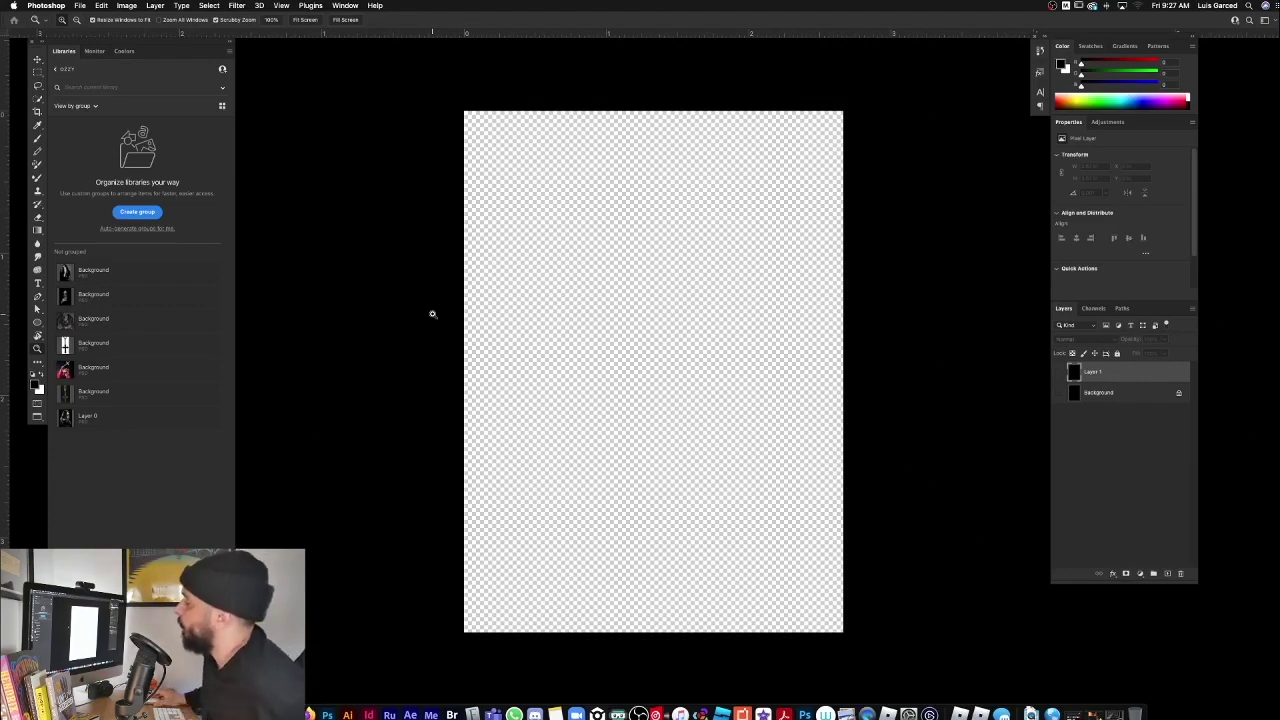
Step: Place two black-and-white portraits from the library side by side across the upper part of the canvas, scaling the second to match
{"action": "left_click_drag", "start_coordinate": [93, 270], "coordinate": [630, 250]}
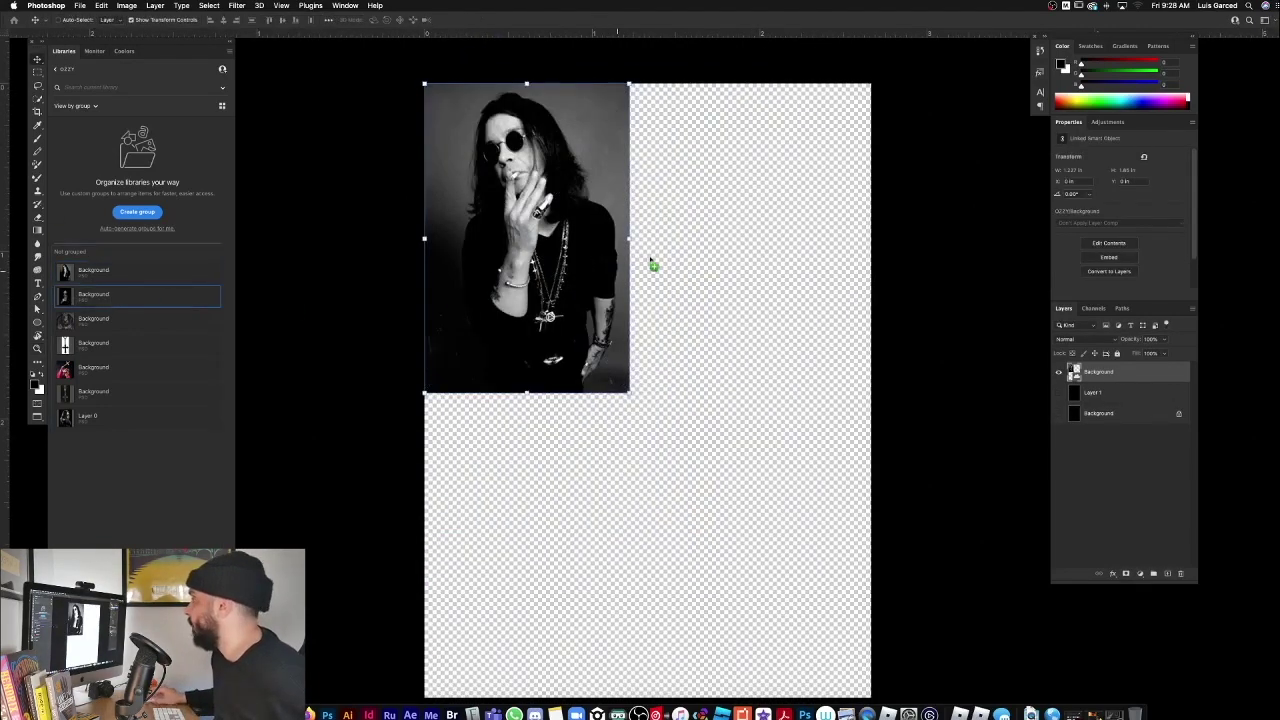
{"action": "left_click_drag", "start_coordinate": [893, 563], "coordinate": [749, 393]}
{"action": "left_click_drag", "start_coordinate": [689, 370], "coordinate": [728, 326]}
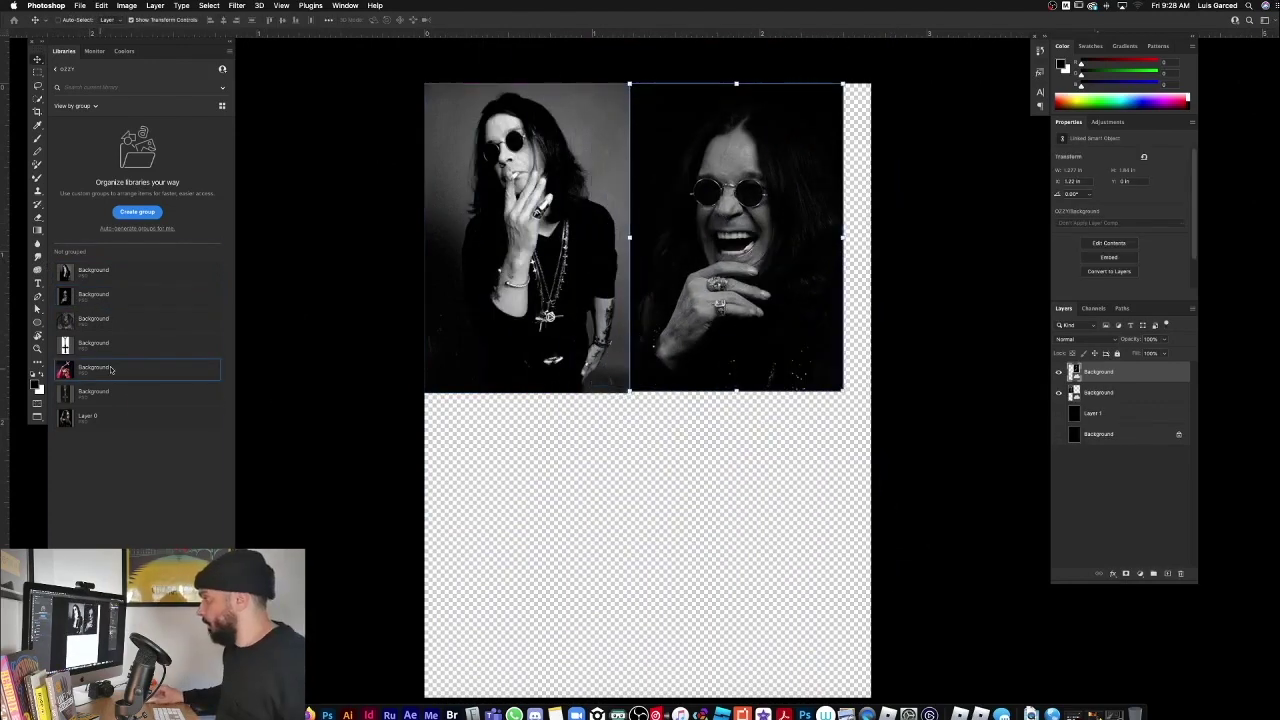
Step: Place the colour library photo of the red-caped figure holding a cross, positioned below the two portraits
{"action": "left_click_drag", "start_coordinate": [111, 369], "coordinate": [568, 358]}
{"action": "left_click_drag", "start_coordinate": [779, 171], "coordinate": [832, 216]}
{"action": "key", "text": "Return"}
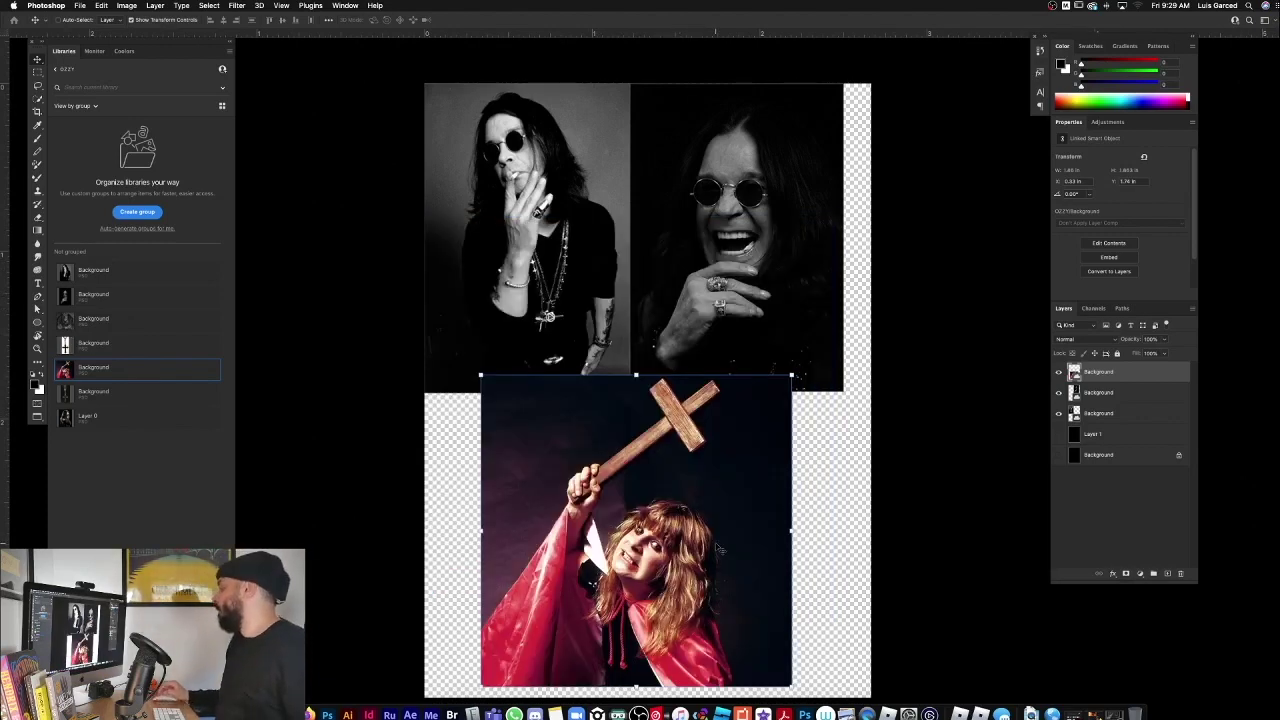
Step: Move the cross photo up the canvas and enlarge it proportionally to about 2.2 in wide
{"action": "key", "text": "shift+Up"}
{"action": "key", "text": "shift+Up"}
{"action": "key", "text": "shift+Up"}
{"action": "key", "text": "shift+Up"}
{"action": "key", "text": "shift+Up"}
{"action": "key", "text": "shift+Up"}
{"action": "key", "text": "shift+Up"}
{"action": "key", "text": "shift+Up"}
{"action": "key", "text": "shift+Up"}
{"action": "key", "text": "shift+Up"}
{"action": "key", "text": "shift+Up"}
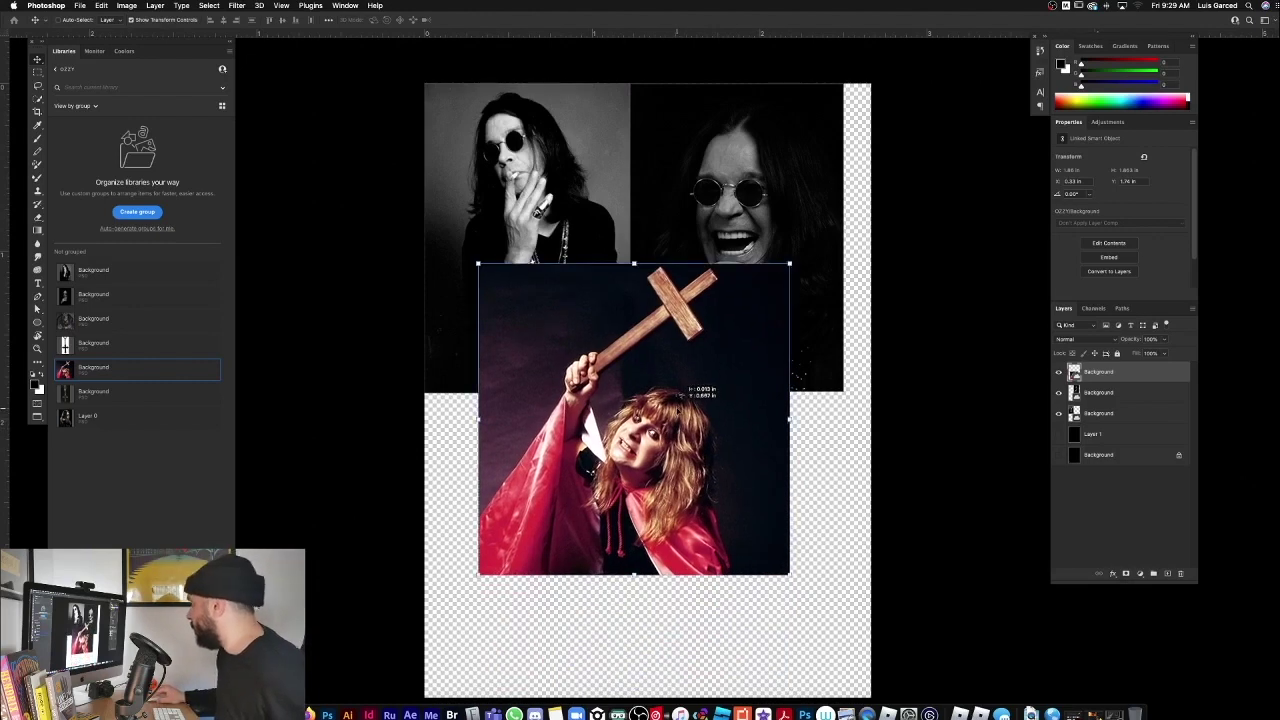
{"action": "left_click_drag", "start_coordinate": [789, 574], "coordinate": [818, 603]}
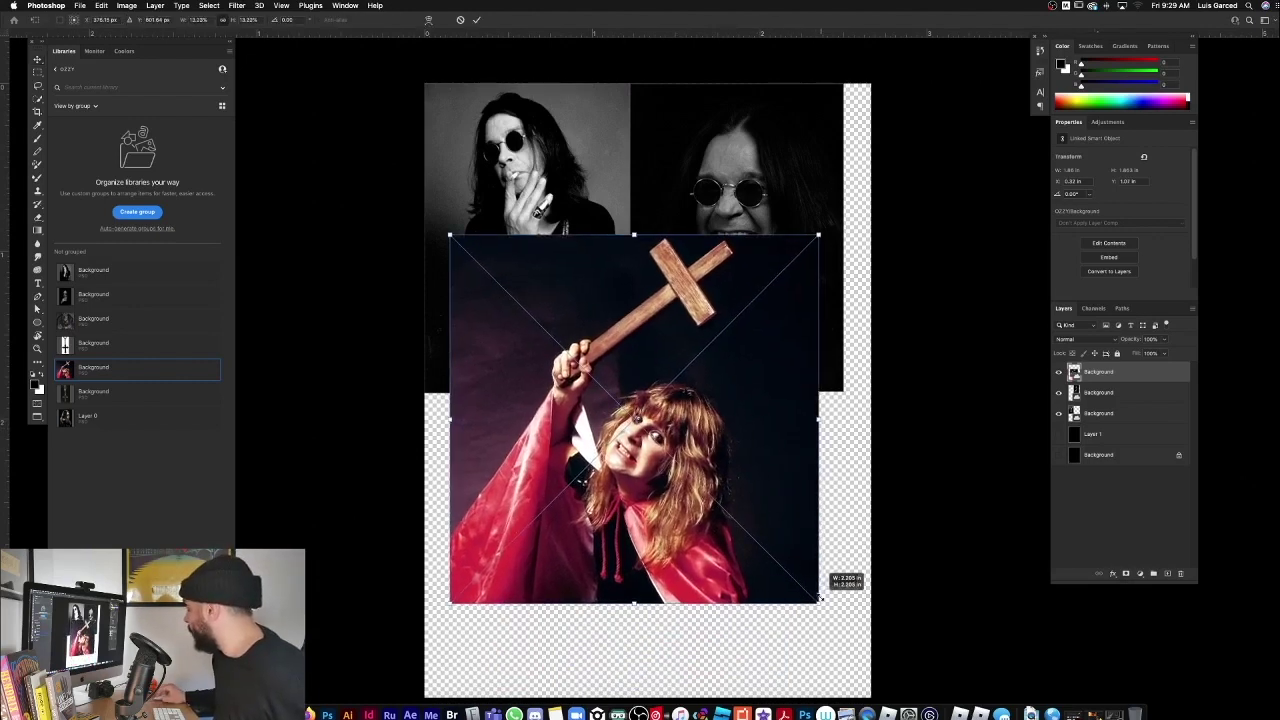
{"action": "key", "text": "Return"}
{"action": "left_click_drag", "start_coordinate": [679, 503], "coordinate": [680, 472]}
Step: Delete the two black-and-white portrait layers
{"action": "left_click", "coordinate": [1145, 400]}
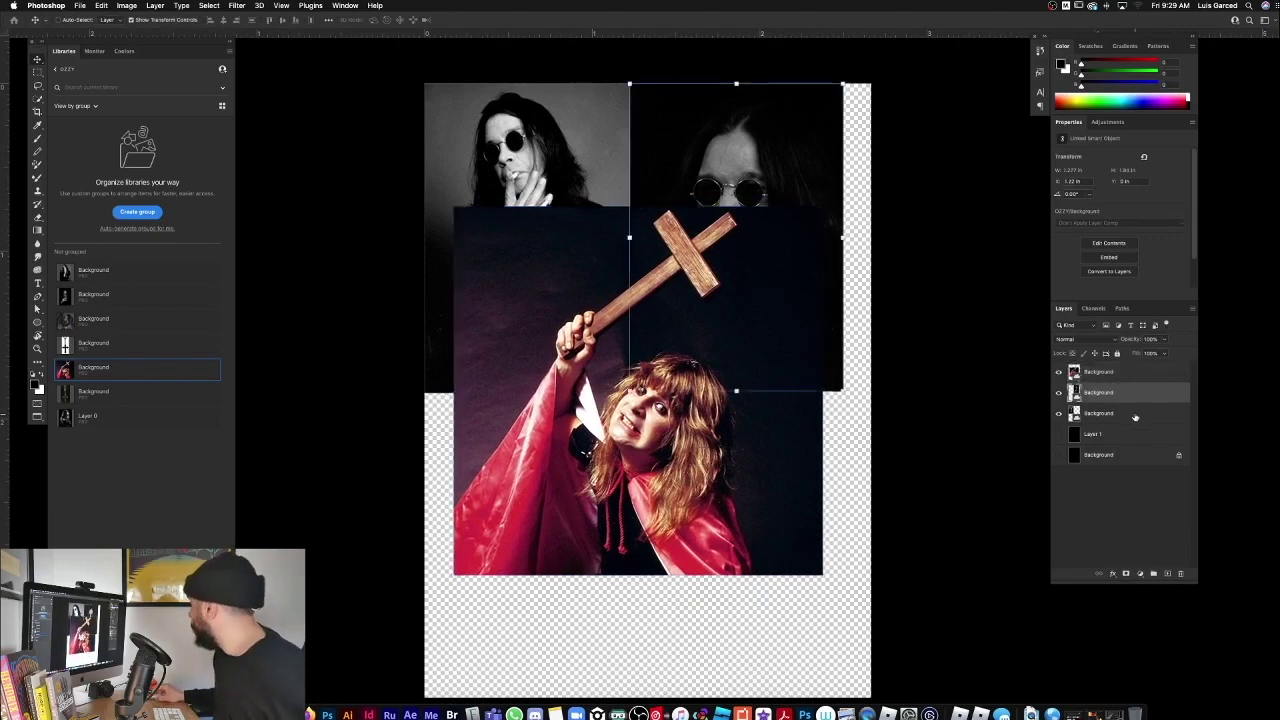
{"action": "left_click", "coordinate": [1138, 416], "text": "shift"}
{"action": "key", "text": "Delete"}
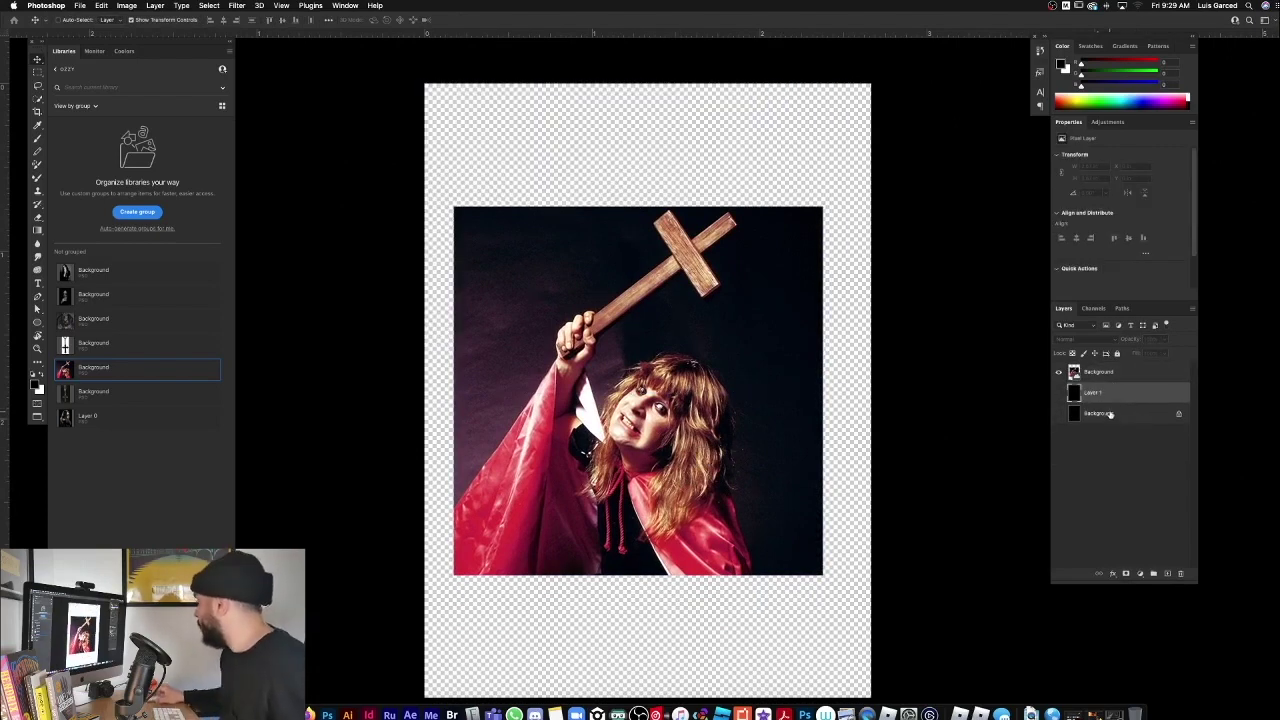
Step: Show the black Layer 1 and apply Remove Background to the red-caped figure photo
{"action": "left_click", "coordinate": [1059, 396]}
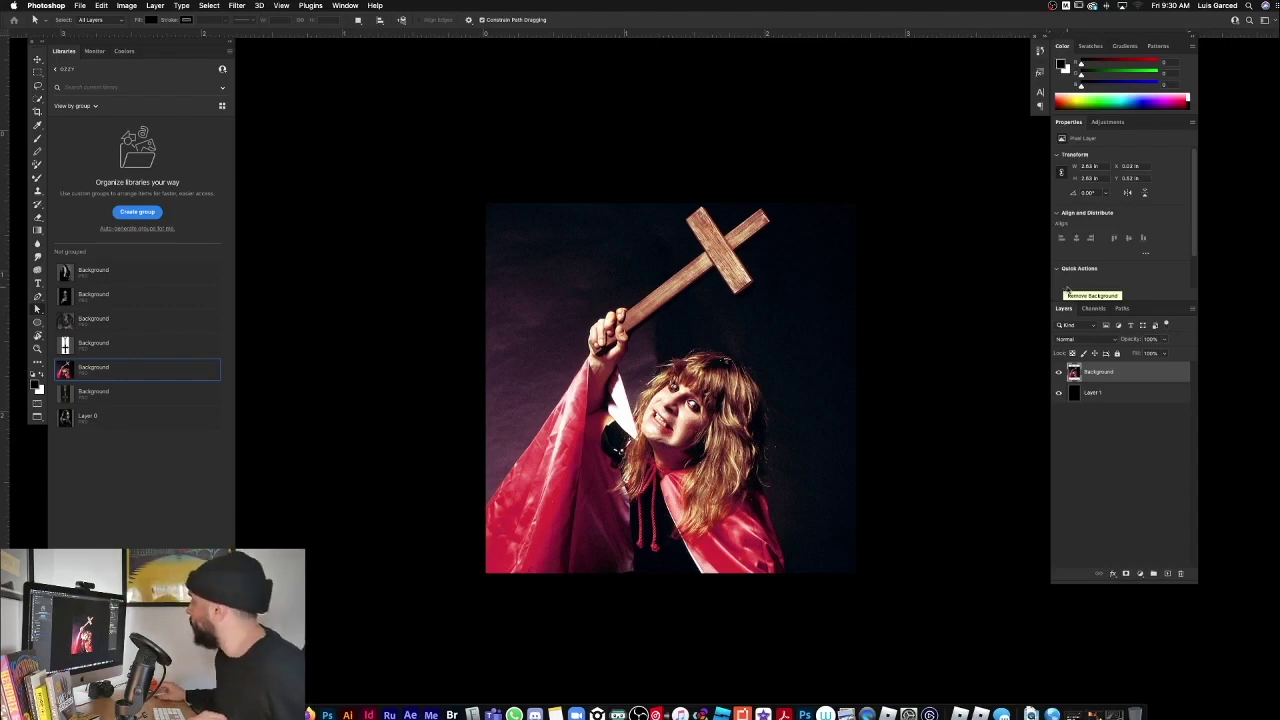
{"action": "left_click_drag", "start_coordinate": [1197, 579], "coordinate": [1224, 636]}
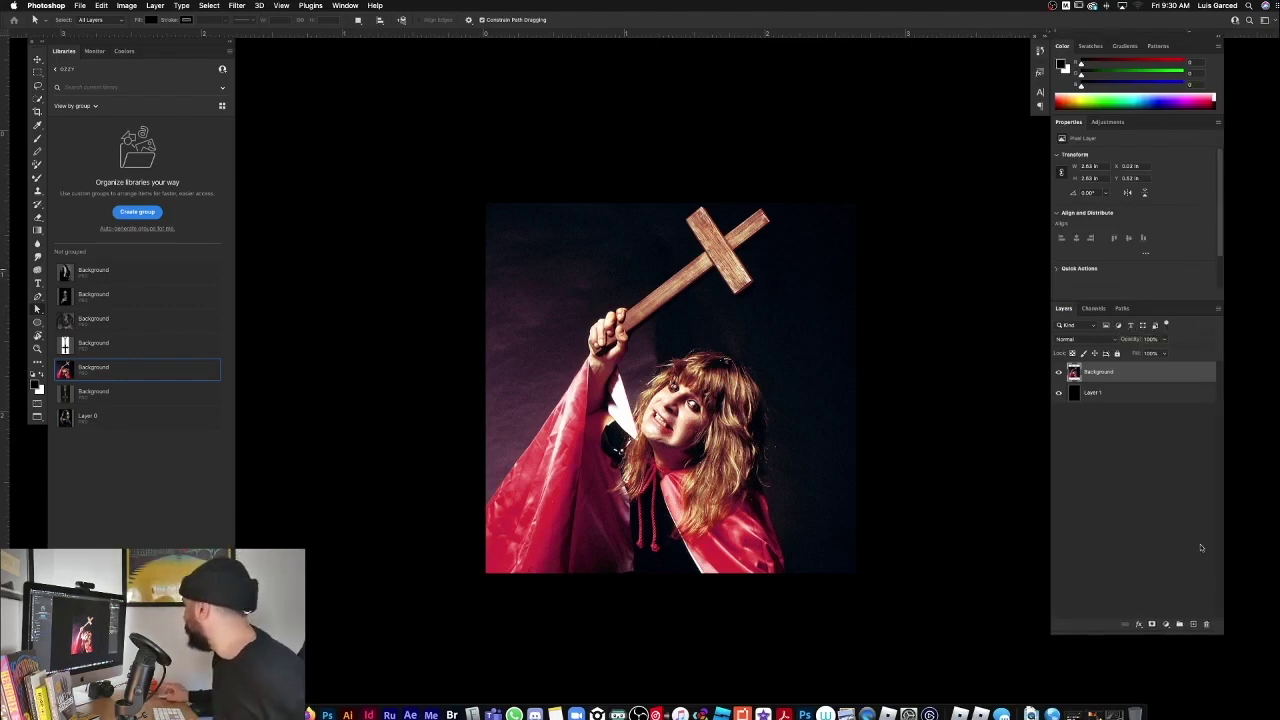
{"action": "left_click", "coordinate": [1060, 270]}
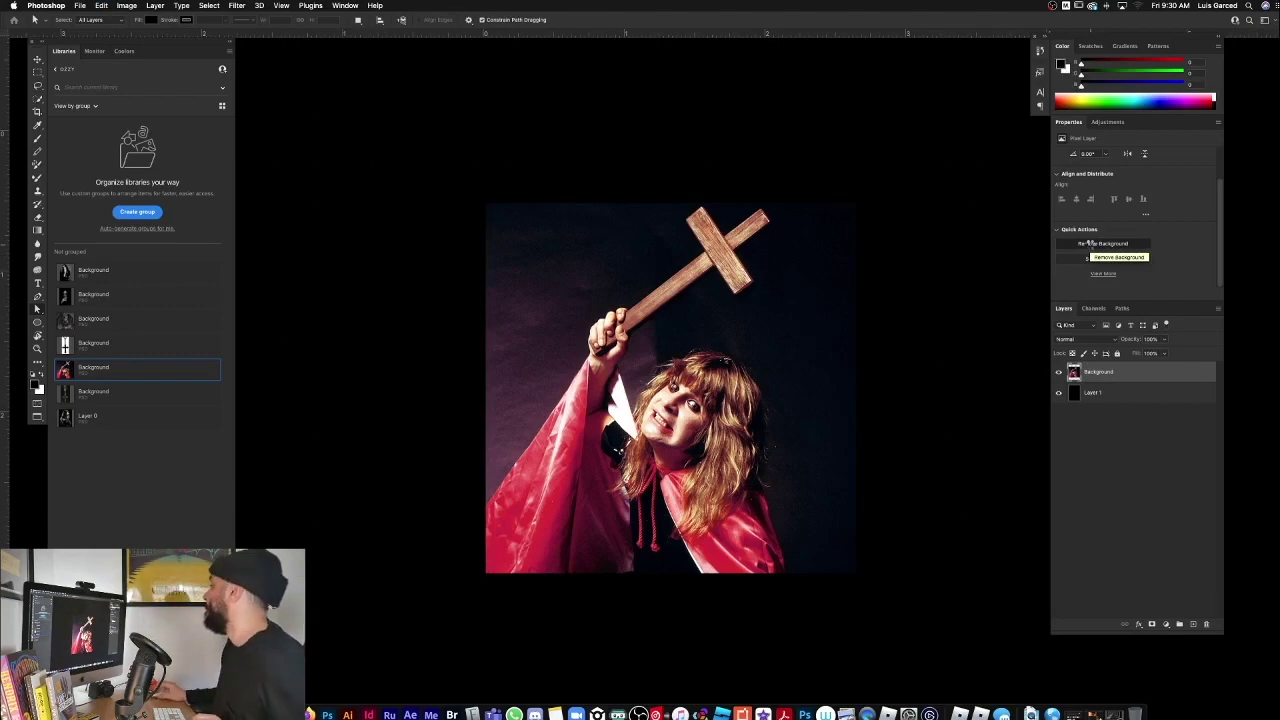
{"action": "left_click", "coordinate": [1090, 244]}
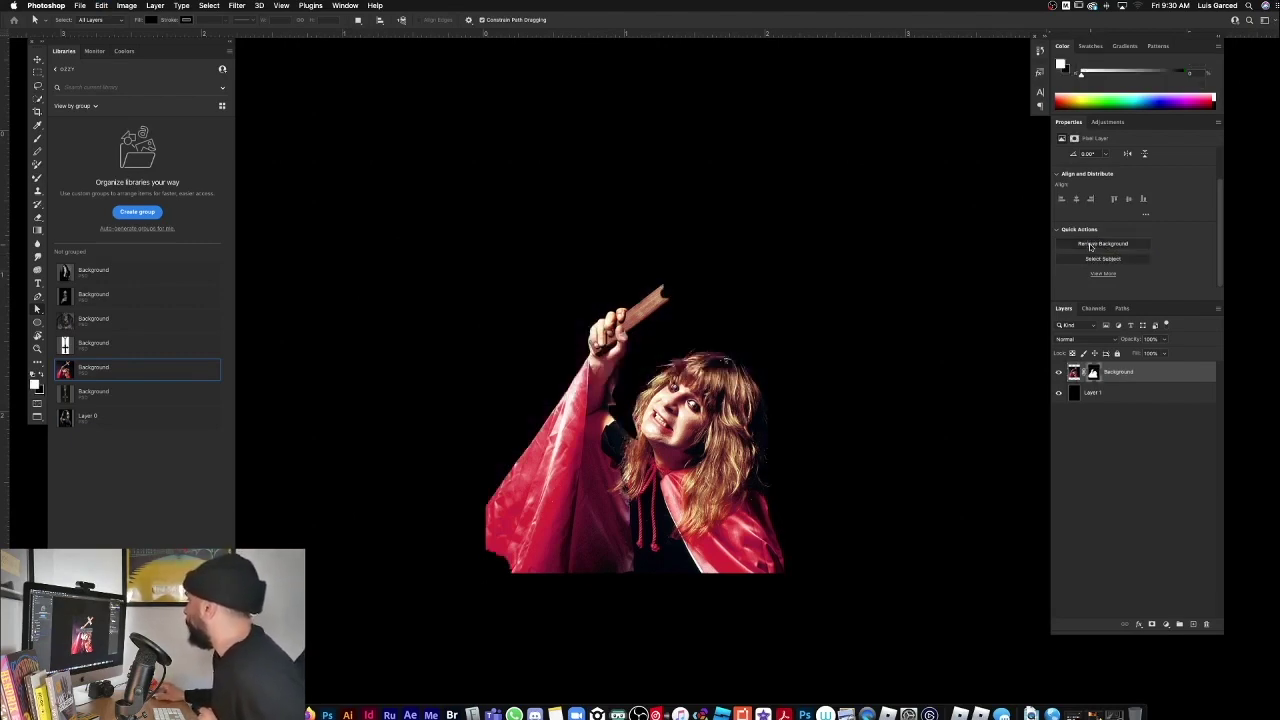
Step: Disable the figure's layer mask so the full original photo with the whole cross shows
{"action": "left_click", "coordinate": [1094, 372]}
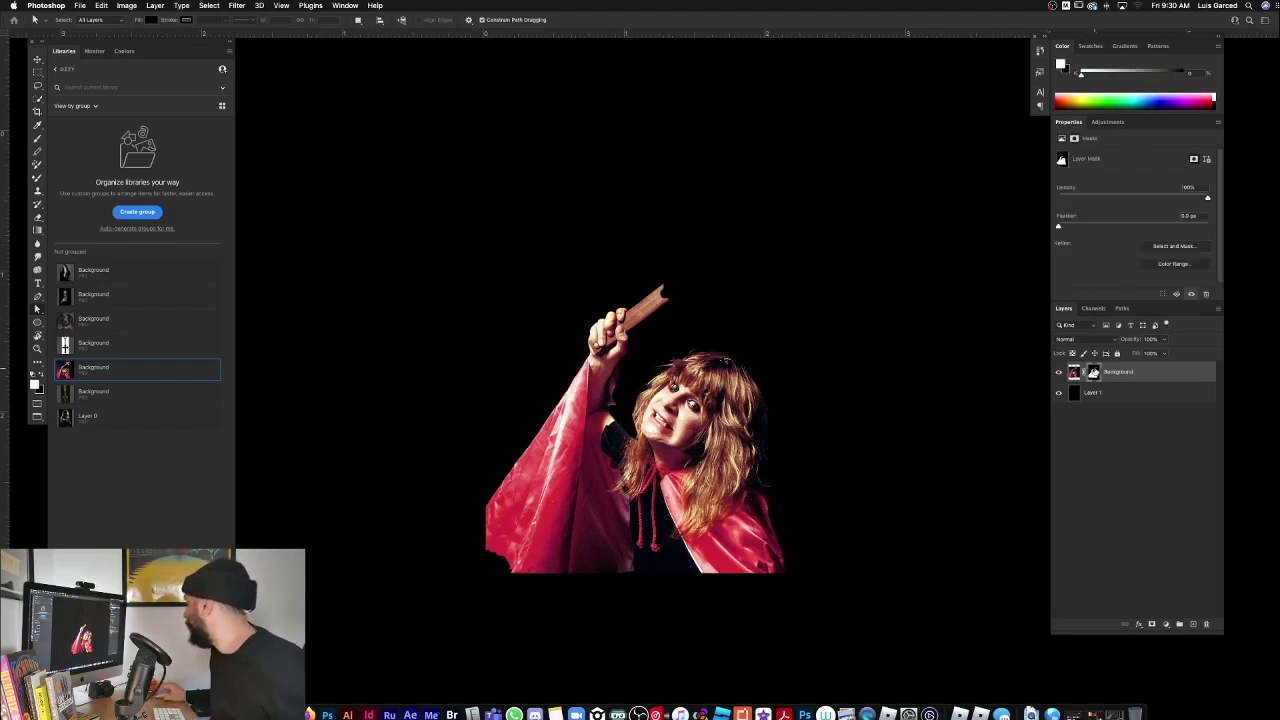
{"action": "key", "text": "z"}
{"action": "left_click_drag", "start_coordinate": [647, 302], "coordinate": [739, 318]}
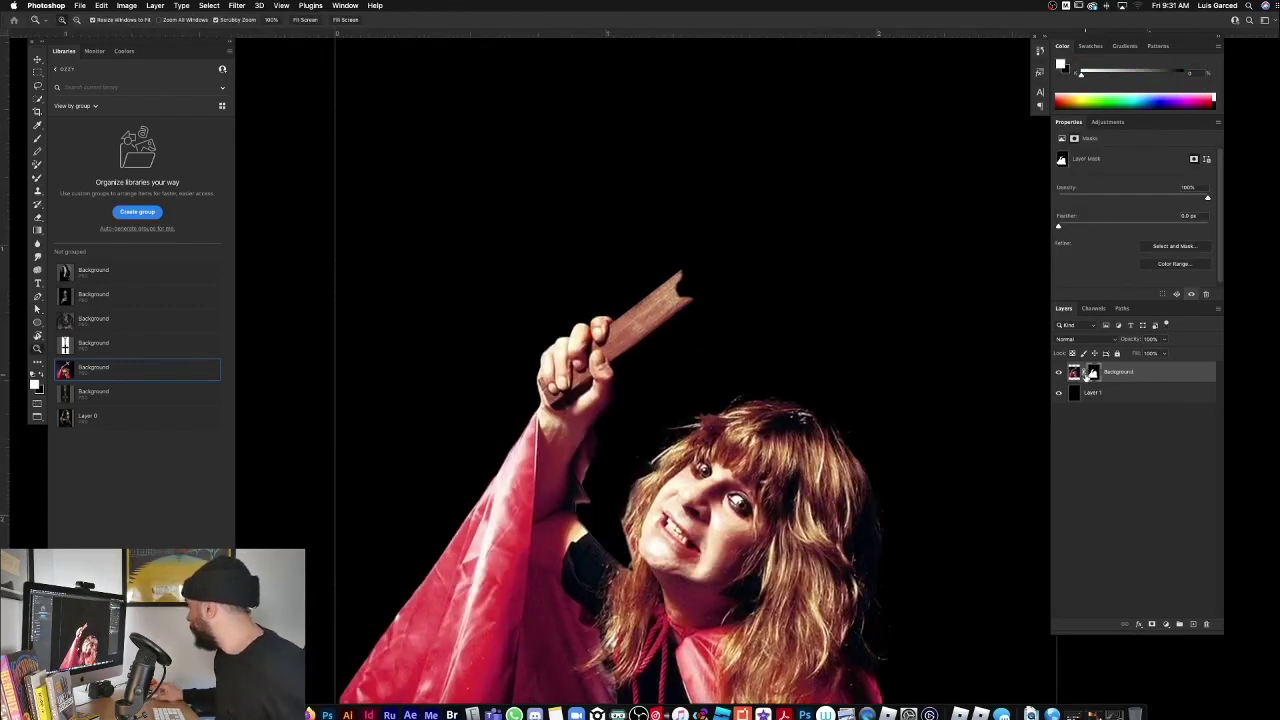
{"action": "left_click", "coordinate": [1074, 372]}
{"action": "left_click", "coordinate": [1094, 372]}
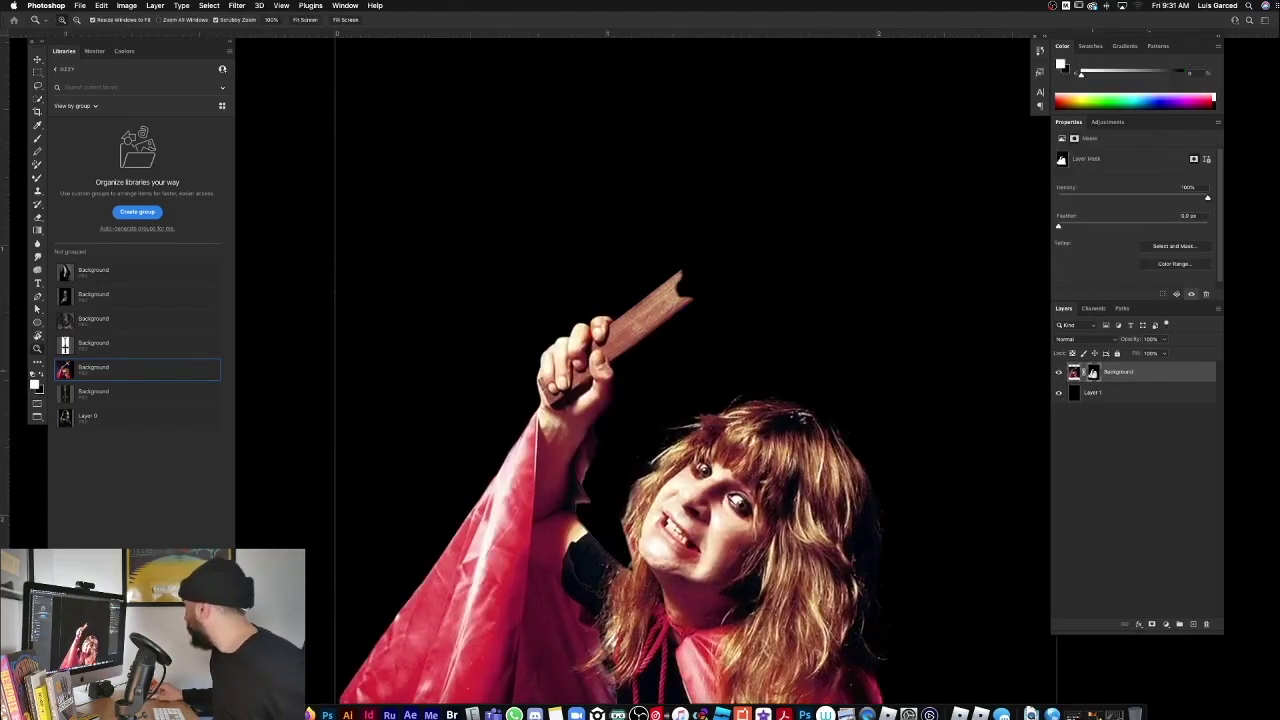
{"action": "right_click", "coordinate": [1096, 374]}
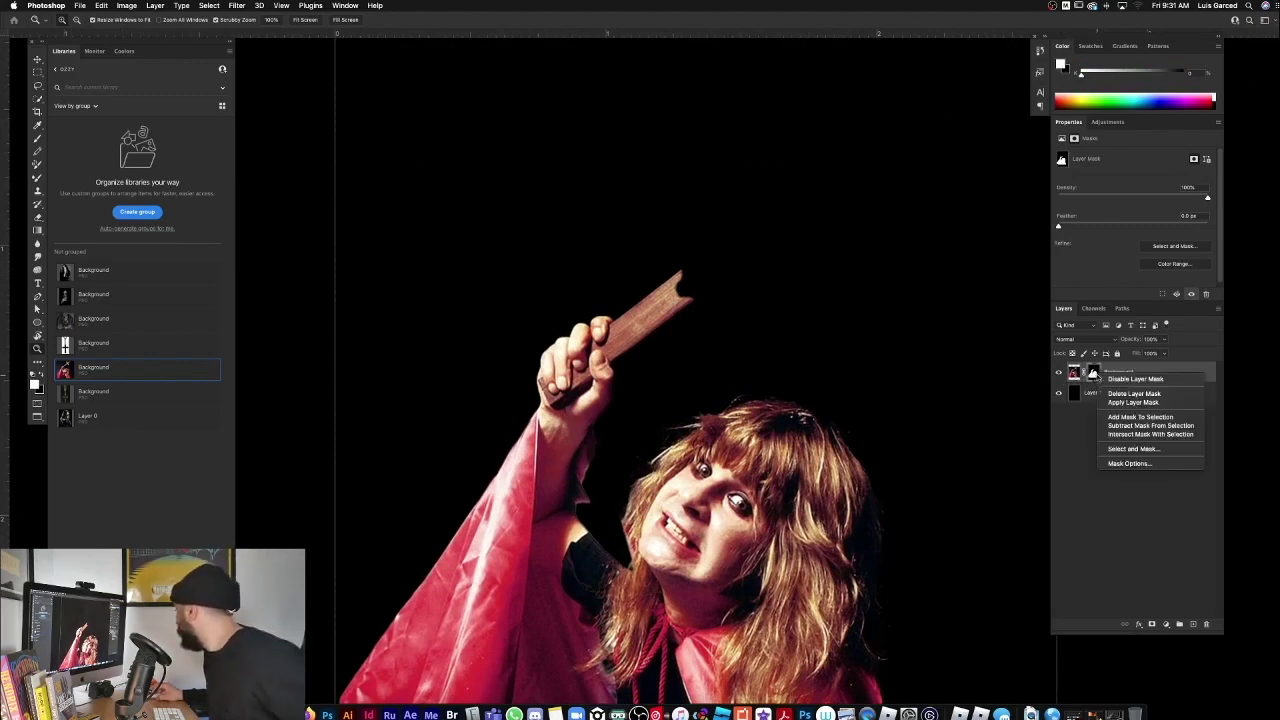
{"action": "left_click", "coordinate": [1110, 377]}
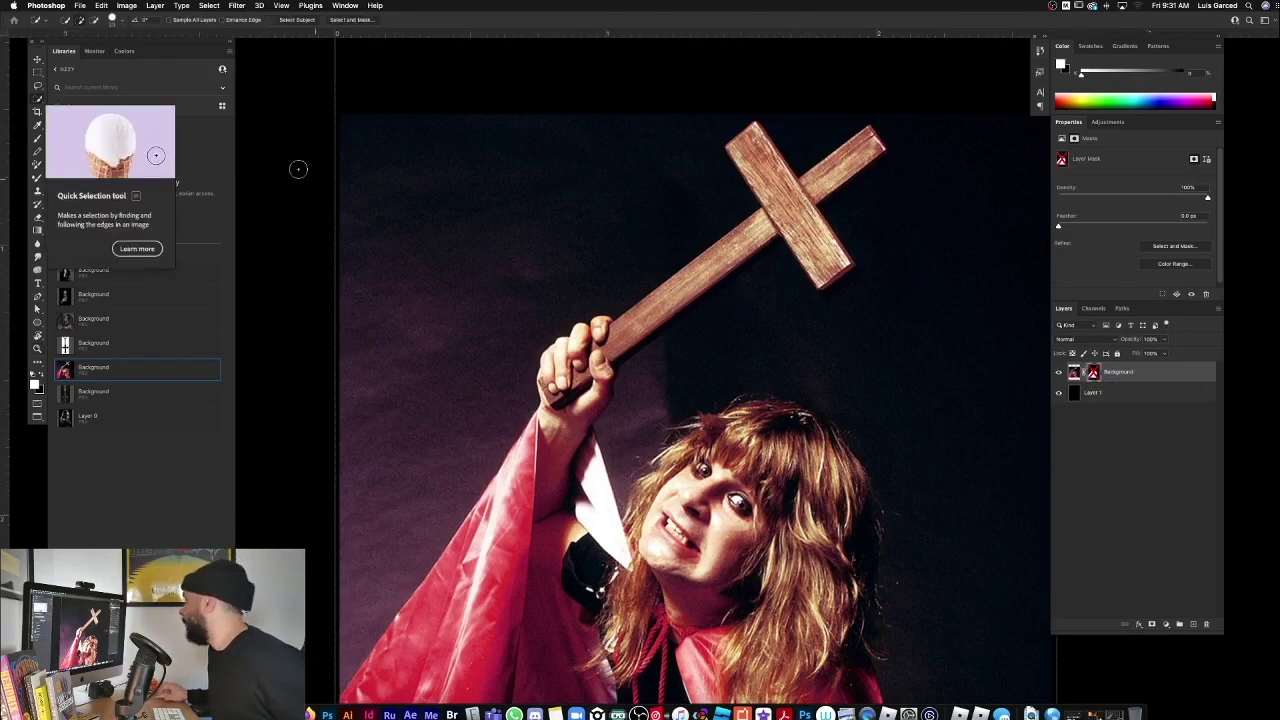
Step: Select the cross, raised hand, sleeve and white collar of the figure with the Quick Selection tool
{"action": "left_click", "coordinate": [38, 98]}
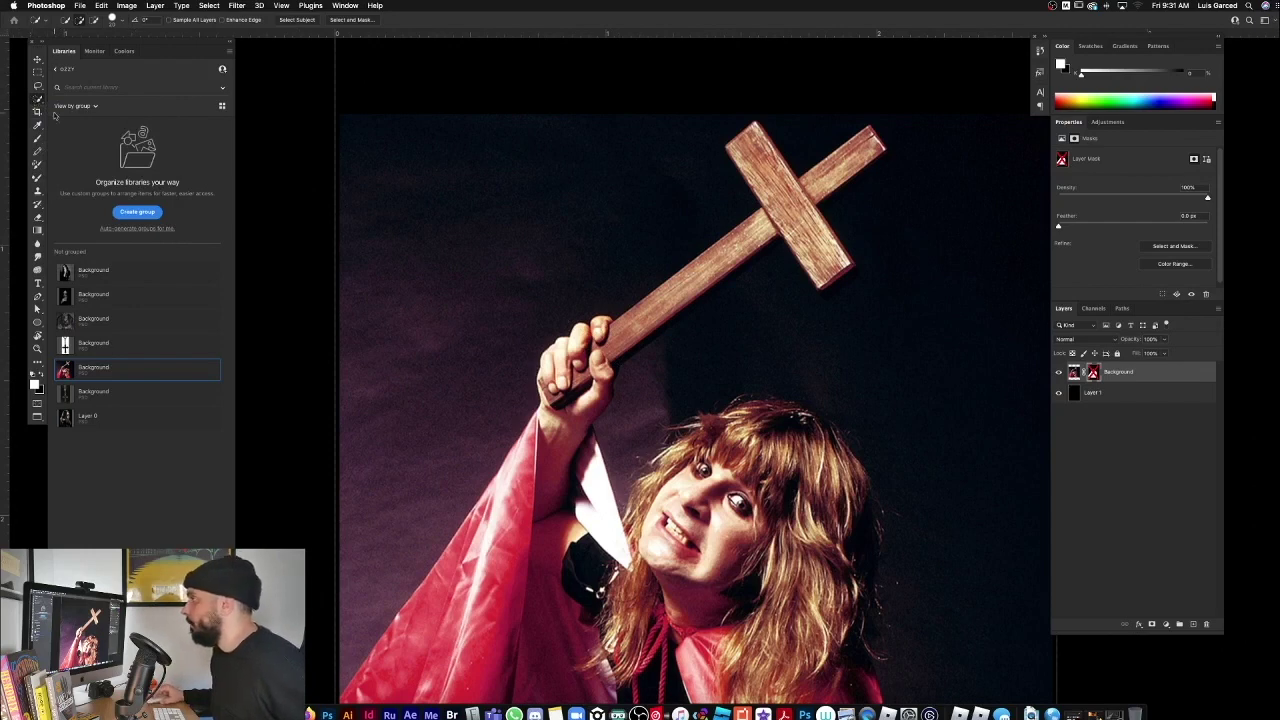
{"action": "mouse_move", "coordinate": [616, 342]}
{"action": "left_mouse_down"}
{"action": "mouse_move", "coordinate": [702, 250]}
{"action": "mouse_move", "coordinate": [746, 212]}
{"action": "mouse_move", "coordinate": [776, 207]}
{"action": "mouse_move", "coordinate": [738, 158]}
{"action": "mouse_move", "coordinate": [747, 150]}
{"action": "mouse_move", "coordinate": [820, 262]}
{"action": "mouse_move", "coordinate": [794, 212]}
{"action": "mouse_move", "coordinate": [834, 165]}
{"action": "left_mouse_up"}
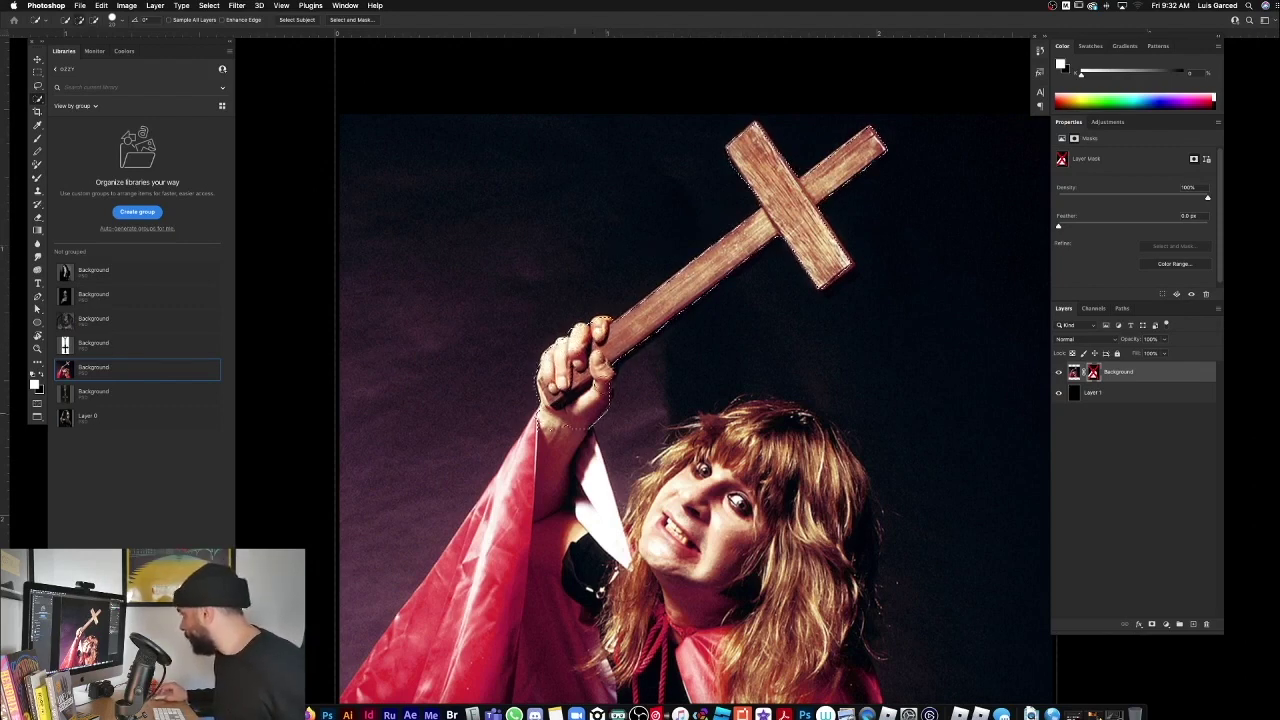
{"action": "mouse_move", "coordinate": [545, 420]}
{"action": "left_mouse_down"}
{"action": "mouse_move", "coordinate": [594, 447]}
{"action": "mouse_move", "coordinate": [620, 588]}
{"action": "mouse_move", "coordinate": [664, 550]}
{"action": "mouse_move", "coordinate": [704, 466]}
{"action": "mouse_move", "coordinate": [750, 445]}
{"action": "left_mouse_up"}
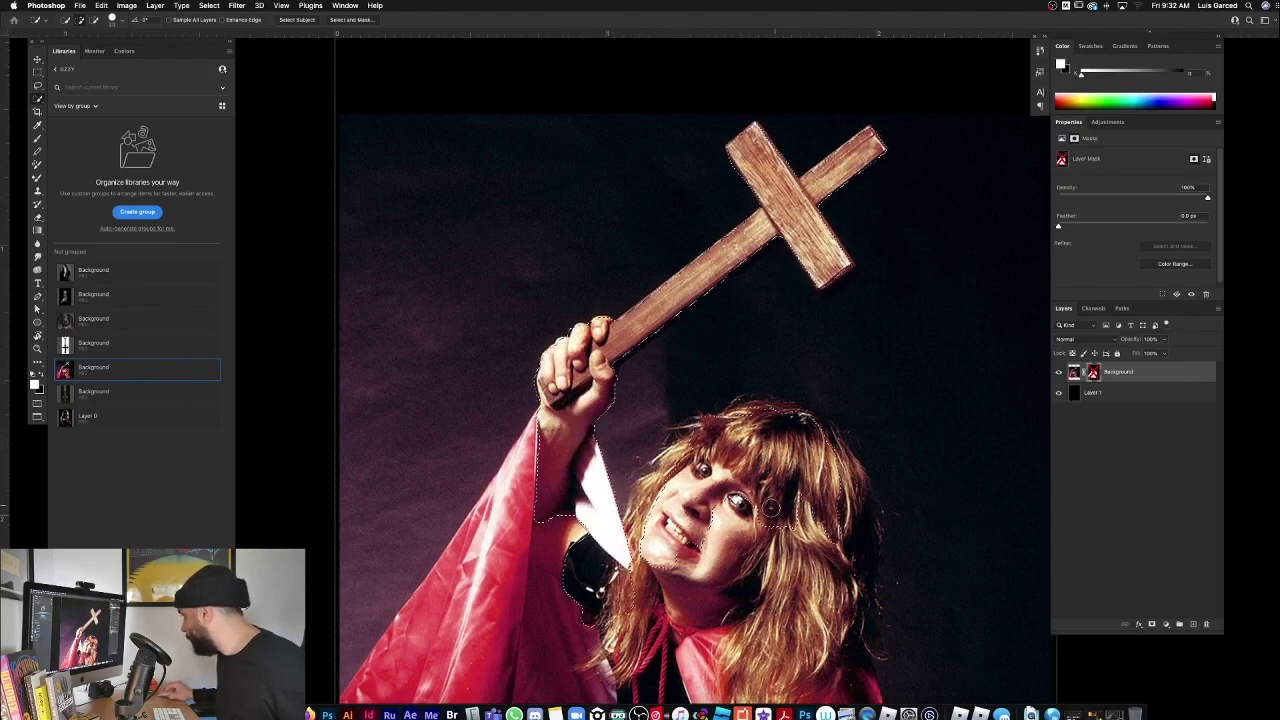
{"action": "scroll", "coordinate": [694, 540], "scroll_direction": "down", "scroll_amount": 5}
{"action": "scroll", "coordinate": [598, 368], "scroll_direction": "up", "scroll_amount": 4}
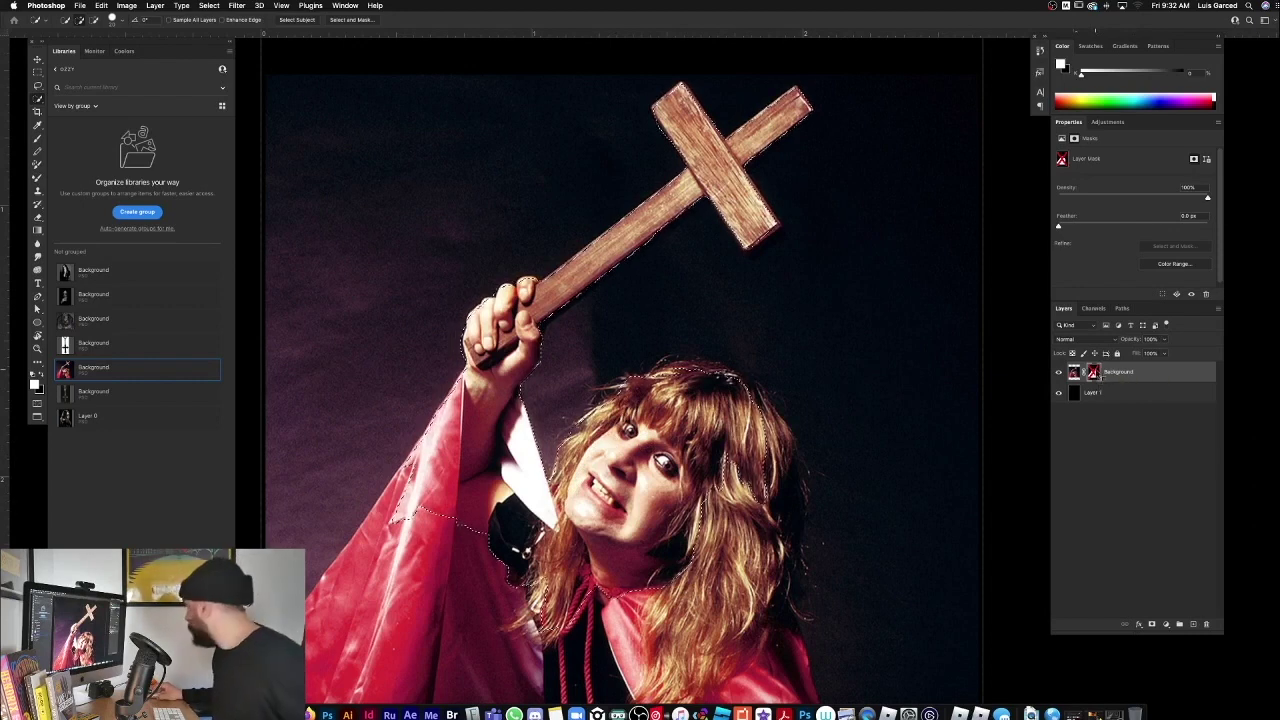
Step: Re-enable the layer mask and paint it white inside the selection to restore the missing cross and collar
{"action": "right_click", "coordinate": [1105, 373]}
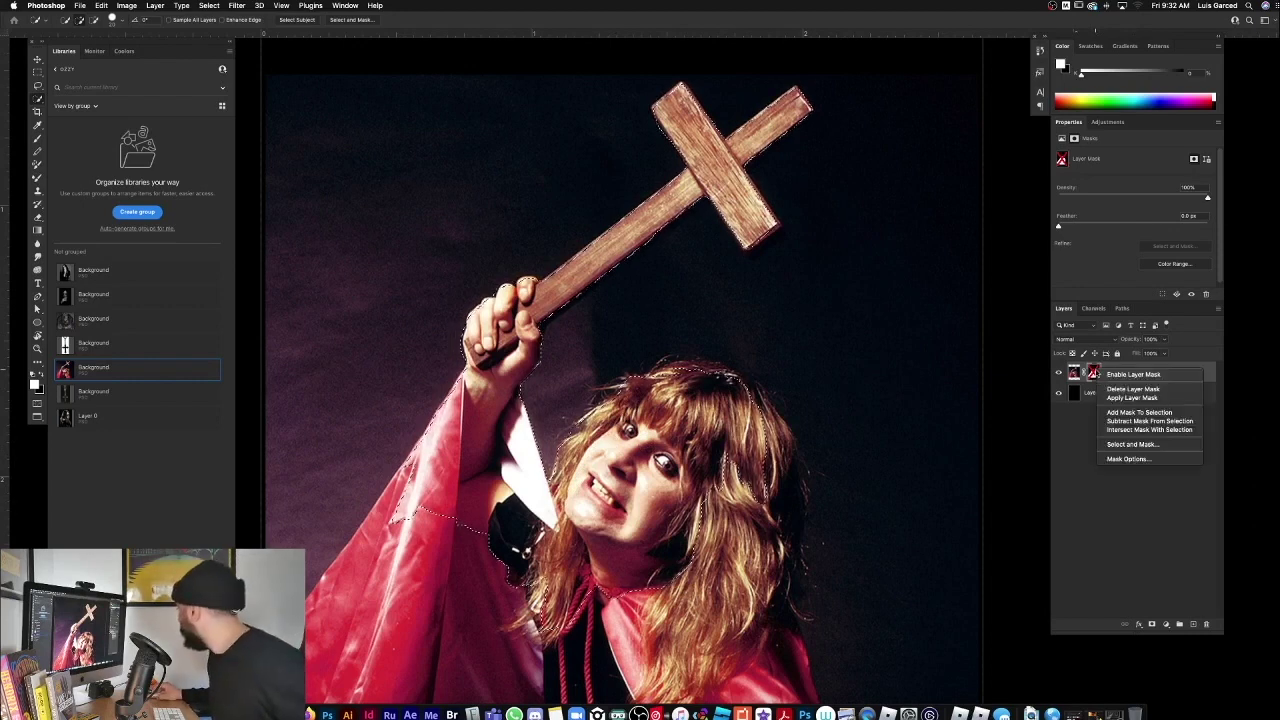
{"action": "left_click", "coordinate": [1108, 376]}
{"action": "key", "text": "b"}
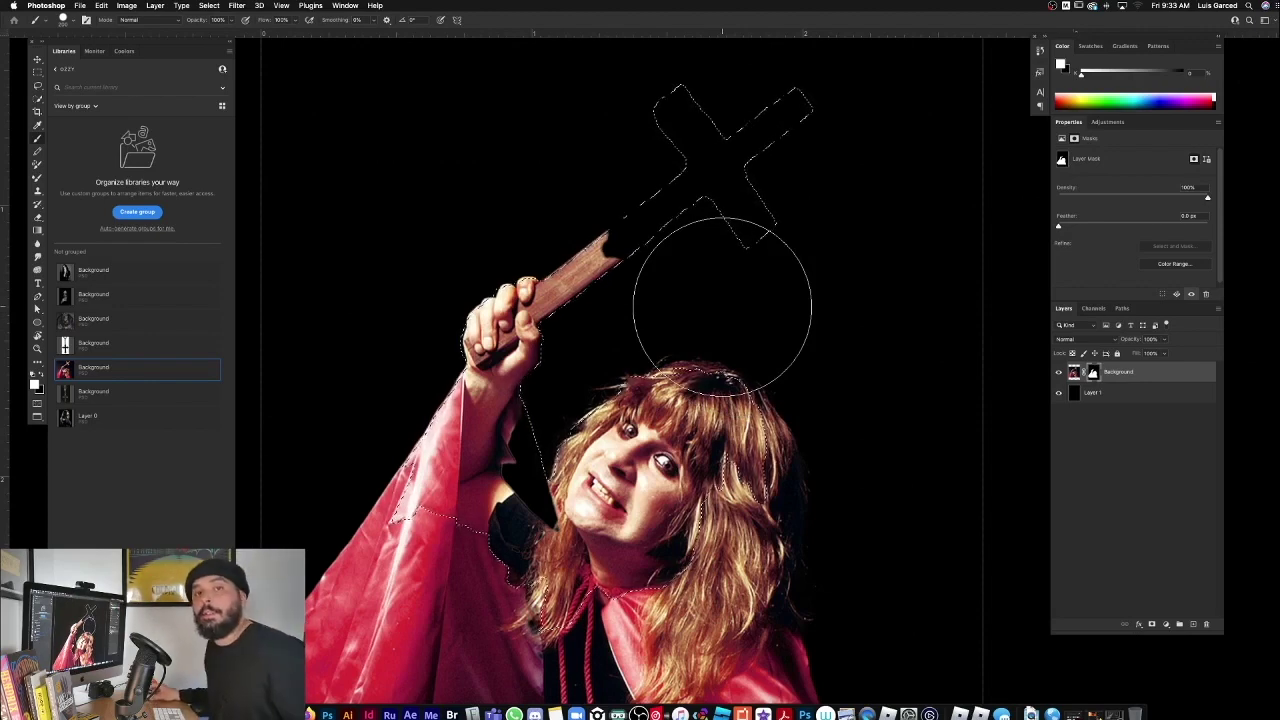
{"action": "mouse_move", "coordinate": [686, 283]}
{"action": "left_mouse_down"}
{"action": "mouse_move", "coordinate": [843, 157]}
{"action": "mouse_move", "coordinate": [608, 109]}
{"action": "mouse_move", "coordinate": [547, 511]}
{"action": "mouse_move", "coordinate": [666, 414]}
{"action": "mouse_move", "coordinate": [486, 317]}
{"action": "mouse_move", "coordinate": [649, 577]}
{"action": "left_mouse_up"}
{"action": "key", "text": "super+minus"}
{"action": "key", "text": "super+minus"}
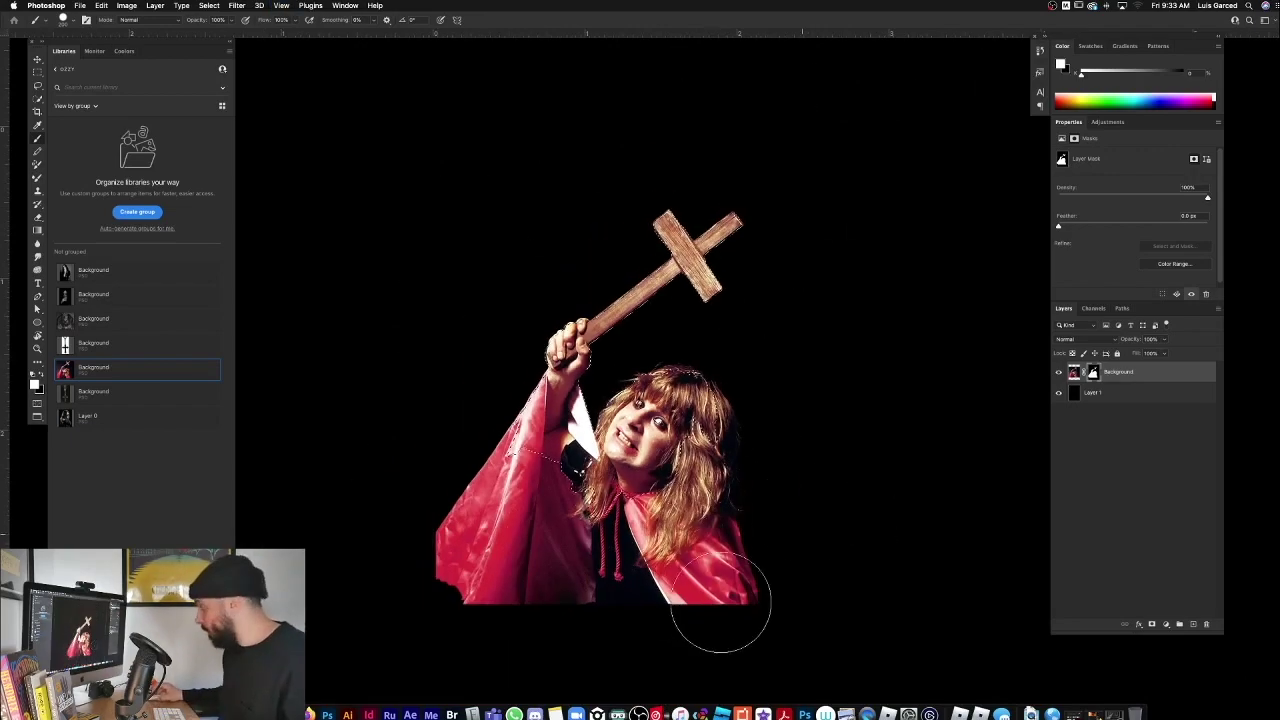
Step: Deselect, then shift the cut-out figure toward the horizontal centre of the canvas and commit the transform
{"action": "key", "text": "z"}
{"action": "mouse_move", "coordinate": [655, 380]}
{"action": "left_mouse_down"}
{"action": "mouse_move", "coordinate": [825, 370]}
{"action": "mouse_move", "coordinate": [664, 360]}
{"action": "left_mouse_up"}
{"action": "left_click_drag", "start_coordinate": [717, 420], "coordinate": [747, 417]}
{"action": "key", "text": "v"}
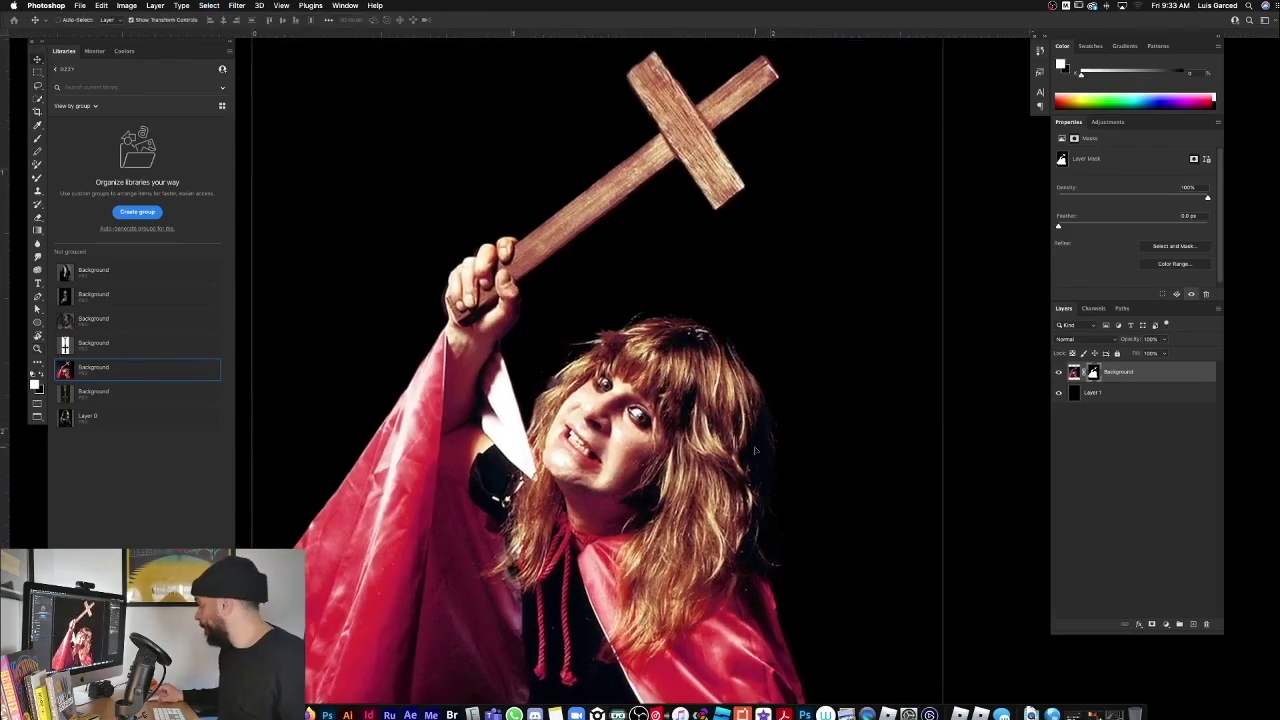
{"action": "key", "text": "z"}
{"action": "left_click_drag", "start_coordinate": [785, 455], "coordinate": [668, 444]}
{"action": "key", "text": "v"}
{"action": "left_click_drag", "start_coordinate": [713, 371], "coordinate": [723, 371]}
{"action": "key", "text": "z"}
{"action": "left_click_drag", "start_coordinate": [642, 400], "coordinate": [675, 414]}
{"action": "key", "text": "ctrl+0"}
{"action": "key", "text": "ctrl+t"}
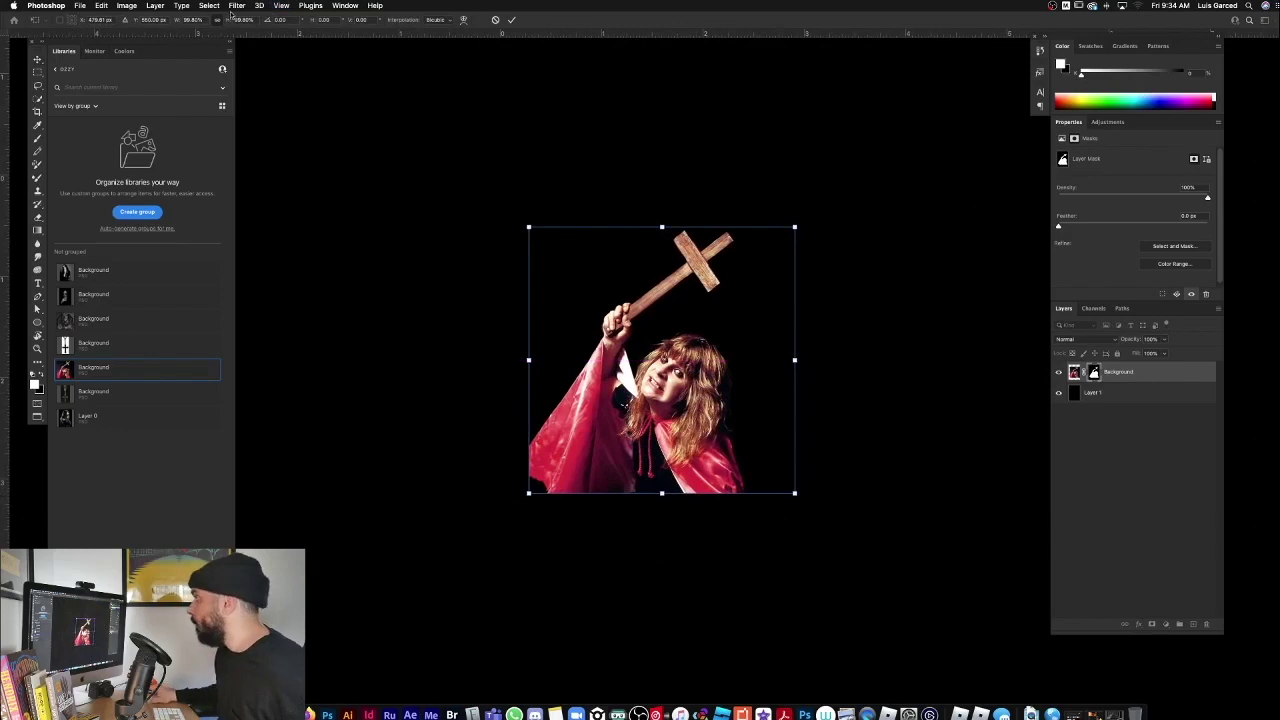
{"action": "left_click", "coordinate": [268, 4]}
{"action": "mouse_move", "coordinate": [245, 5]}
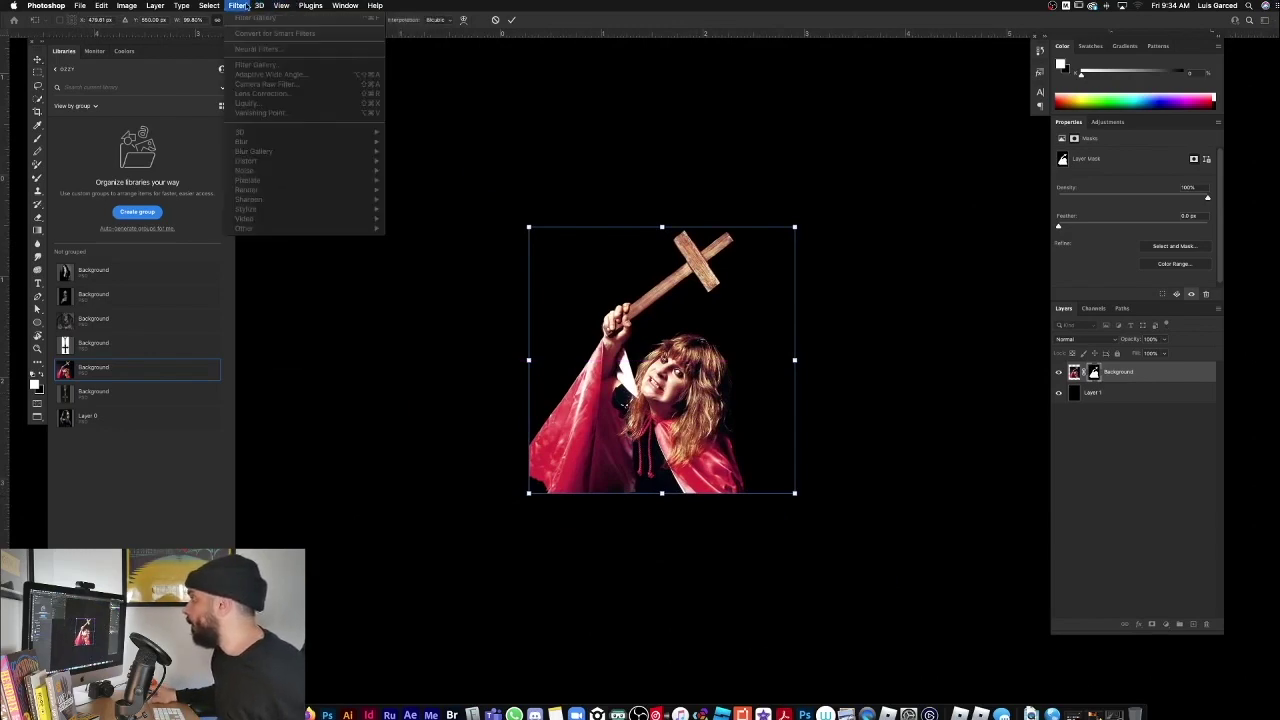
{"action": "left_click", "coordinate": [510, 19]}
{"action": "mouse_move", "coordinate": [656, 374]}
{"action": "left_mouse_down"}
{"action": "mouse_move", "coordinate": [697, 376]}
{"action": "mouse_move", "coordinate": [674, 376]}
{"action": "left_mouse_up"}
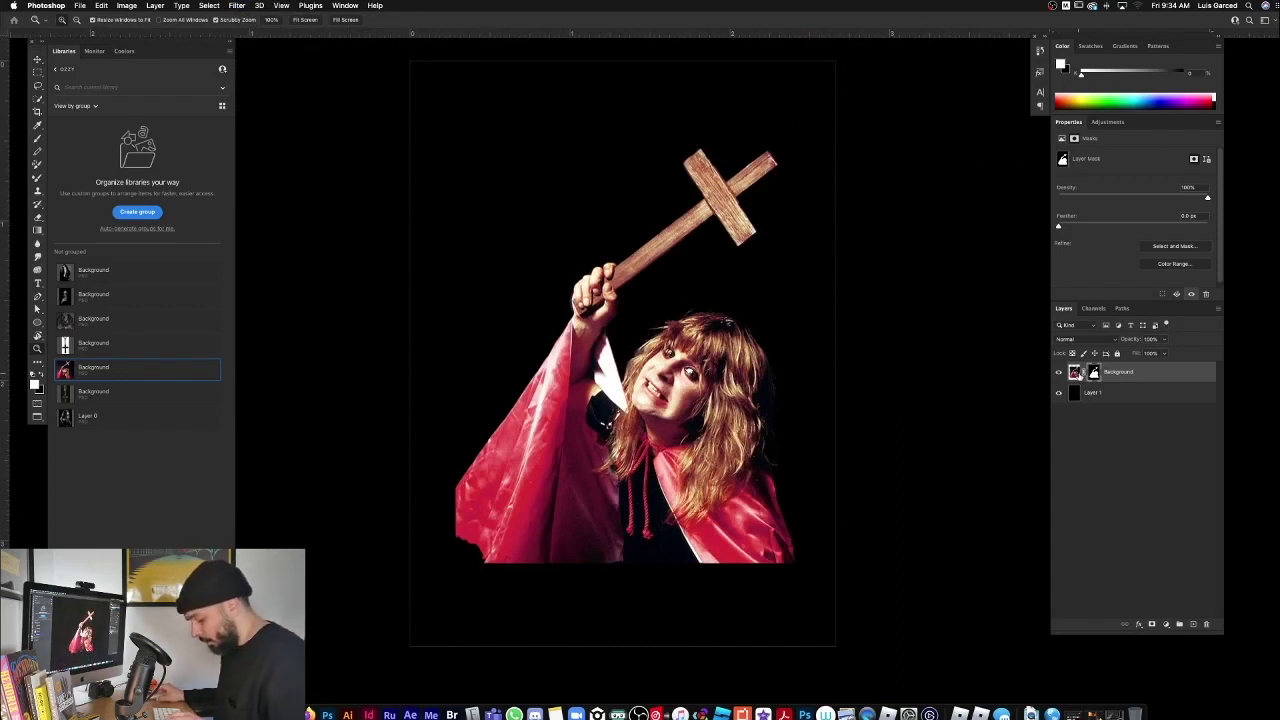
Step: Duplicate the masked figure layer and set the copy's blend mode to Overlay
{"action": "left_click", "coordinate": [1077, 374]}
{"action": "key", "text": "ctrl+j"}
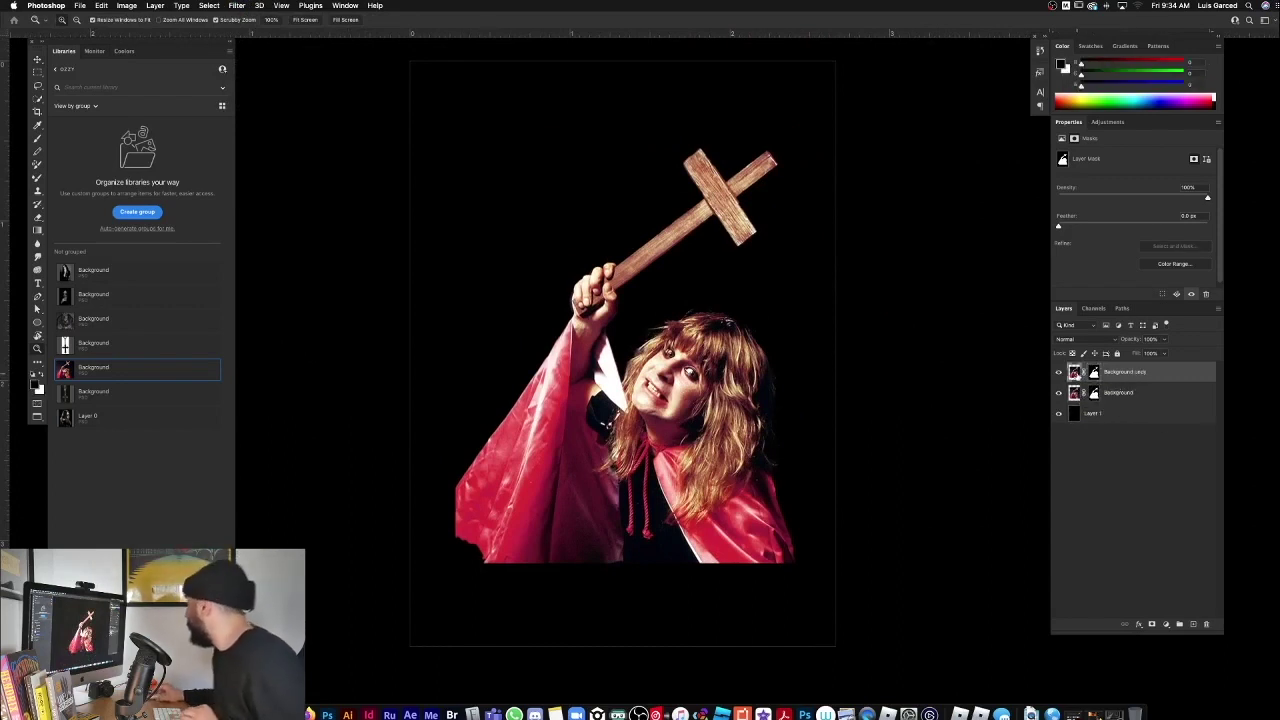
{"action": "left_click", "coordinate": [1072, 339]}
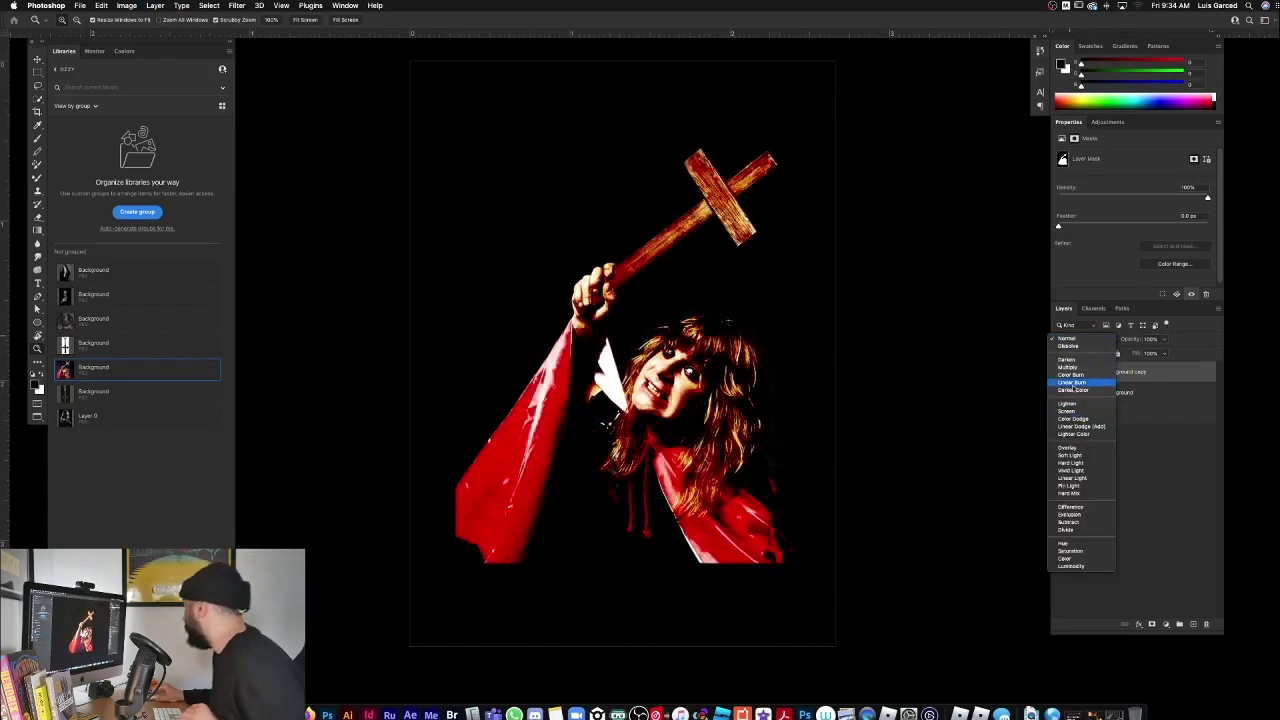
{"action": "left_click", "coordinate": [1077, 452]}
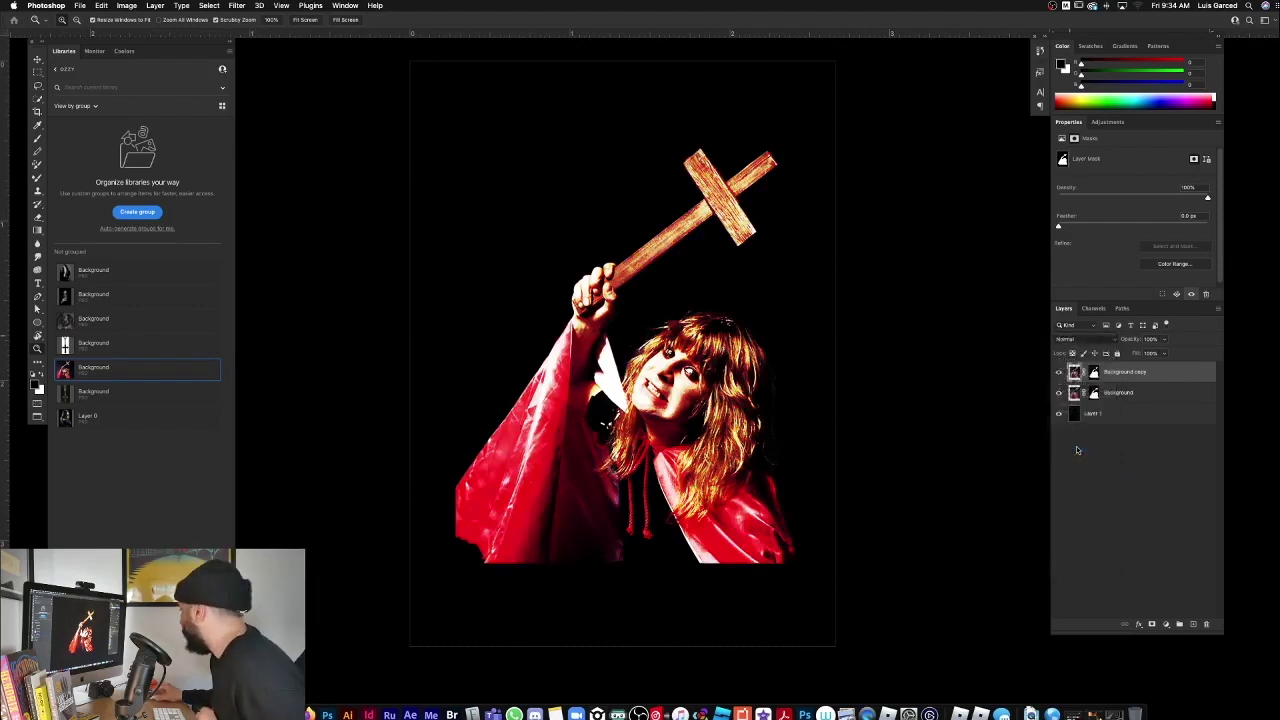
Step: Duplicate the Overlay figure layer, invert the new copy's image colours and set its blend mode to Normal
{"action": "left_click", "coordinate": [1074, 373]}
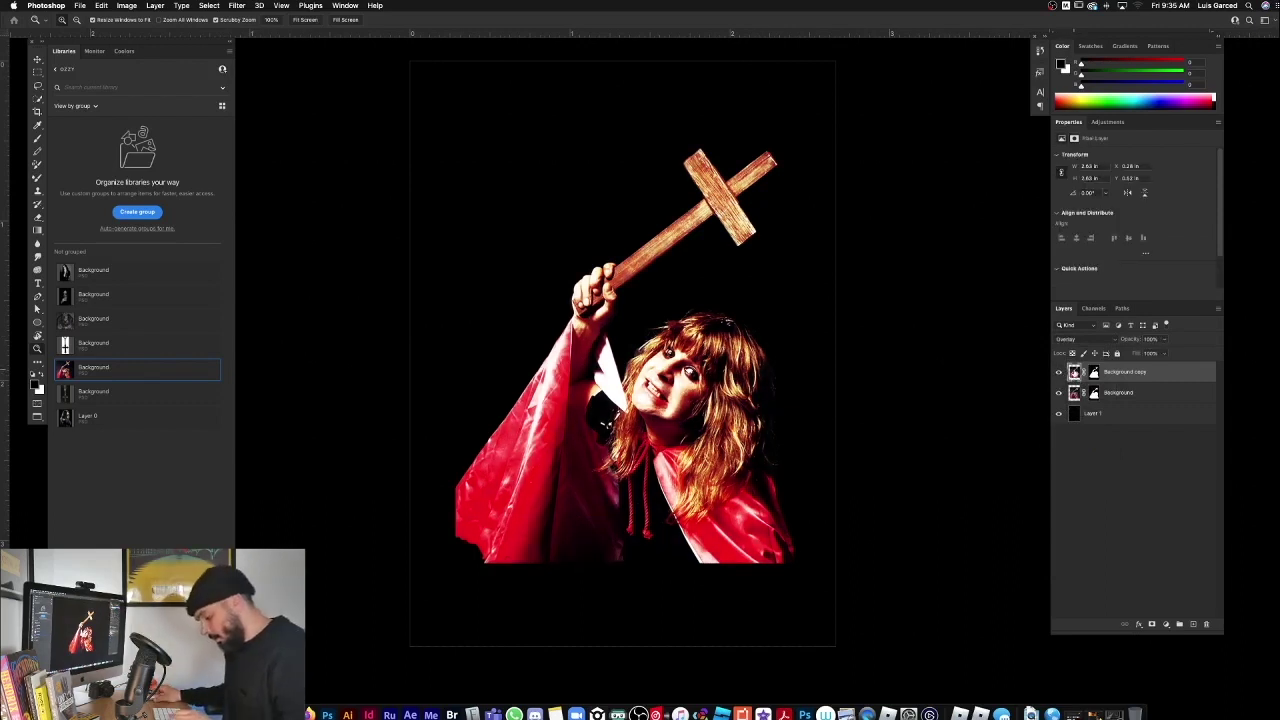
{"action": "key", "text": "super+j"}
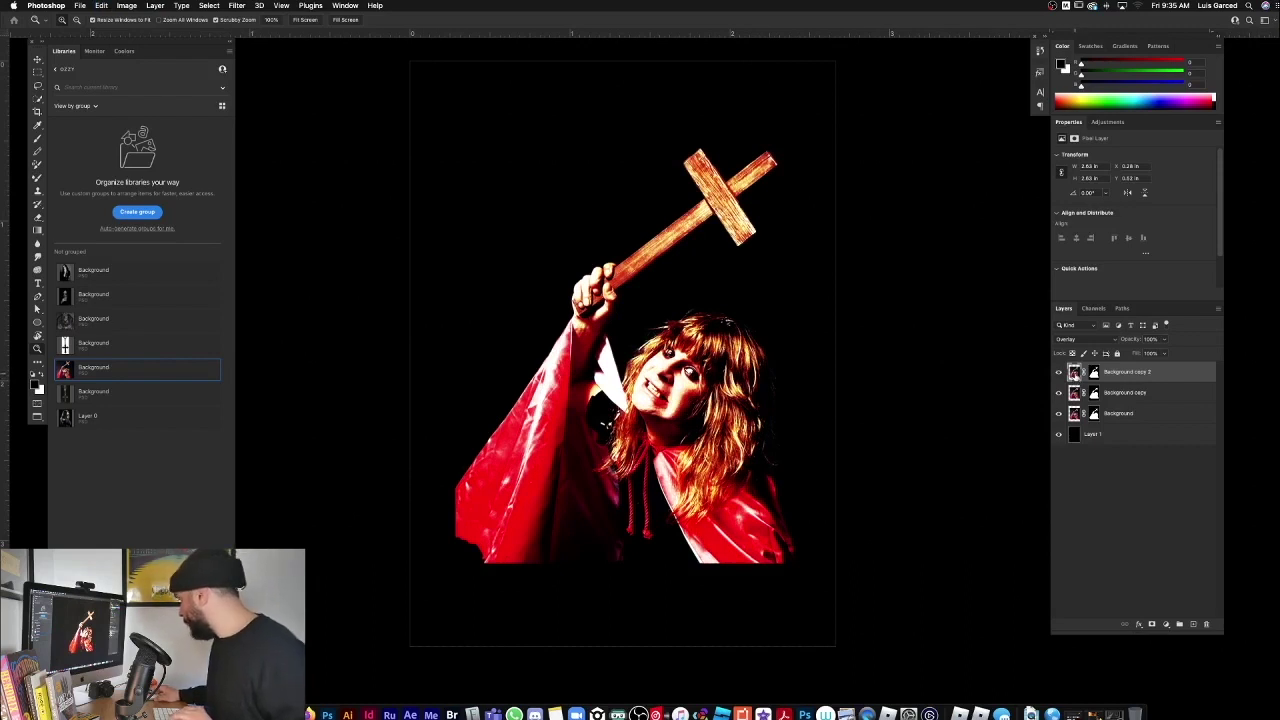
{"action": "key", "text": "super+i"}
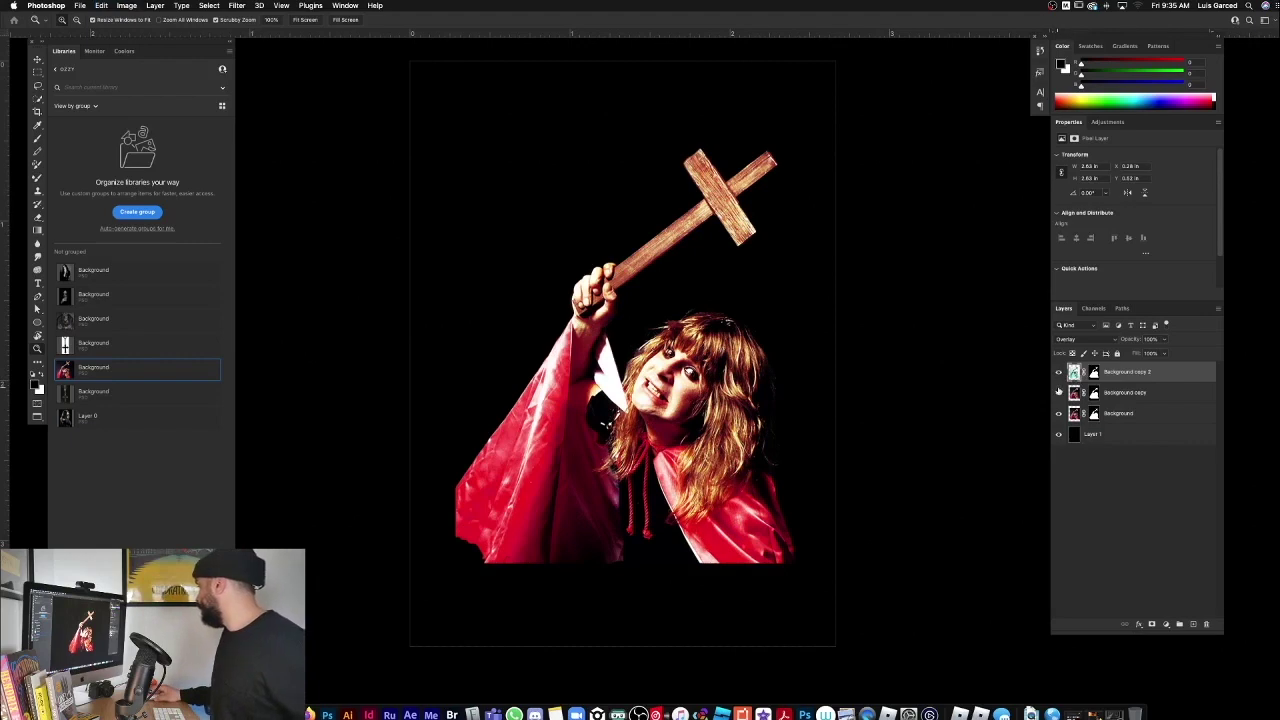
{"action": "left_click", "coordinate": [1078, 339]}
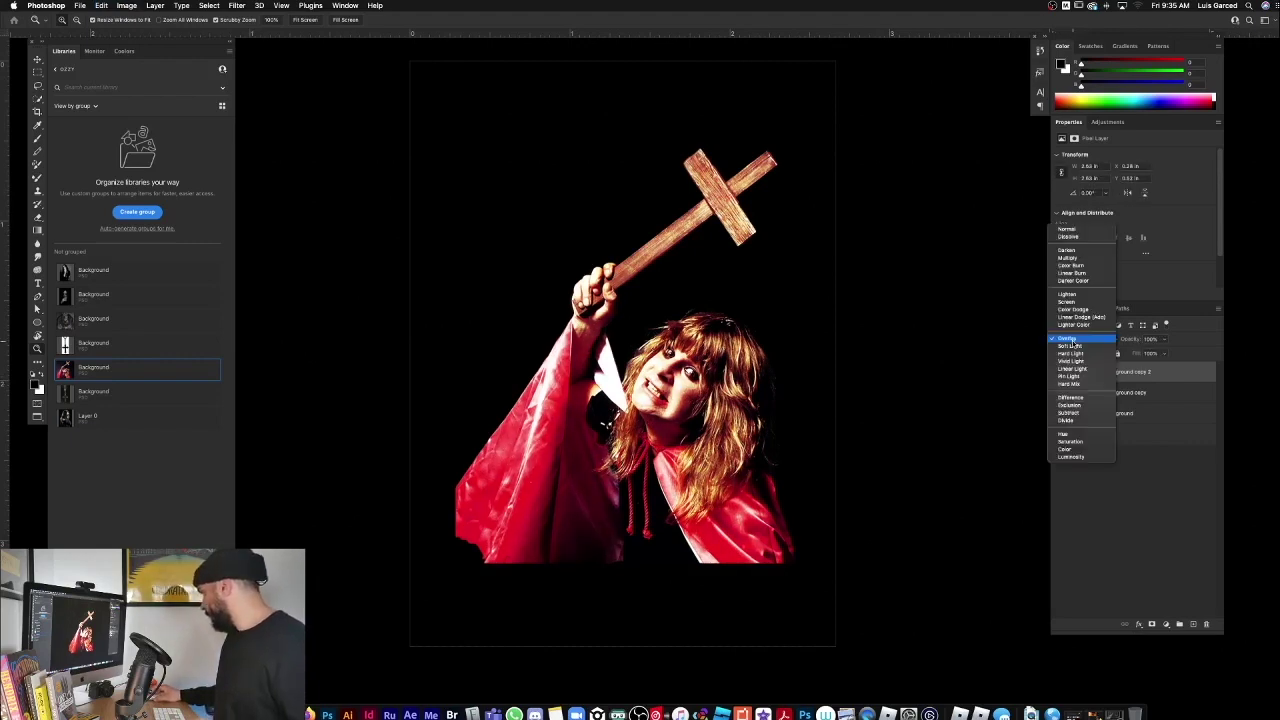
{"action": "left_click", "coordinate": [1070, 397]}
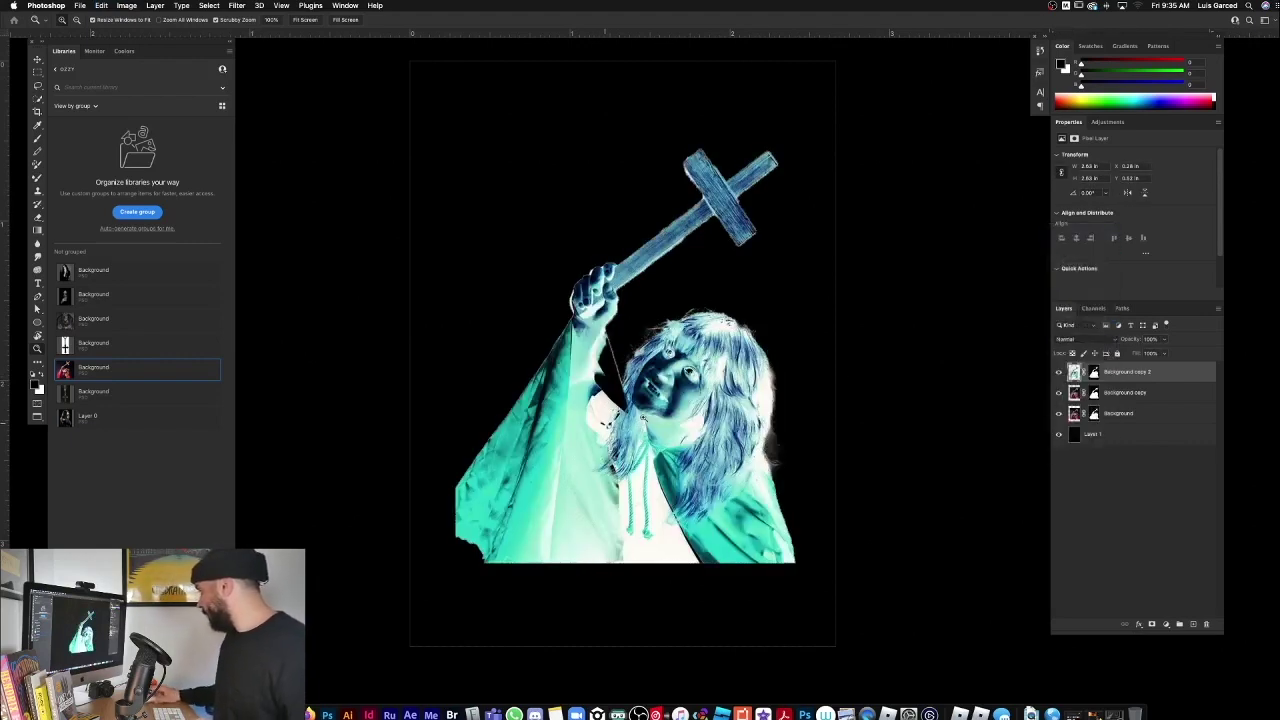
Step: Set the blend mode of the inverted figure copy to Color Burn
{"action": "left_click", "coordinate": [1080, 340]}
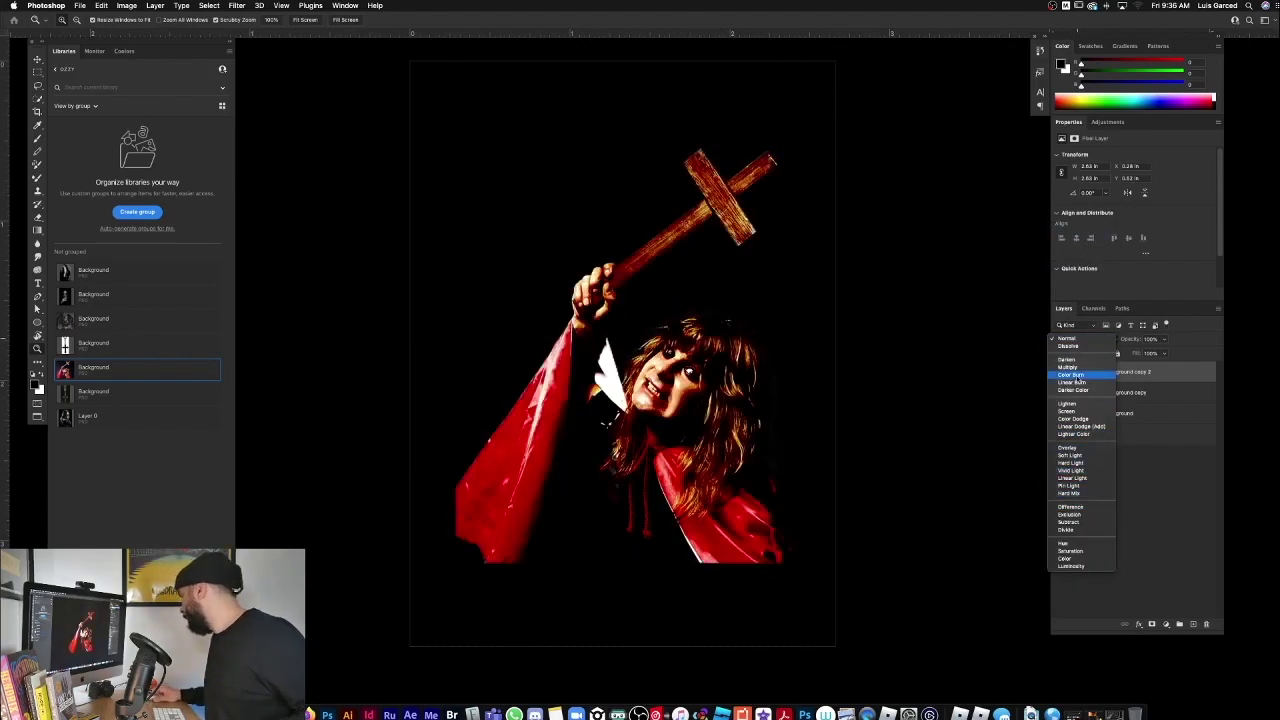
{"action": "left_click", "coordinate": [1076, 376]}
{"action": "left_click_drag", "start_coordinate": [673, 373], "coordinate": [722, 391]}
{"action": "key", "text": "super+0"}
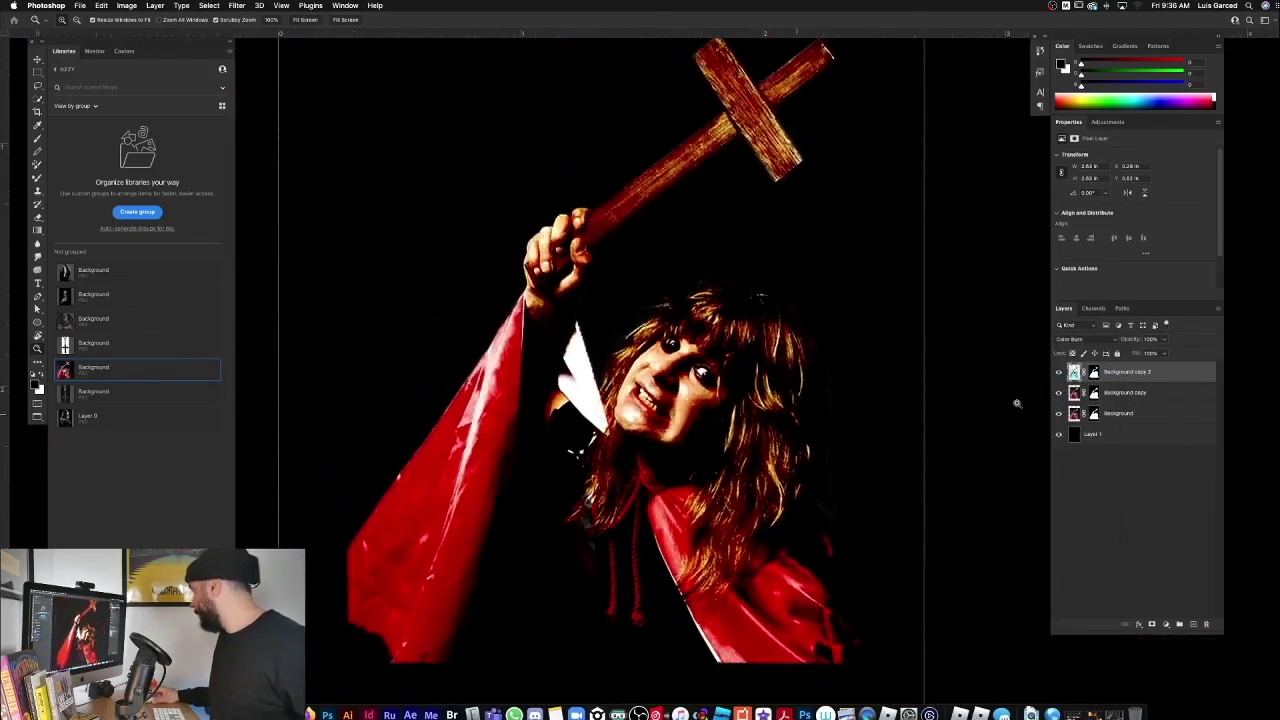
Step: Compare the figure with the Color Burn and Overlay copies hidden and shown, and examine the cross, hand and face up close
{"action": "left_click", "coordinate": [1059, 372]}
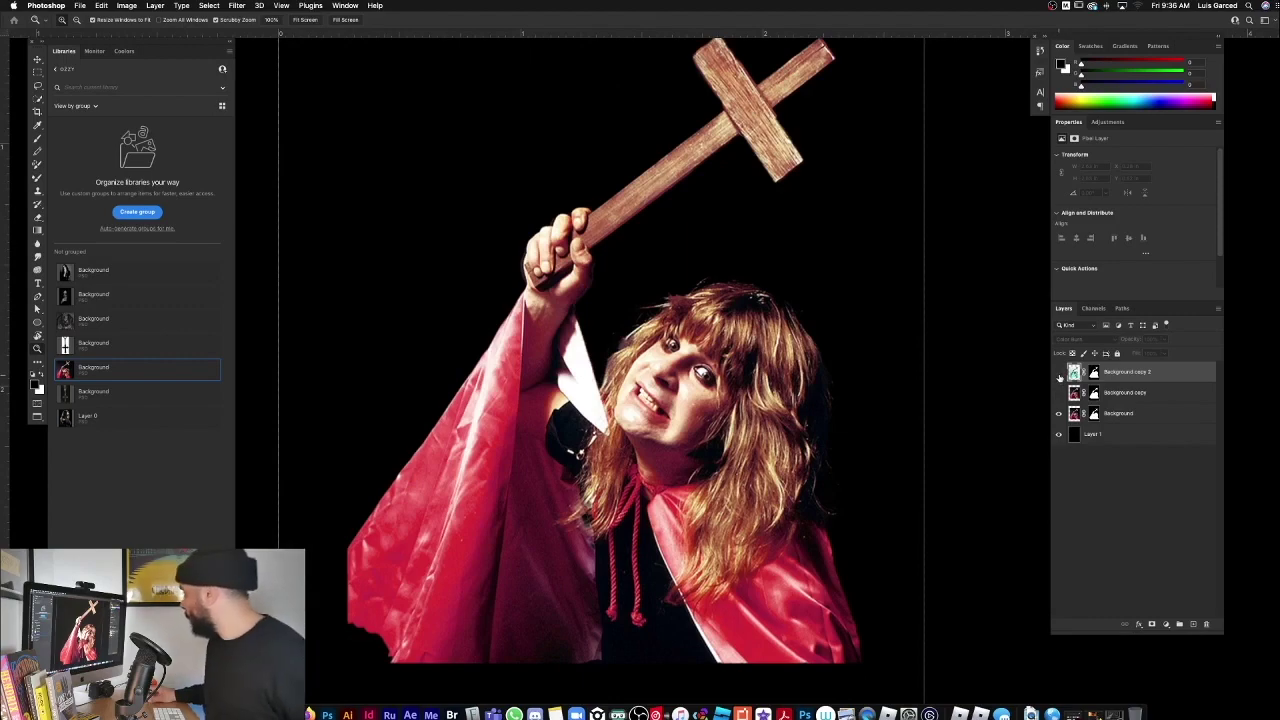
{"action": "left_click", "coordinate": [1059, 372]}
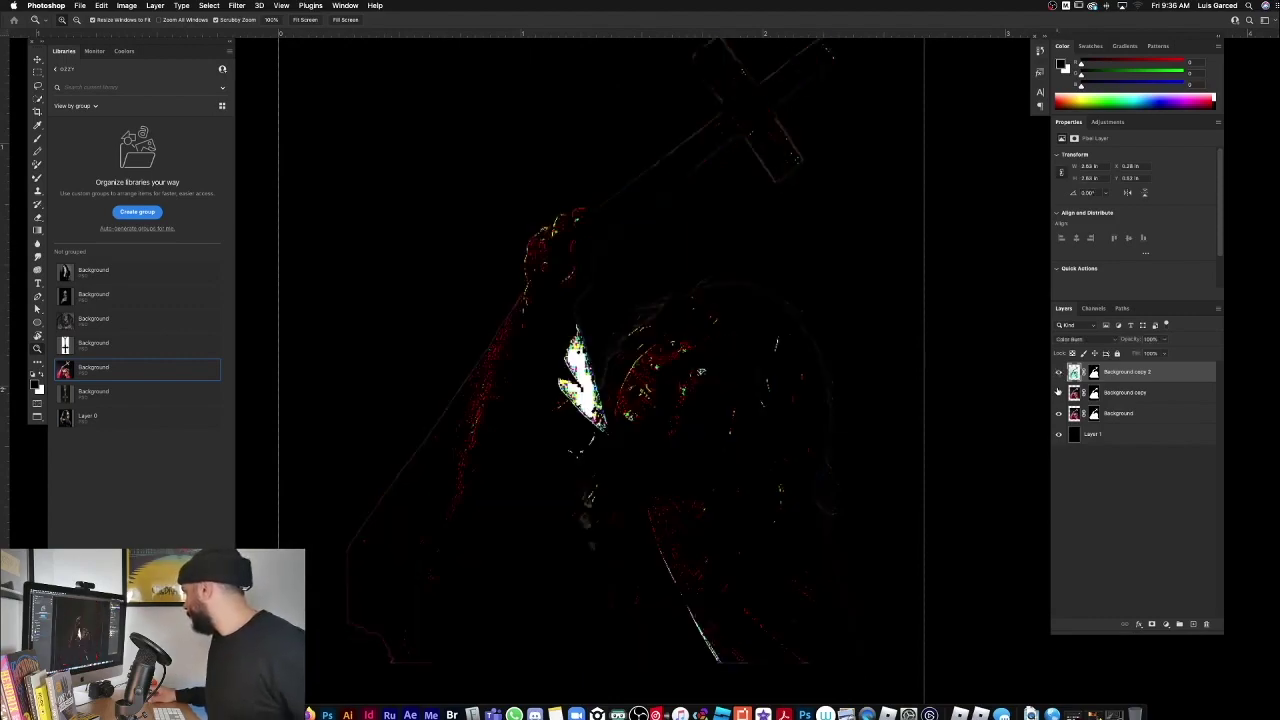
{"action": "left_click", "coordinate": [1059, 373]}
{"action": "left_click", "coordinate": [1059, 393]}
{"action": "left_click", "coordinate": [1059, 373]}
{"action": "left_click_drag", "start_coordinate": [732, 393], "coordinate": [750, 418]}
{"action": "left_click_drag", "start_coordinate": [770, 62], "coordinate": [787, 92]}
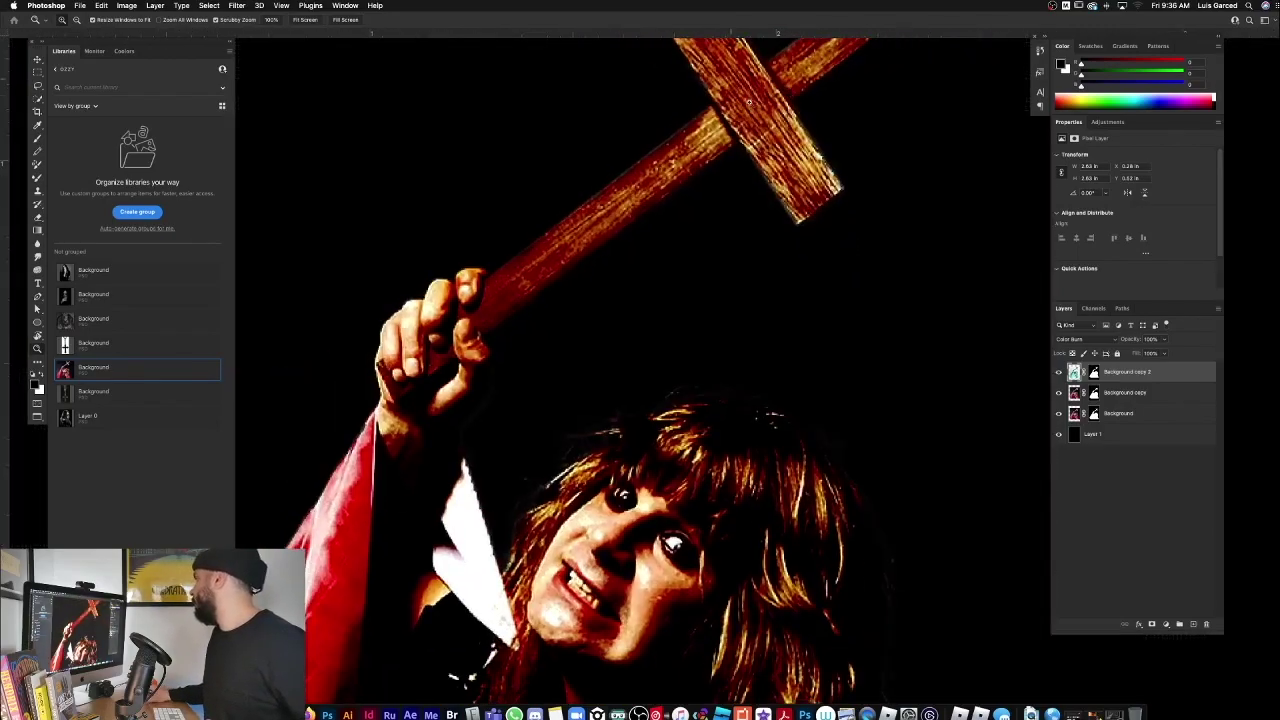
{"action": "left_click_drag", "start_coordinate": [786, 235], "coordinate": [740, 273]}
{"action": "left_click_drag", "start_coordinate": [755, 445], "coordinate": [866, 447]}
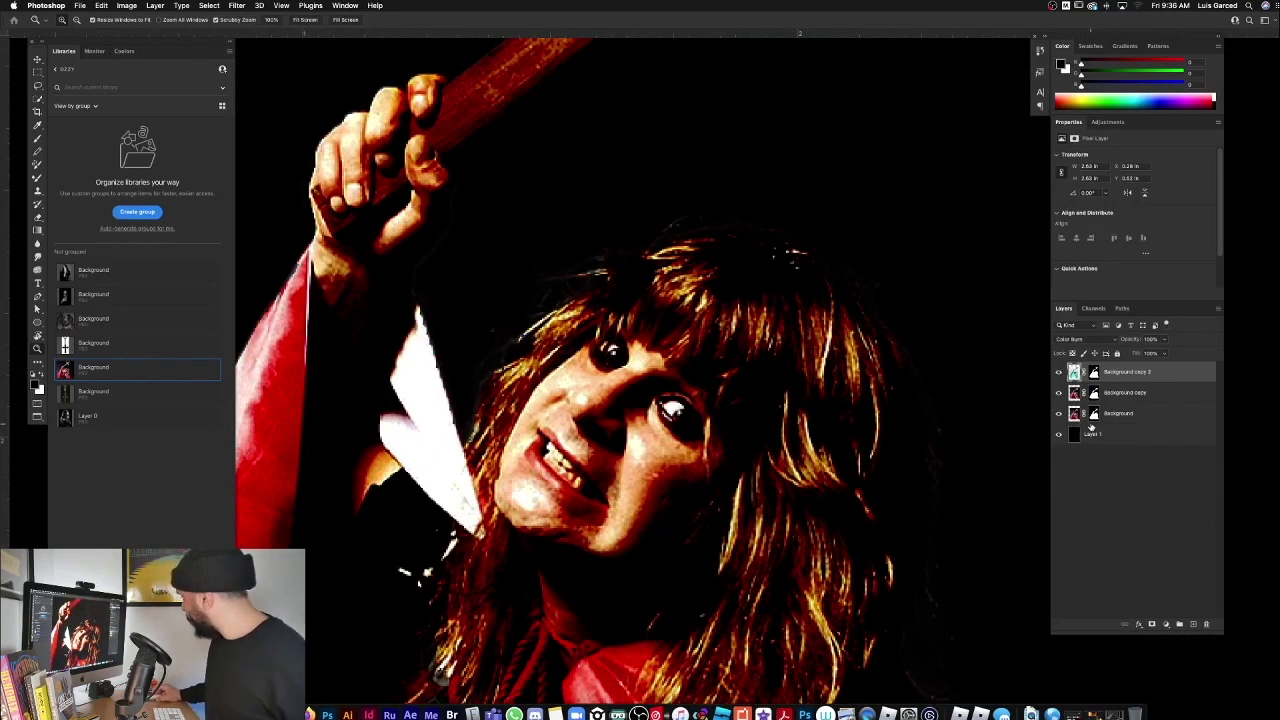
Step: Duplicate the original masked figure layer and convert the copy into a smart object for smart filters
{"action": "left_click", "coordinate": [1073, 415]}
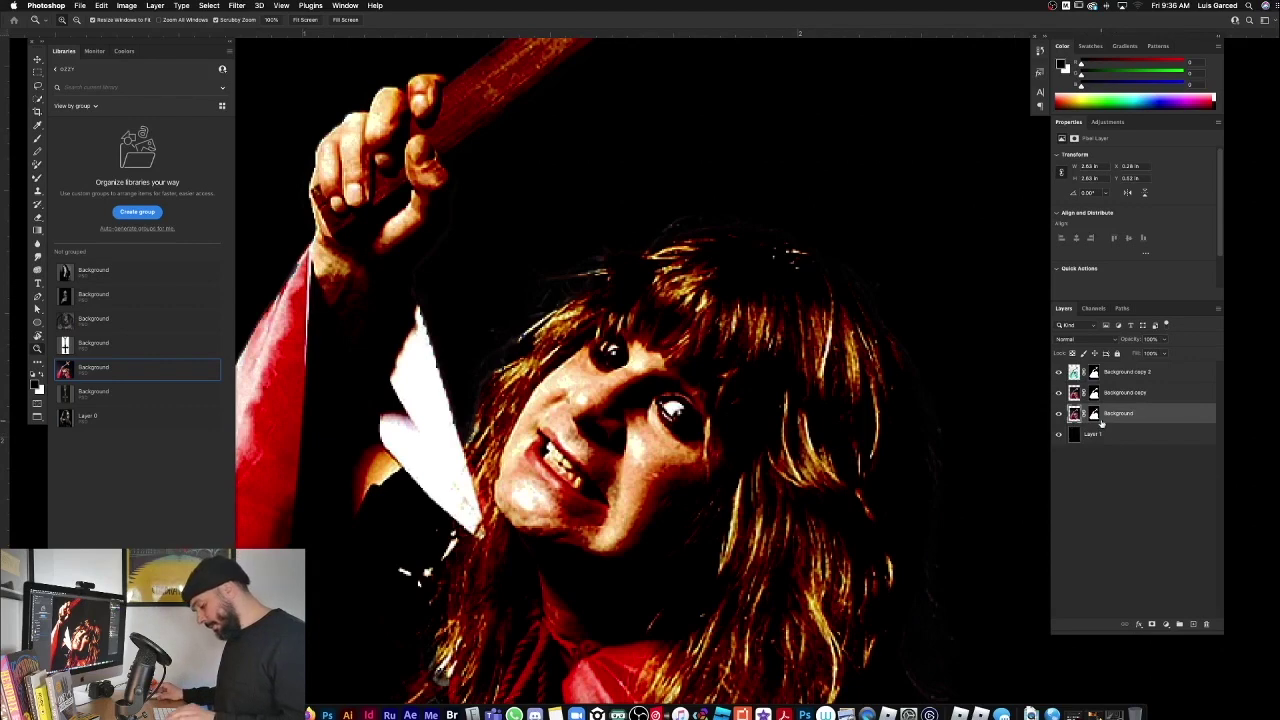
{"action": "key", "text": "super+j"}
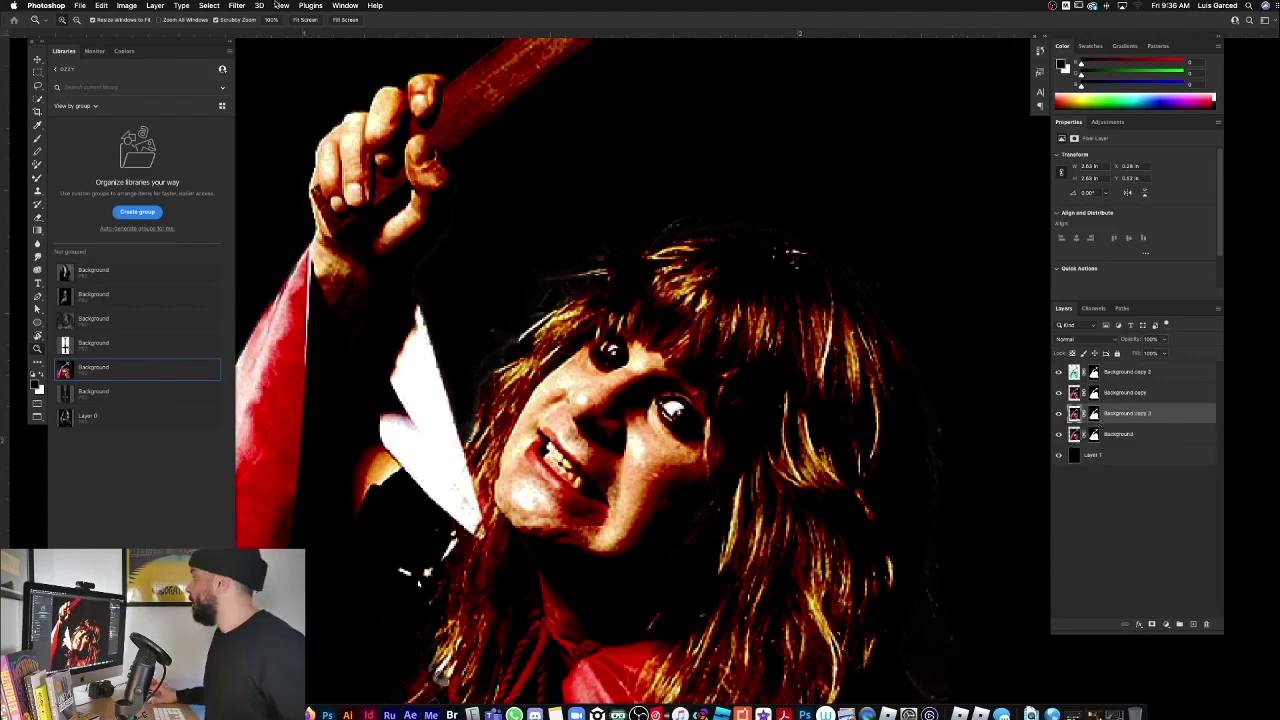
{"action": "left_click", "coordinate": [237, 5]}
{"action": "left_click", "coordinate": [297, 34]}
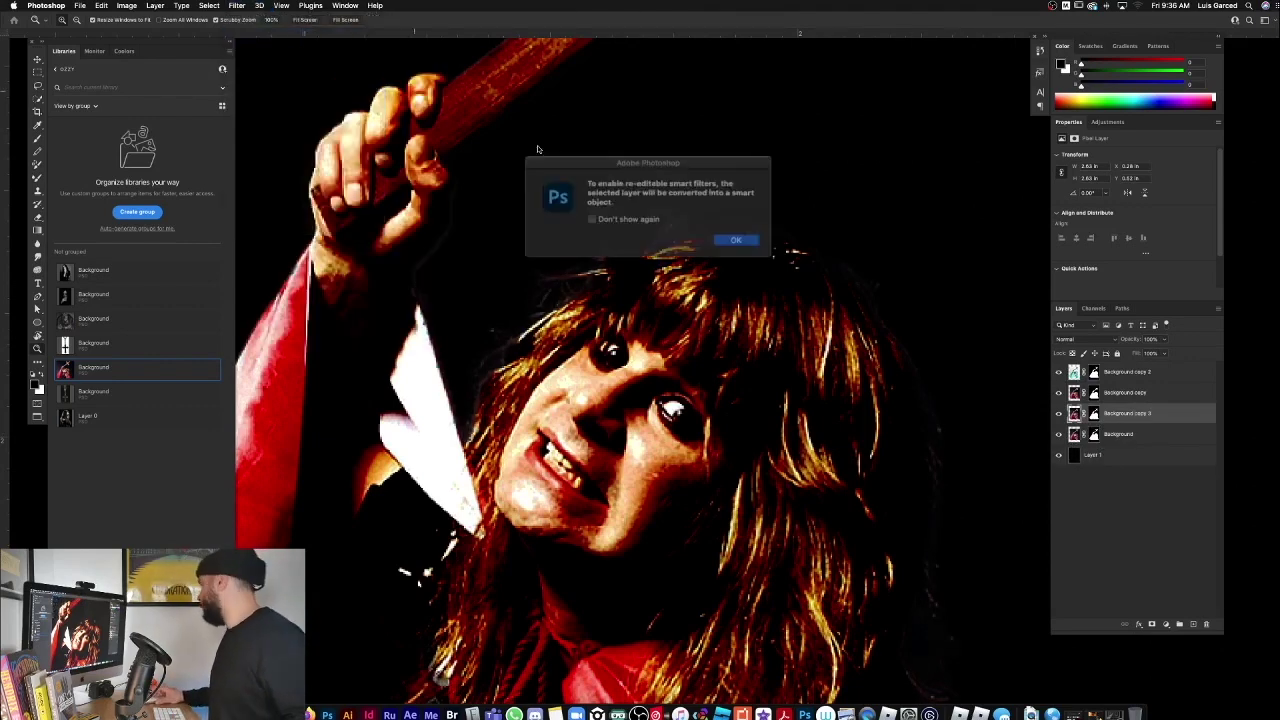
{"action": "left_click", "coordinate": [728, 236]}
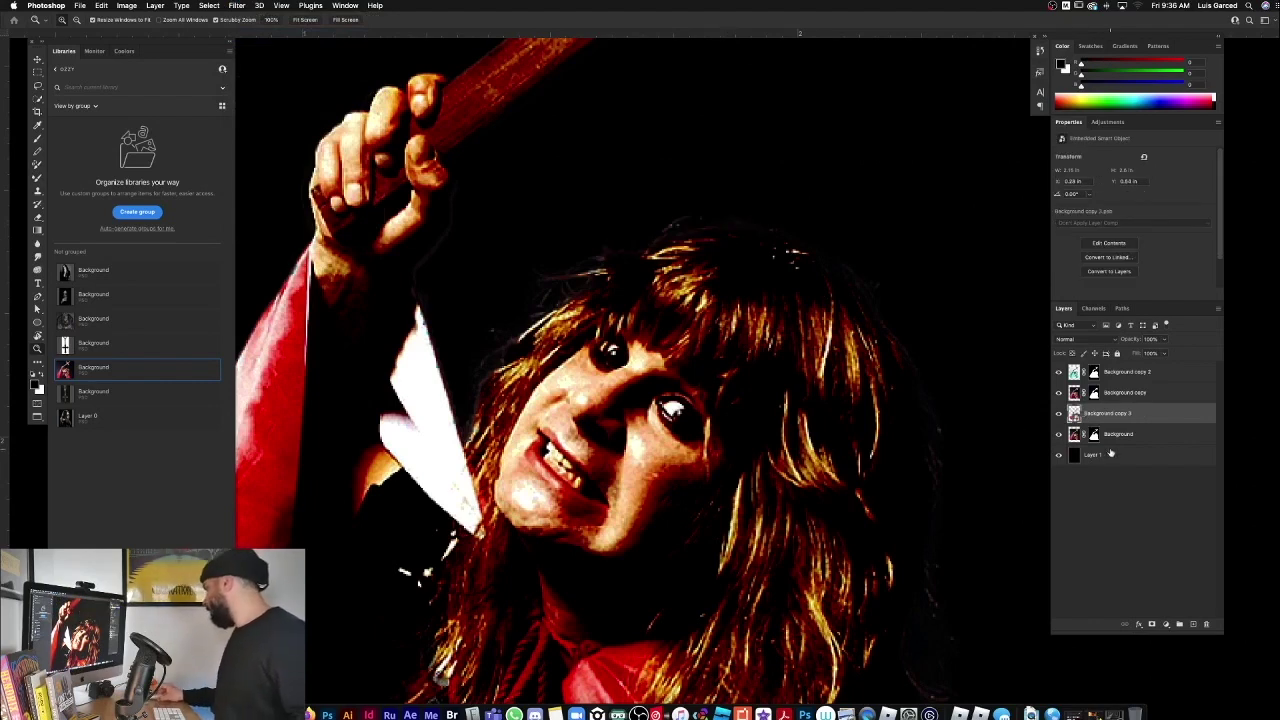
Step: Apply Poster Edges from the Filter Gallery with edge thickness, edge intensity and posterization at 1, deleting the Grain effect
{"action": "left_click", "coordinate": [237, 5]}
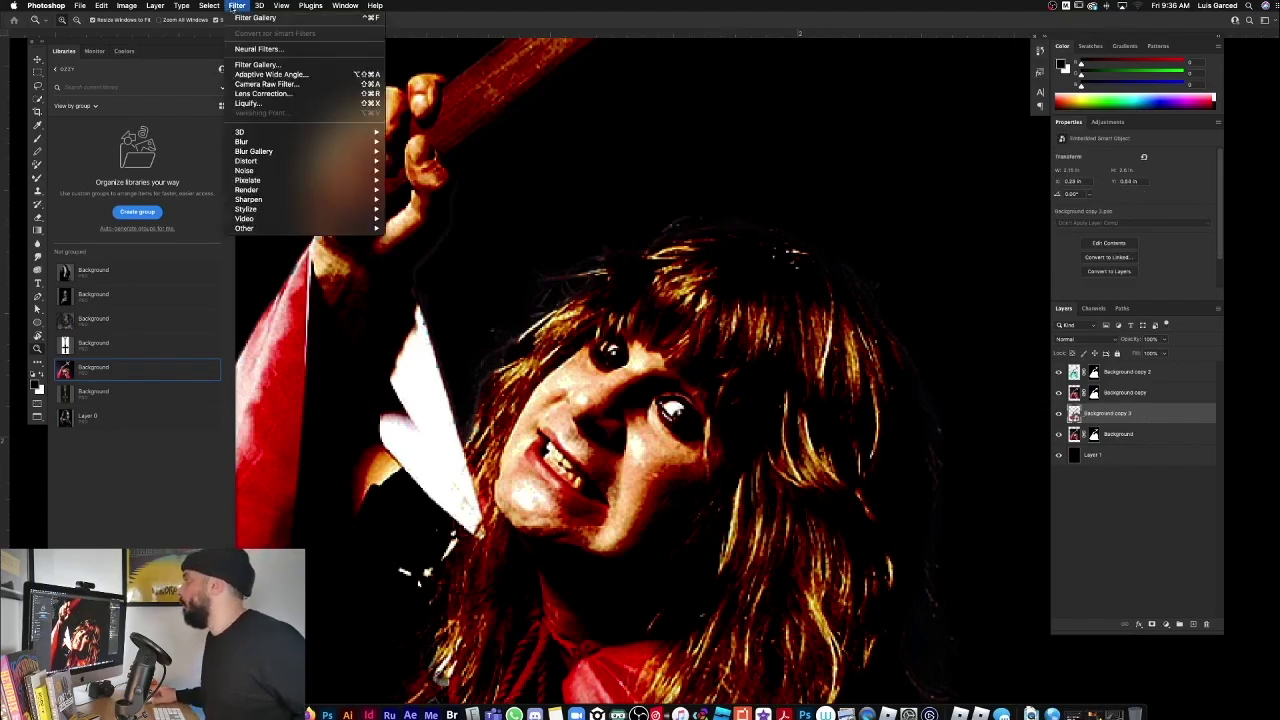
{"action": "left_click", "coordinate": [262, 65]}
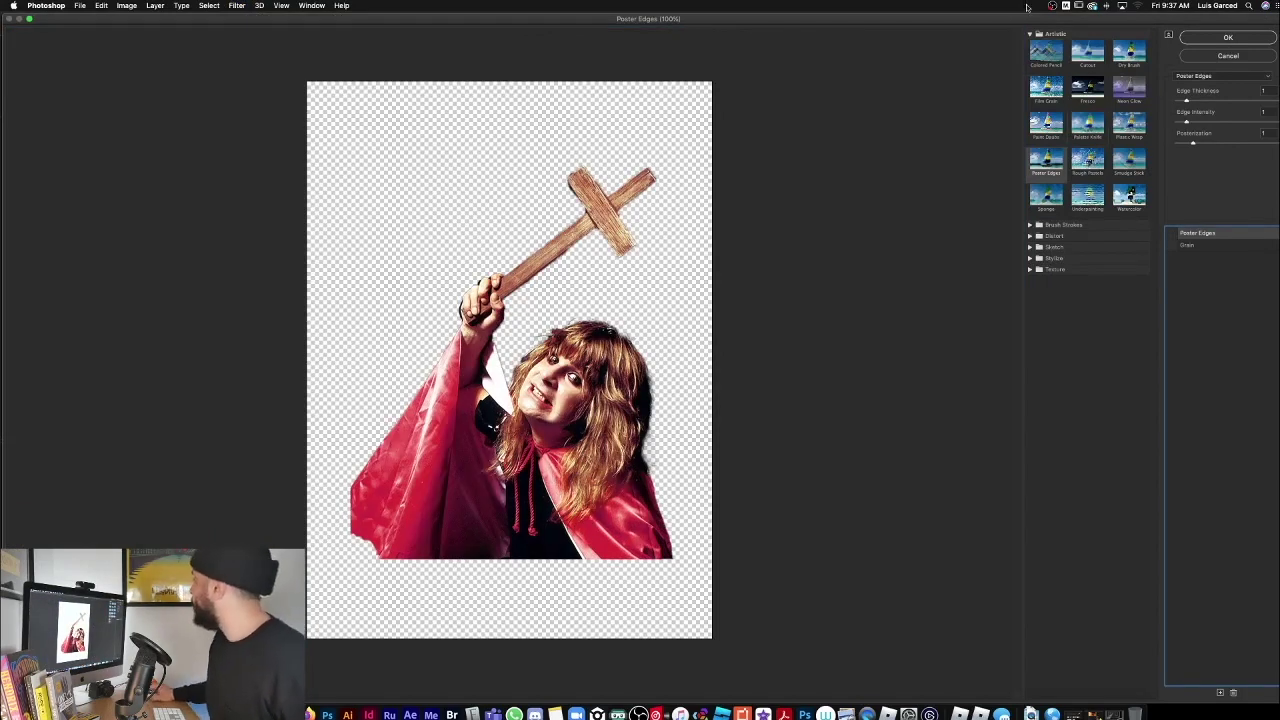
{"action": "left_click", "coordinate": [1030, 34]}
{"action": "left_click", "coordinate": [1030, 34]}
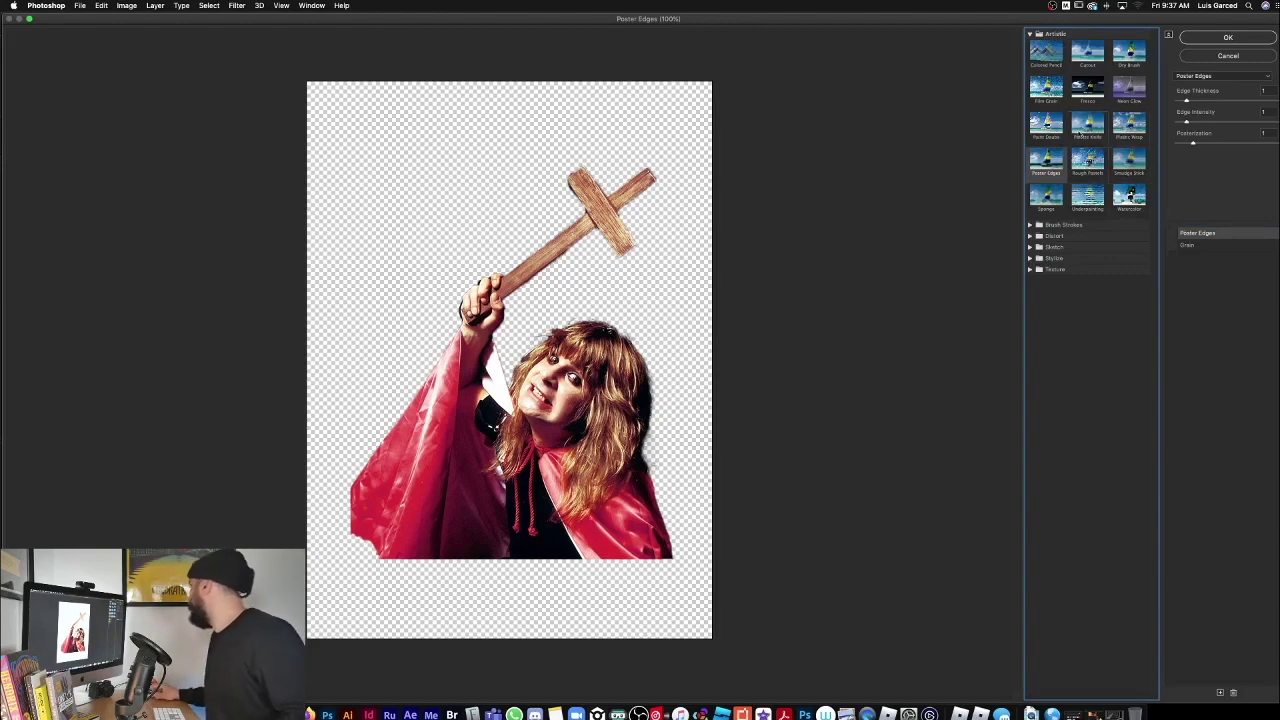
{"action": "left_click", "coordinate": [1198, 234]}
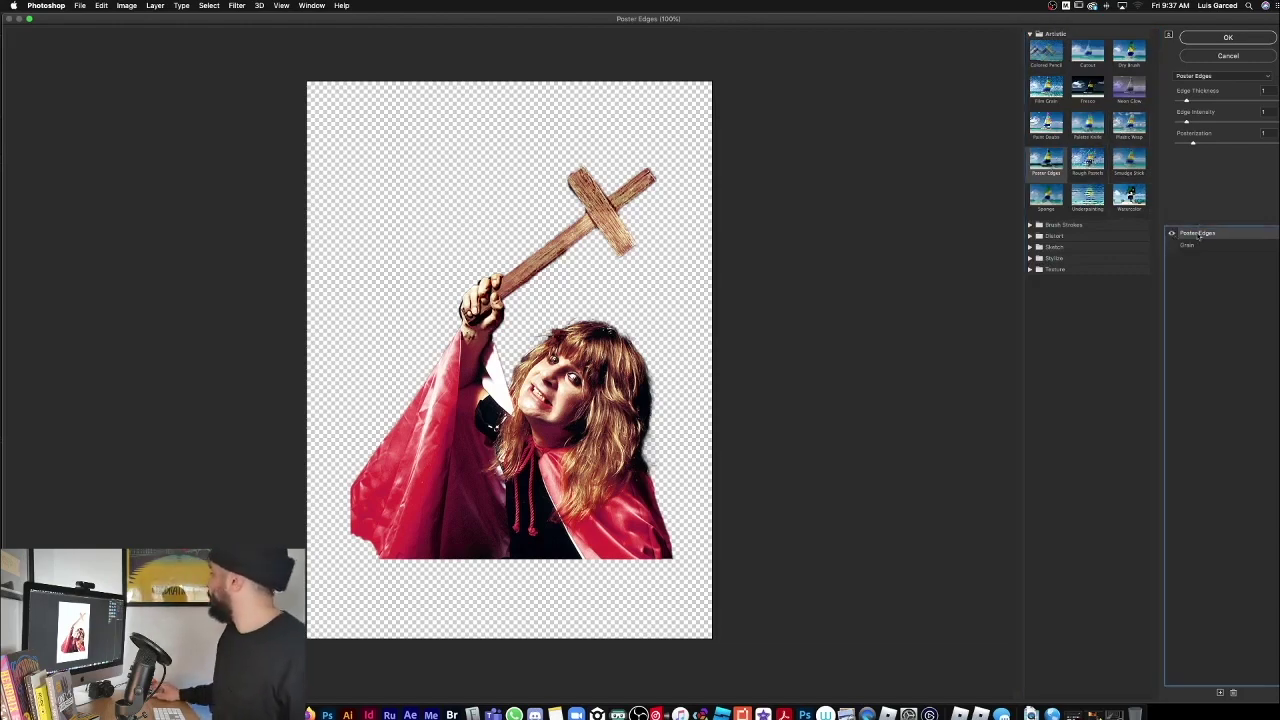
{"action": "left_click", "coordinate": [1185, 248]}
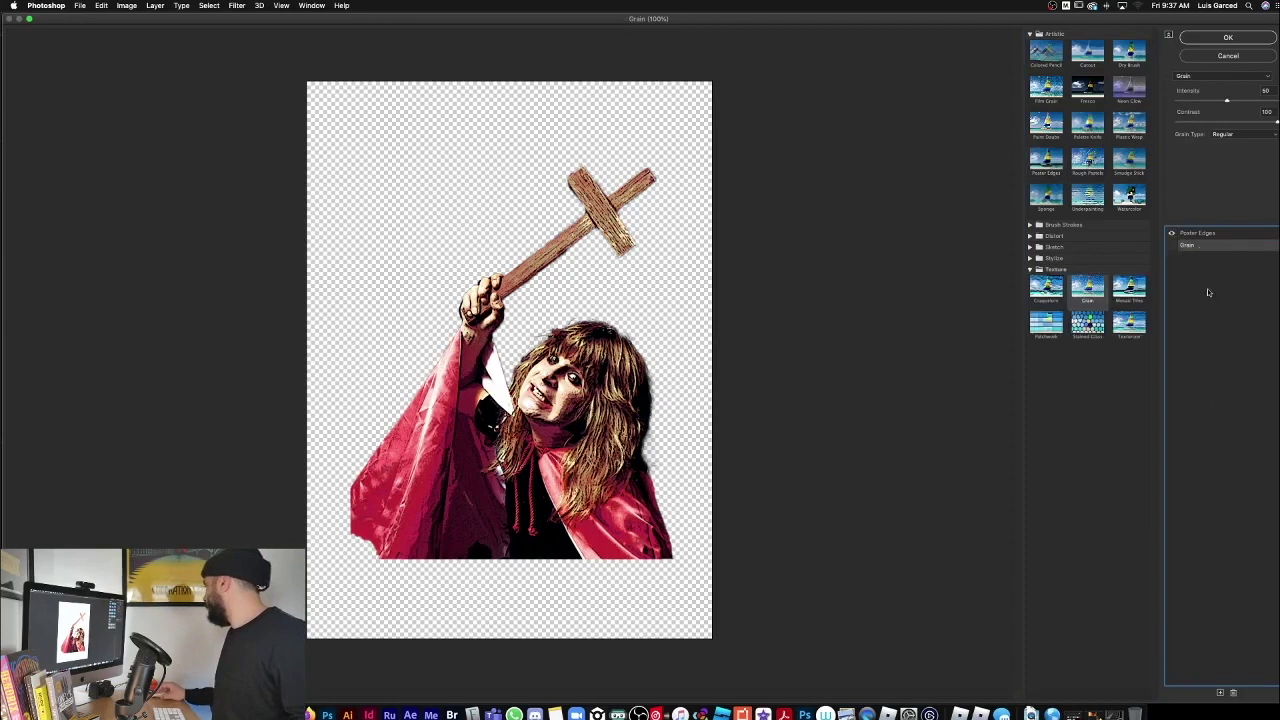
{"action": "left_click", "coordinate": [1233, 693]}
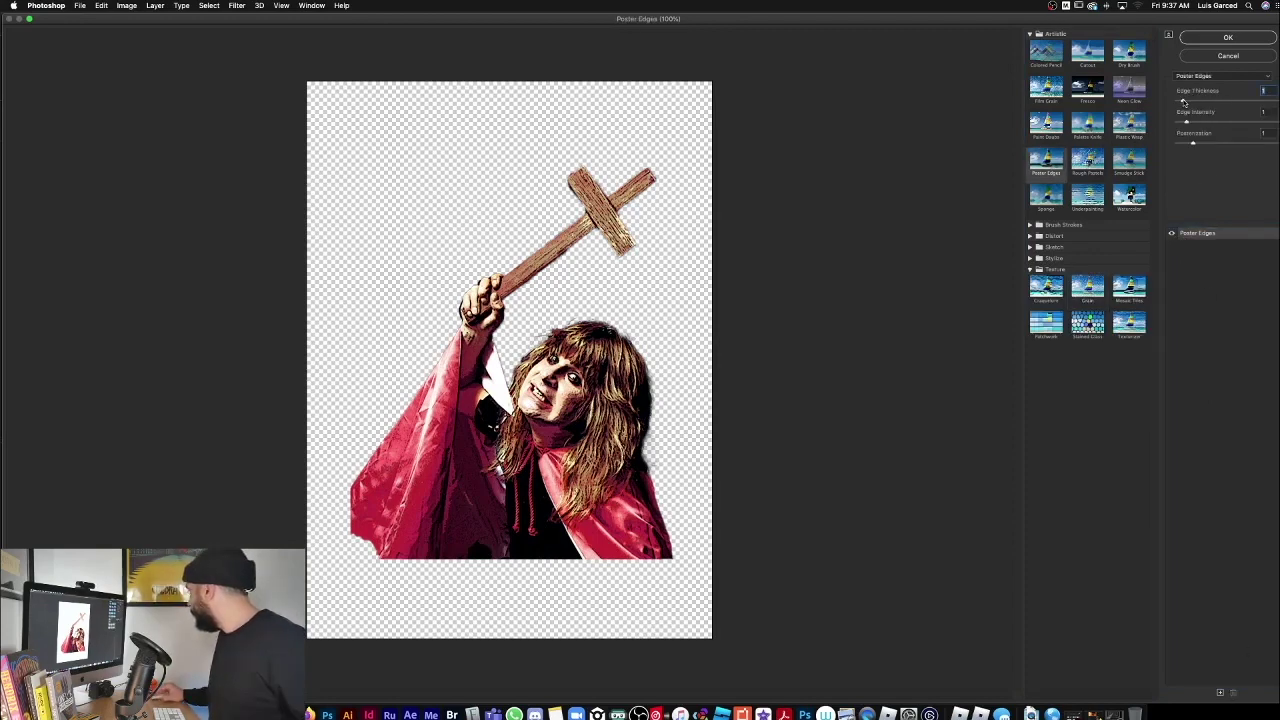
{"action": "left_click_drag", "start_coordinate": [1184, 102], "coordinate": [1188, 103]}
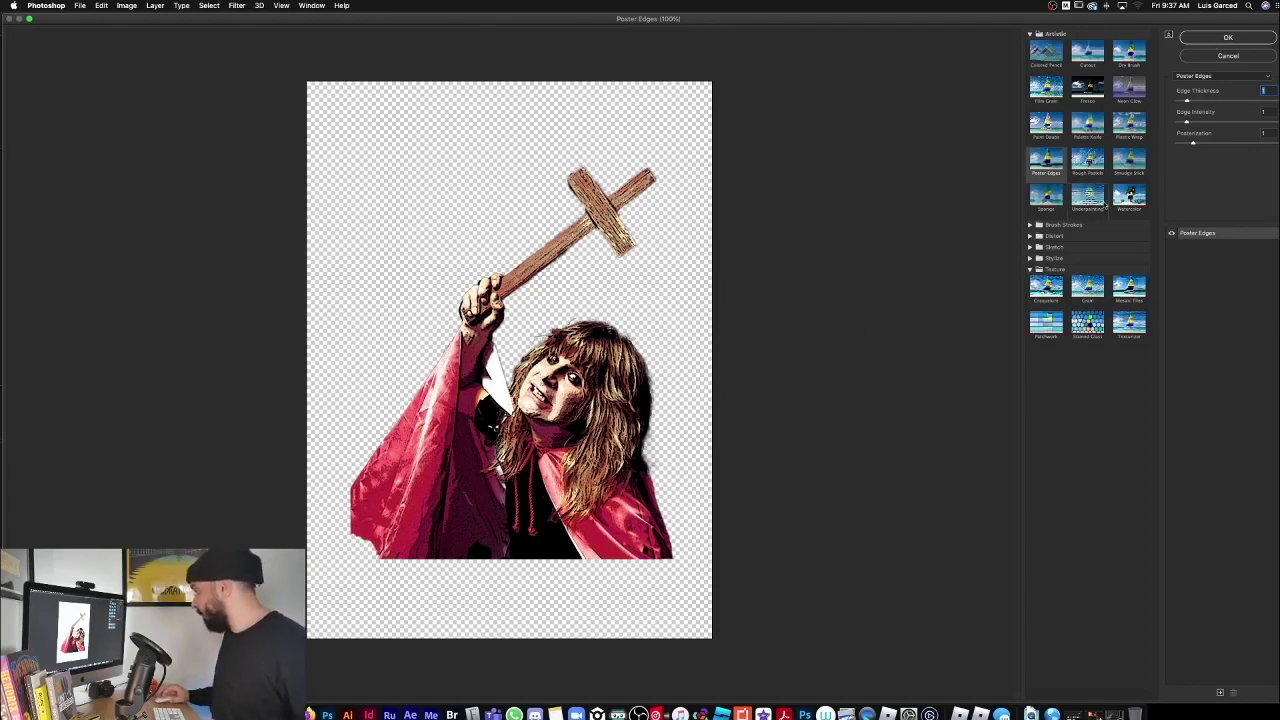
{"action": "left_click", "coordinate": [1238, 39]}
Step: Set the blend mode of the Poster Edges smart object layer to Soft Light
{"action": "key", "text": "super+minus"}
{"action": "key", "text": "super+minus"}
{"action": "key", "text": "super+minus"}
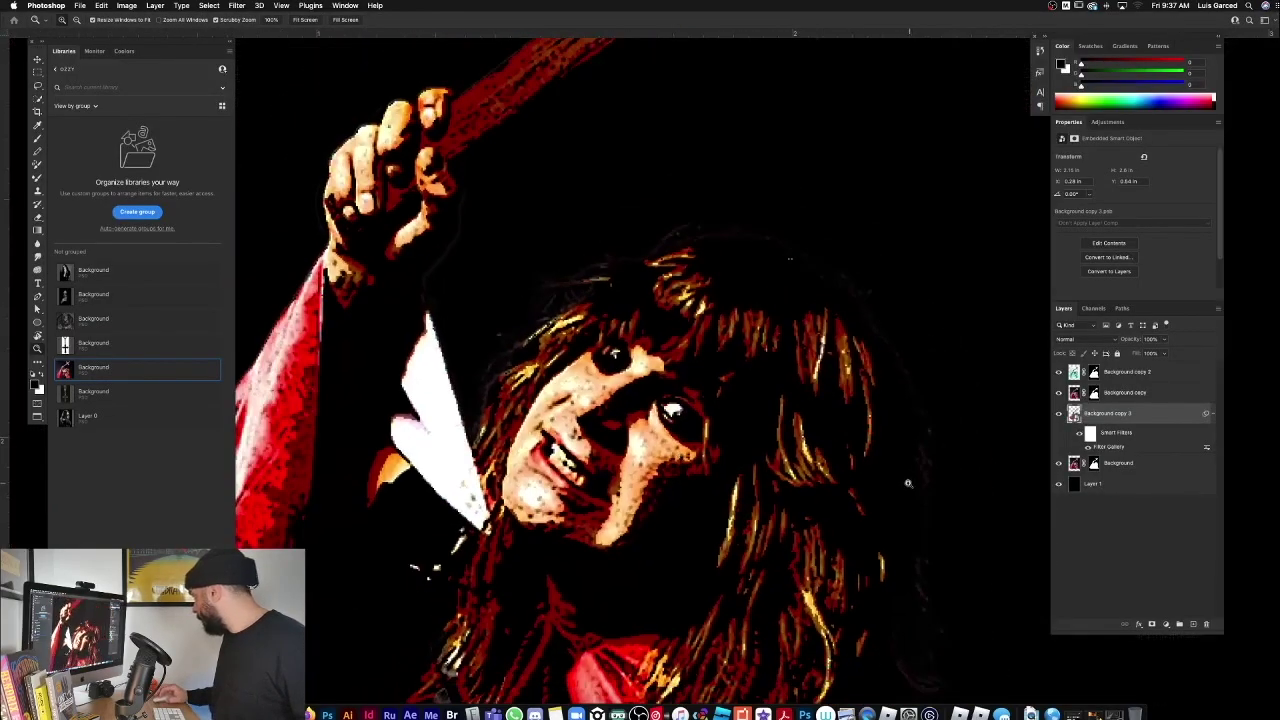
{"action": "left_click", "coordinate": [1068, 340]}
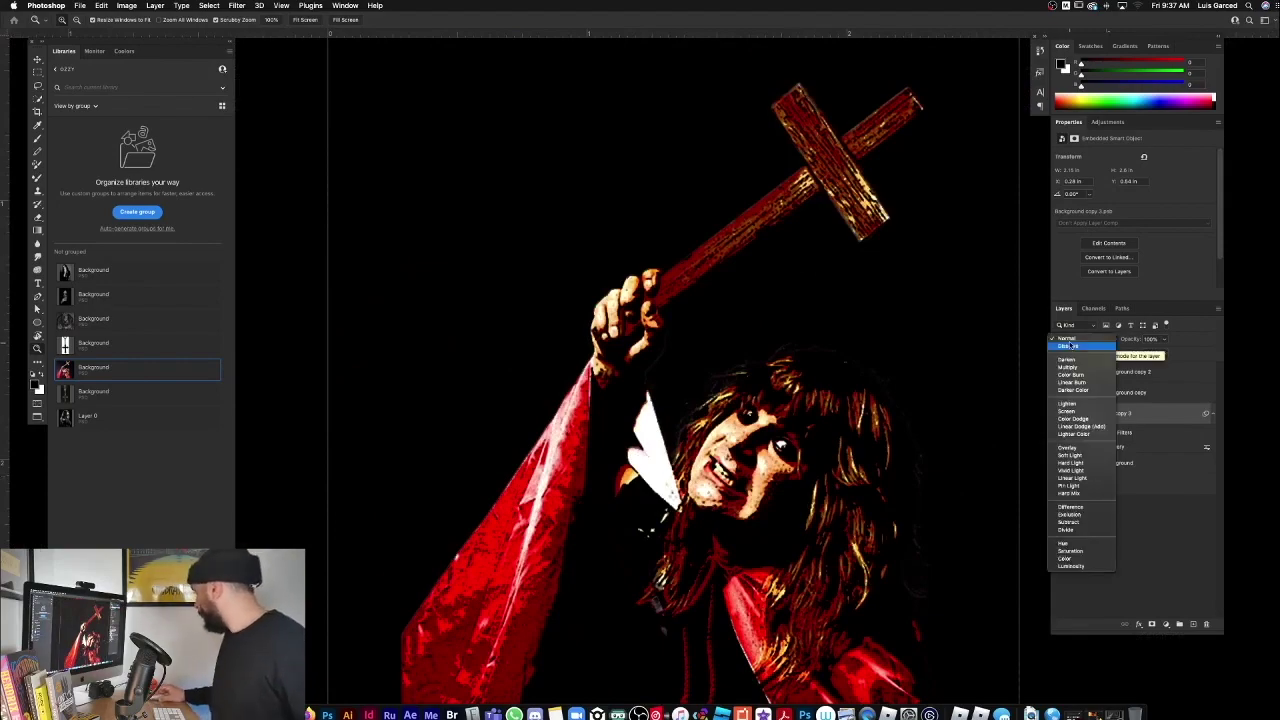
{"action": "left_click", "coordinate": [1068, 455]}
{"action": "mouse_move", "coordinate": [765, 480]}
{"action": "left_mouse_down"}
{"action": "mouse_move", "coordinate": [866, 493]}
{"action": "mouse_move", "coordinate": [758, 480]}
{"action": "left_mouse_up"}
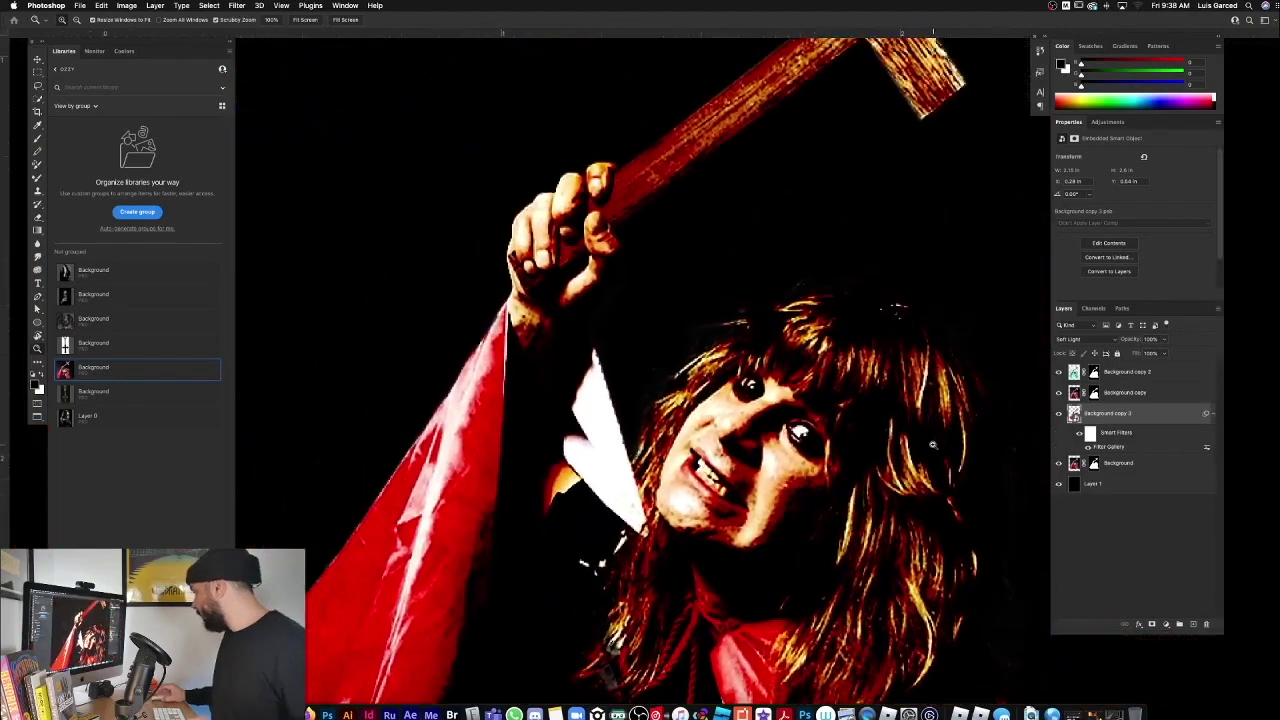
Step: Add a Curves adjustment layer at the top of the layer stack and a Posterize adjustment layer with 4 levels above it
{"action": "left_click", "coordinate": [1072, 378]}
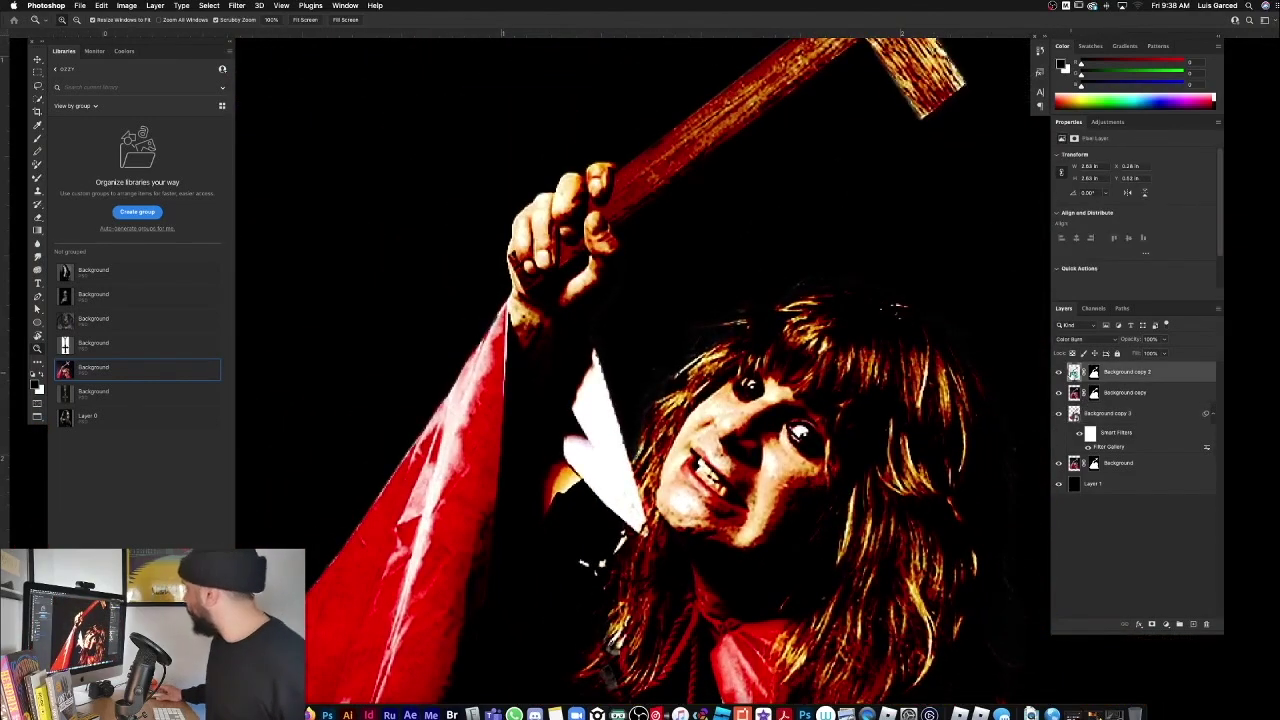
{"action": "left_click", "coordinate": [1074, 372], "text": "super"}
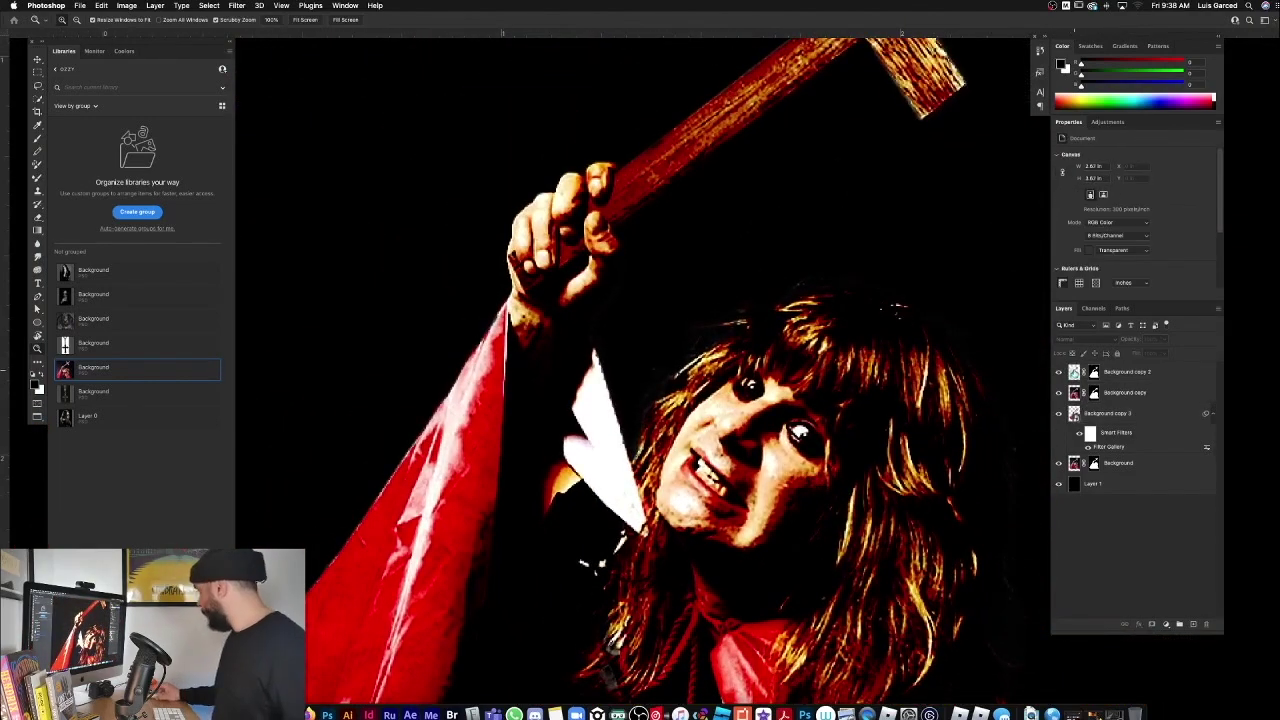
{"action": "left_click", "coordinate": [1166, 624]}
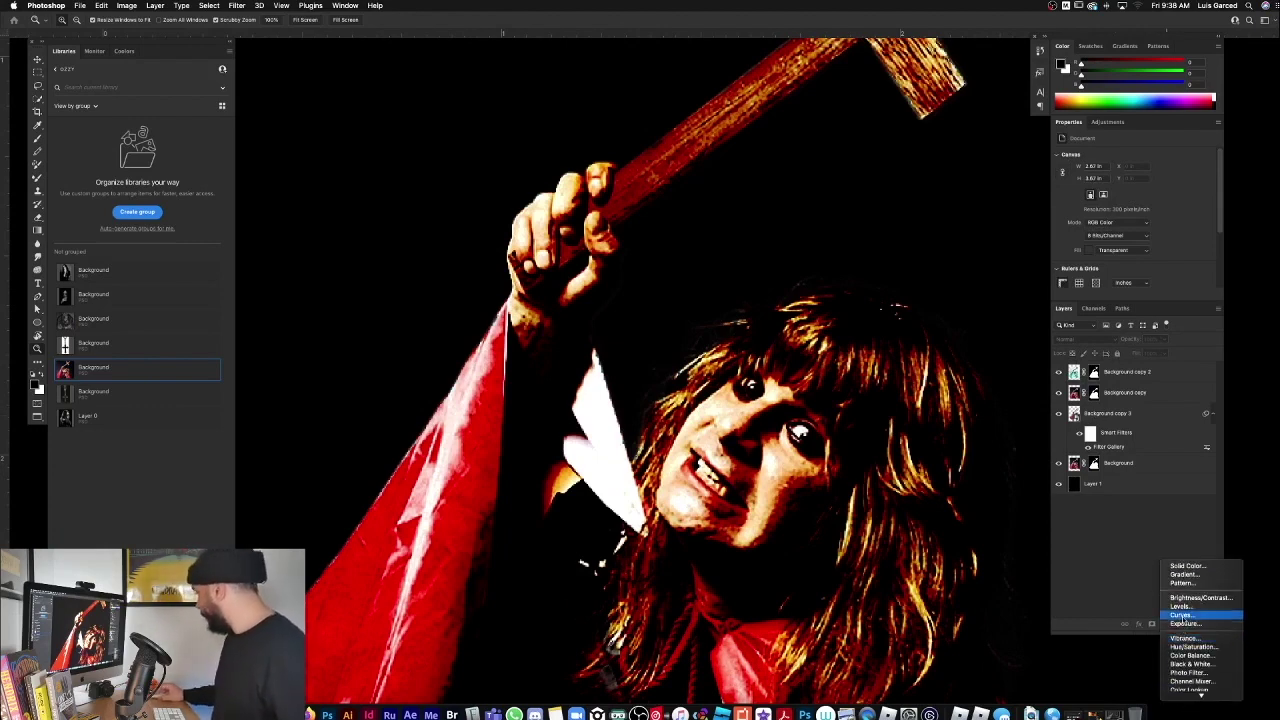
{"action": "left_click", "coordinate": [1182, 615]}
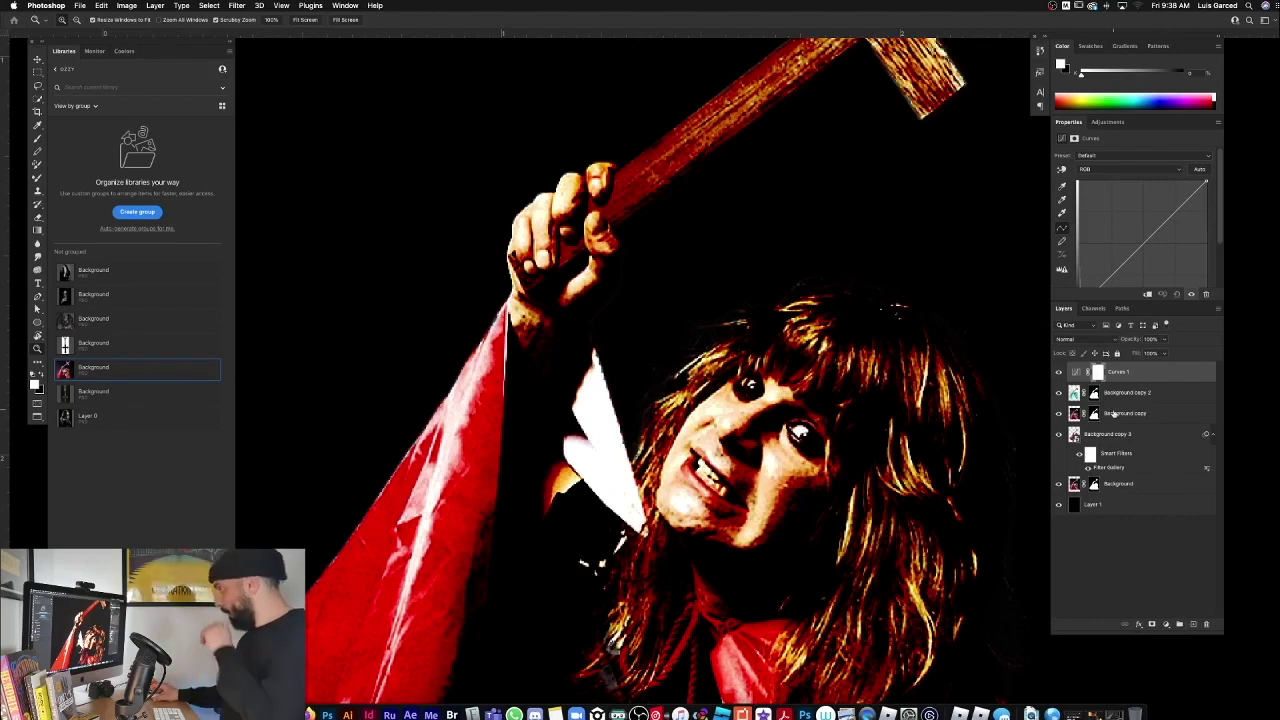
{"action": "left_click", "coordinate": [1166, 624]}
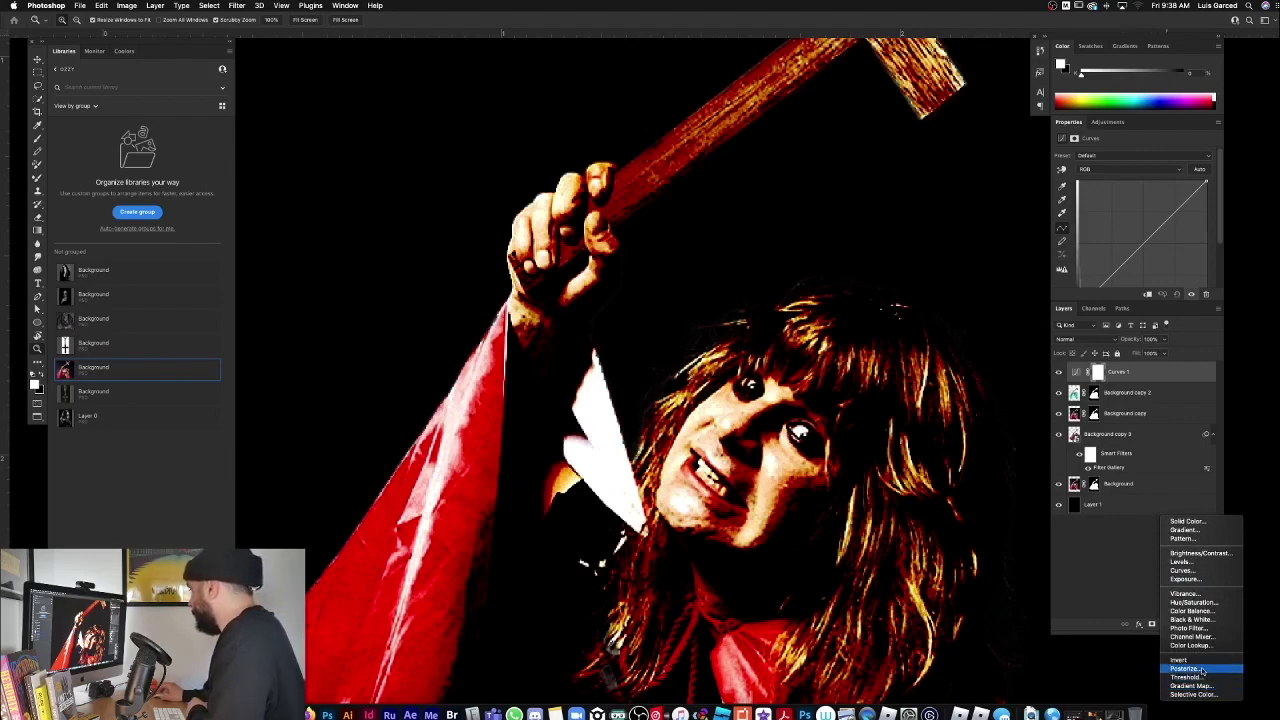
{"action": "left_click", "coordinate": [1202, 669]}
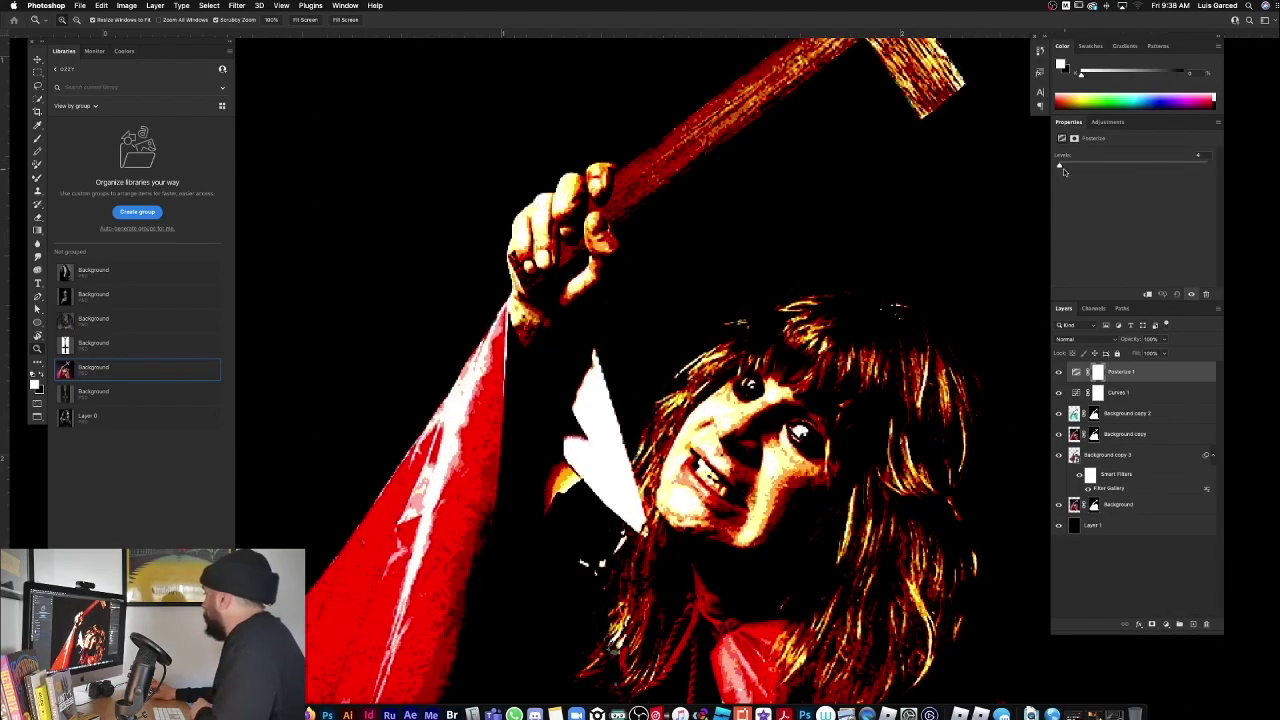
Step: Raise the black point of the Curves adjustment layer to an input of about 44, checking the shadows on the face
{"action": "left_click", "coordinate": [1077, 394]}
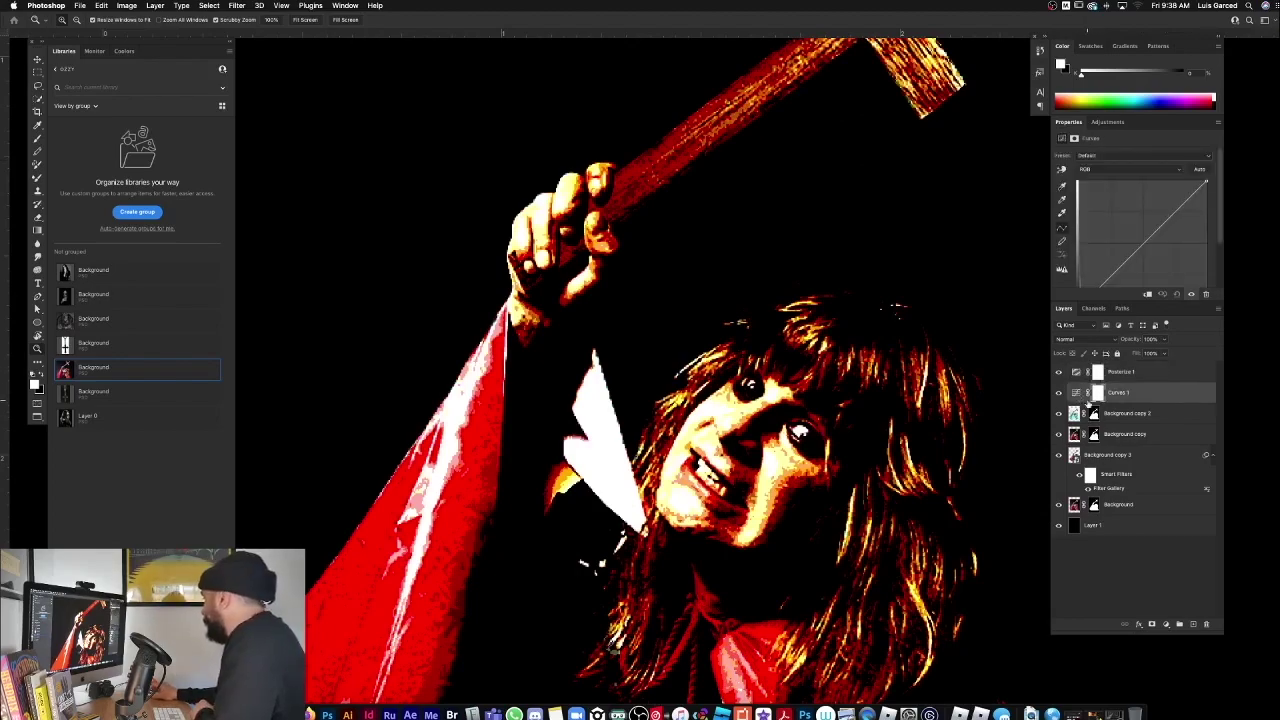
{"action": "key", "text": "super+equal"}
{"action": "key", "text": "super+equal"}
{"action": "key", "text": "super+equal"}
{"action": "key", "text": "super+equal"}
{"action": "key", "text": "super+equal"}
{"action": "key", "text": "super+equal"}
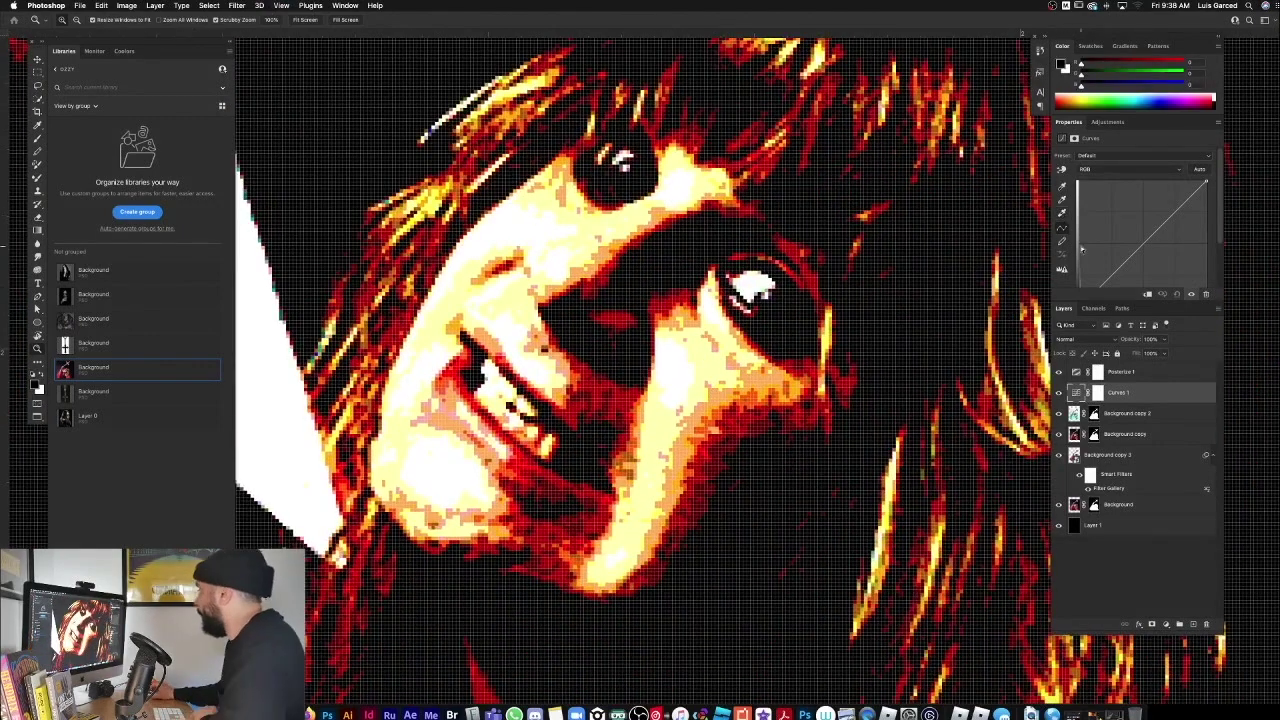
{"action": "left_click_drag", "start_coordinate": [1128, 298], "coordinate": [1128, 350]}
{"action": "left_click_drag", "start_coordinate": [1080, 305], "coordinate": [1104, 312]}
{"action": "key", "text": "super+plus"}
{"action": "key", "text": "super+plus"}
{"action": "key", "text": "super+plus"}
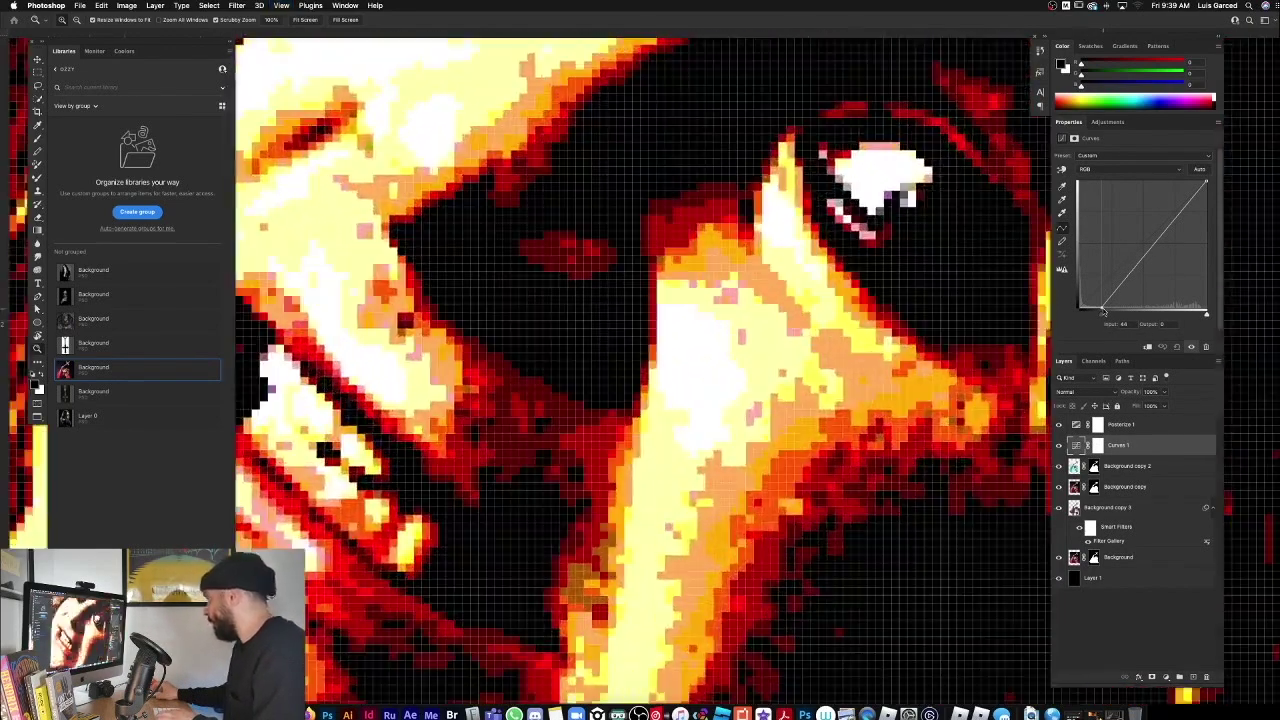
Step: Bend the RGB curve downward with midtone and highlight points, placing the highlight point at about input 225, output 181
{"action": "key", "text": "super+minus"}
{"action": "left_click_drag", "start_coordinate": [1130, 276], "coordinate": [1138, 279]}
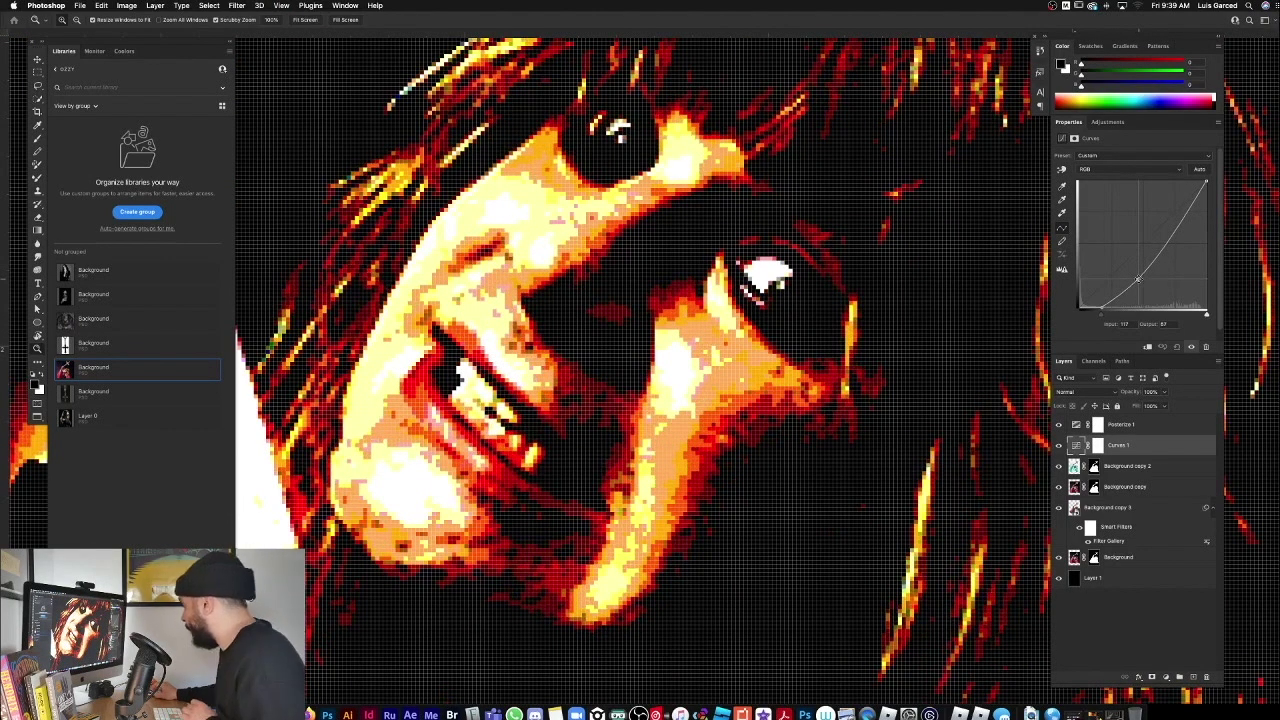
{"action": "left_click_drag", "start_coordinate": [1160, 250], "coordinate": [1163, 249]}
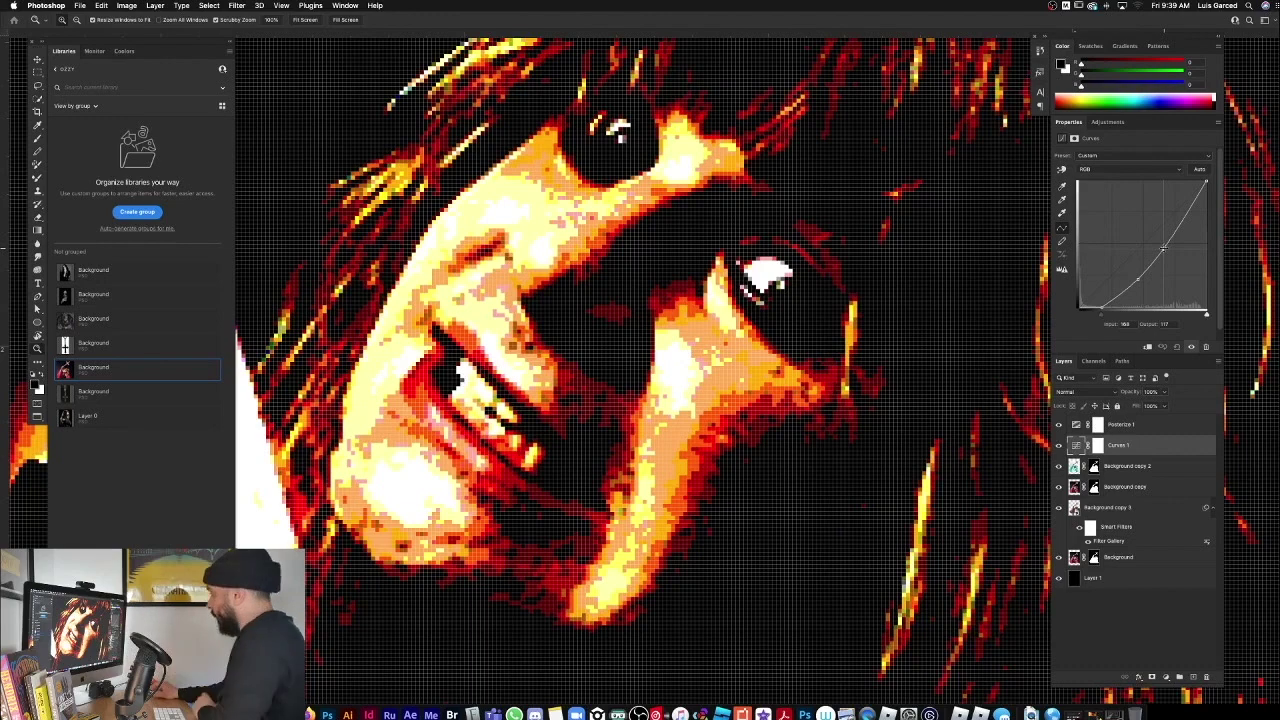
{"action": "mouse_move", "coordinate": [1163, 249]}
{"action": "left_mouse_down"}
{"action": "mouse_move", "coordinate": [1150, 248]}
{"action": "mouse_move", "coordinate": [1155, 262]}
{"action": "mouse_move", "coordinate": [1143, 243]}
{"action": "mouse_move", "coordinate": [1159, 257]}
{"action": "left_mouse_up"}
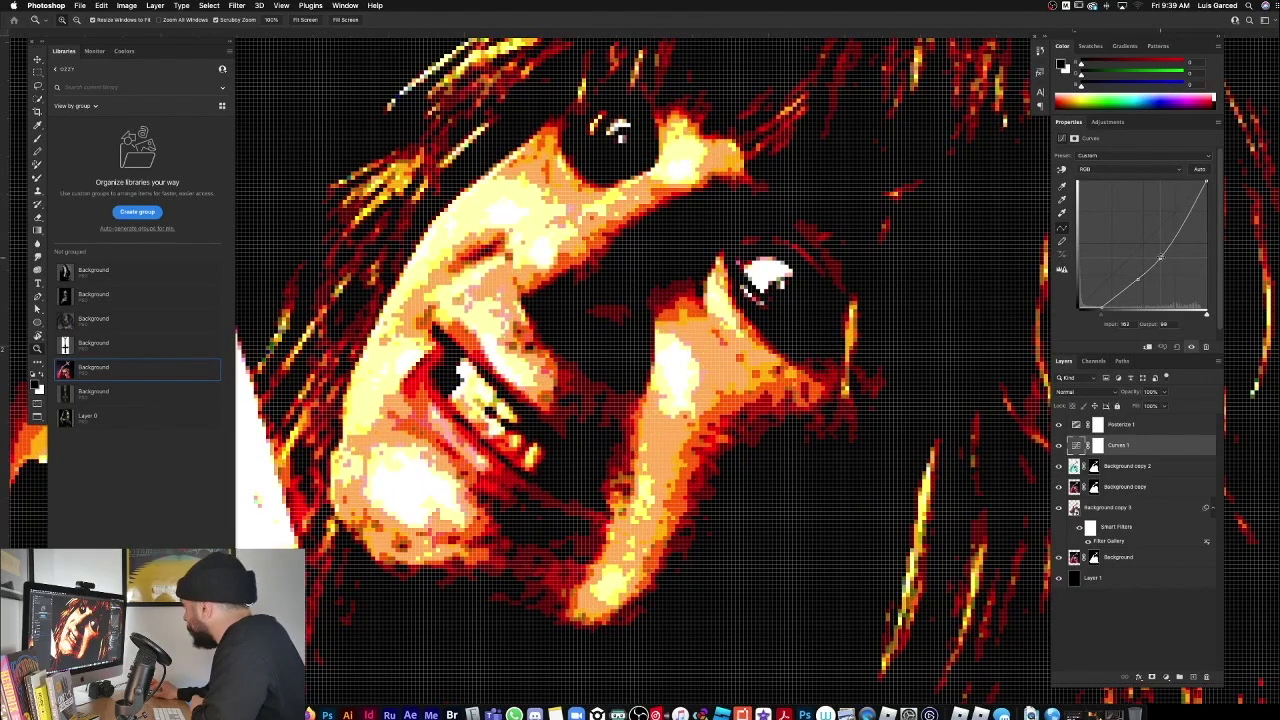
{"action": "left_click_drag", "start_coordinate": [1161, 258], "coordinate": [1189, 215]}
Step: Examine the effect of the darkened curve on the posterised figure, both as a whole and close up
{"action": "key", "text": "super+minus"}
{"action": "key", "text": "super+minus"}
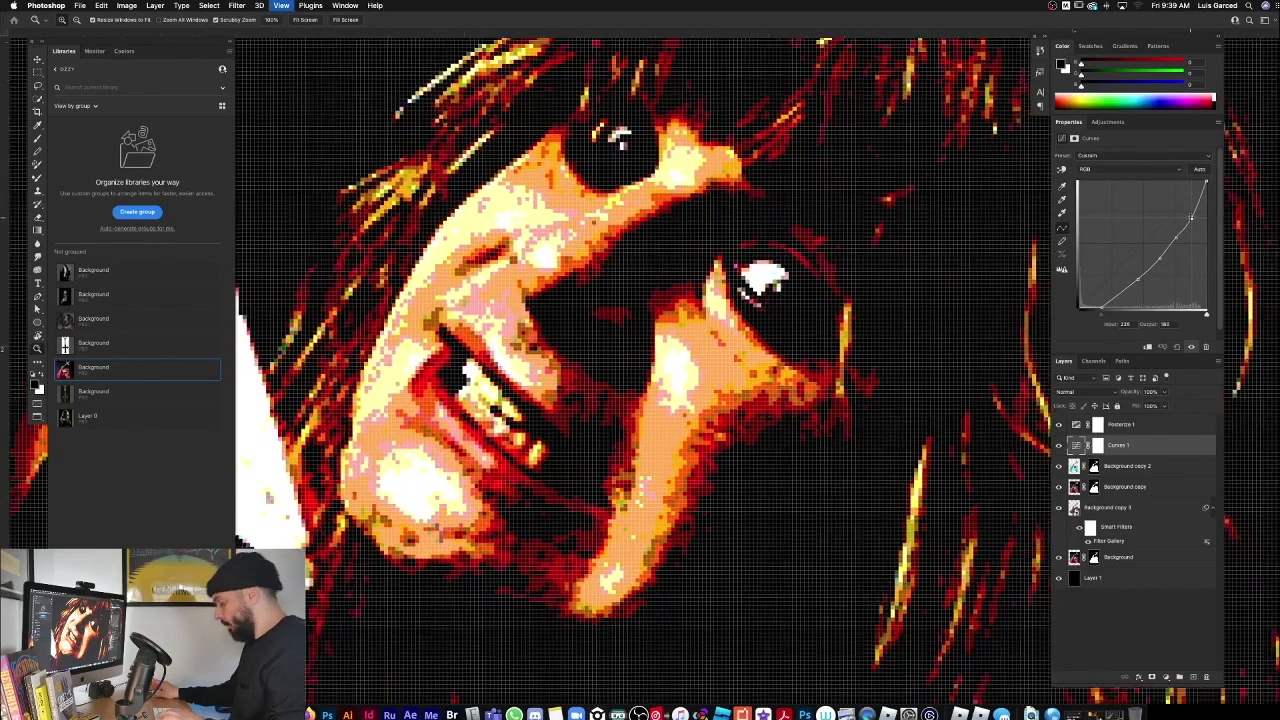
{"action": "key", "text": "super+minus"}
{"action": "key", "text": "super+minus"}
{"action": "key", "text": "super+minus"}
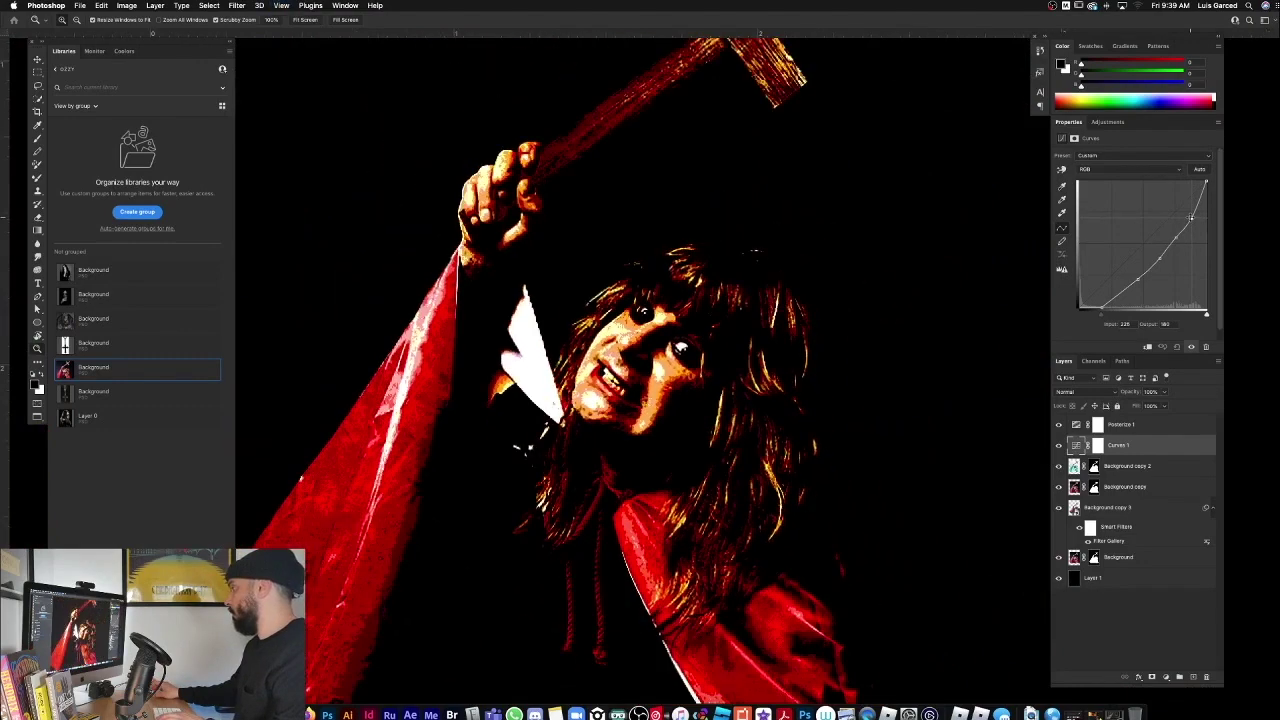
{"action": "key", "text": "super+plus"}
{"action": "key", "text": "super+plus"}
{"action": "key", "text": "super+plus"}
{"action": "key", "text": "super+minus"}
{"action": "key", "text": "super+minus"}
{"action": "key", "text": "super+plus"}
{"action": "key", "text": "super+plus"}
{"action": "key", "text": "super+plus"}
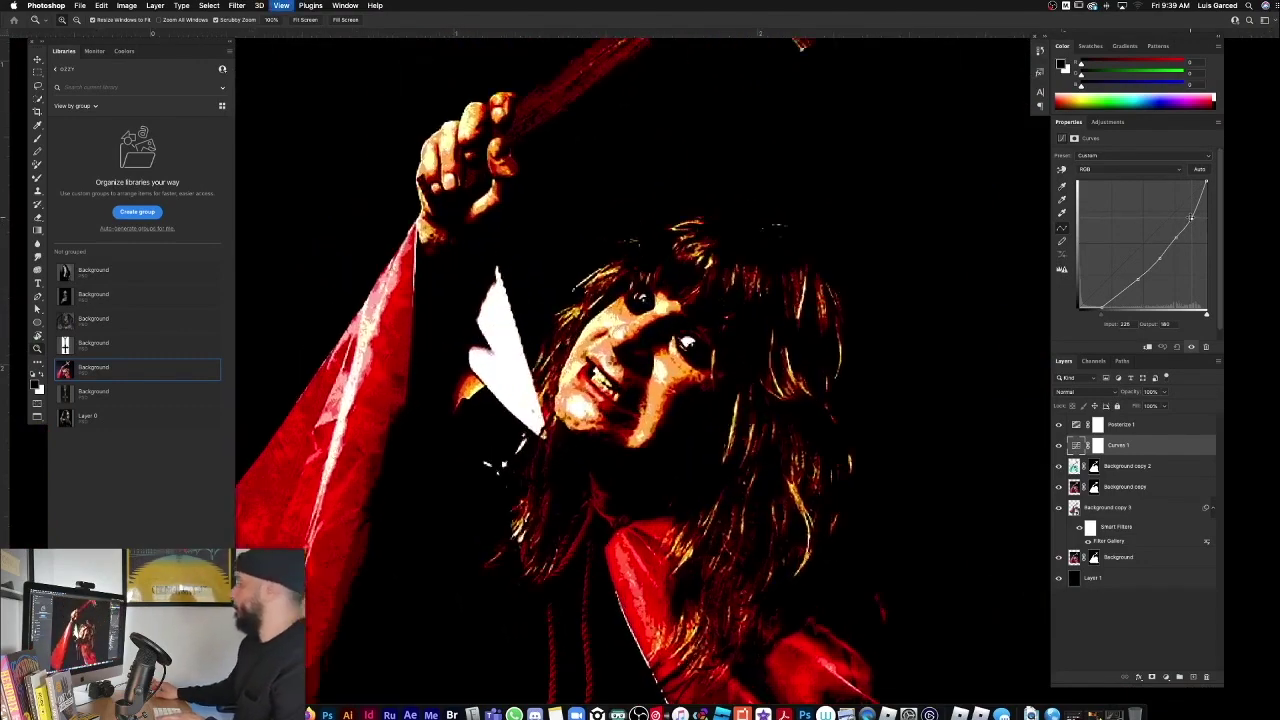
Step: Raise the midtones of the RGB curve by moving a middle point to about input 145, output 120
{"action": "key", "text": "super+minus"}
{"action": "key", "text": "super+plus"}
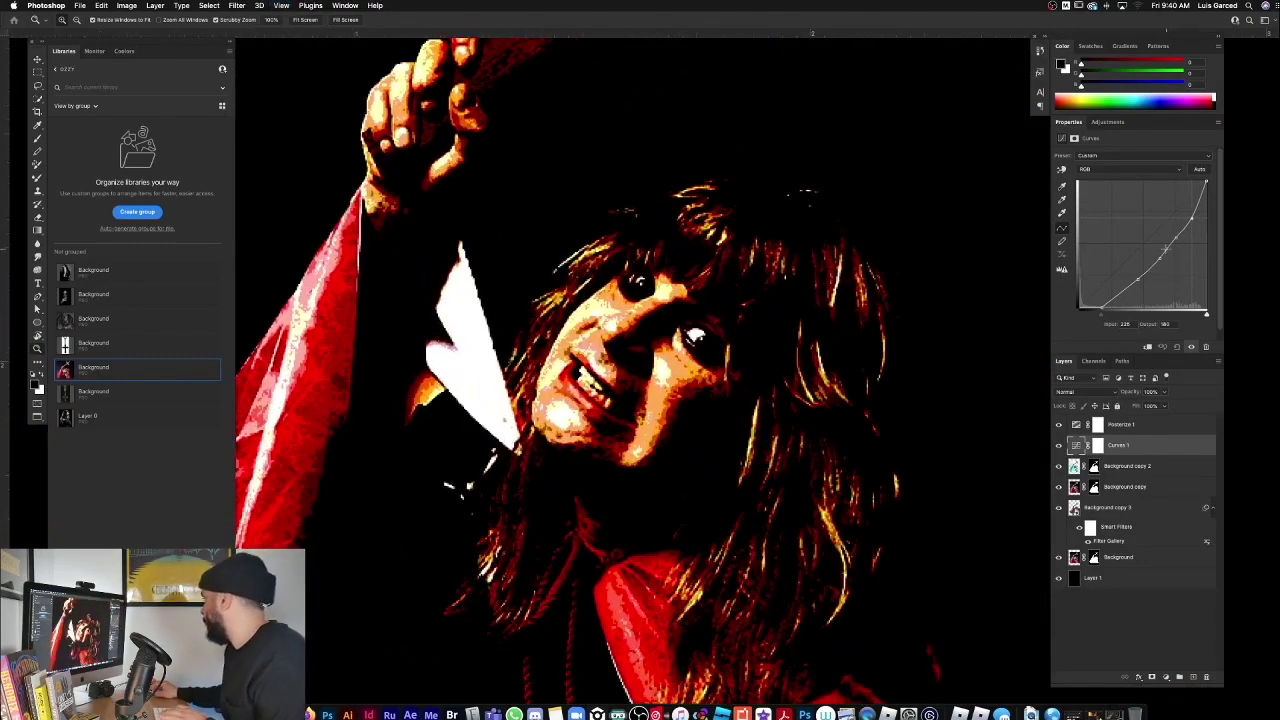
{"action": "left_click_drag", "start_coordinate": [1176, 237], "coordinate": [1153, 247]}
{"action": "key", "text": "super+minus"}
{"action": "key", "text": "super+minus"}
{"action": "key", "text": "super+minus"}
{"action": "key", "text": "super+minus"}
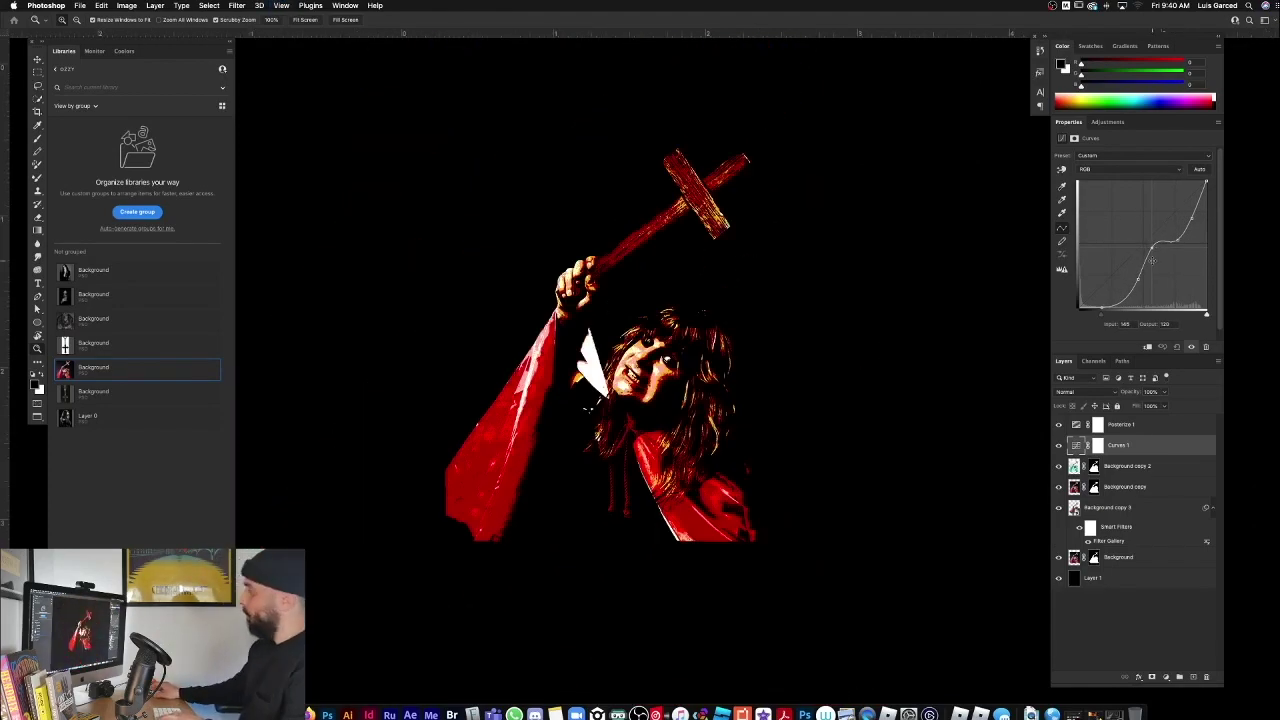
{"action": "key", "text": "super+plus"}
{"action": "key", "text": "super+plus"}
{"action": "key", "text": "super+plus"}
Step: Group the Posterize and Curves adjustment layers with the three background copy layers, leaving the original cutout outside the group
{"action": "left_click", "coordinate": [1130, 428]}
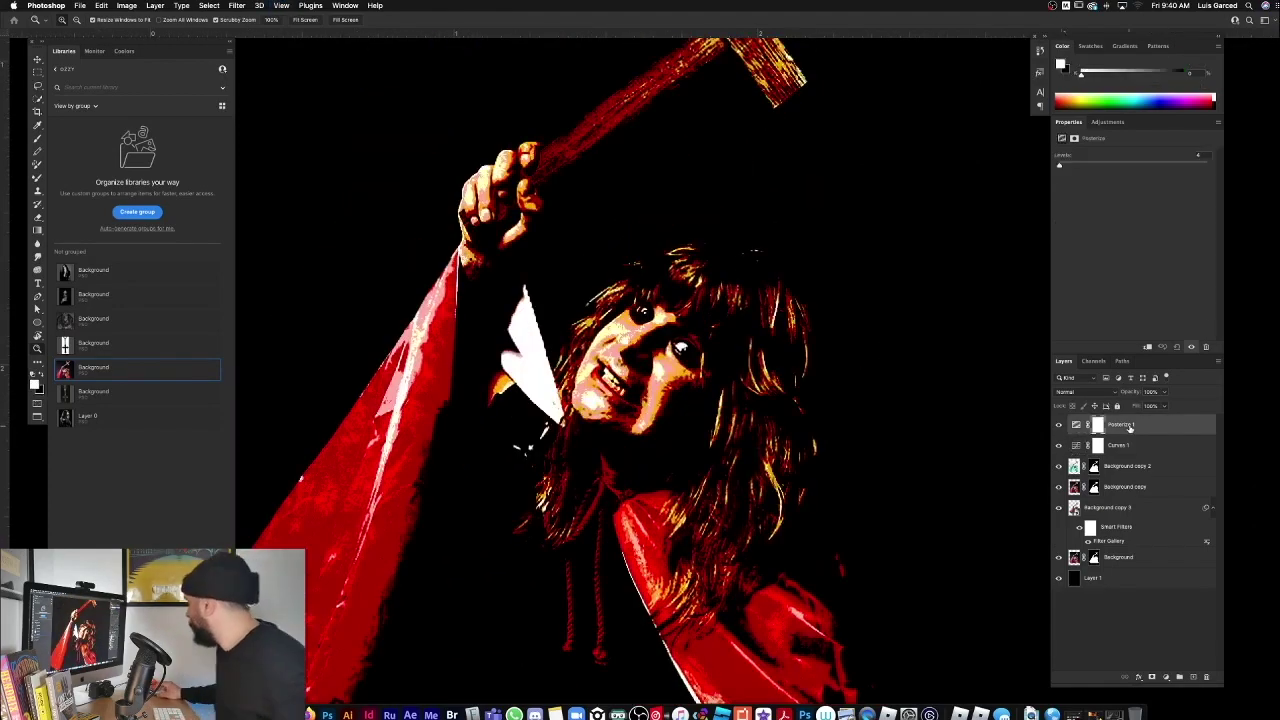
{"action": "left_click", "coordinate": [1151, 517], "text": "shift"}
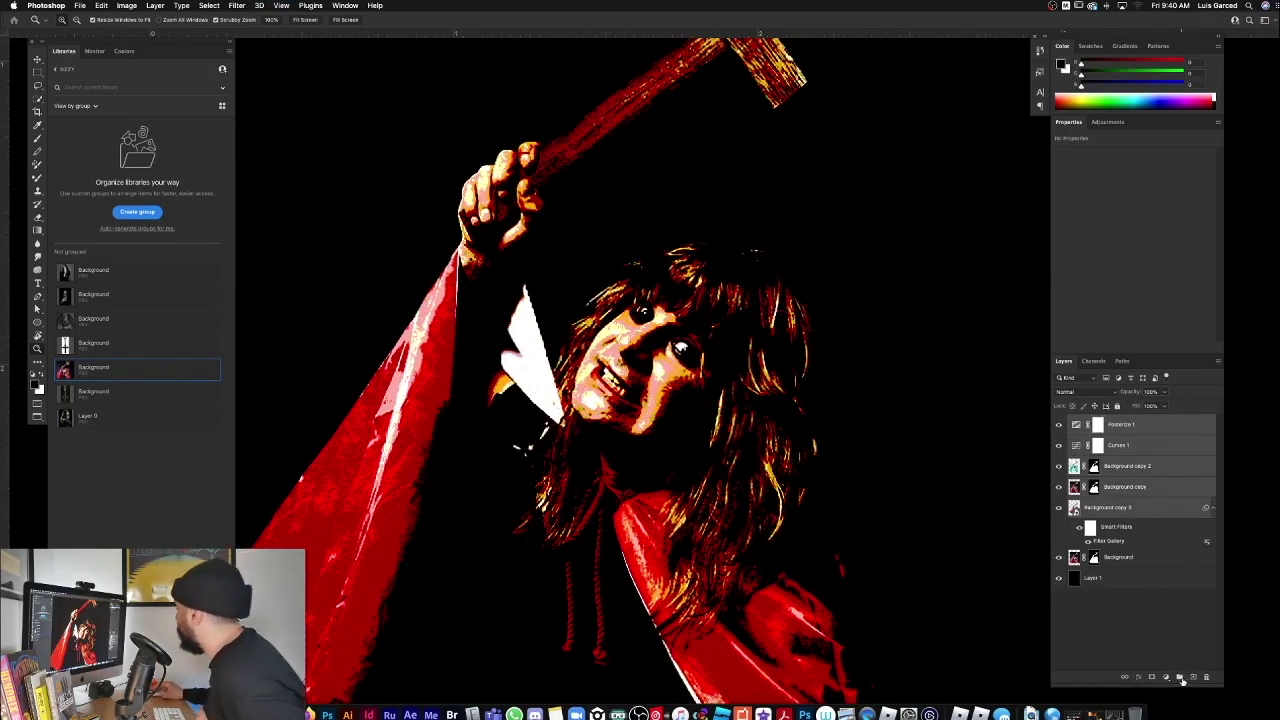
{"action": "left_click", "coordinate": [1180, 678]}
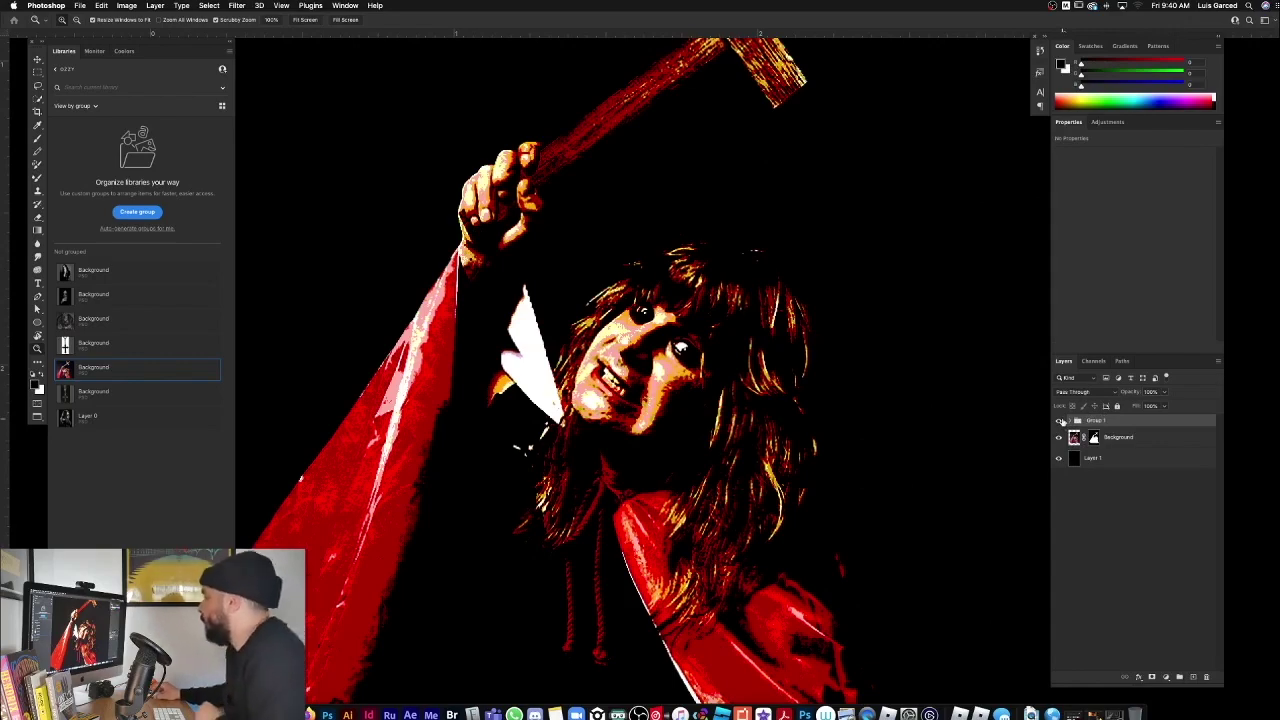
Step: Compare the stylised figure with the original cutout by repeatedly hiding and showing the effects group
{"action": "left_click", "coordinate": [1060, 421]}
{"action": "left_click", "coordinate": [1060, 421]}
{"action": "left_click", "coordinate": [1060, 421]}
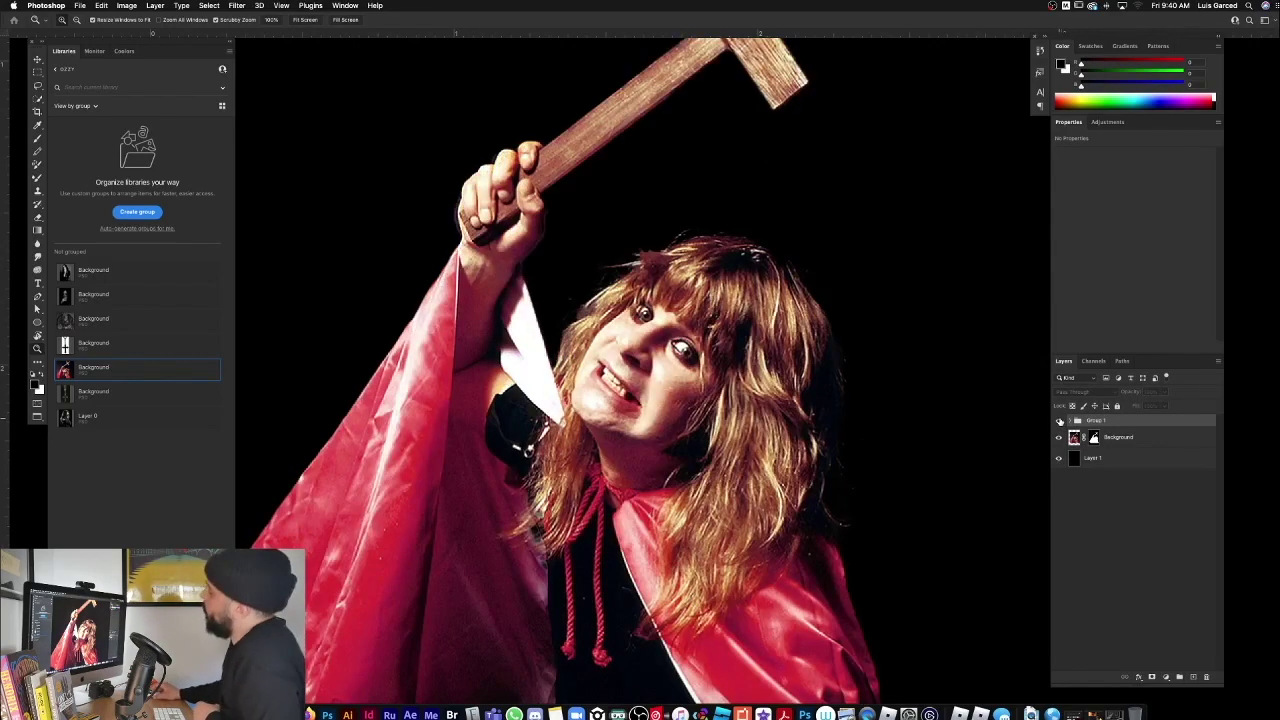
{"action": "left_click", "coordinate": [1060, 421]}
{"action": "left_click", "coordinate": [1060, 421]}
{"action": "left_click", "coordinate": [1060, 421]}
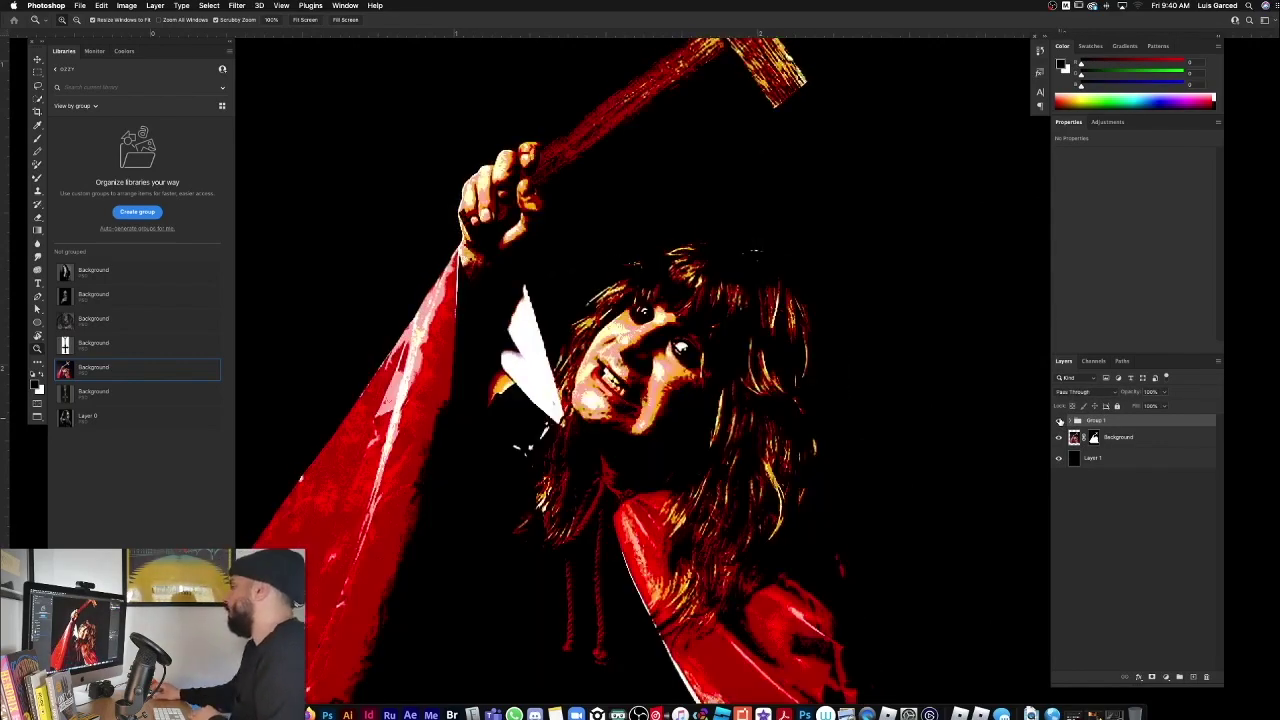
{"action": "left_click", "coordinate": [1060, 421]}
{"action": "left_click", "coordinate": [1060, 421]}
{"action": "left_click", "coordinate": [1060, 421]}
{"action": "left_click", "coordinate": [1060, 421]}
{"action": "left_click", "coordinate": [1060, 421]}
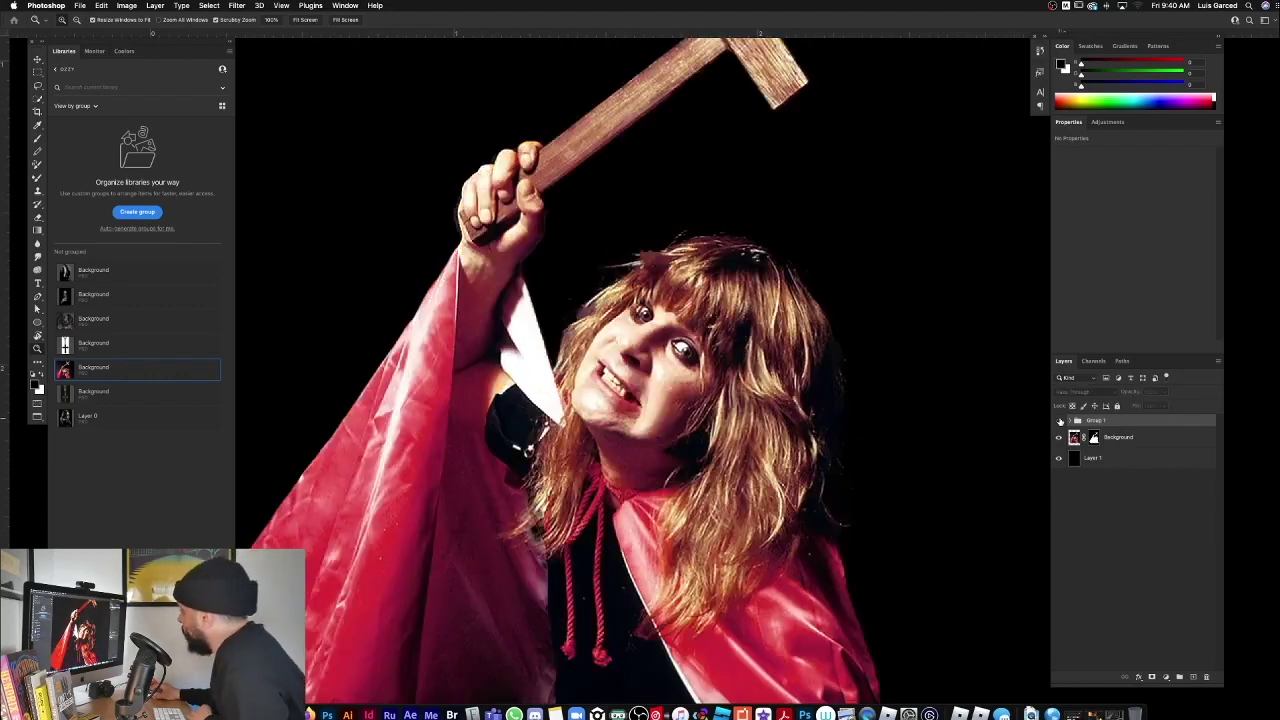
{"action": "left_click", "coordinate": [1060, 421]}
{"action": "left_click", "coordinate": [1060, 421]}
{"action": "left_click", "coordinate": [1060, 421]}
{"action": "left_click", "coordinate": [1060, 421]}
{"action": "left_click", "coordinate": [1060, 421]}
{"action": "left_click", "coordinate": [1060, 421]}
{"action": "left_click", "coordinate": [1060, 421]}
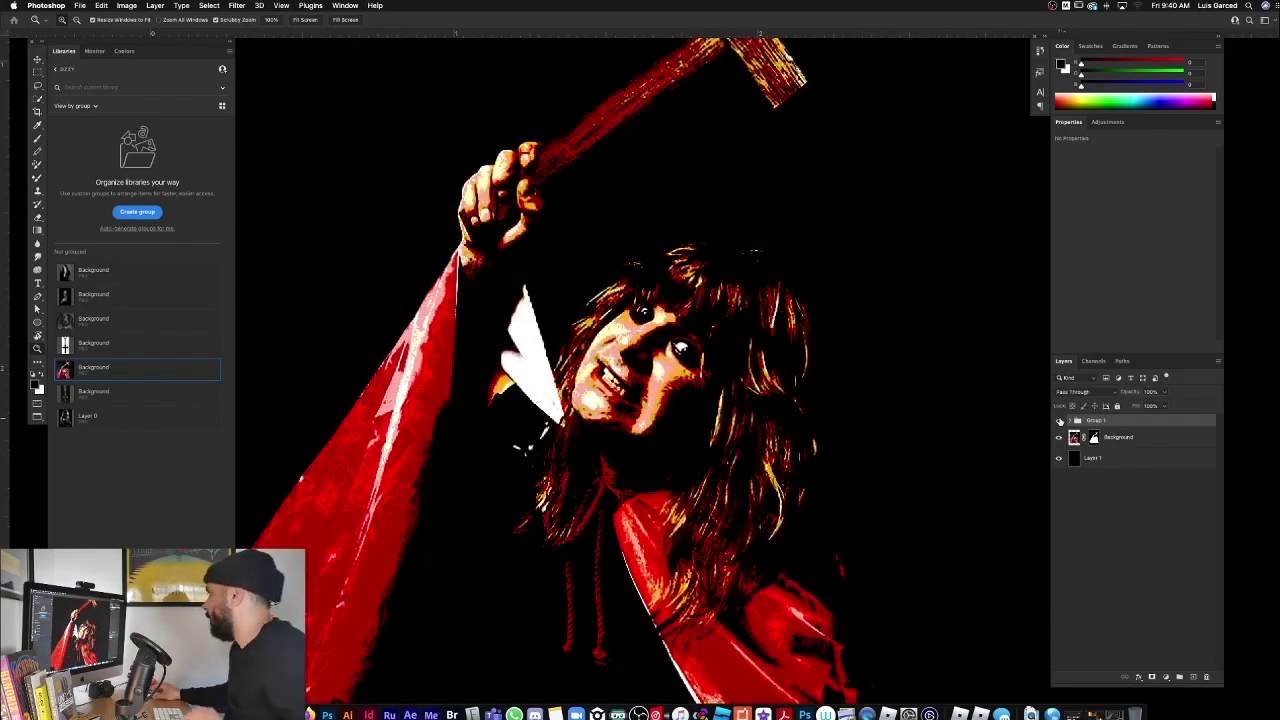
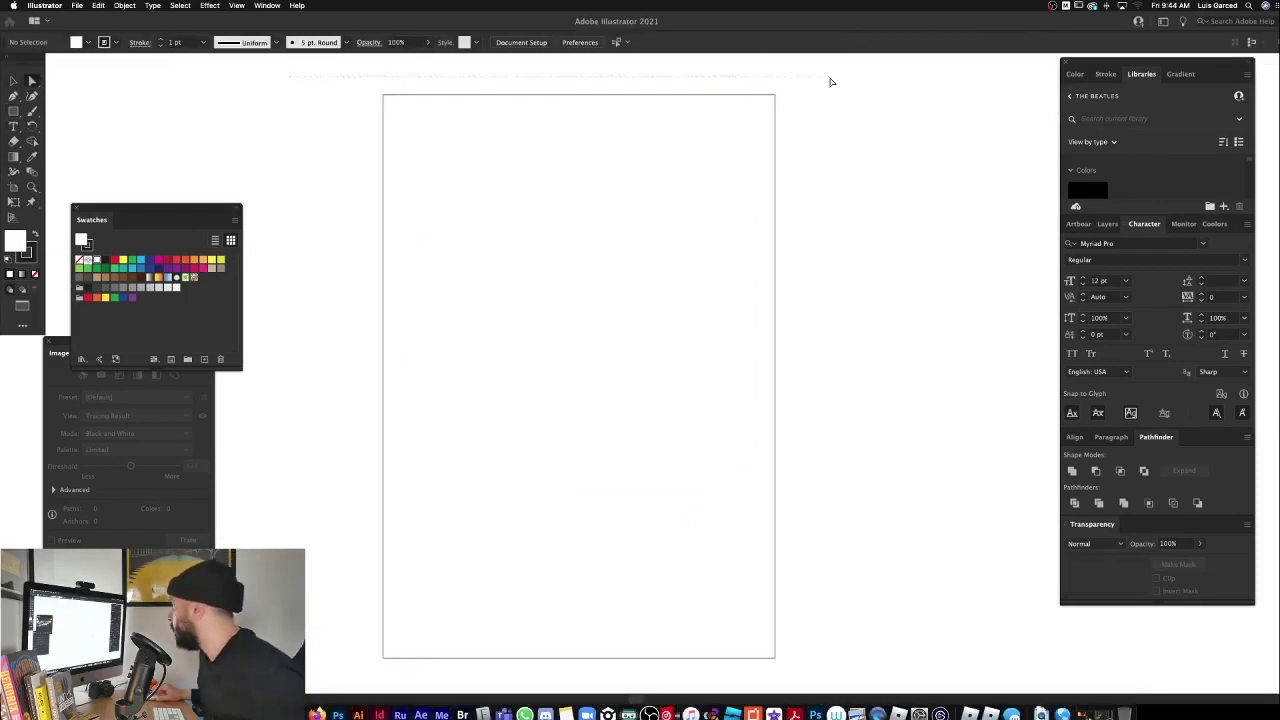
Step: In Illustrator, build a light grey arch from a rectangle with fully rounded upper corners, about 14.2 by 16.8 in
{"action": "left_click_drag", "start_coordinate": [830, 82], "coordinate": [917, 108]}
{"action": "key", "text": "super+equal"}
{"action": "left_click_drag", "start_coordinate": [229, 121], "coordinate": [671, 463]}
{"action": "key", "text": "super+minus"}
{"action": "left_click", "coordinate": [703, 366]}
{"action": "left_click_drag", "start_coordinate": [851, 586], "coordinate": [443, 500]}
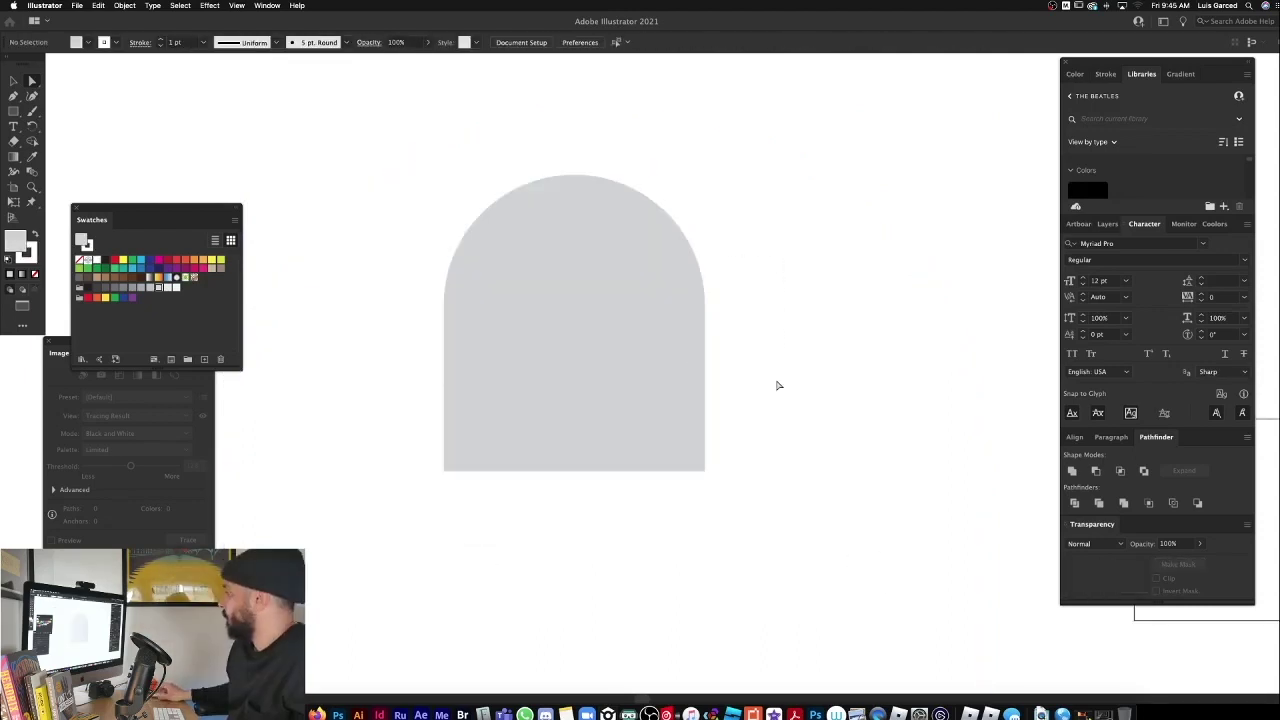
{"action": "left_click_drag", "start_coordinate": [619, 343], "coordinate": [619, 326]}
{"action": "left_click_drag", "start_coordinate": [812, 513], "coordinate": [443, 467]}
{"action": "key", "text": "super+shift+a"}
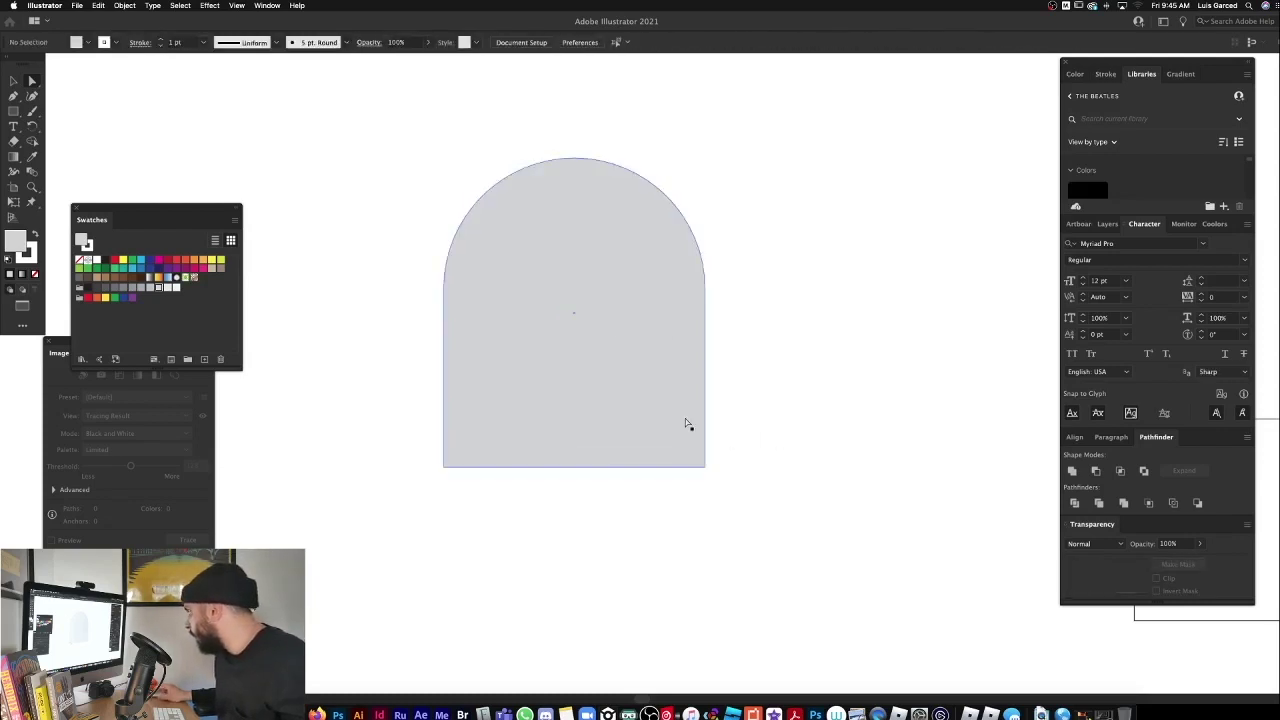
Step: Paste the grey arch into the Photoshop document as a Smart Object between the figure and the black layer, moving it down slightly
{"action": "left_click", "coordinate": [634, 409]}
{"action": "left_click", "coordinate": [338, 708]}
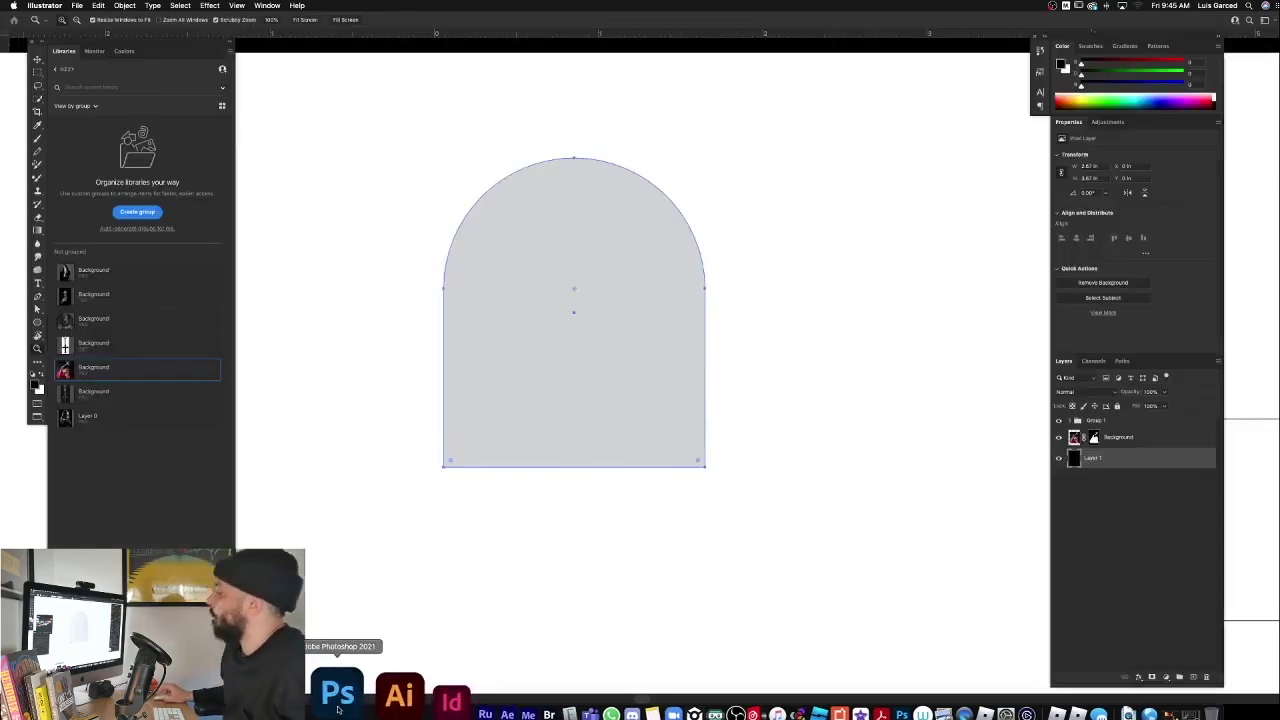
{"action": "key", "text": "super+v"}
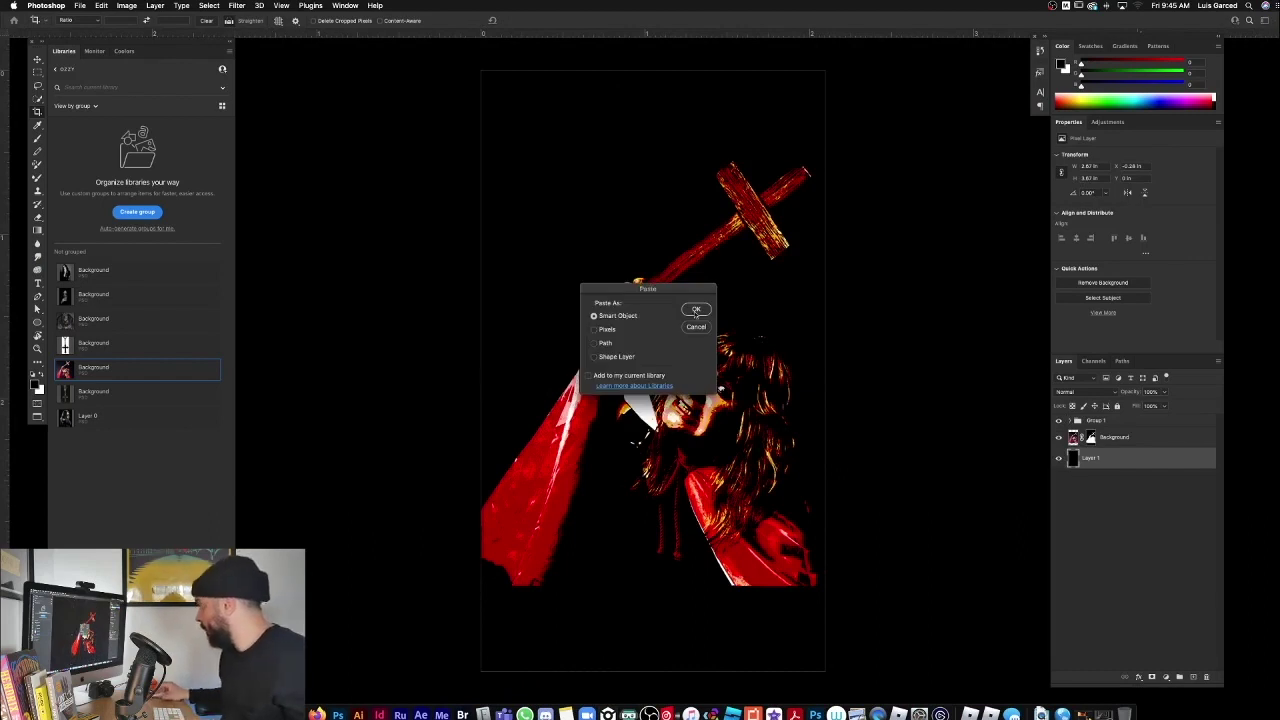
{"action": "left_click", "coordinate": [696, 310]}
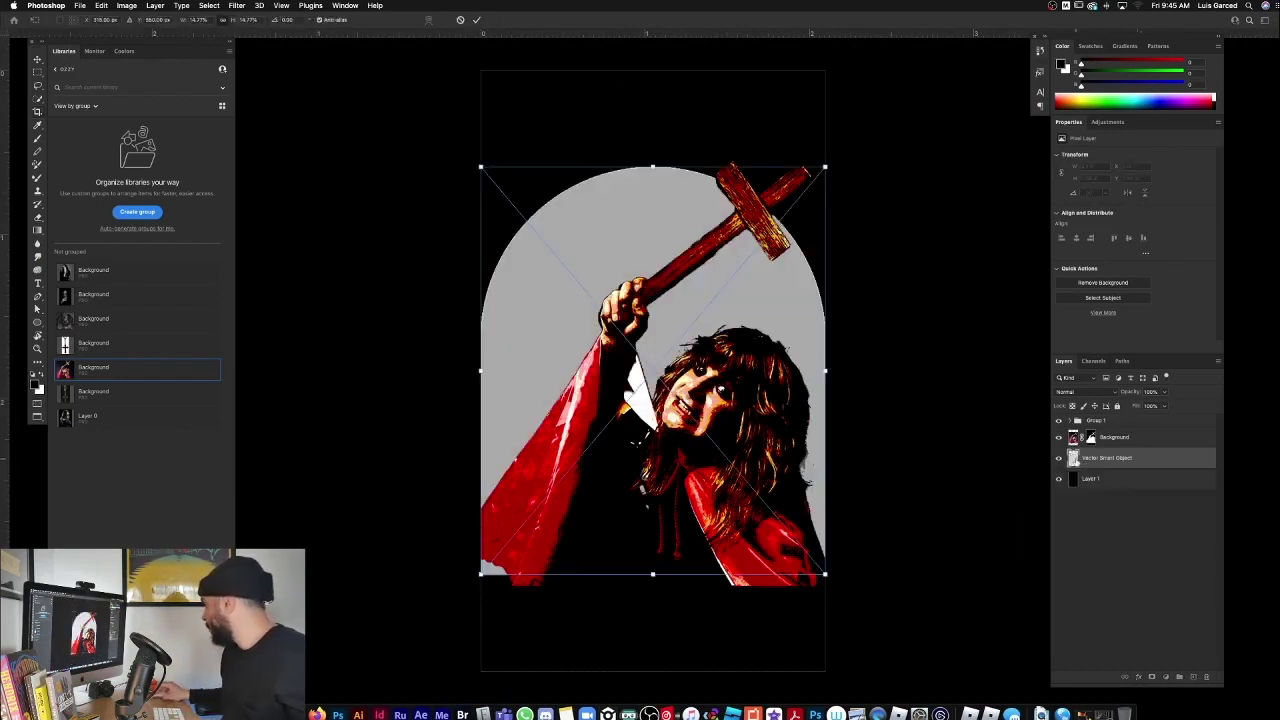
{"action": "key", "text": "Return"}
{"action": "left_click_drag", "start_coordinate": [614, 214], "coordinate": [611, 230]}
{"action": "key", "text": "z"}
{"action": "left_click_drag", "start_coordinate": [726, 338], "coordinate": [870, 345]}
{"action": "key", "text": "super+0"}
{"action": "left_click_drag", "start_coordinate": [731, 339], "coordinate": [935, 435]}
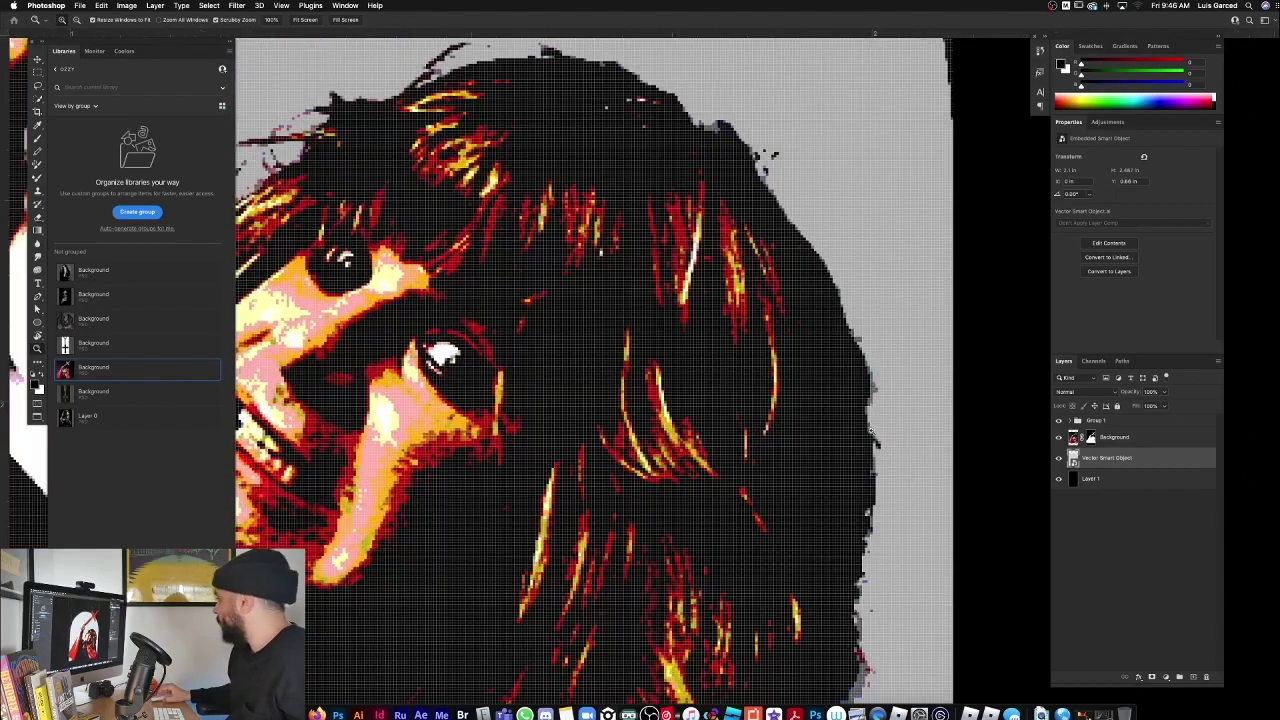
Step: Edit the arch Smart Object's contents in Illustrator to shorten its straight lower part, save it, and return to Photoshop
{"action": "double_click", "coordinate": [1074, 460]}
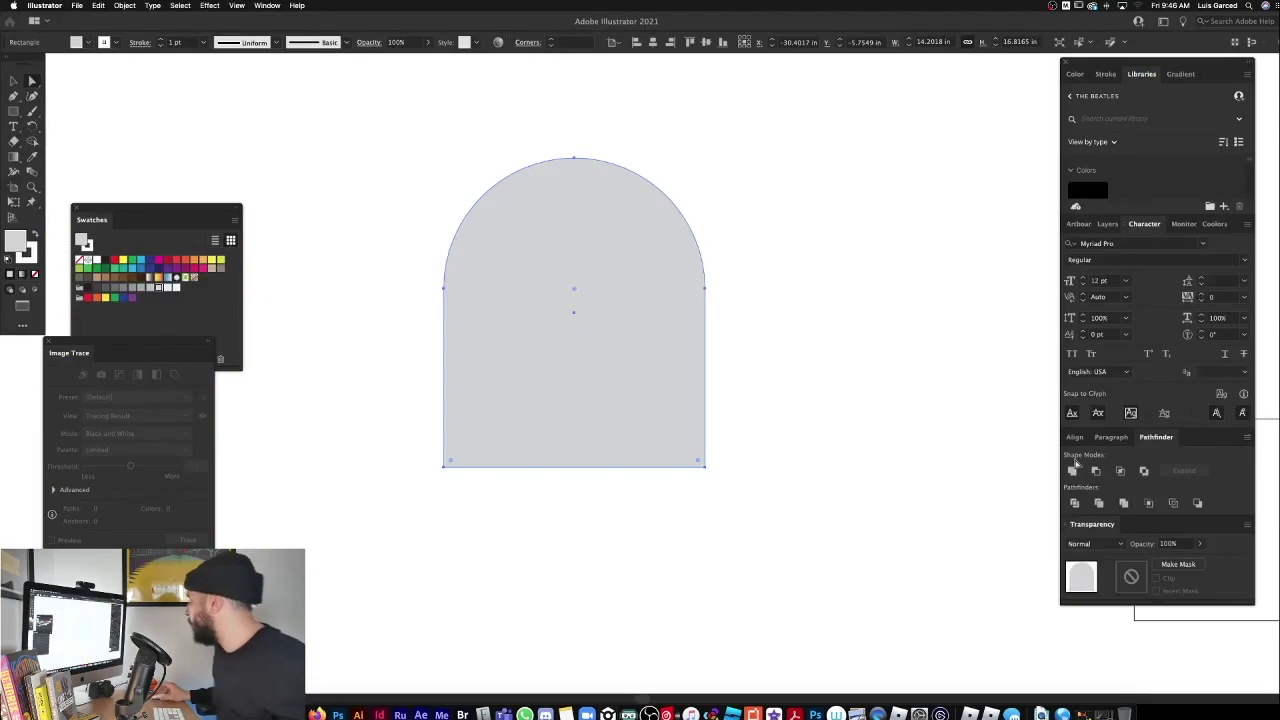
{"action": "key", "text": "super+minus"}
{"action": "key", "text": "super+minus"}
{"action": "key", "text": "super+minus"}
{"action": "key", "text": "super+minus"}
{"action": "key", "text": "super+minus"}
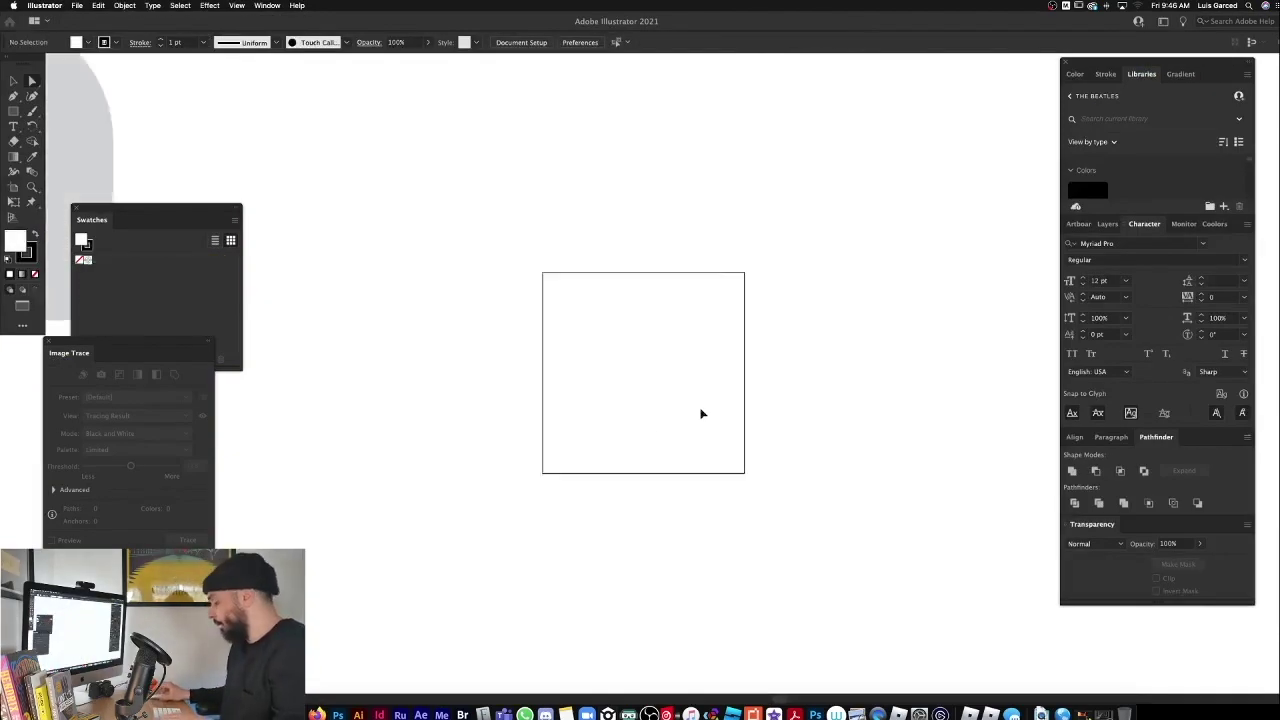
{"action": "left_click_drag", "start_coordinate": [334, 351], "coordinate": [592, 387]}
{"action": "left_click_drag", "start_coordinate": [817, 469], "coordinate": [490, 356]}
{"action": "key", "text": "super+s"}
{"action": "key", "text": "super+w"}
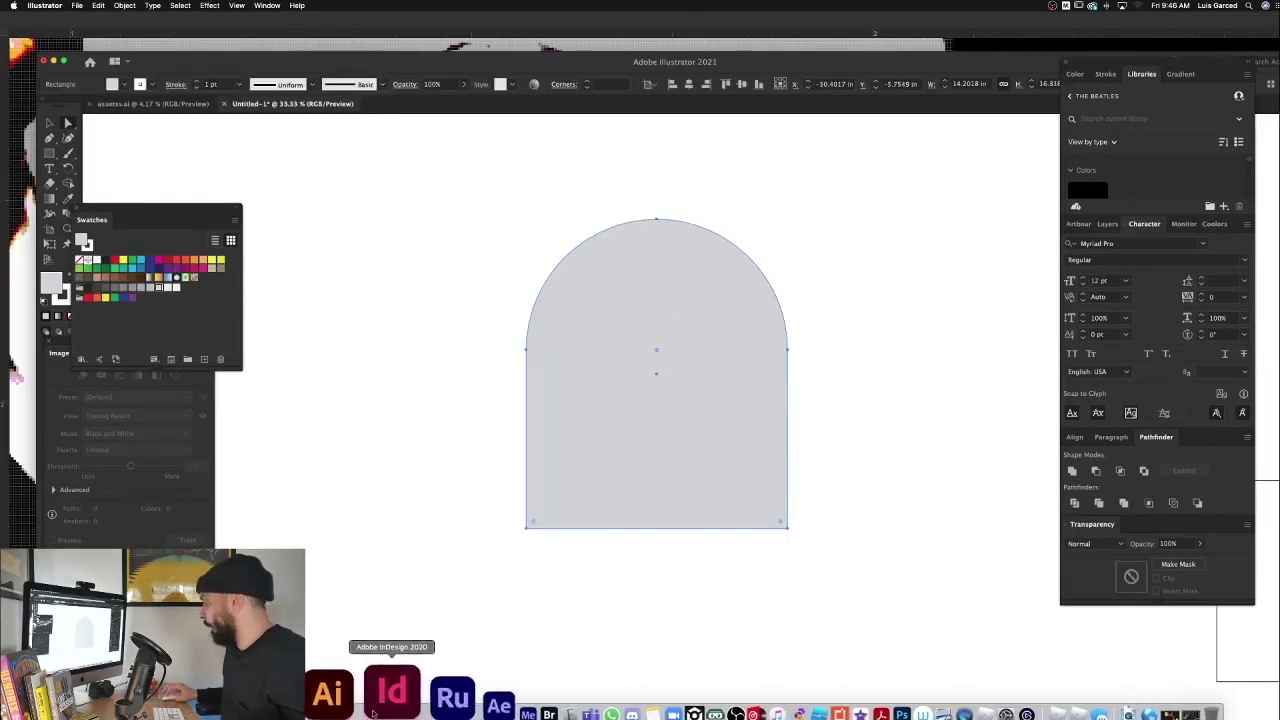
{"action": "left_click", "coordinate": [346, 706]}
{"action": "key", "text": "super+0"}
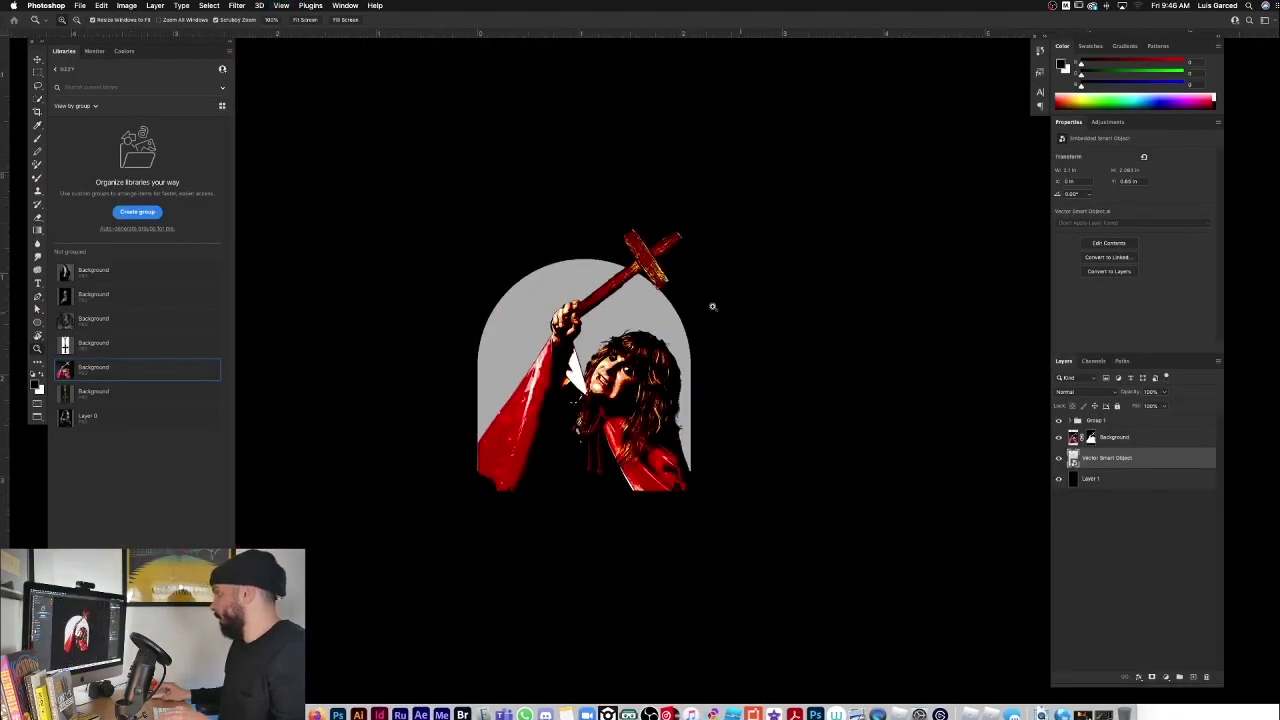
Step: Move the shortened arch down behind the figure so its base lines up with the figure's lower edge
{"action": "key", "text": "v"}
{"action": "left_click_drag", "start_coordinate": [546, 304], "coordinate": [538, 325]}
{"action": "key", "text": "z"}
{"action": "left_click_drag", "start_coordinate": [560, 330], "coordinate": [601, 314]}
{"action": "scroll", "coordinate": [600, 314], "scroll_direction": "down", "scroll_amount": 4}
{"action": "scroll", "coordinate": [724, 305], "scroll_direction": "up", "scroll_amount": 5}
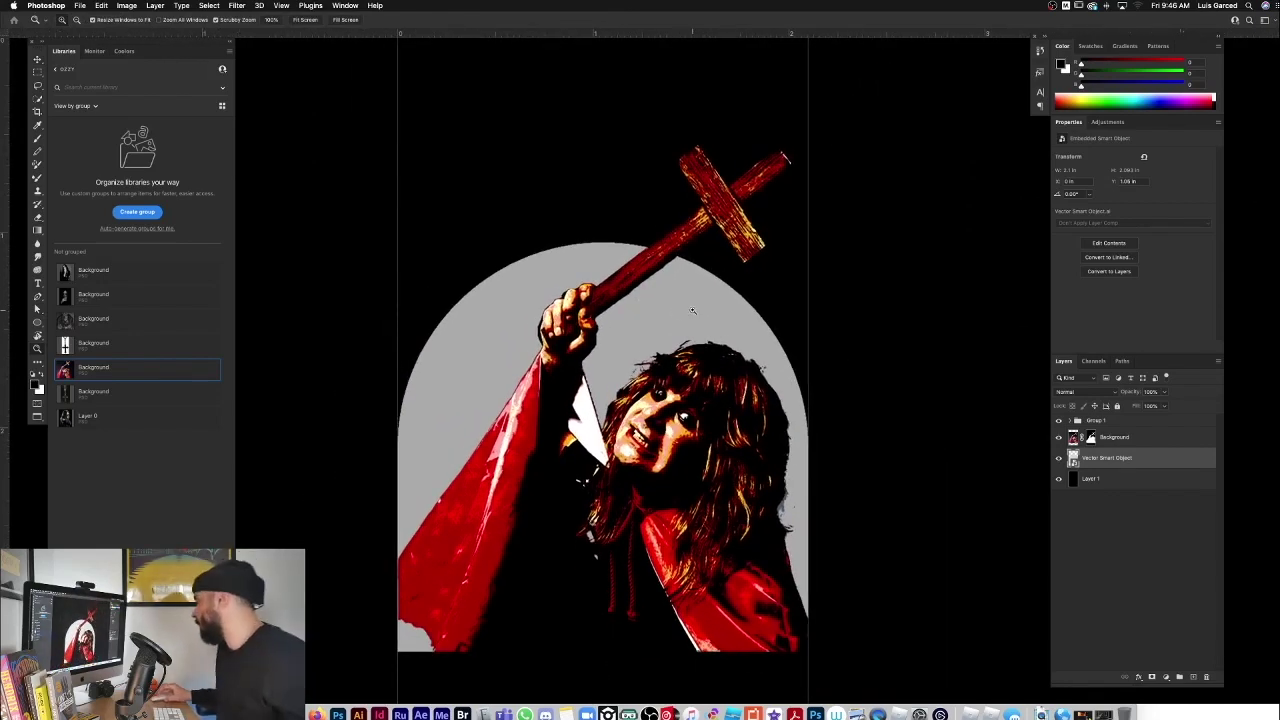
{"action": "scroll", "coordinate": [724, 305], "scroll_direction": "down", "scroll_amount": 5}
{"action": "scroll", "coordinate": [654, 298], "scroll_direction": "up", "scroll_amount": 1}
{"action": "scroll", "coordinate": [665, 303], "scroll_direction": "down", "scroll_amount": 1}
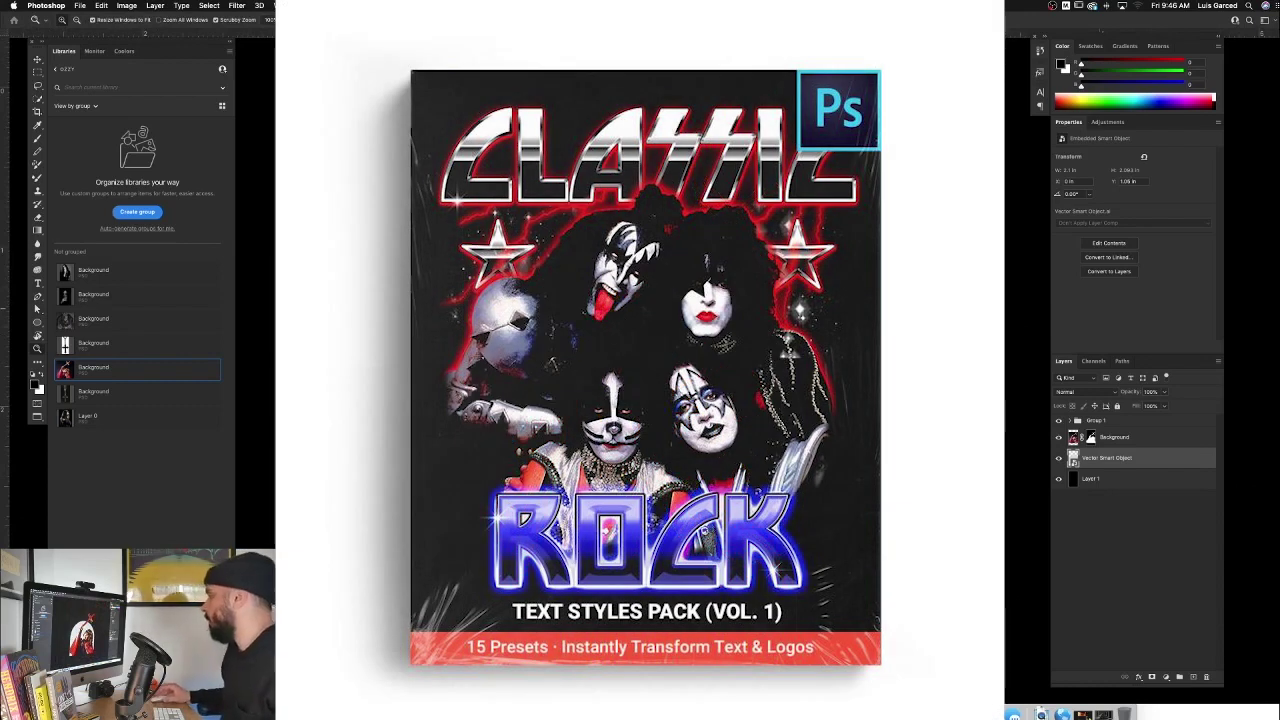
Step: Open the blending options of the arch Smart Object layer and display the saved style presets
{"action": "key", "text": "v"}
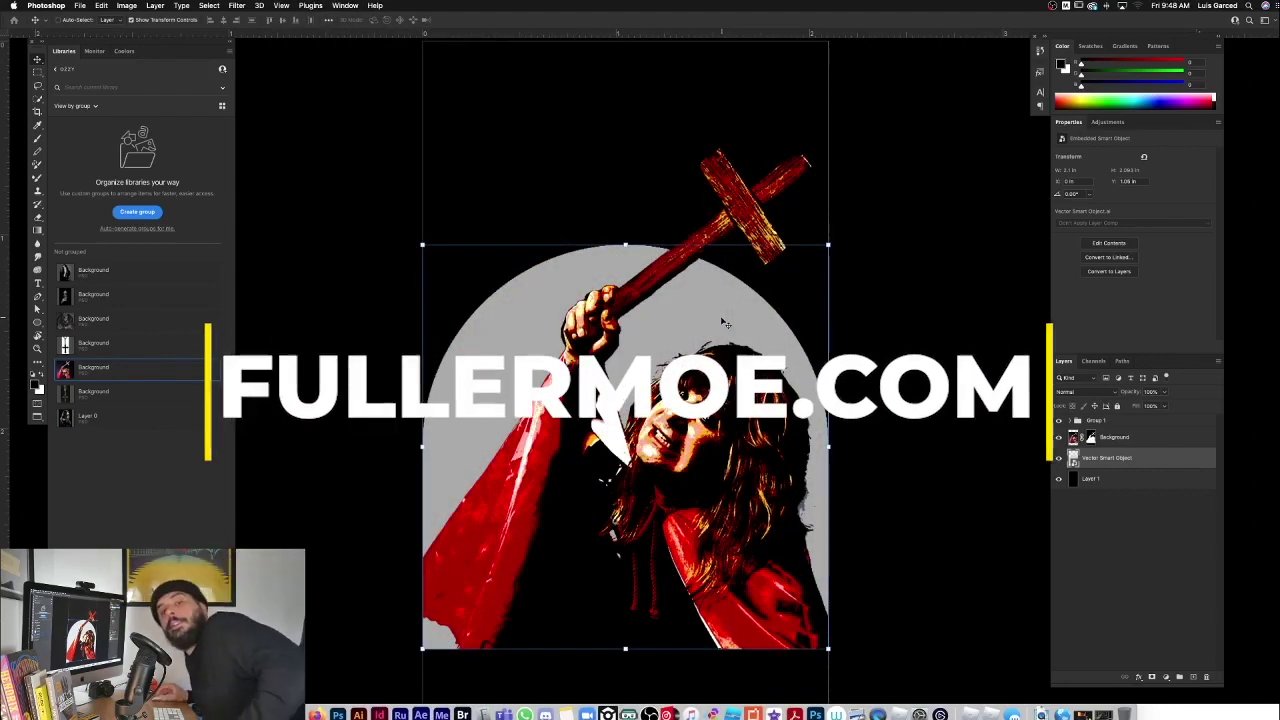
{"action": "key", "text": "a"}
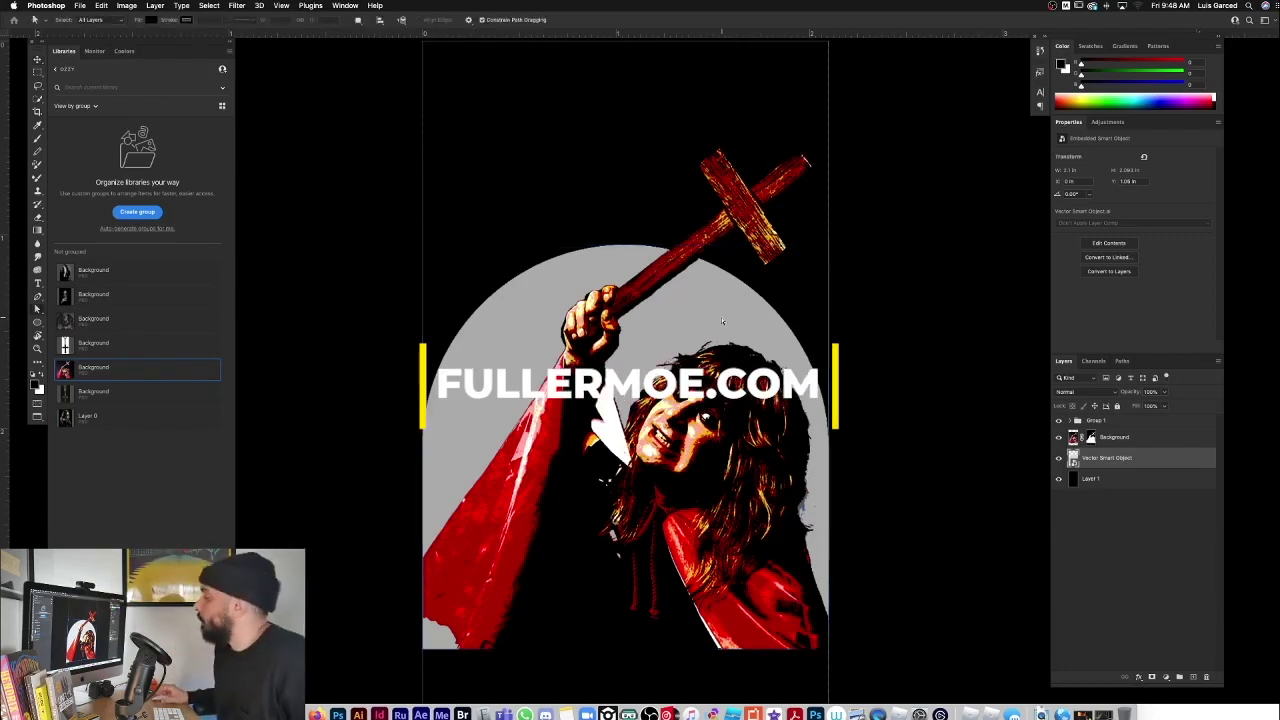
{"action": "key", "text": "z"}
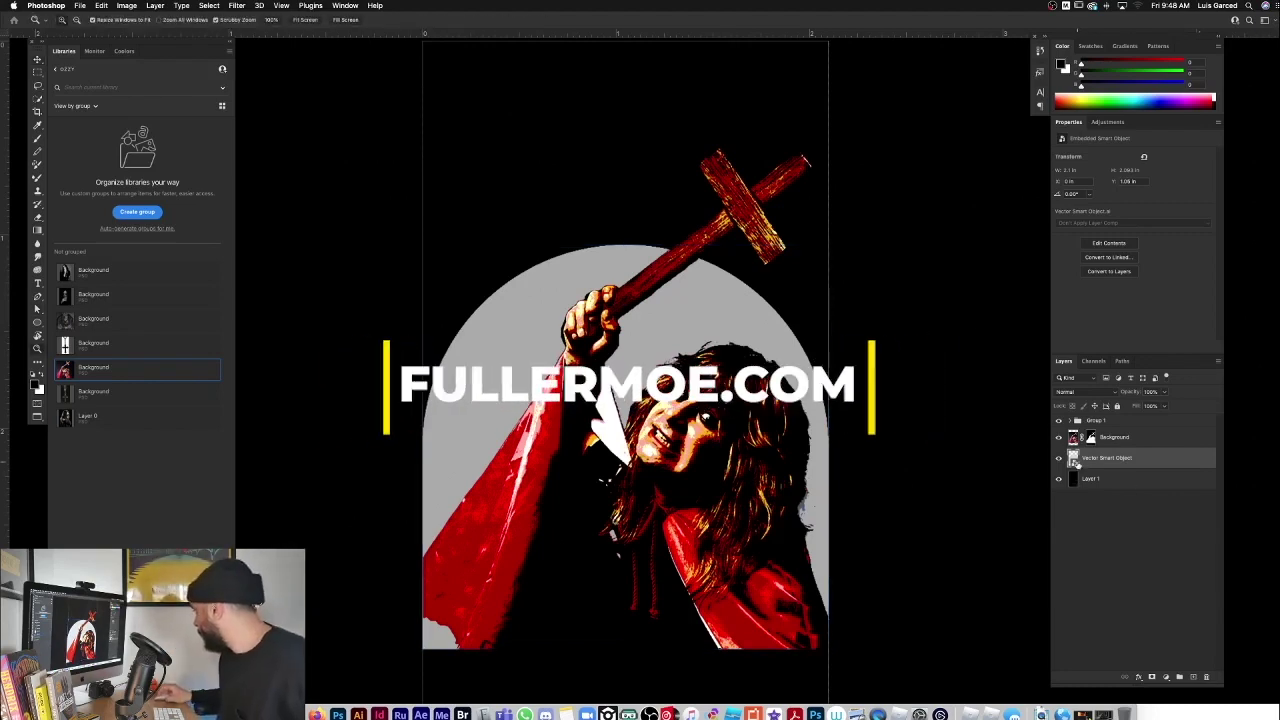
{"action": "right_click", "coordinate": [1075, 460]}
{"action": "left_click", "coordinate": [1067, 509]}
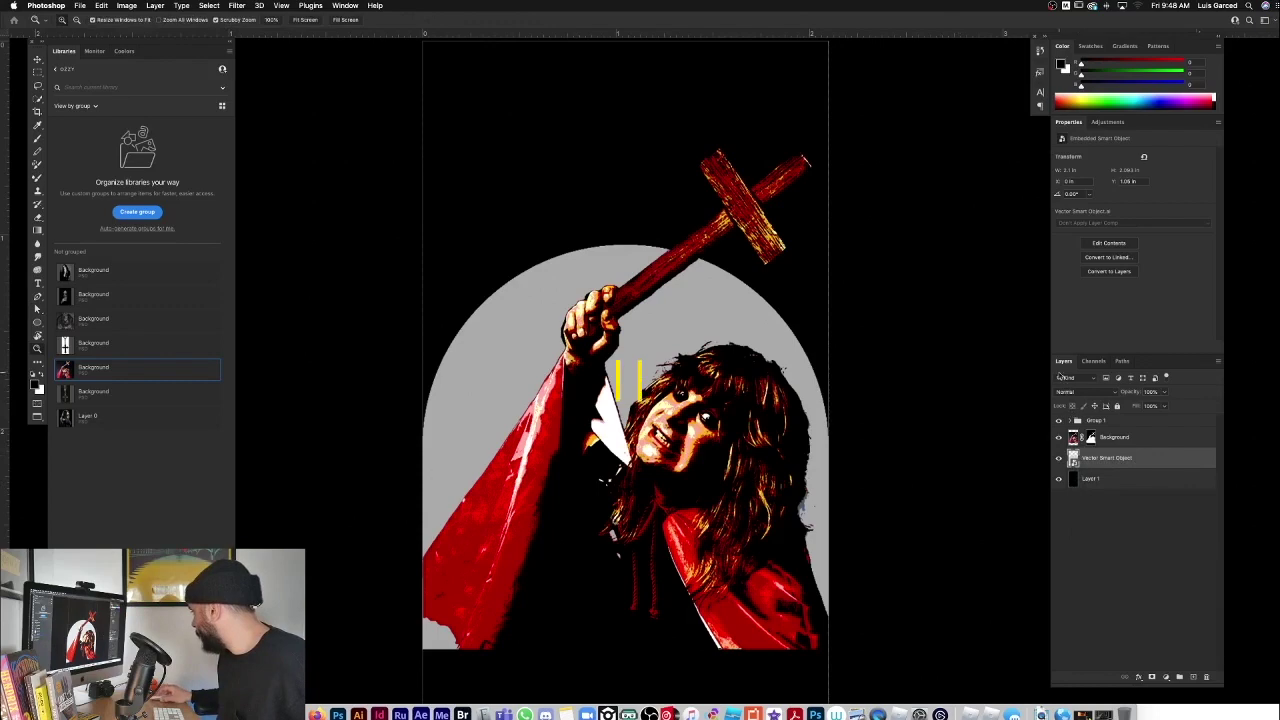
{"action": "right_click", "coordinate": [1075, 460]}
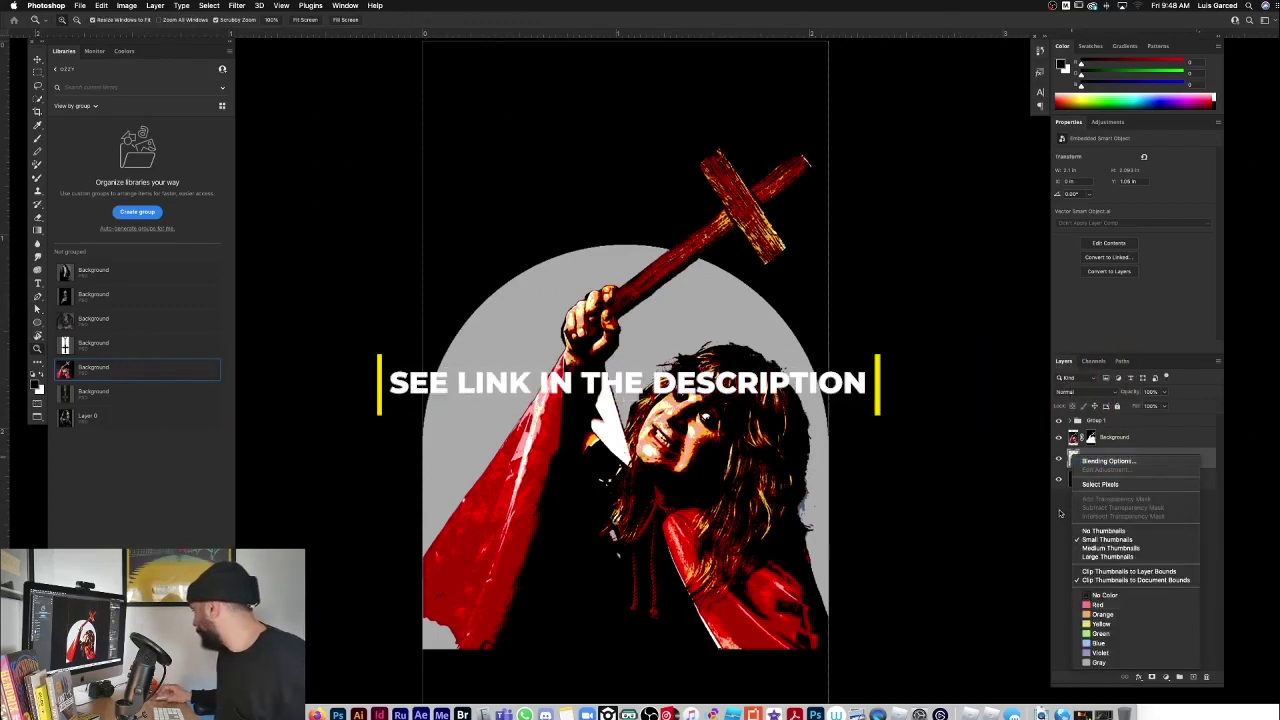
{"action": "left_click", "coordinate": [1064, 508]}
{"action": "right_click", "coordinate": [1076, 460]}
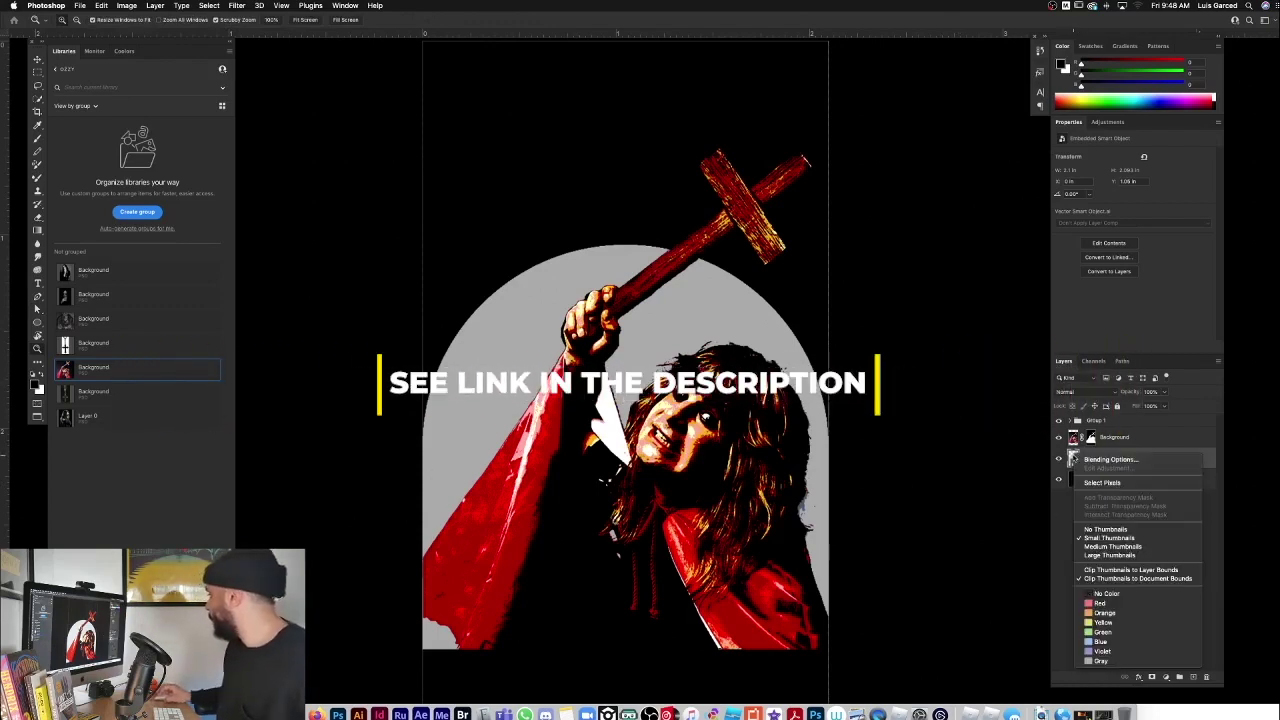
{"action": "left_click", "coordinate": [1096, 460]}
{"action": "left_click", "coordinate": [900, 64]}
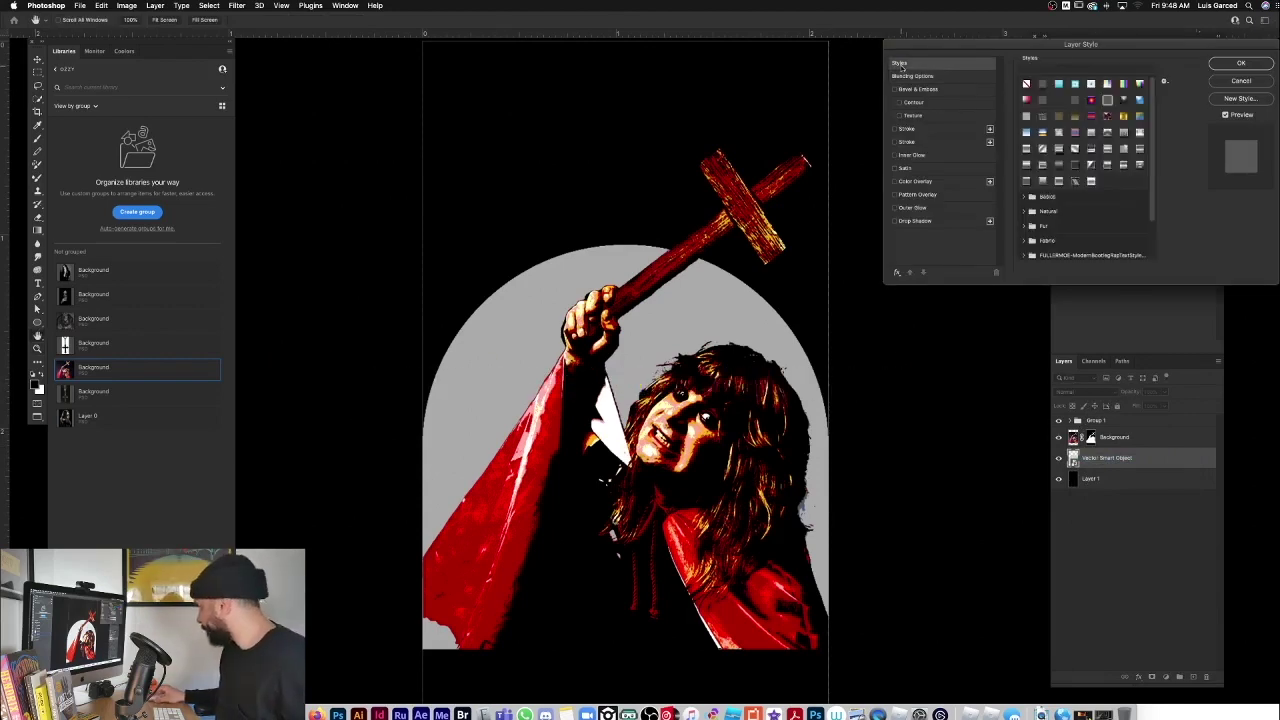
Step: Apply the STONED WALL preset from the BAND TYPE style set to the arch
{"action": "scroll", "coordinate": [1144, 243], "scroll_direction": "down", "scroll_amount": 3}
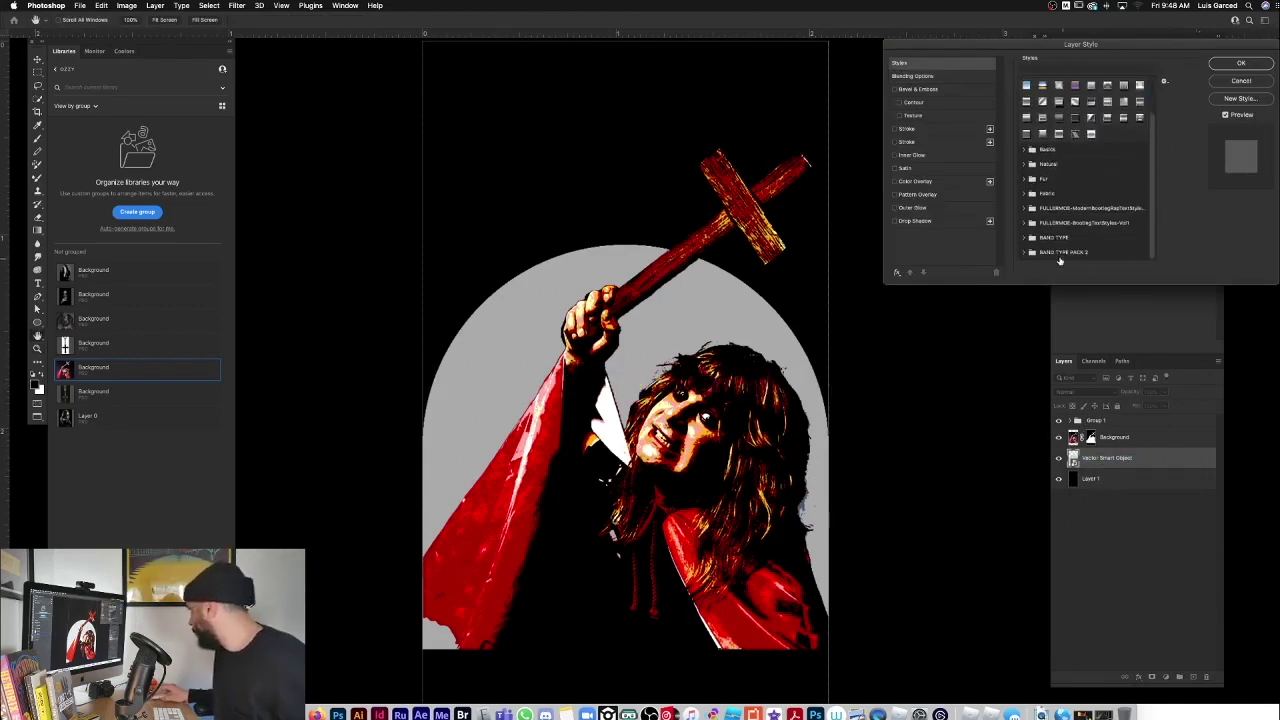
{"action": "left_click", "coordinate": [1029, 238]}
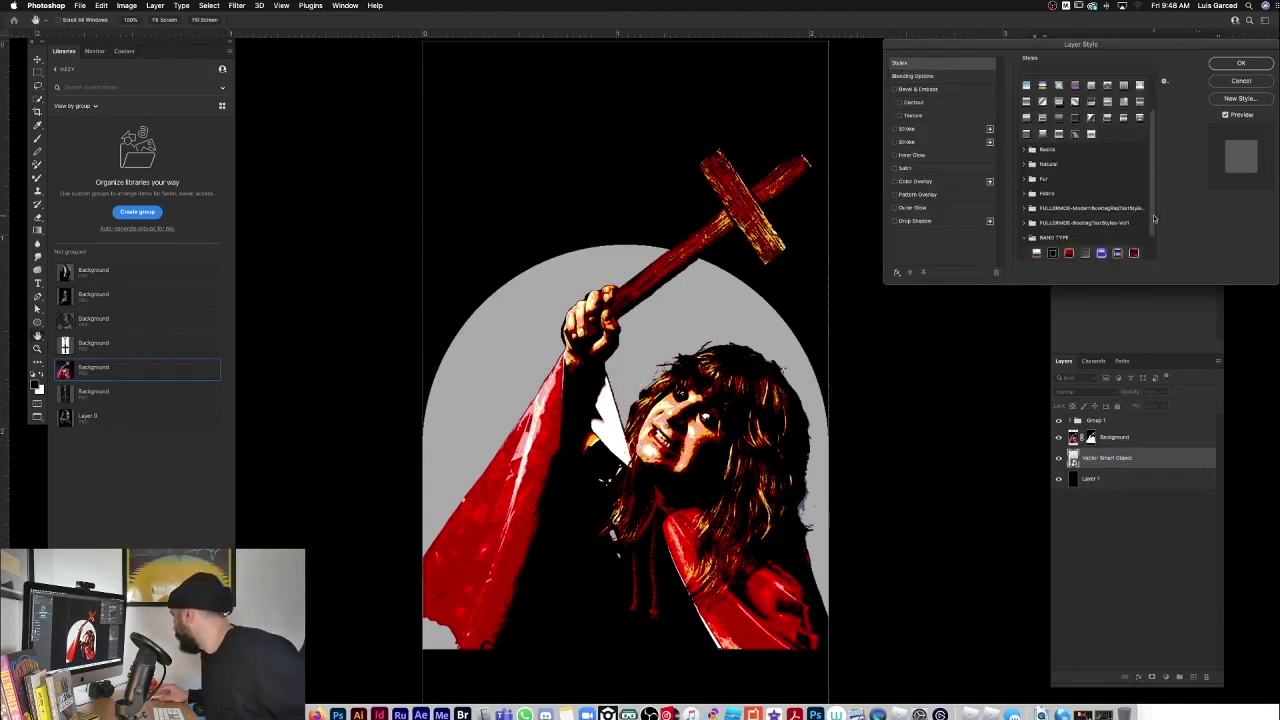
{"action": "scroll", "coordinate": [1052, 240], "scroll_direction": "down", "scroll_amount": 2}
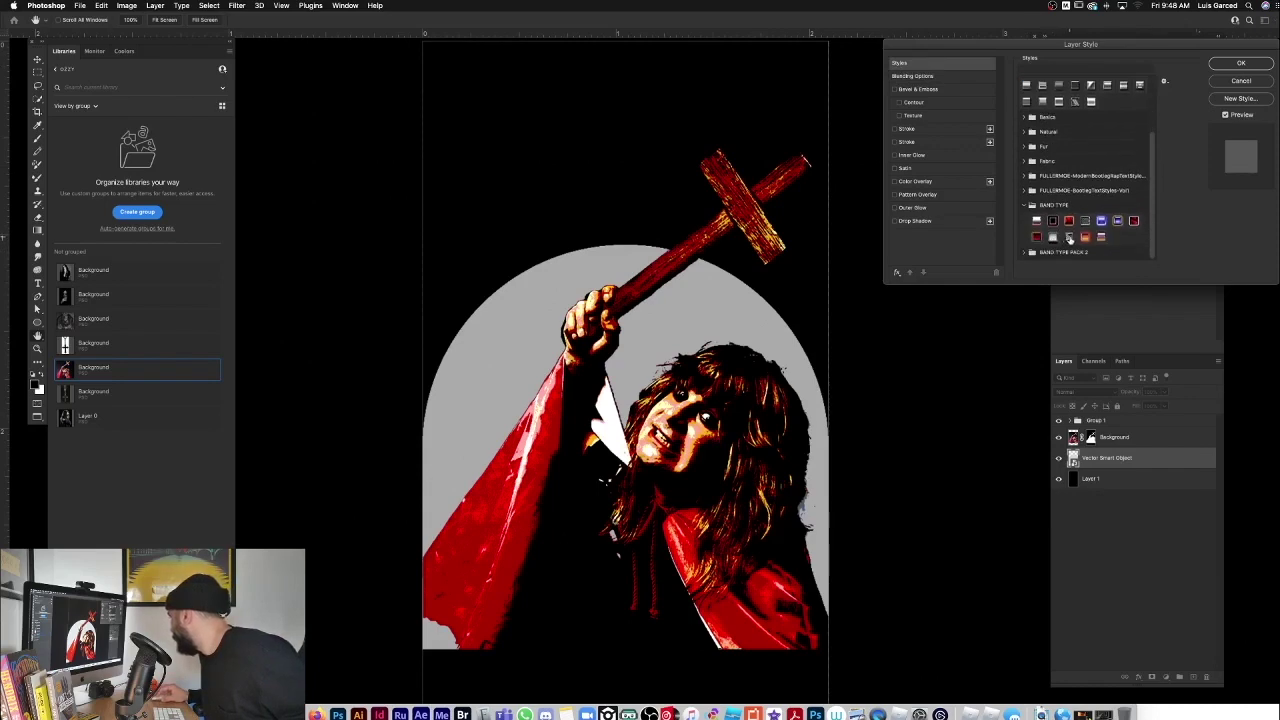
{"action": "left_click", "coordinate": [1069, 237]}
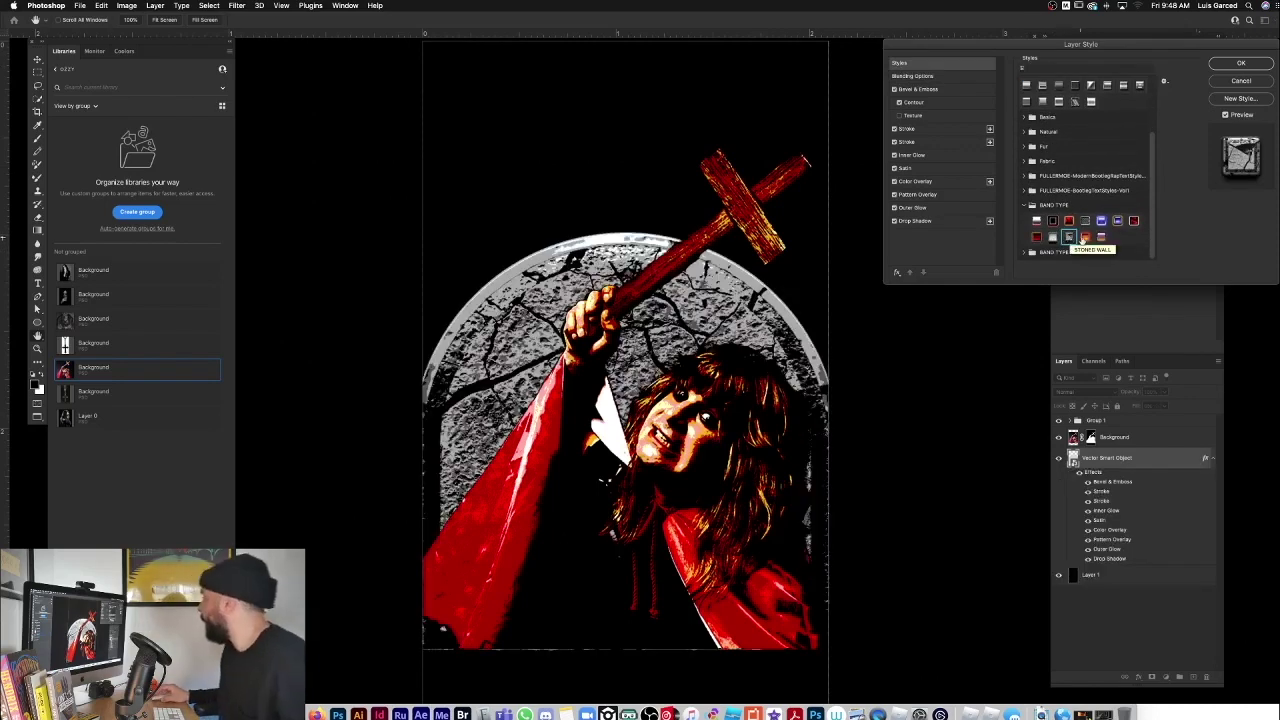
{"action": "key", "text": "Return"}
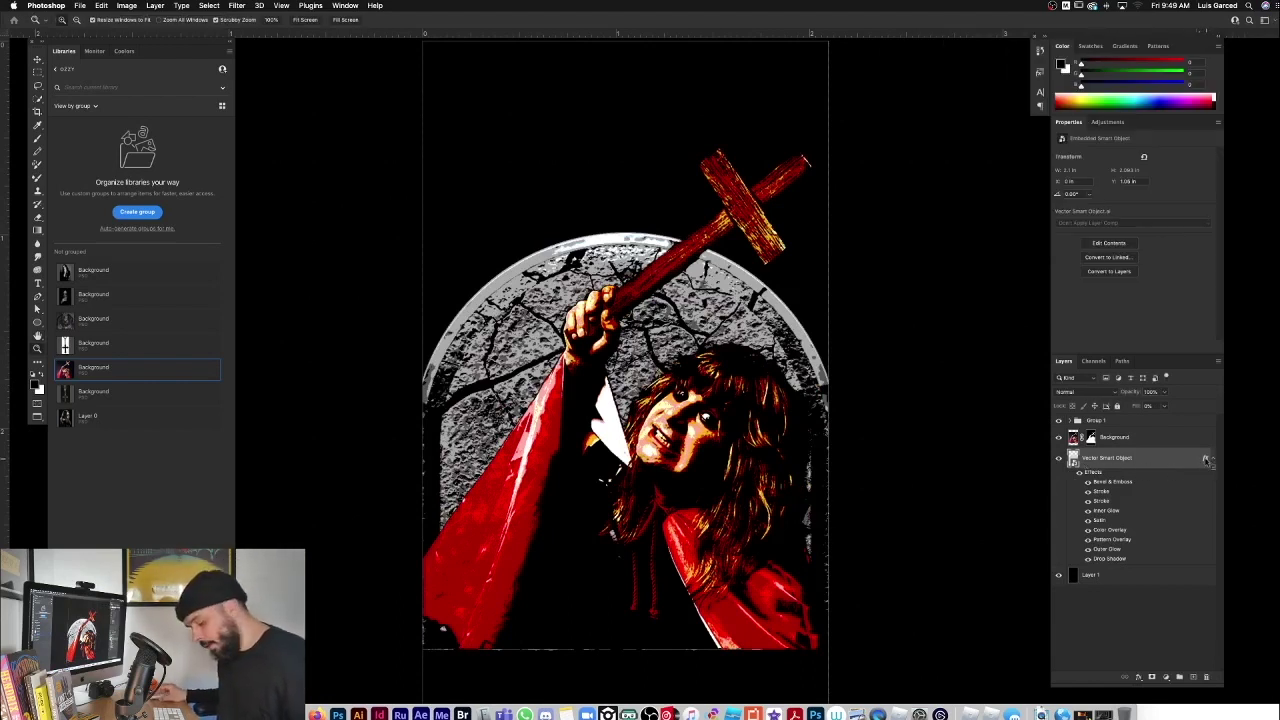
Step: Scale the arch layer's effects to 80% to make the stone texture finer
{"action": "right_click", "coordinate": [1205, 459]}
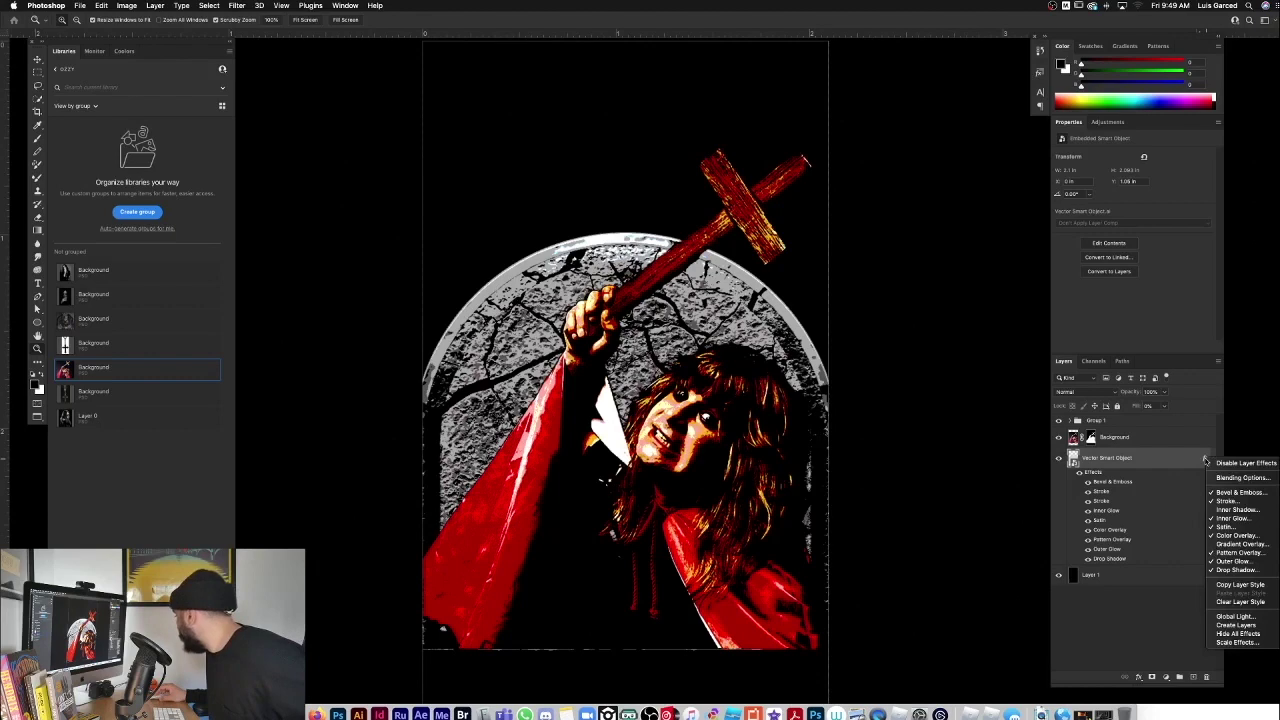
{"action": "left_click", "coordinate": [1240, 642]}
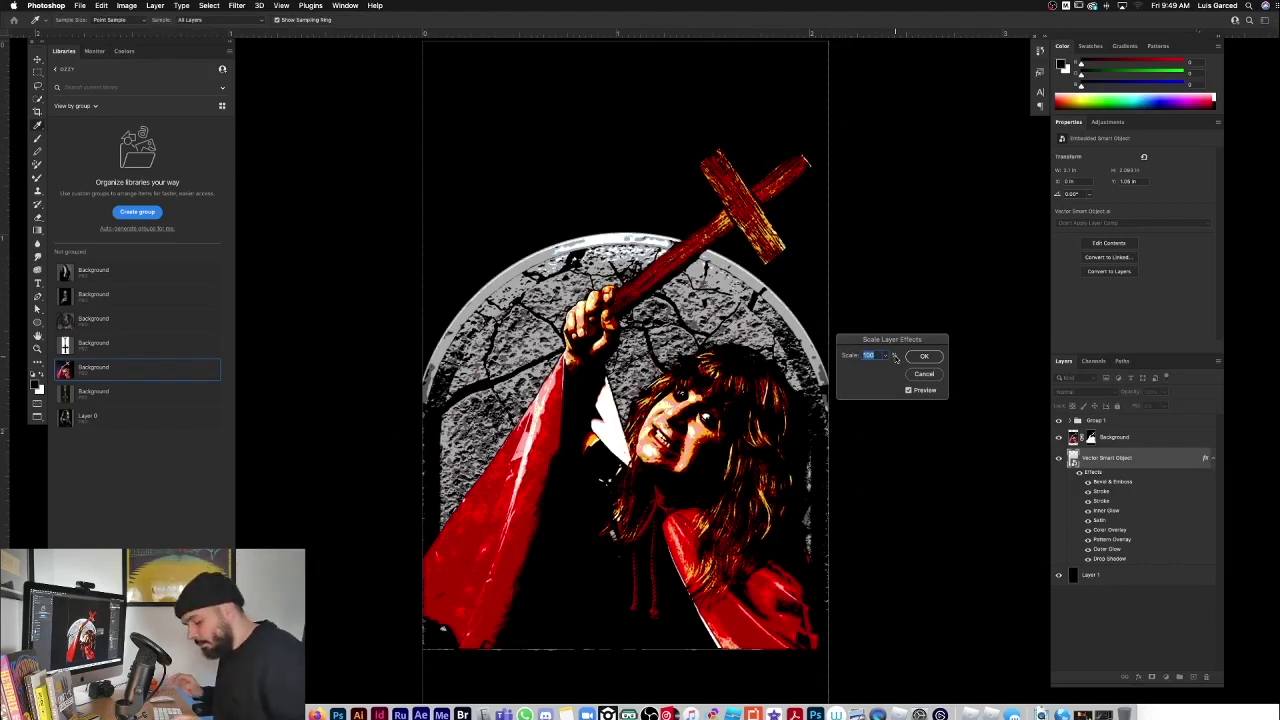
{"action": "type", "text": "80"}
{"action": "key", "text": "Return"}
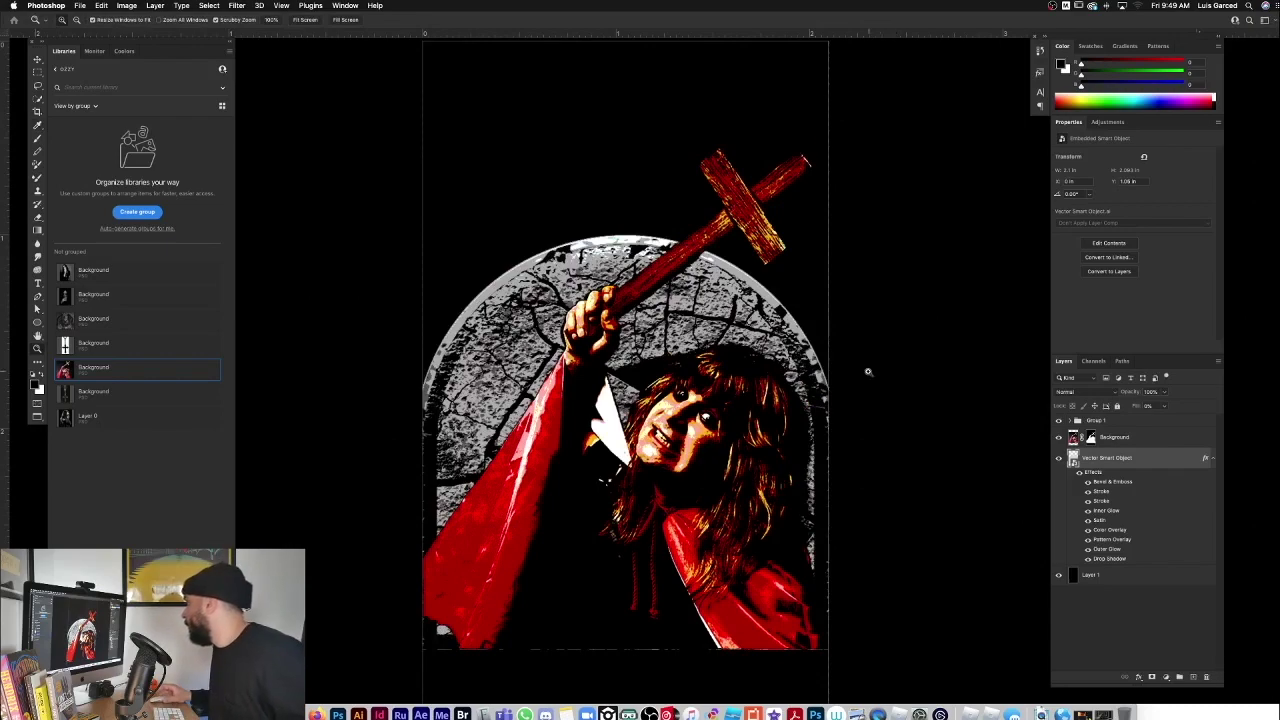
Step: Scale the arch layer's effects down again, trying 75% and settling on 60%
{"action": "left_click_drag", "start_coordinate": [787, 315], "coordinate": [815, 315]}
{"action": "right_click", "coordinate": [1207, 460]}
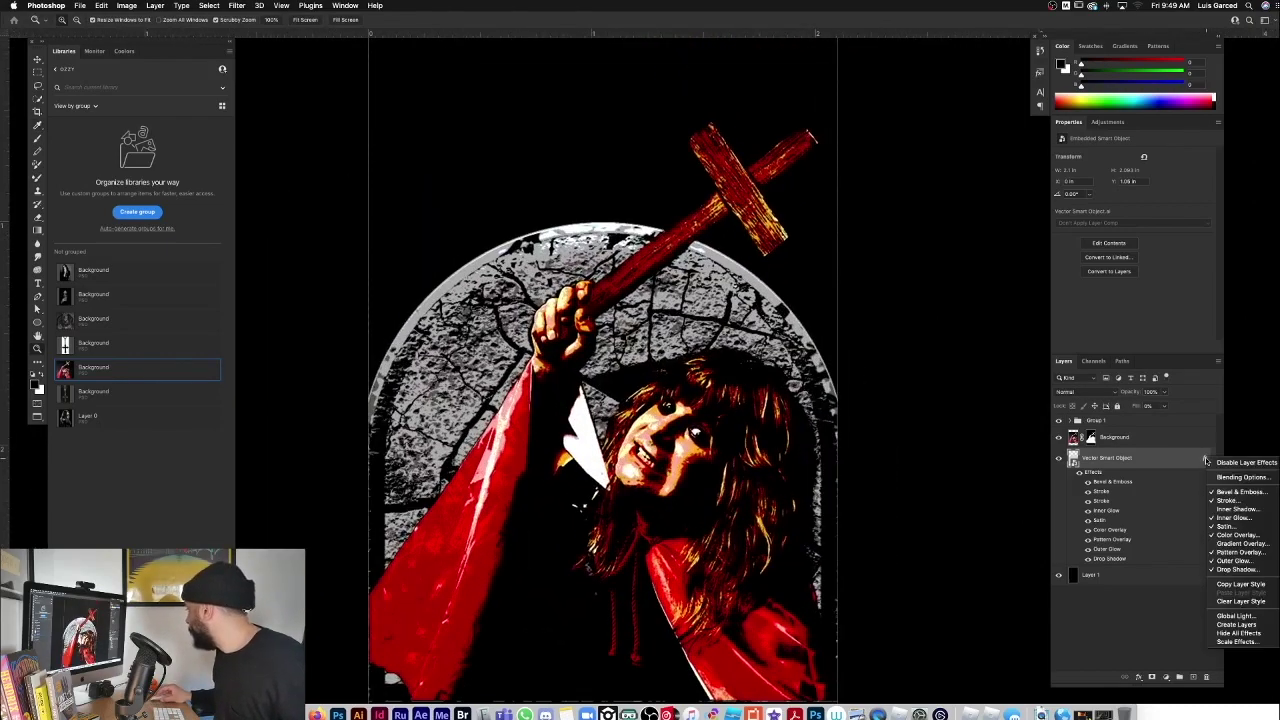
{"action": "left_click", "coordinate": [1236, 641]}
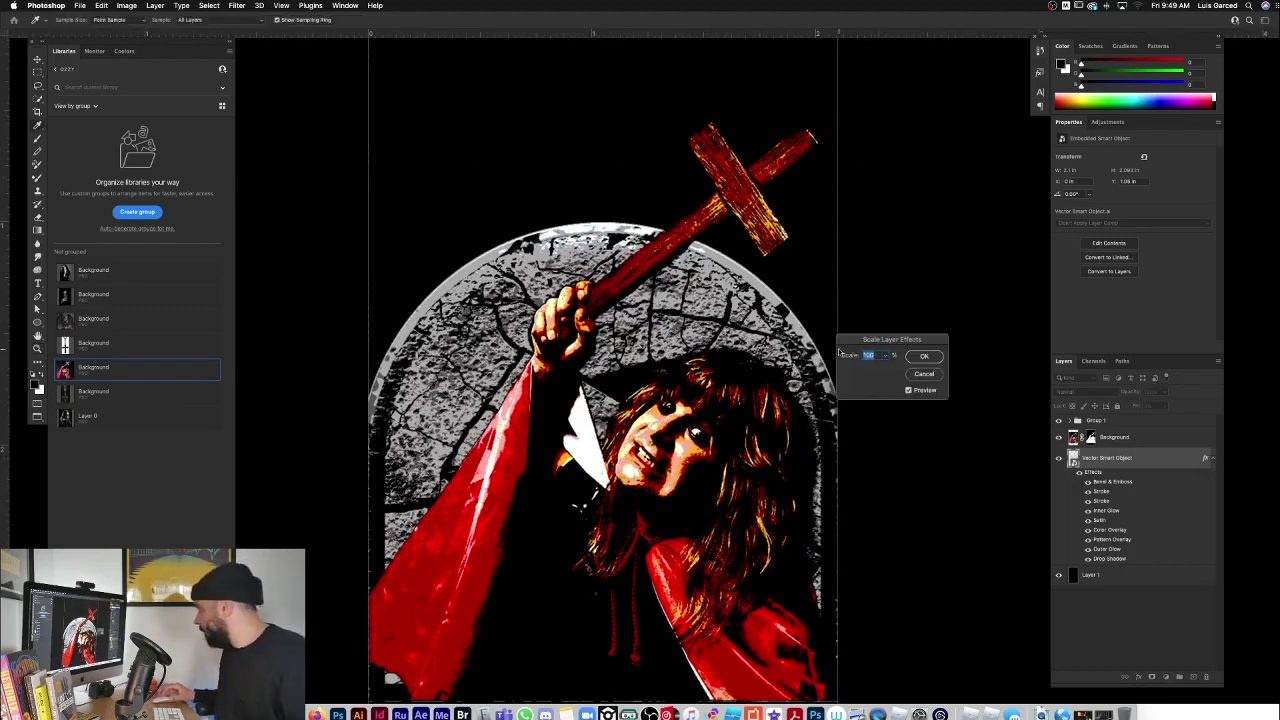
{"action": "type", "text": "75"}
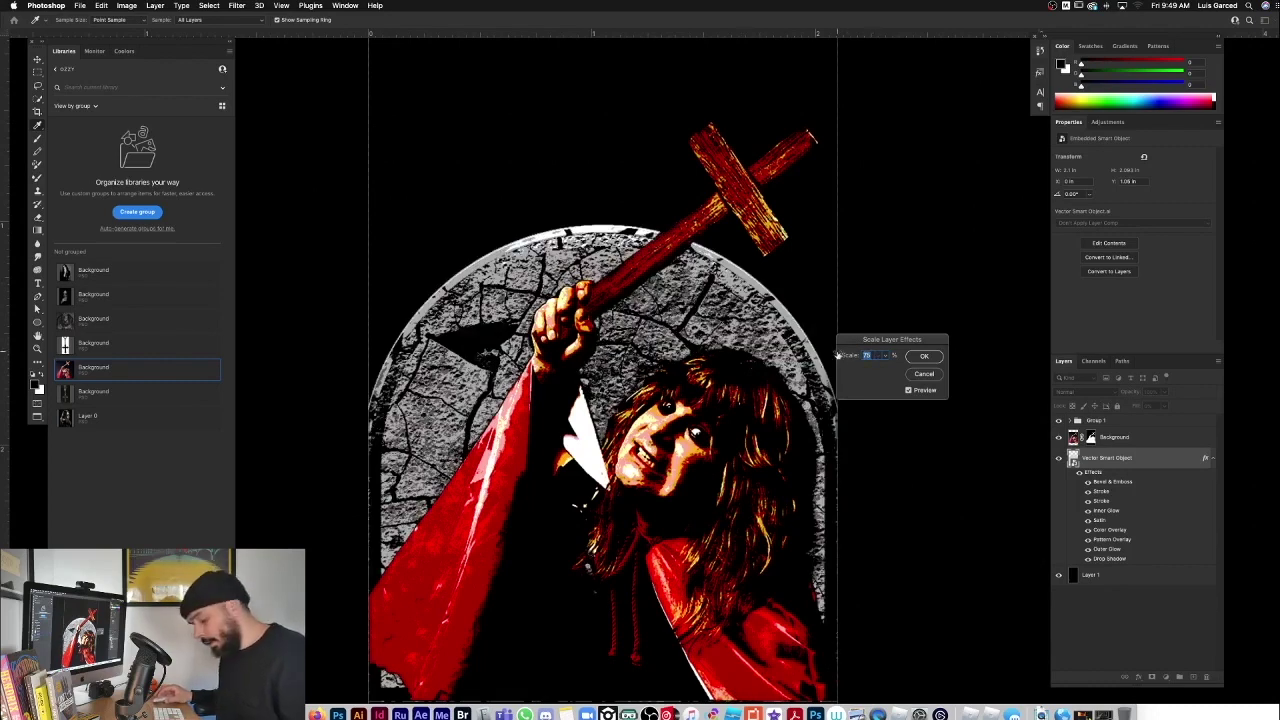
{"action": "type", "text": "60"}
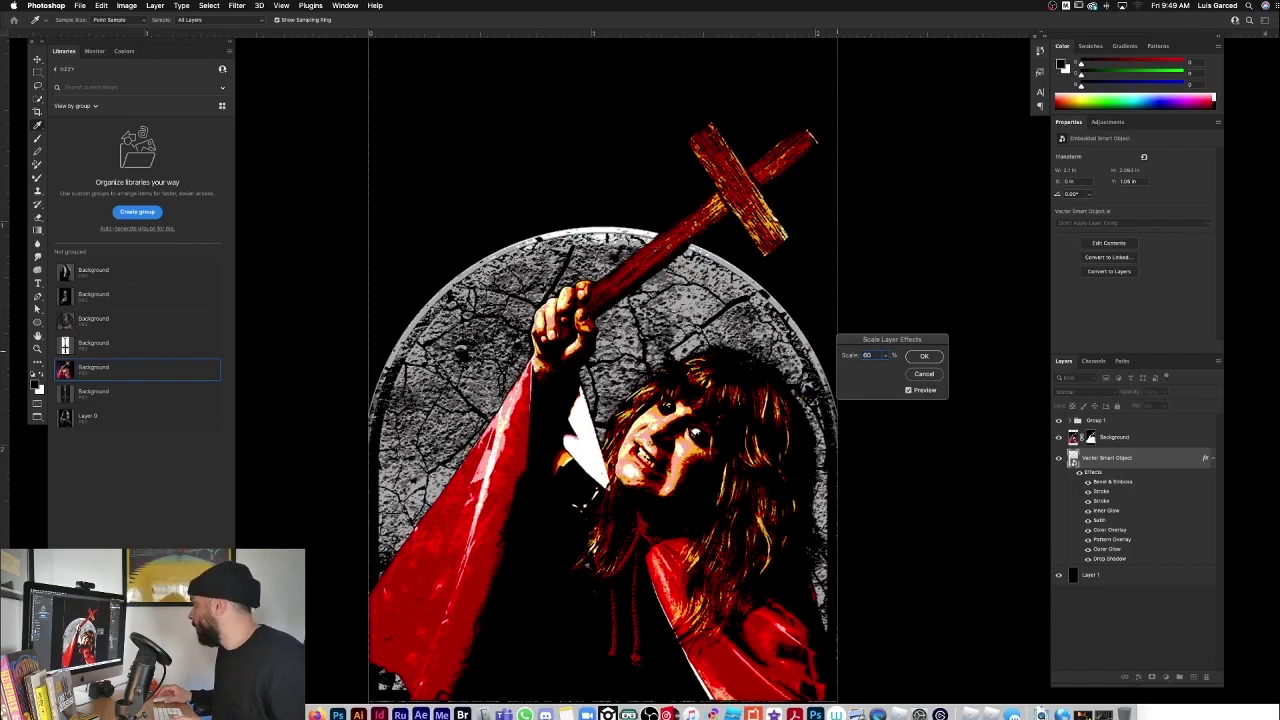
{"action": "left_click", "coordinate": [924, 357]}
{"action": "key", "text": "super+minus"}
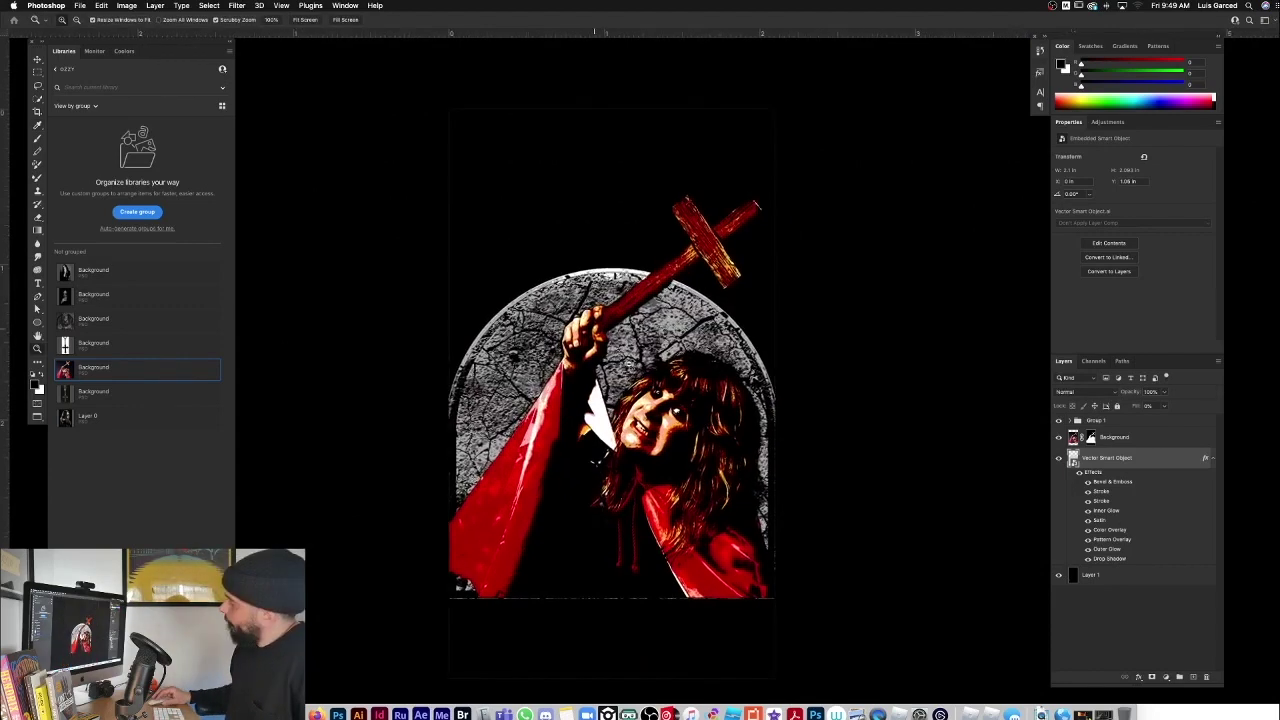
Step: Try to shrink the arch slightly behind the figure
{"action": "mouse_move", "coordinate": [630, 363]}
{"action": "left_mouse_down"}
{"action": "mouse_move", "coordinate": [662, 365]}
{"action": "mouse_move", "coordinate": [631, 366]}
{"action": "left_mouse_up"}
{"action": "key", "text": "super+t"}
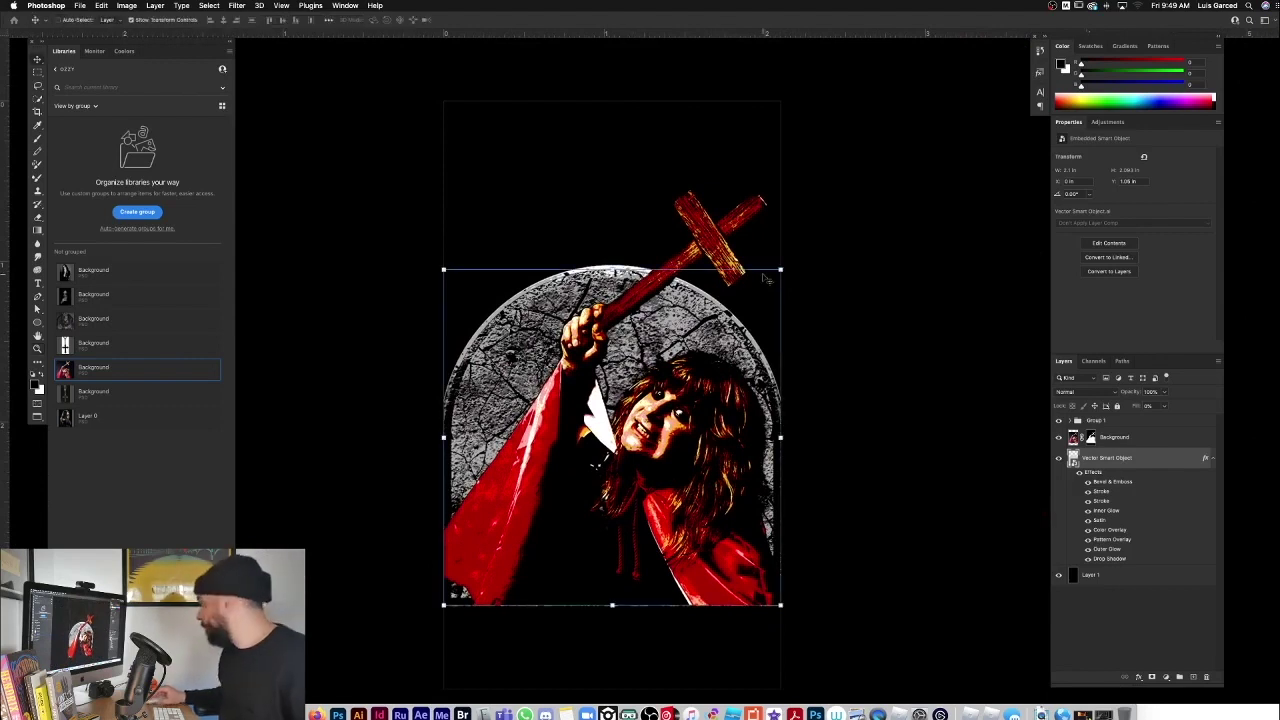
{"action": "left_click_drag", "start_coordinate": [781, 268], "coordinate": [777, 272]}
{"action": "key", "text": "super+z"}
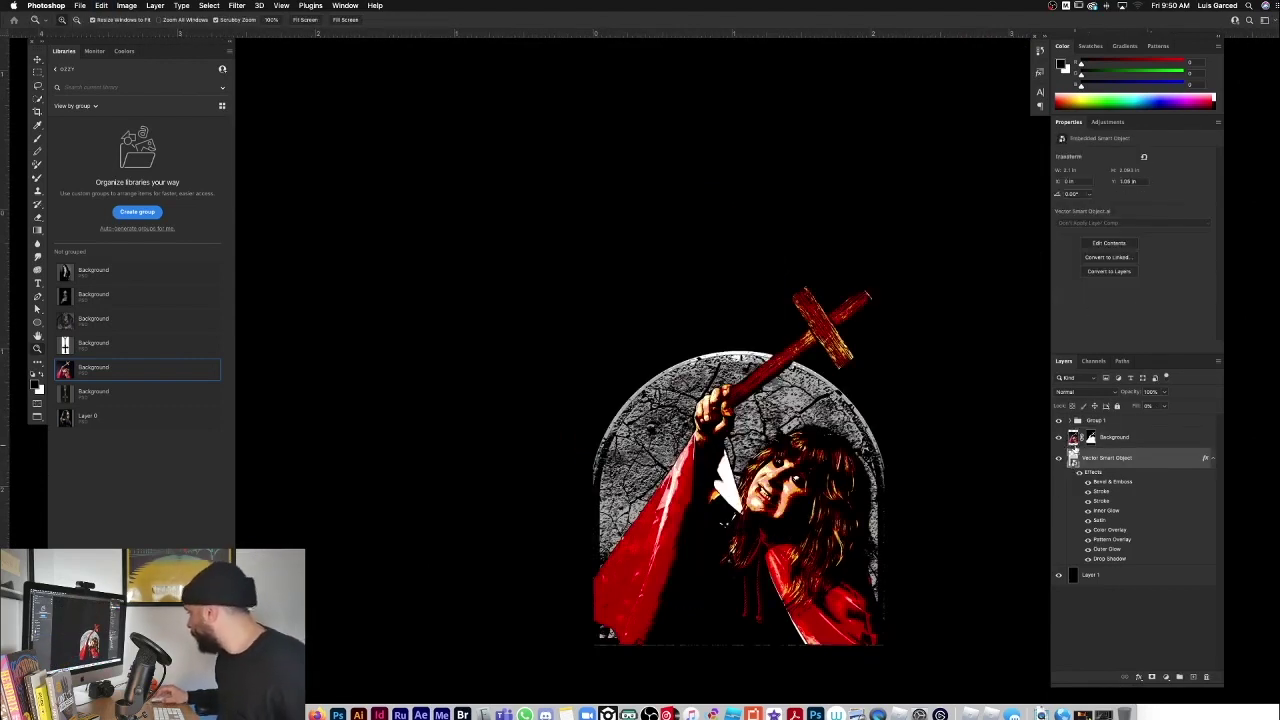
Step: Add a drop shadow with a reduced distance to the Background layer holding the figure
{"action": "right_click", "coordinate": [1073, 440]}
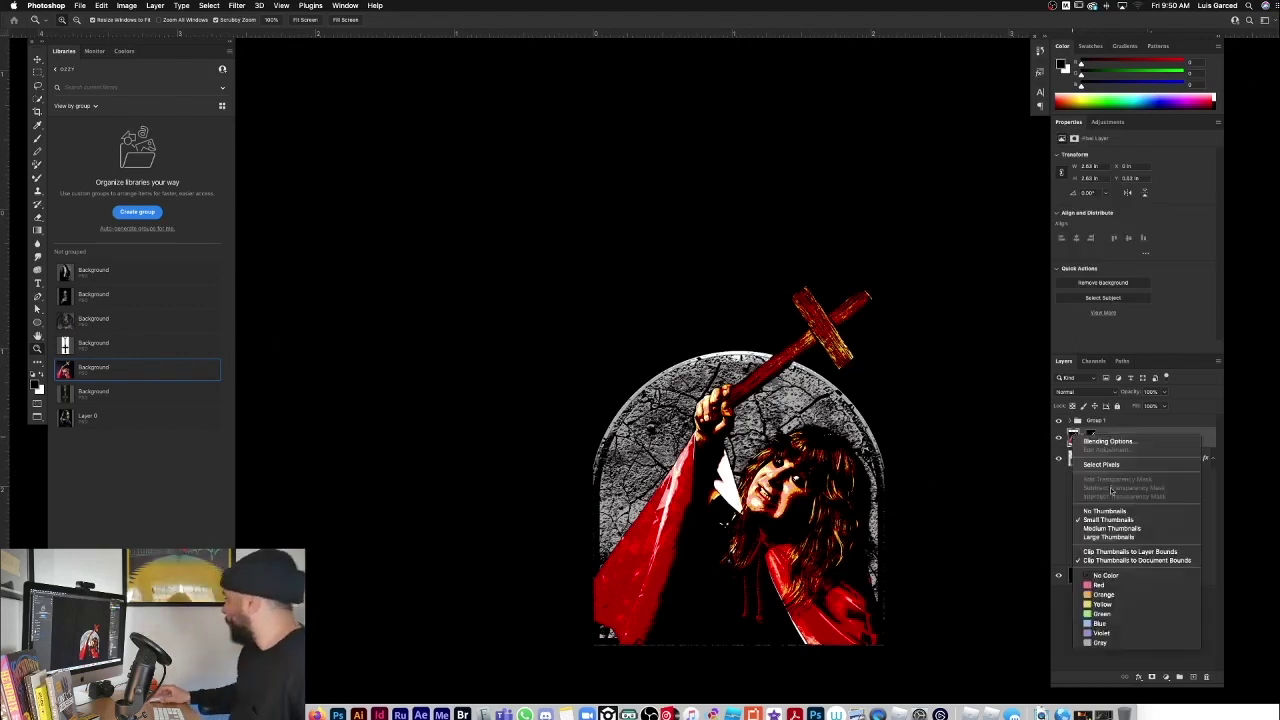
{"action": "left_click", "coordinate": [1106, 441]}
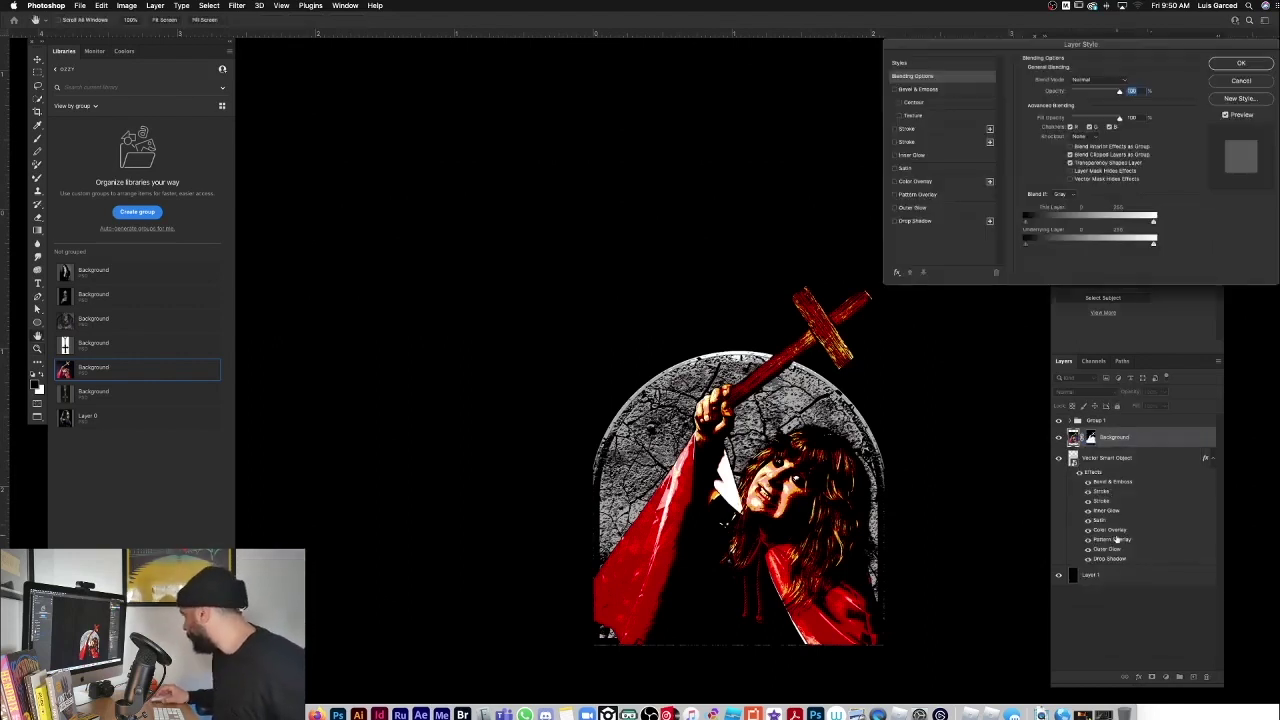
{"action": "left_click", "coordinate": [915, 221]}
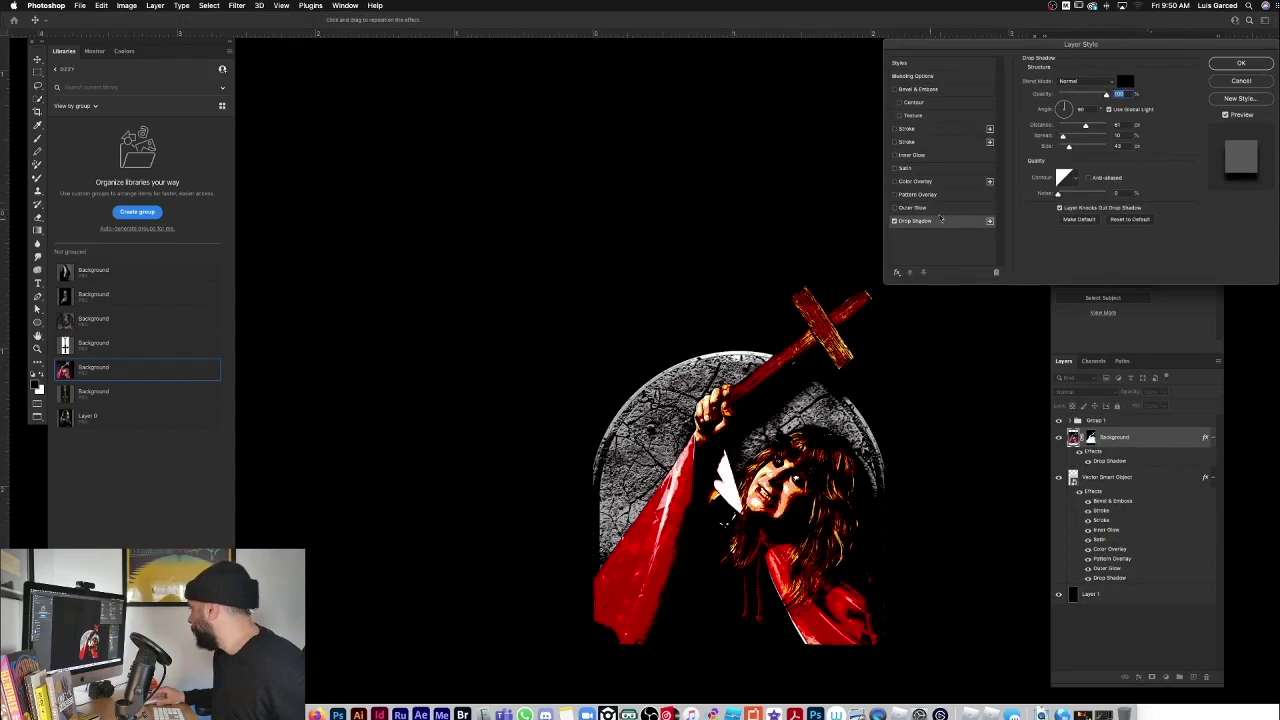
{"action": "left_click_drag", "start_coordinate": [1087, 125], "coordinate": [1075, 126]}
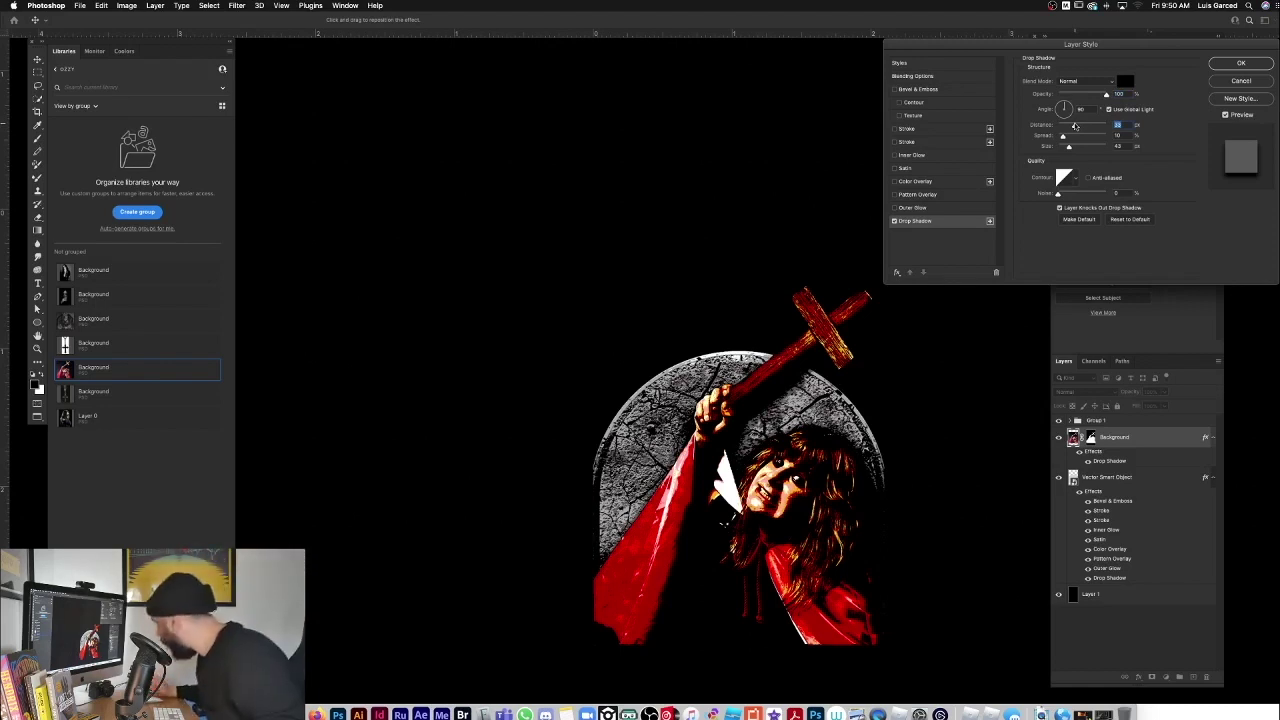
{"action": "key", "text": "Return"}
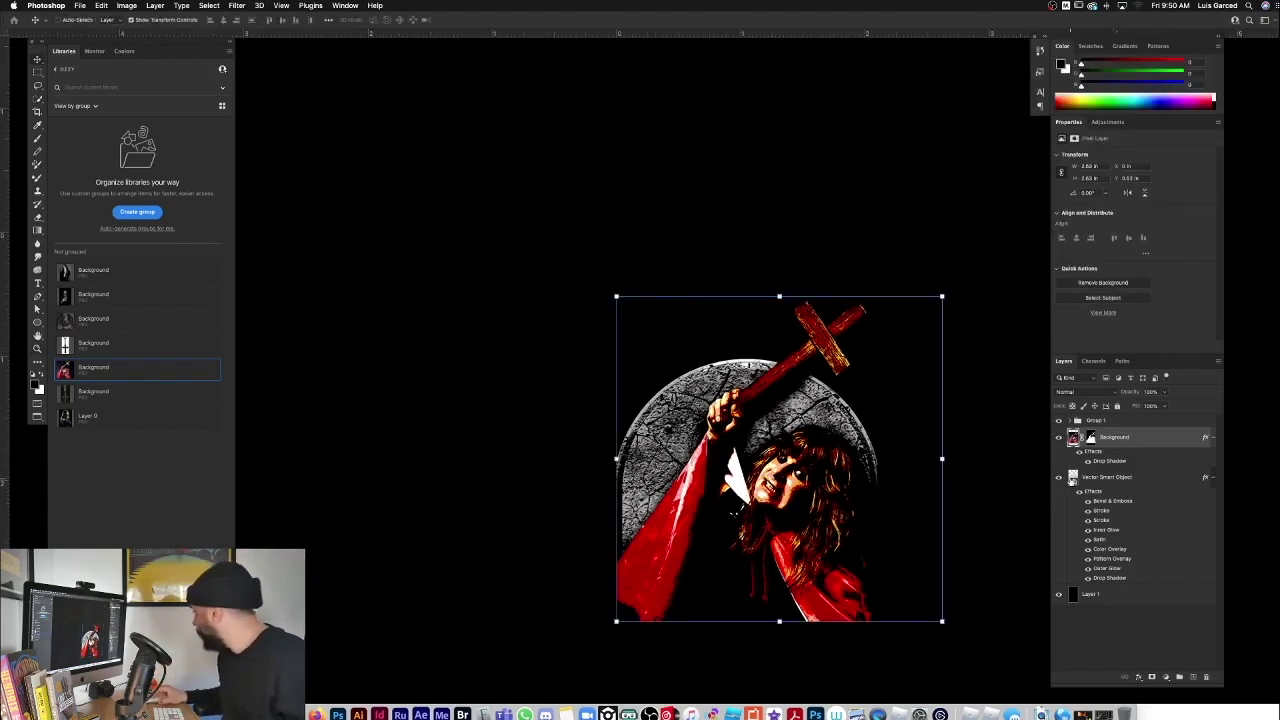
Step: Scale the arch down to about 2 in high and nudge it up slightly behind the figure
{"action": "left_click", "coordinate": [1072, 480]}
{"action": "left_click", "coordinate": [877, 362]}
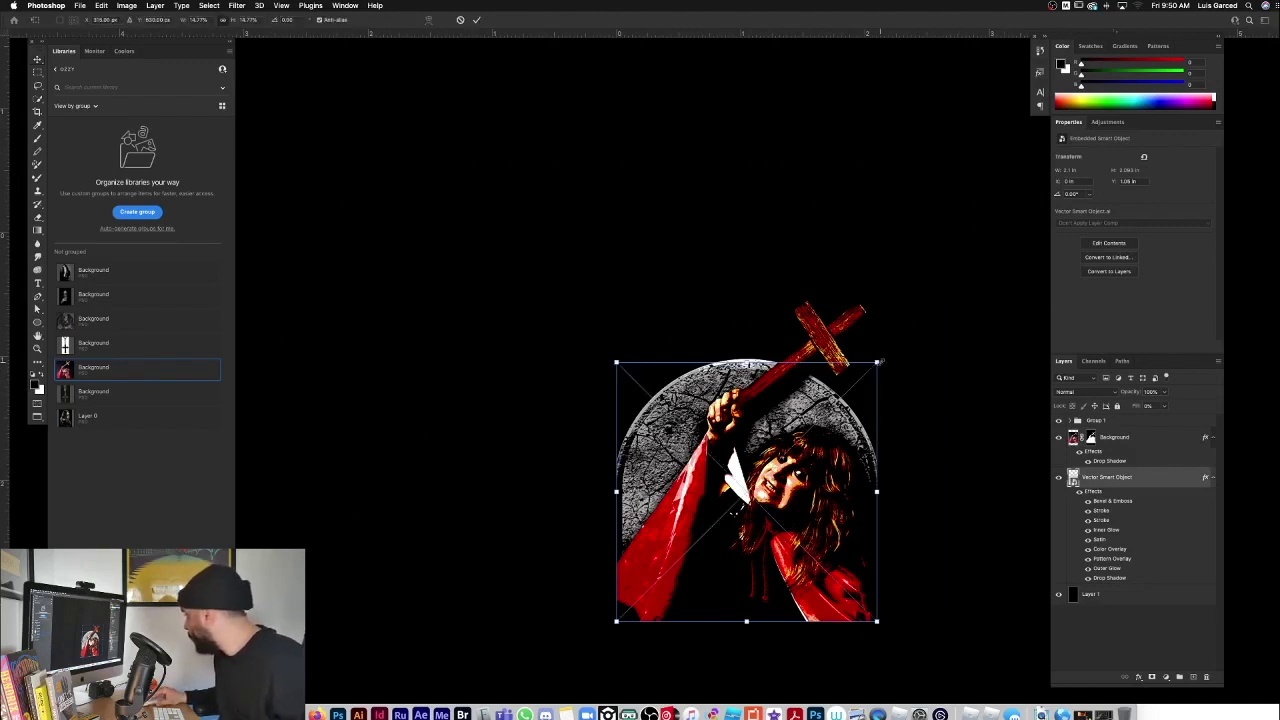
{"action": "left_click_drag", "start_coordinate": [879, 362], "coordinate": [874, 369]}
{"action": "key", "text": "Return"}
{"action": "key", "text": "z"}
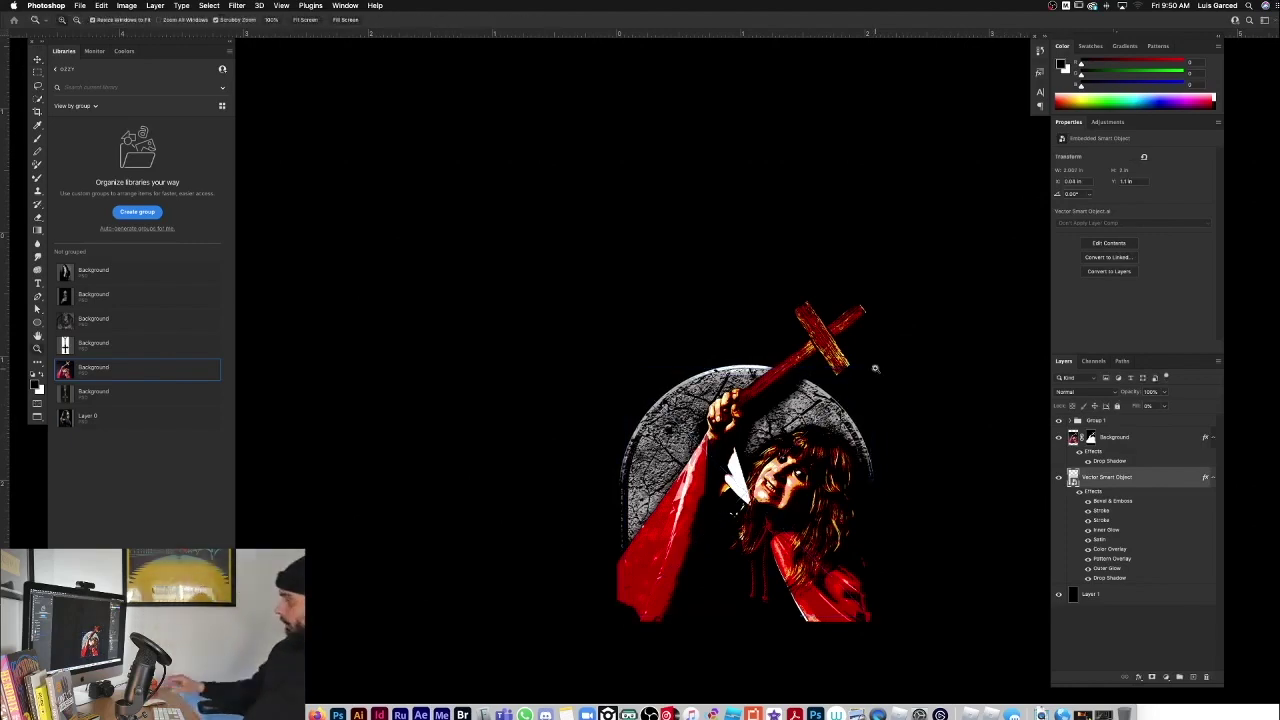
{"action": "key", "text": "v"}
{"action": "left_click_drag", "start_coordinate": [775, 393], "coordinate": [770, 354]}
{"action": "key", "text": "z"}
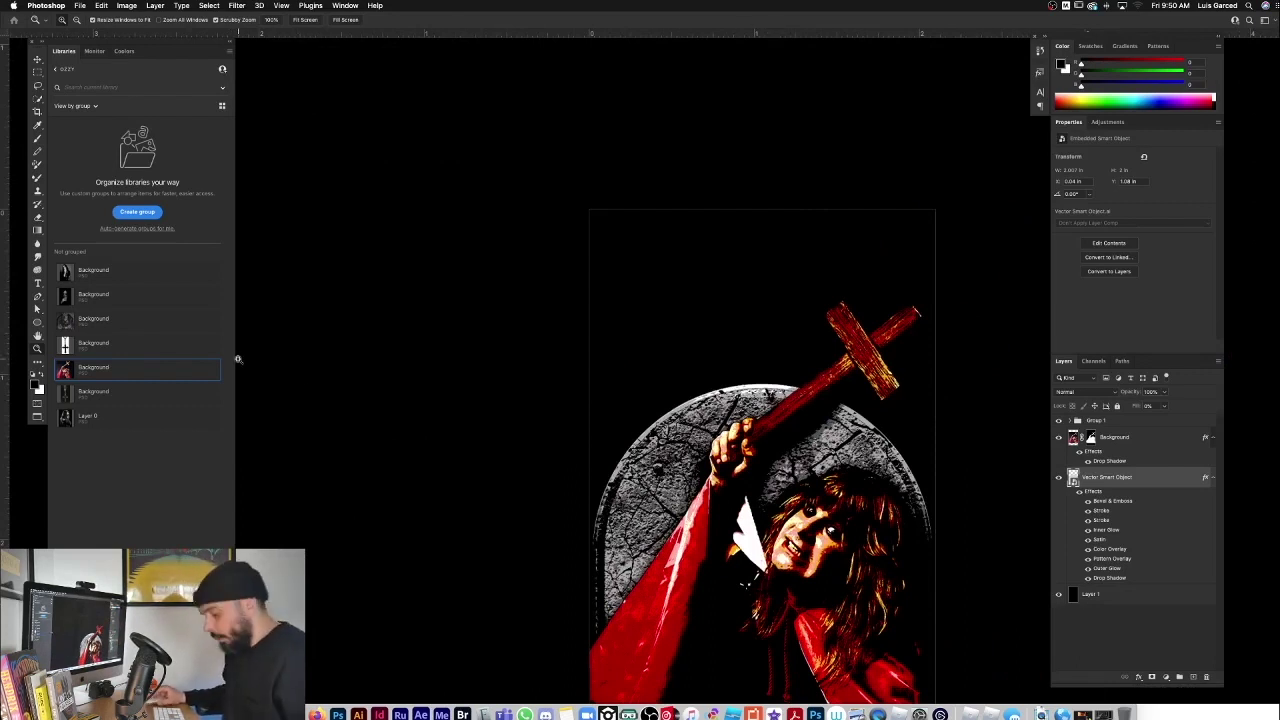
Step: Add the text OZZY in white above the figure
{"action": "mouse_move", "coordinate": [145, 42]}
{"action": "left_mouse_down"}
{"action": "mouse_move", "coordinate": [163, 36]}
{"action": "mouse_move", "coordinate": [150, 35]}
{"action": "left_mouse_up"}
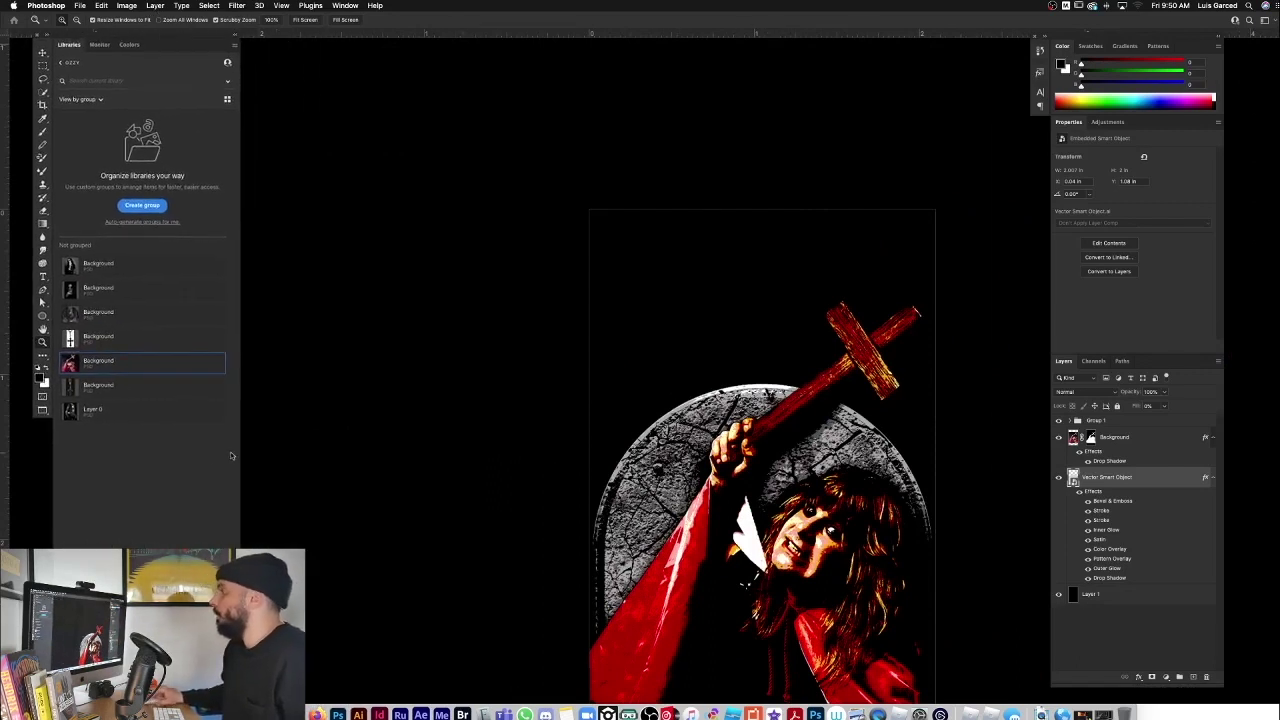
{"action": "key", "text": "t"}
{"action": "key", "text": "x"}
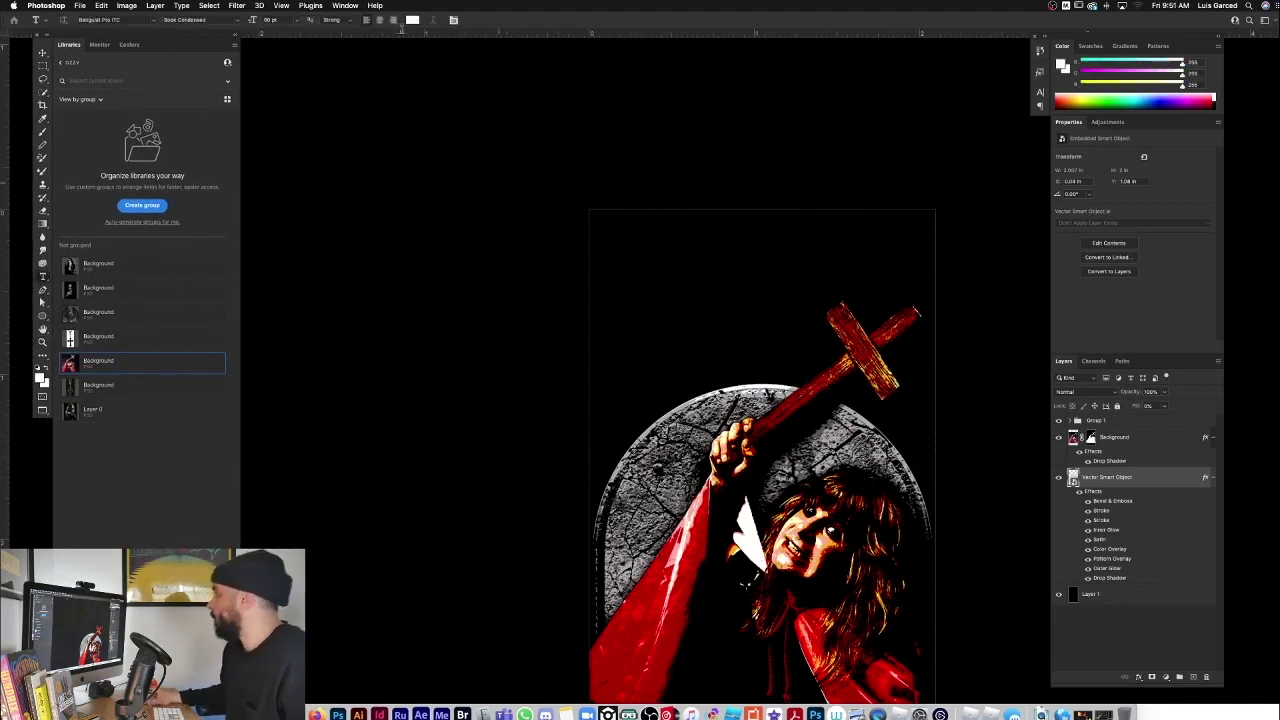
{"action": "left_click", "coordinate": [412, 20]}
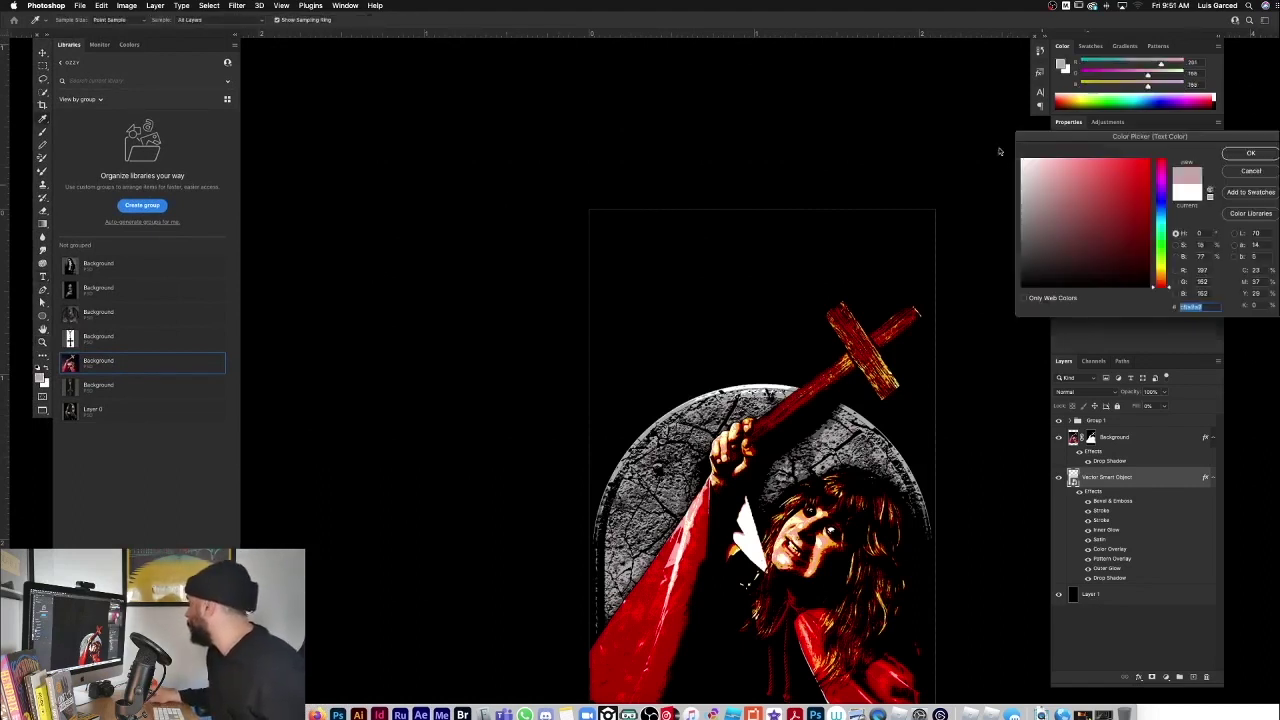
{"action": "left_click", "coordinate": [1250, 154]}
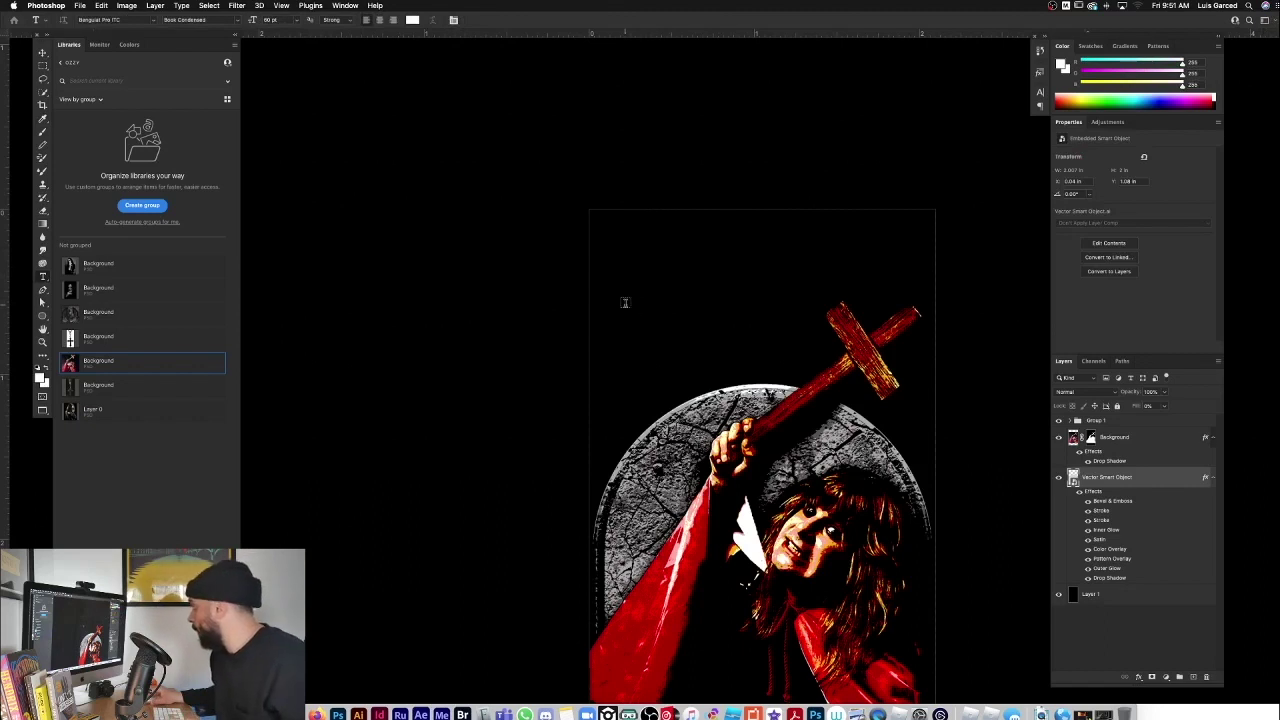
{"action": "left_click", "coordinate": [628, 303]}
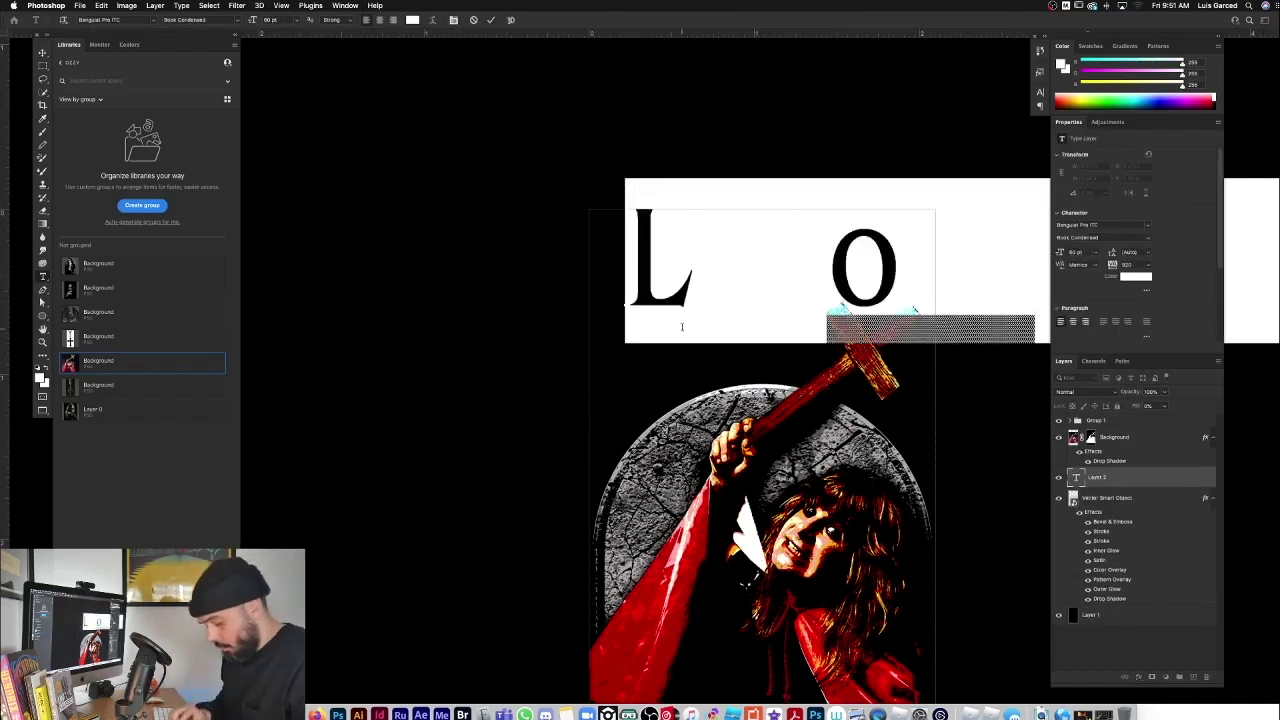
{"action": "type", "text": "OZZY"}
Step: Set the tracking of the whole OZZY text to 0
{"action": "double_click", "coordinate": [740, 298]}
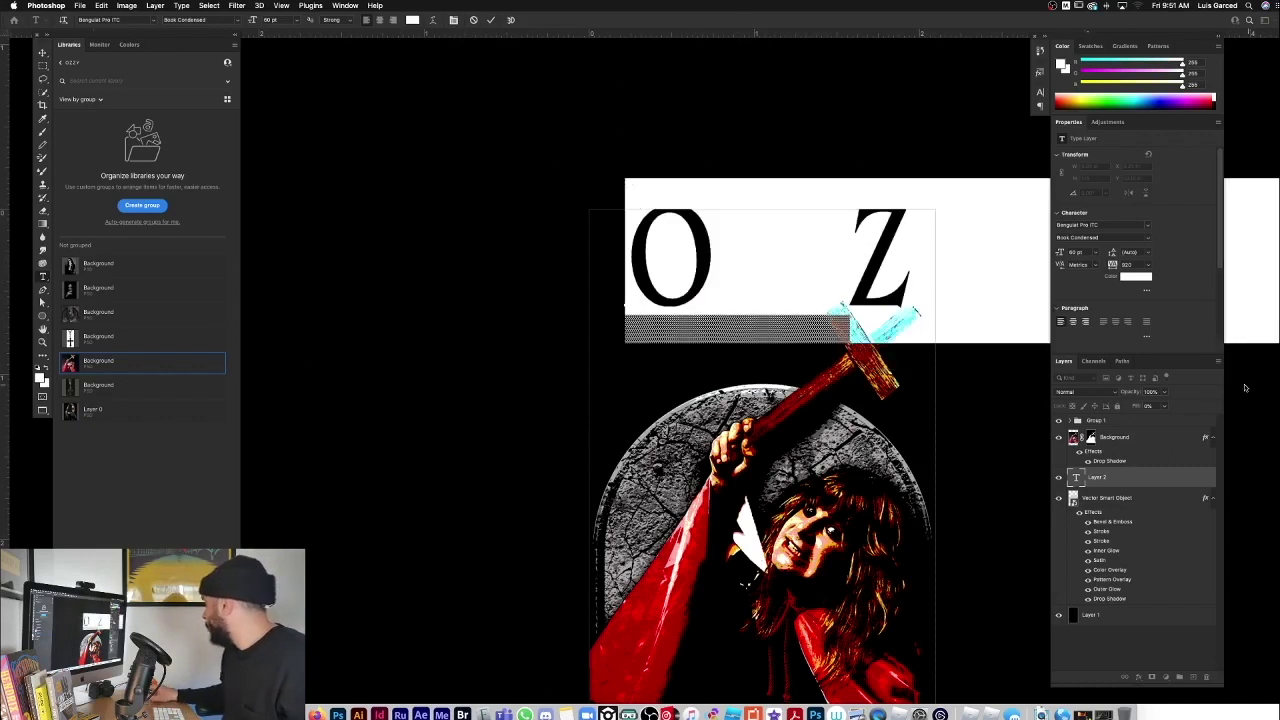
{"action": "left_click", "coordinate": [1148, 266]}
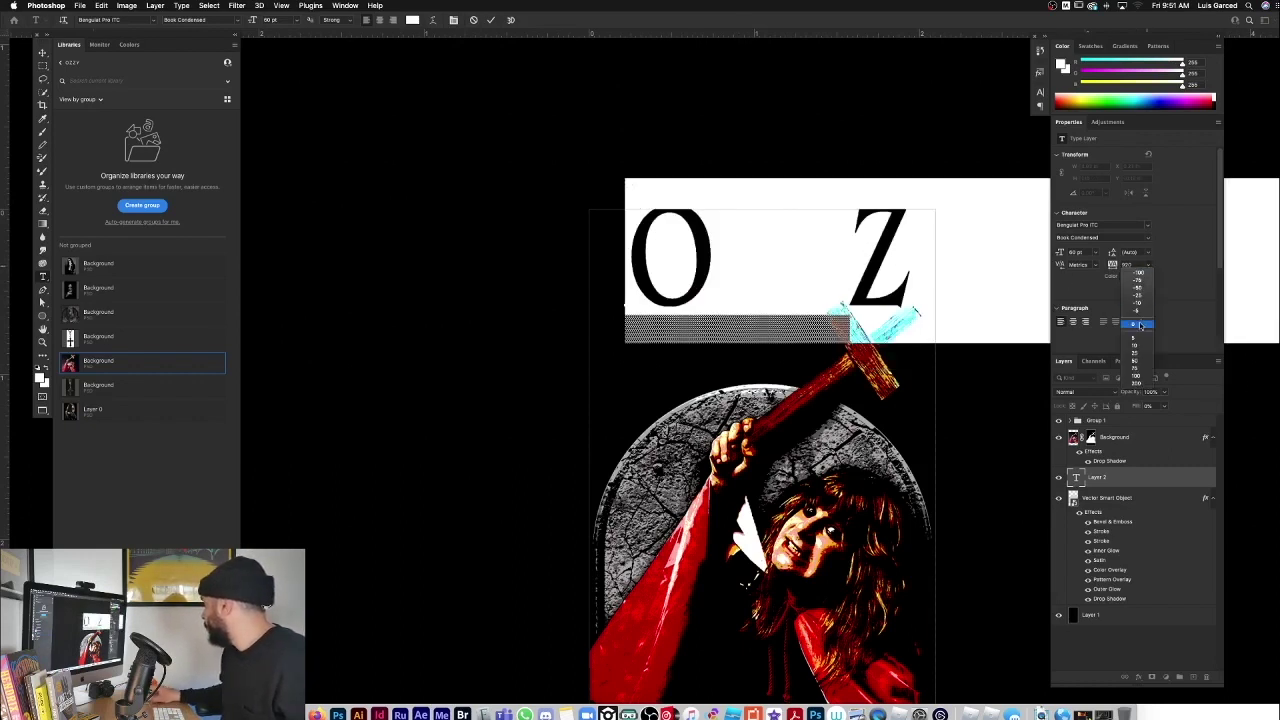
{"action": "left_click", "coordinate": [1140, 324]}
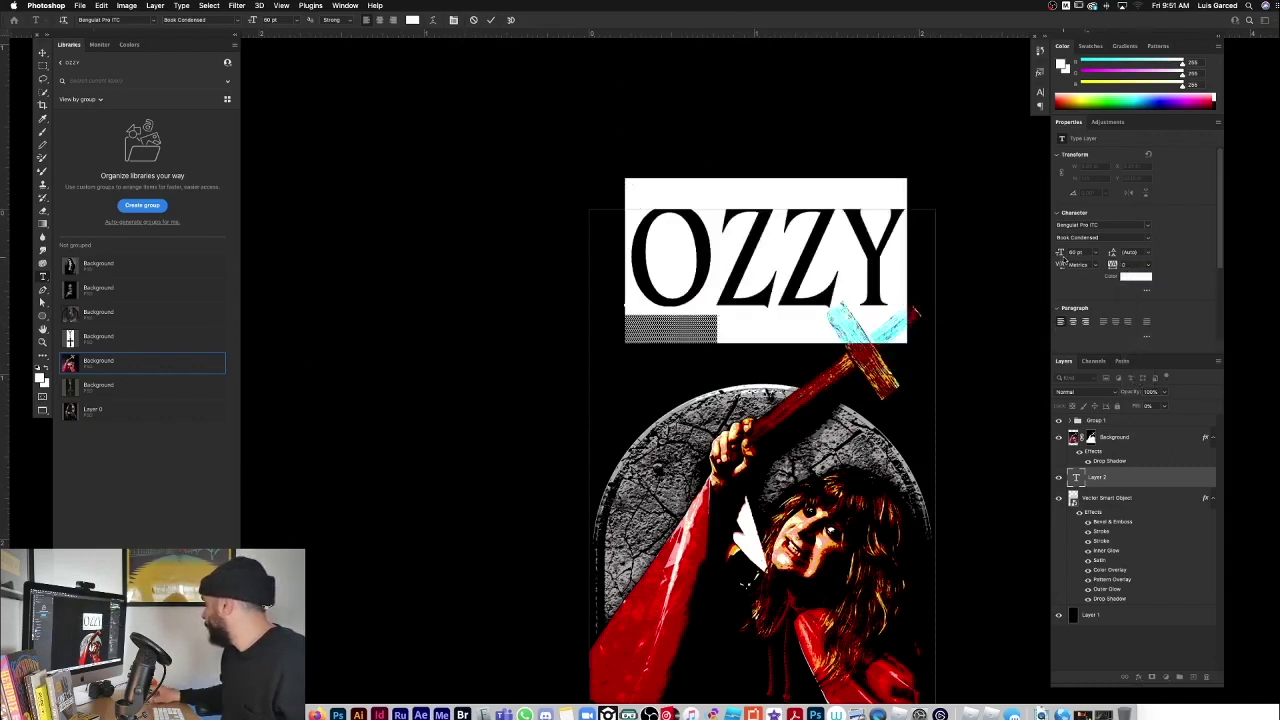
{"action": "key", "text": "super+Return"}
Step: Enlarge the OZZY text to about 69 pt and centre it across the artboard above the arch
{"action": "key", "text": "v"}
{"action": "left_click_drag", "start_coordinate": [697, 264], "coordinate": [663, 268]}
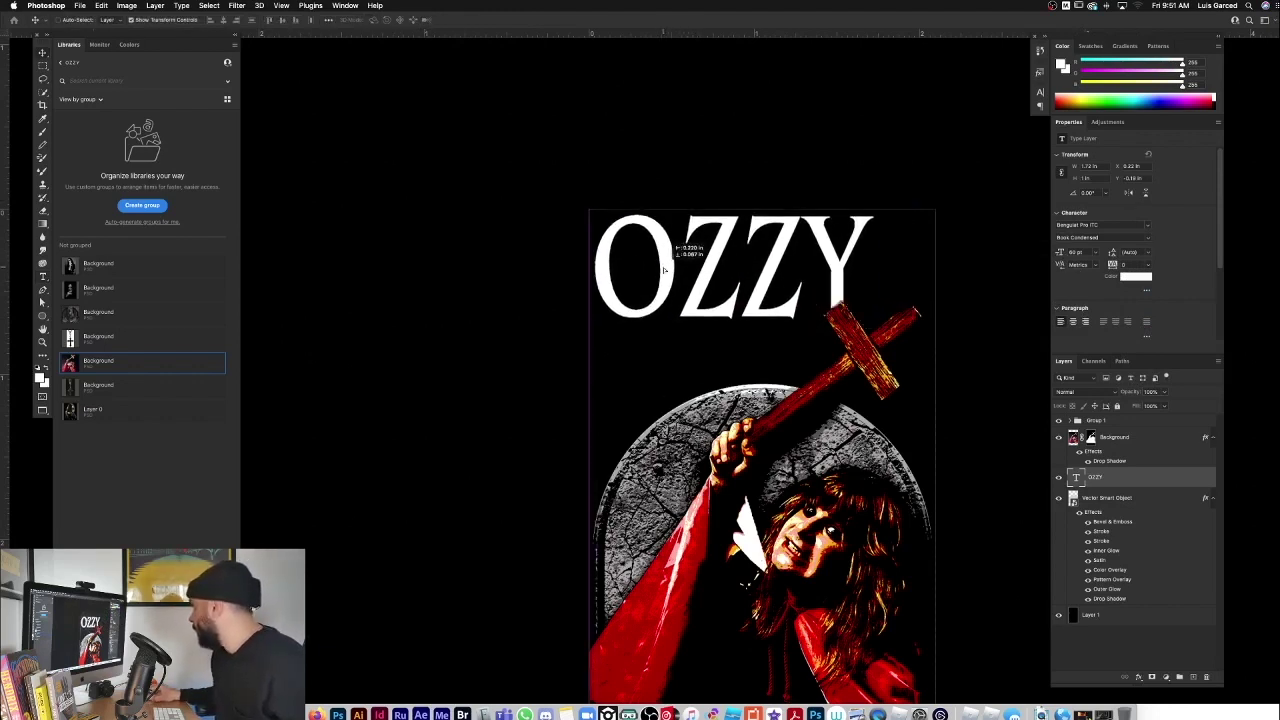
{"action": "left_click", "coordinate": [1066, 252]}
{"action": "left_click_drag", "start_coordinate": [1062, 253], "coordinate": [1063, 253]}
{"action": "left_click_drag", "start_coordinate": [811, 265], "coordinate": [817, 286]}
Step: Change the font of the OZZY text to ITC Serif Gothic Std
{"action": "key", "text": "t"}
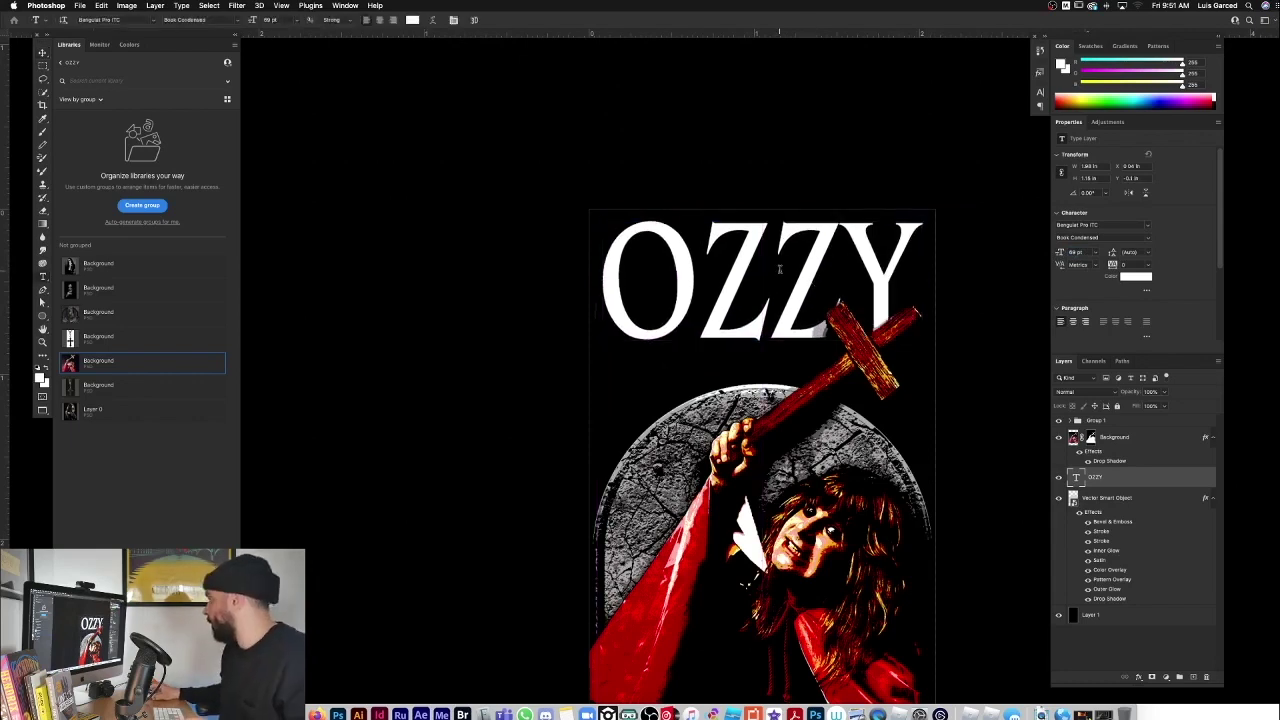
{"action": "double_click", "coordinate": [779, 268]}
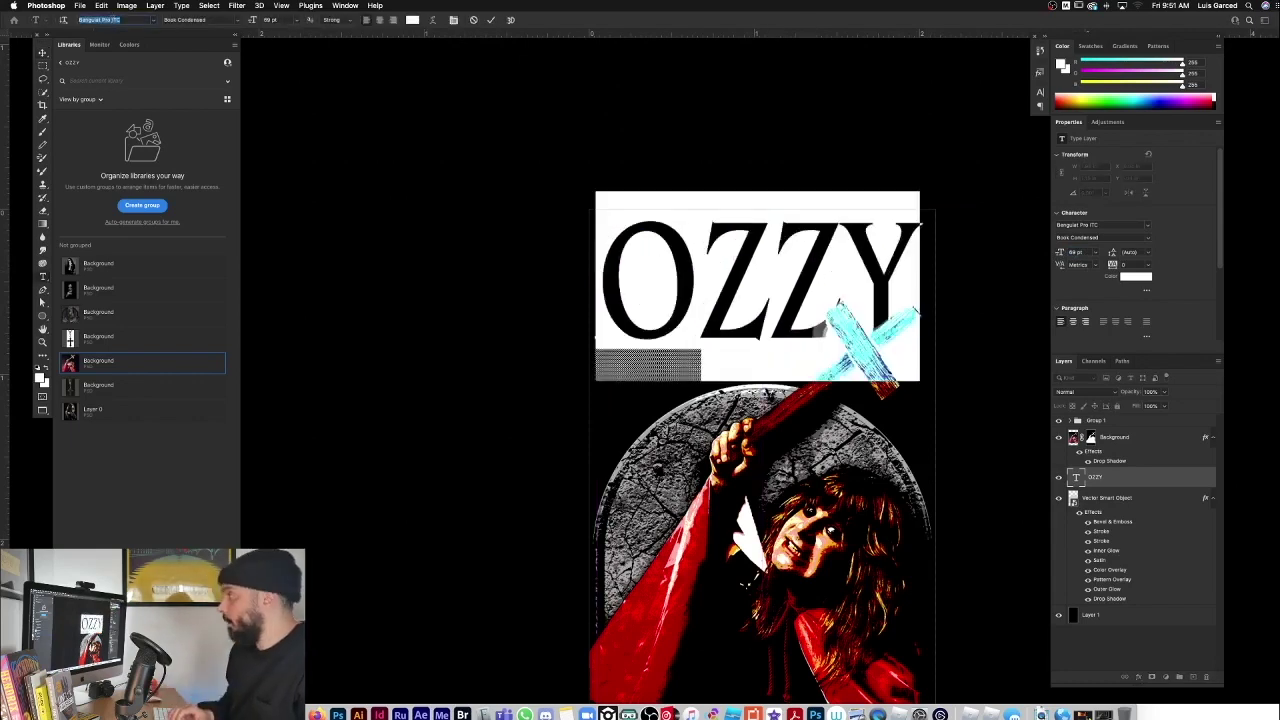
{"action": "type", "text": "ITC Se"}
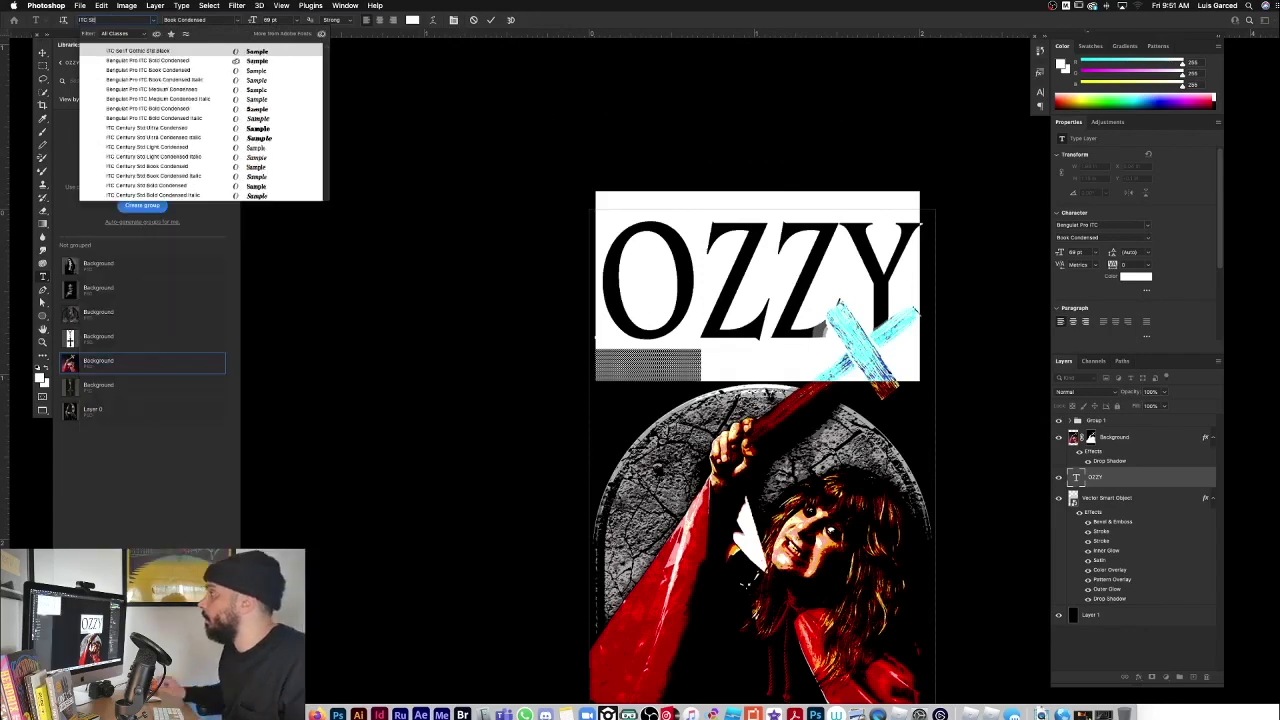
{"action": "type", "text": "rif Gothic Std"}
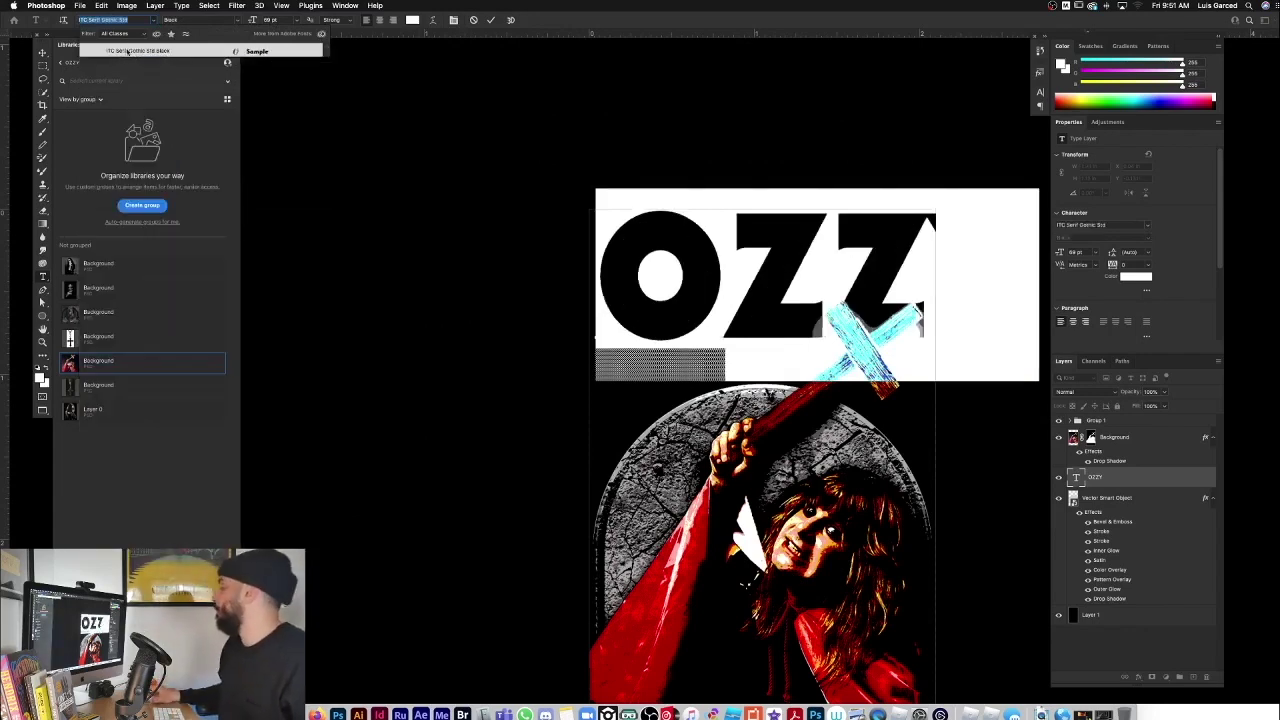
{"action": "left_click", "coordinate": [127, 50]}
{"action": "left_click", "coordinate": [490, 20]}
Step: Scale the OZZY text down to about 2 in wide to fit the artboard and centre it above the figure
{"action": "key", "text": "v"}
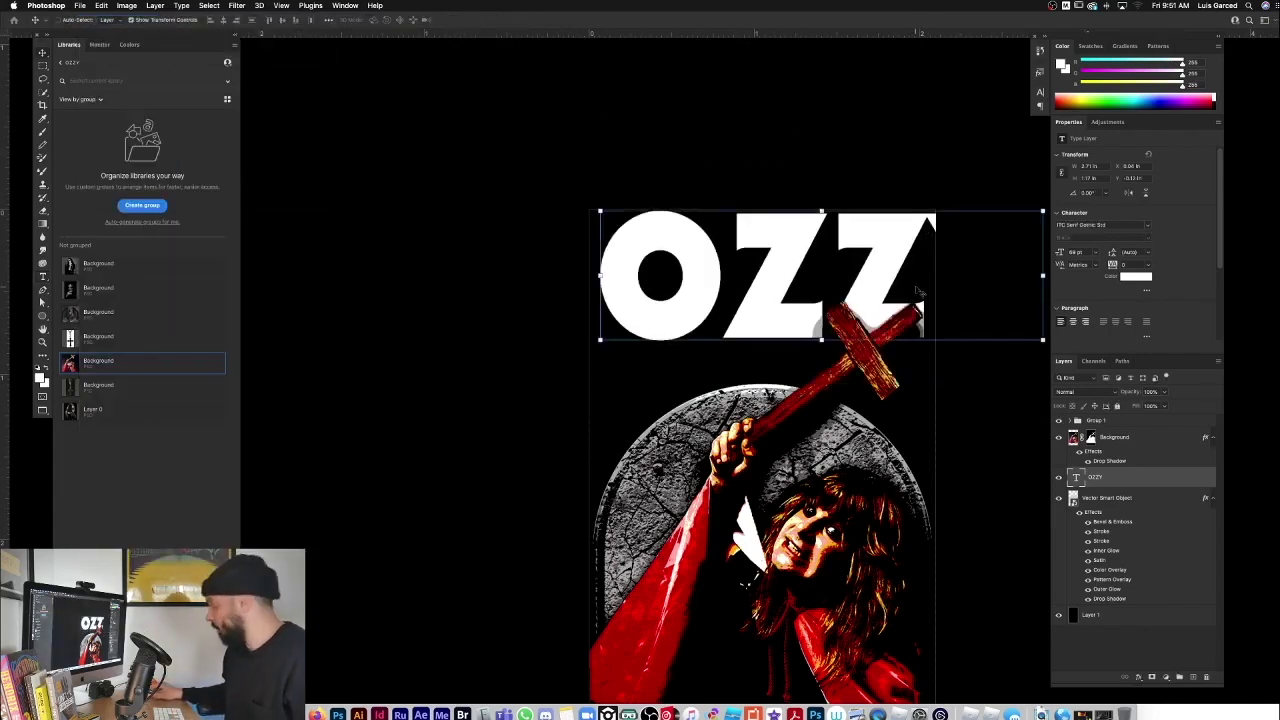
{"action": "left_click", "coordinate": [1058, 253]}
{"action": "left_click_drag", "start_coordinate": [1037, 212], "coordinate": [928, 245]}
{"action": "left_click_drag", "start_coordinate": [764, 292], "coordinate": [764, 283]}
{"action": "key", "text": "Return"}
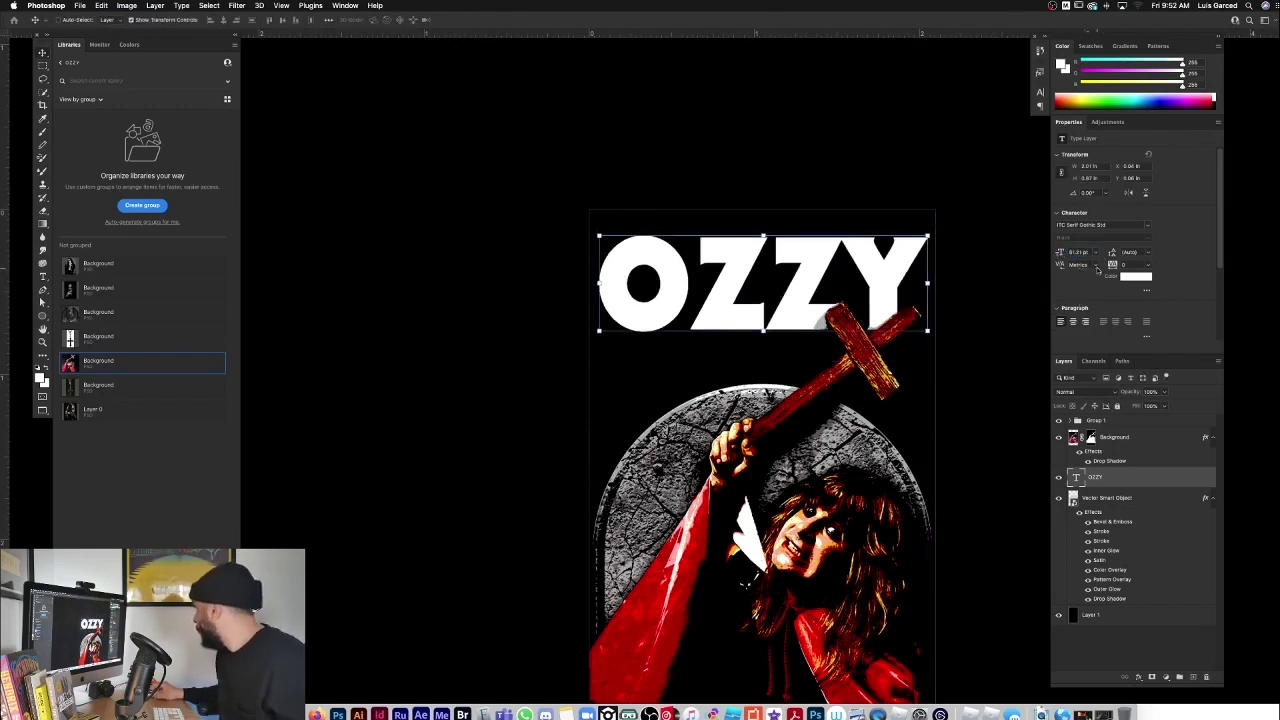
Step: Increase the vertical scale of the OZZY text until it is about 0.6 in tall, and shift it slightly down
{"action": "left_click", "coordinate": [1146, 289]}
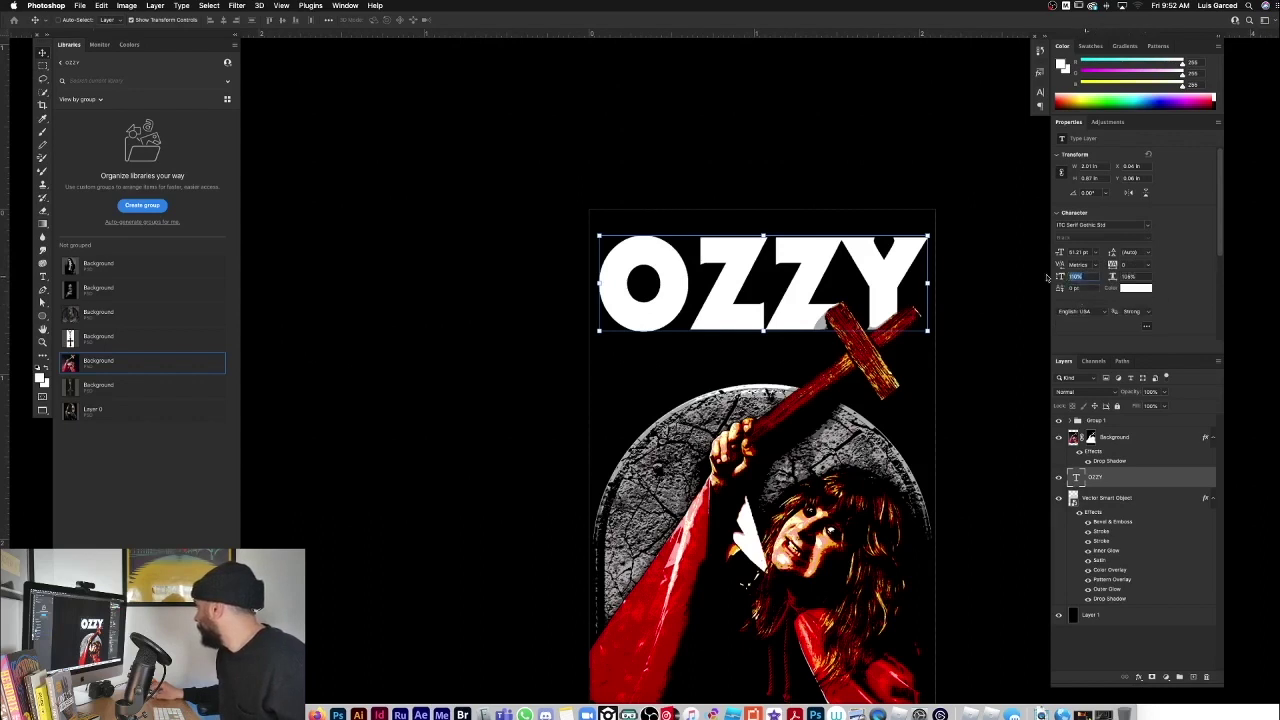
{"action": "key", "text": "Up"}
{"action": "key", "text": "Up"}
{"action": "key", "text": "Up"}
{"action": "key", "text": "Up"}
{"action": "key", "text": "Up"}
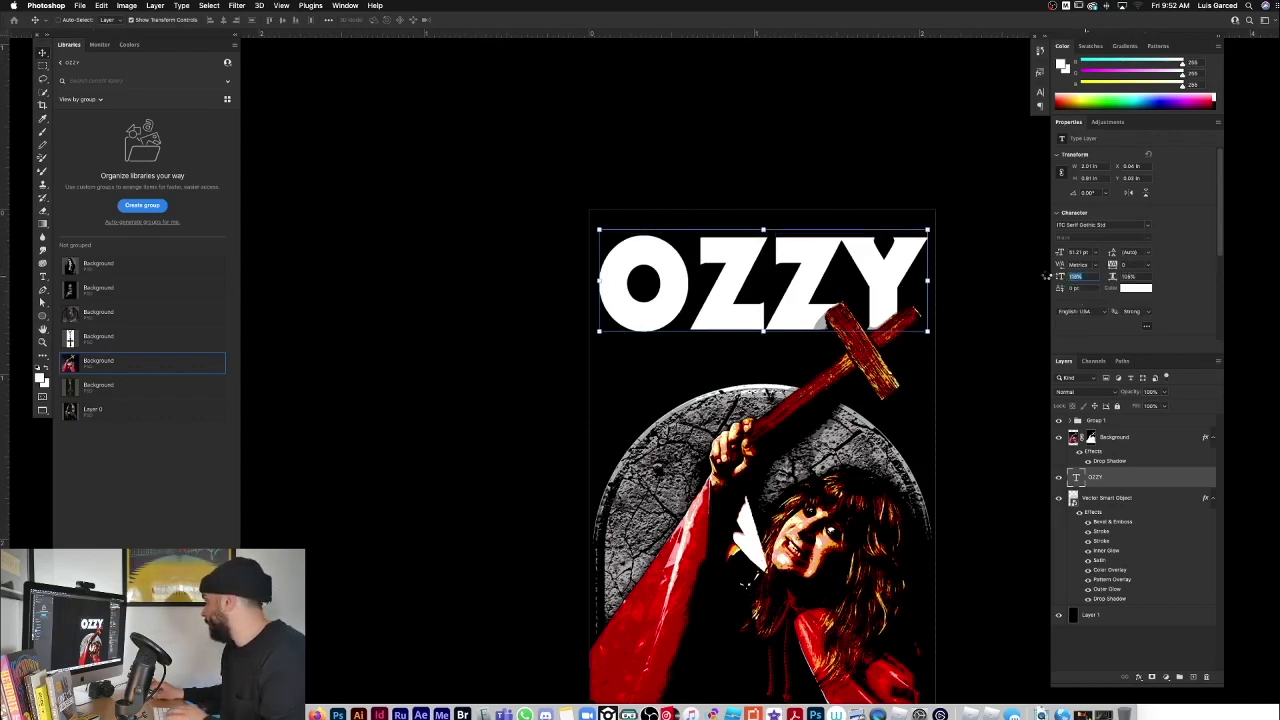
{"action": "key", "text": "Down"}
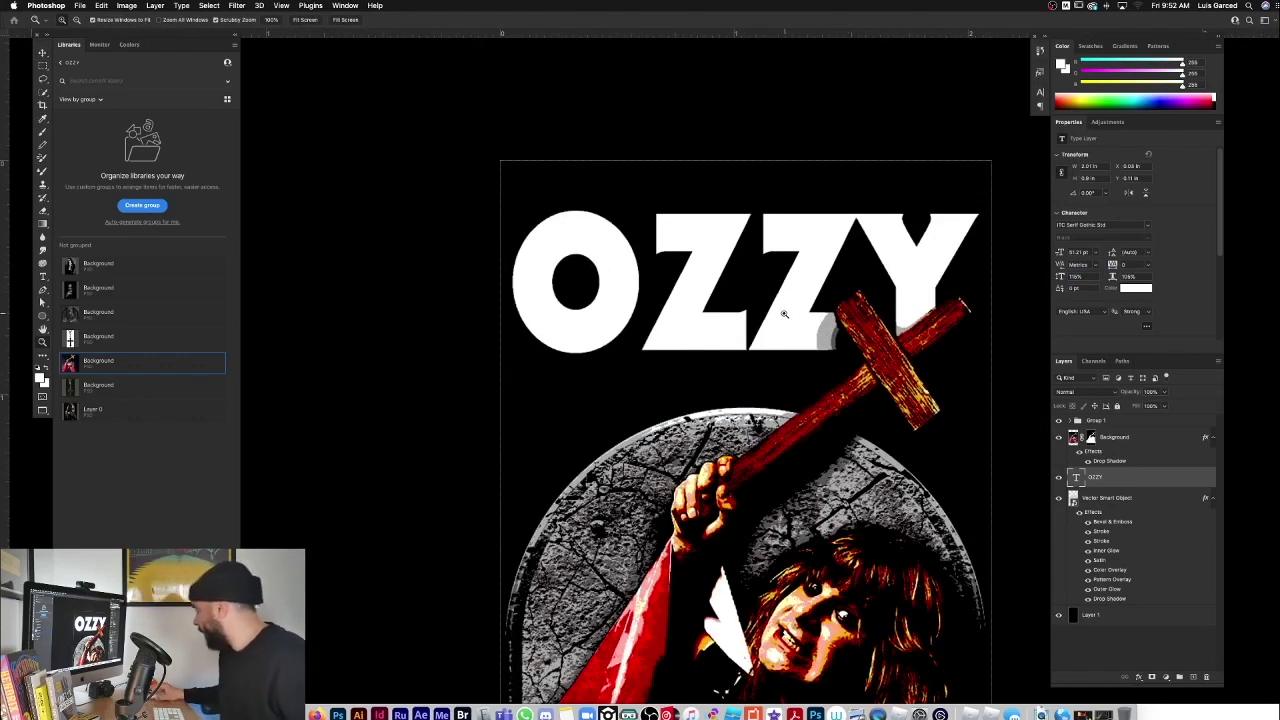
{"action": "left_click_drag", "start_coordinate": [784, 314], "coordinate": [770, 314]}
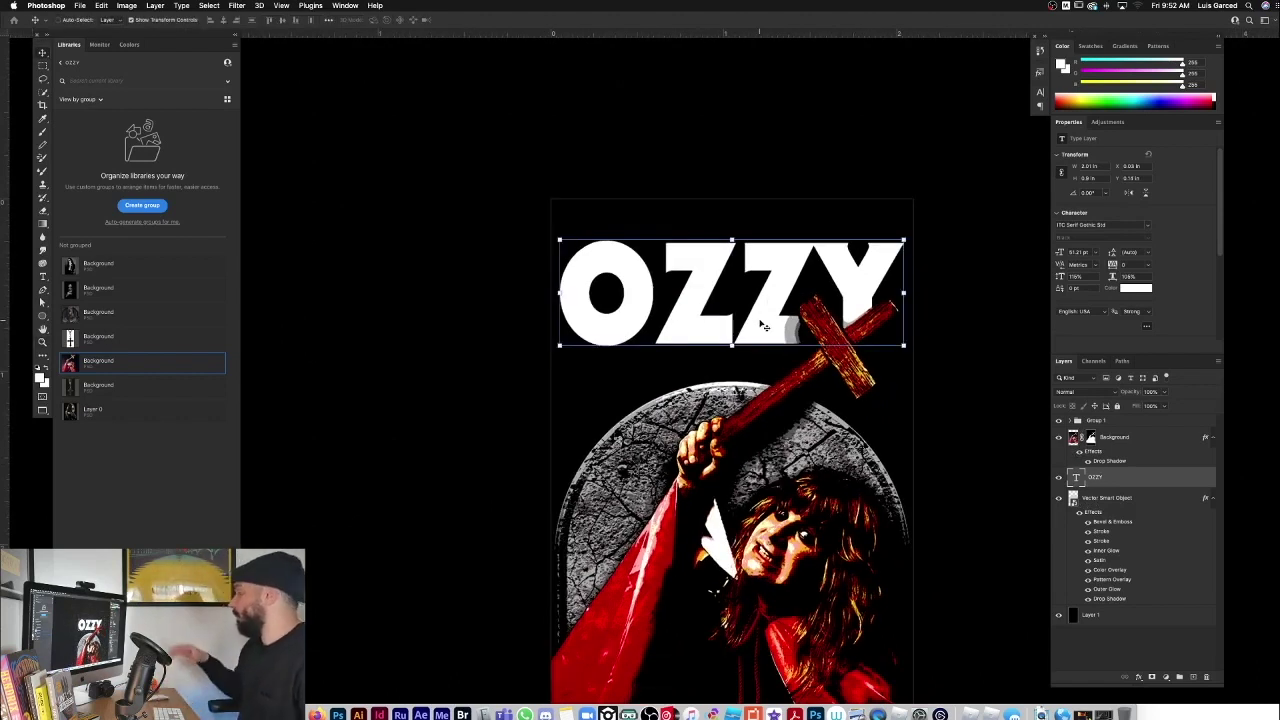
{"action": "left_click_drag", "start_coordinate": [766, 325], "coordinate": [766, 334]}
Step: Copy the layer effects of the arch's Vector Smart Object onto the OZZY text layer
{"action": "left_click_drag", "start_coordinate": [757, 334], "coordinate": [702, 322]}
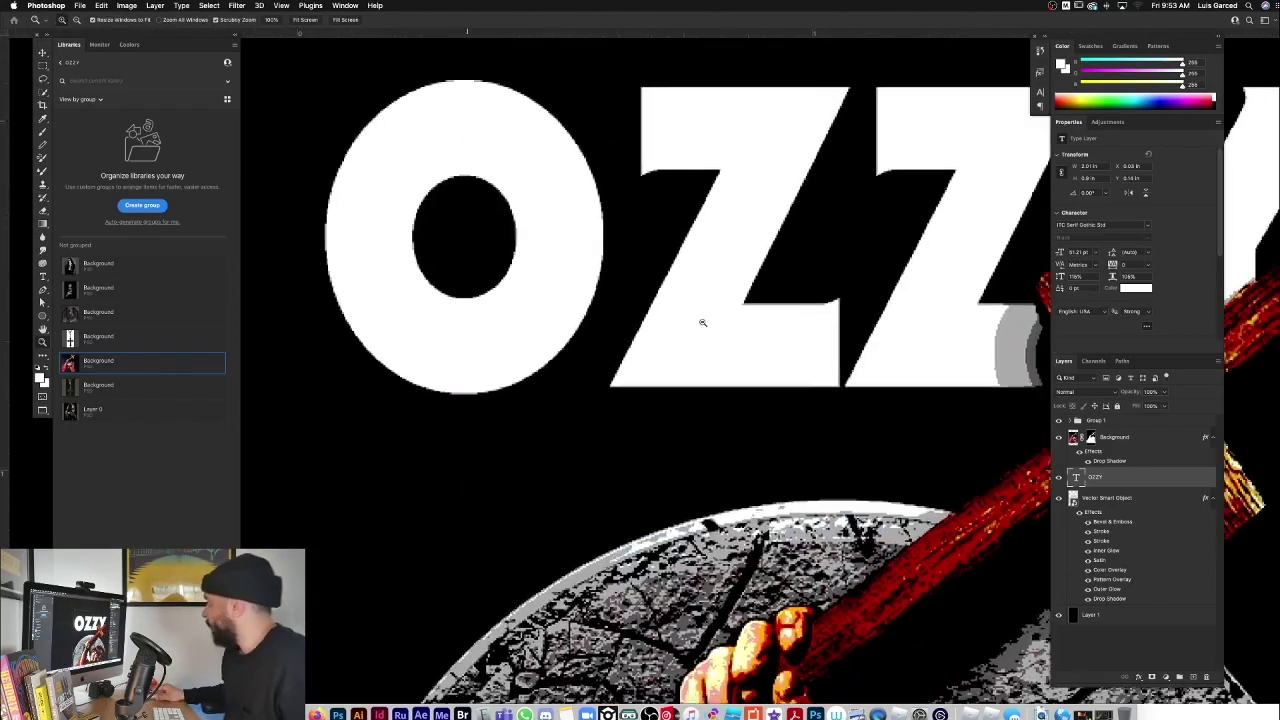
{"action": "left_click", "coordinate": [702, 322], "text": "alt"}
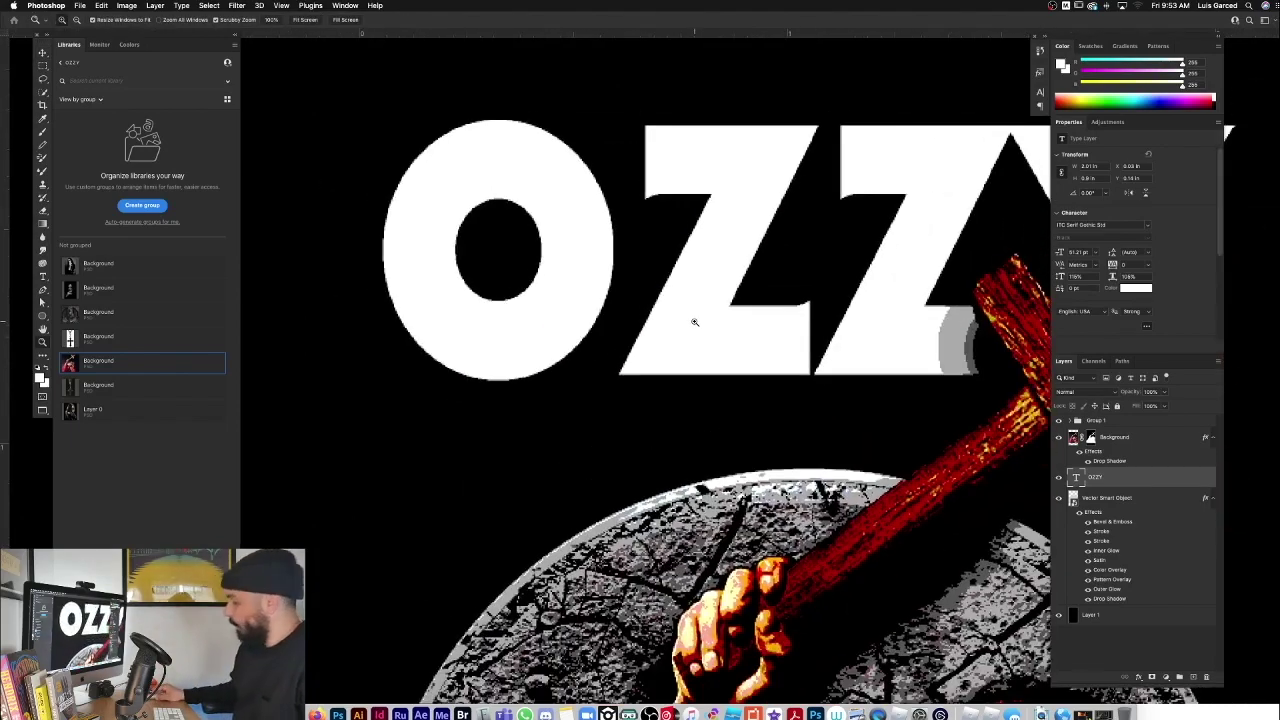
{"action": "key", "text": "super+minus"}
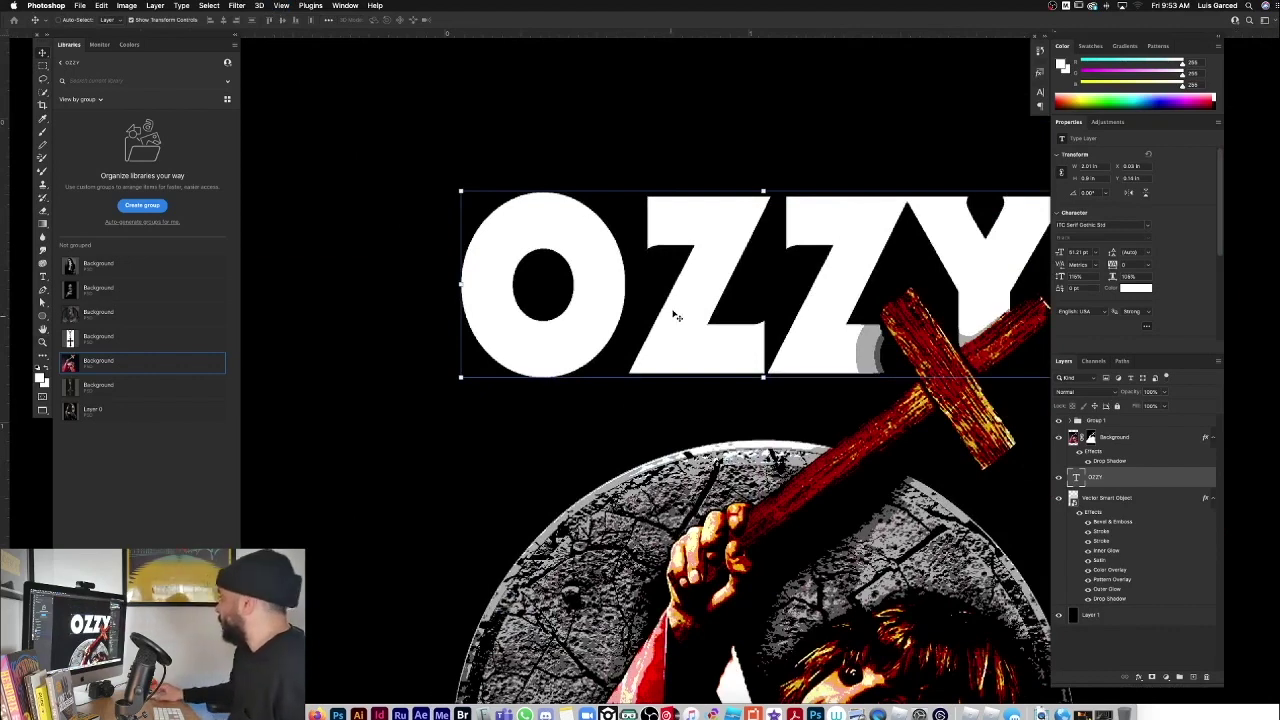
{"action": "left_click", "coordinate": [1078, 500]}
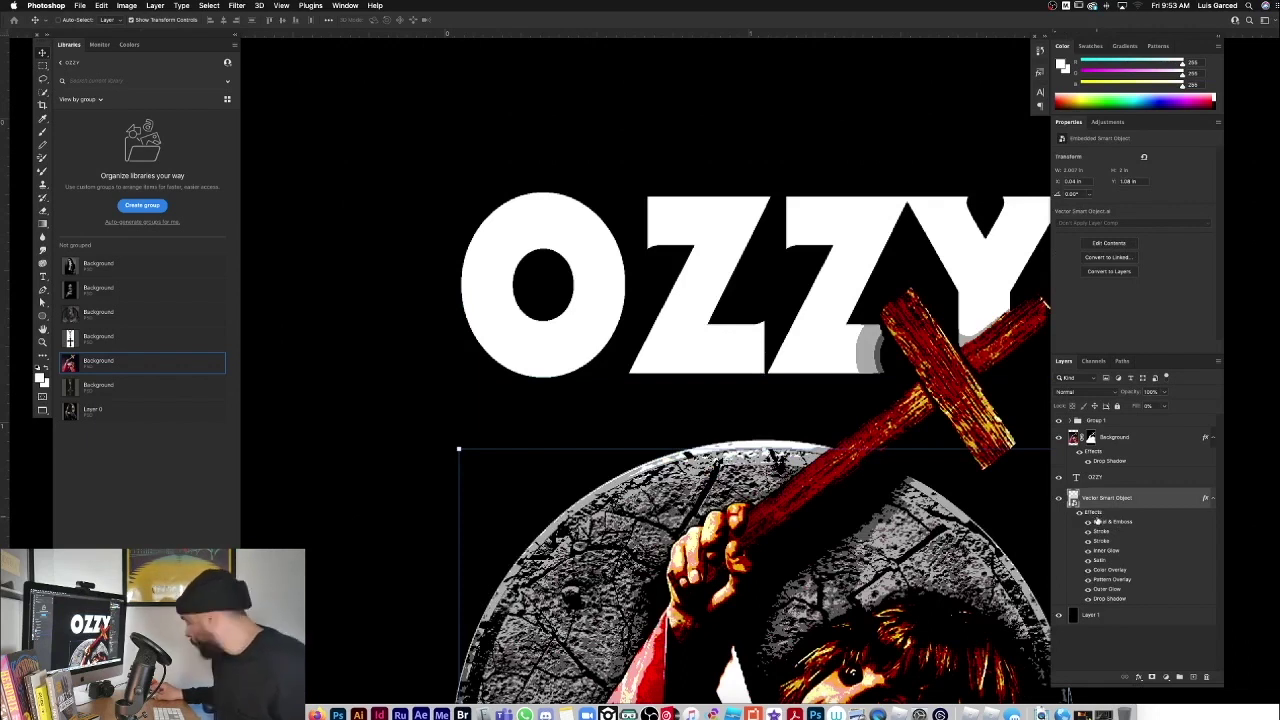
{"action": "left_click_drag", "start_coordinate": [1105, 503], "coordinate": [1104, 485]}
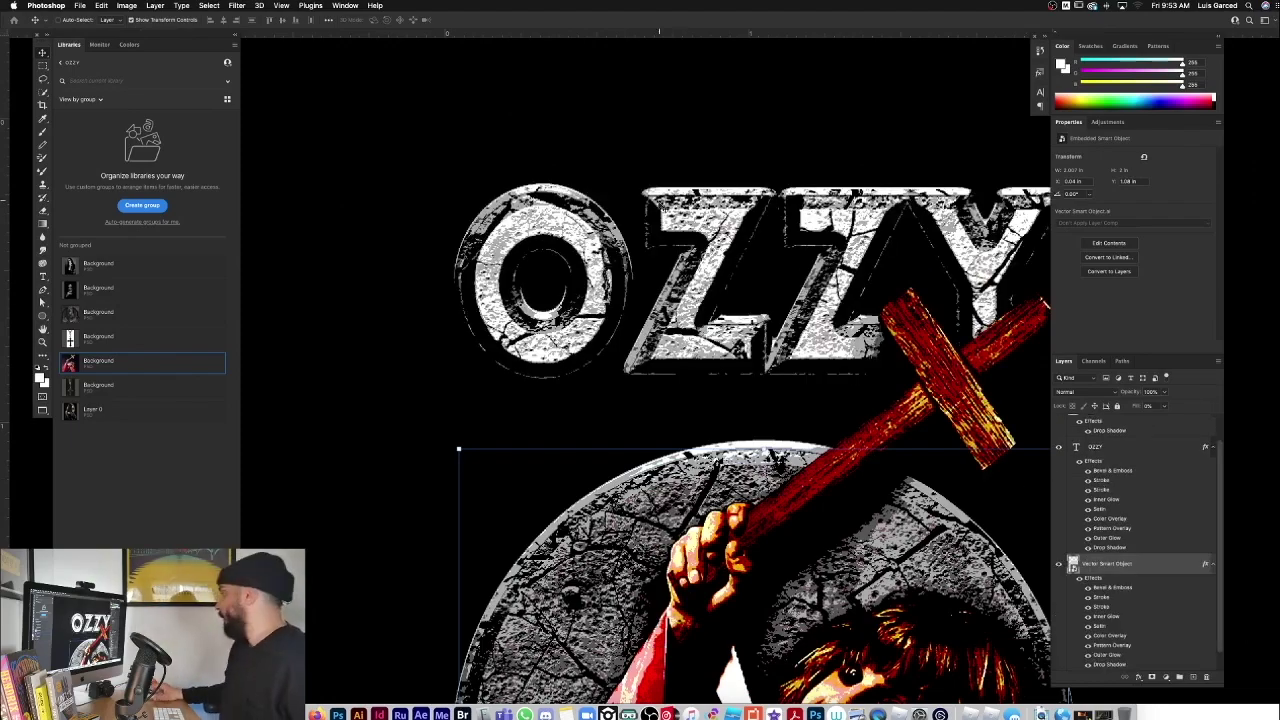
Step: Open Scale Layer Effects for the OZZY text and preview the stone effects at 60, 50 and 40%
{"action": "key", "text": "z"}
{"action": "mouse_move", "coordinate": [790, 342]}
{"action": "left_mouse_down"}
{"action": "mouse_move", "coordinate": [812, 342]}
{"action": "mouse_move", "coordinate": [762, 343]}
{"action": "mouse_move", "coordinate": [826, 344]}
{"action": "mouse_move", "coordinate": [798, 343]}
{"action": "left_mouse_up"}
{"action": "left_click_drag", "start_coordinate": [730, 311], "coordinate": [760, 302]}
{"action": "left_click_drag", "start_coordinate": [860, 343], "coordinate": [767, 351]}
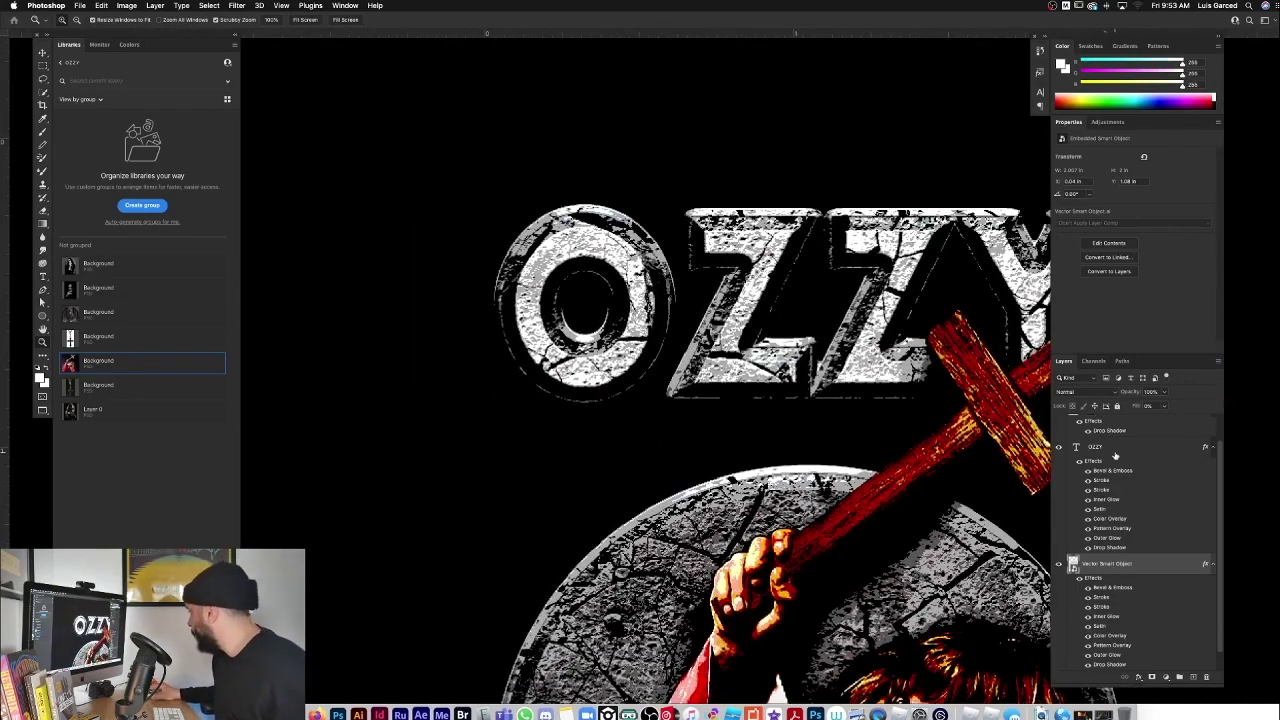
{"action": "left_click", "coordinate": [1150, 448]}
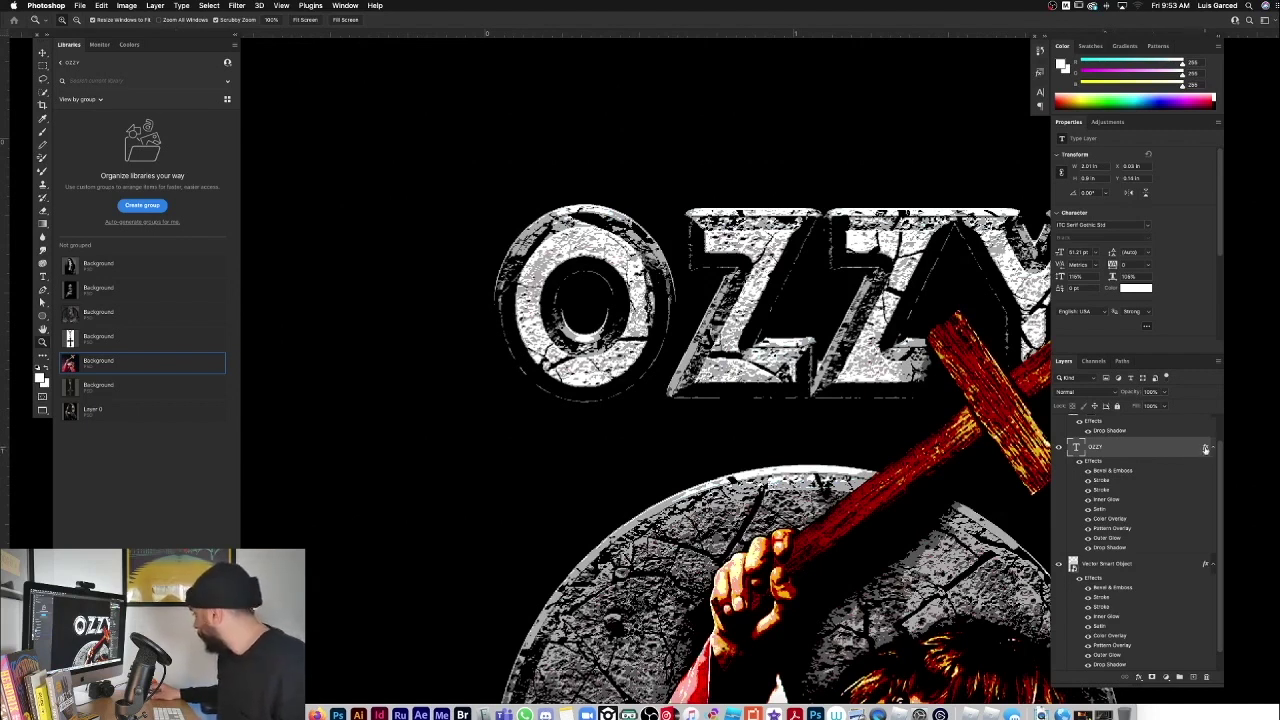
{"action": "right_click", "coordinate": [1206, 450]}
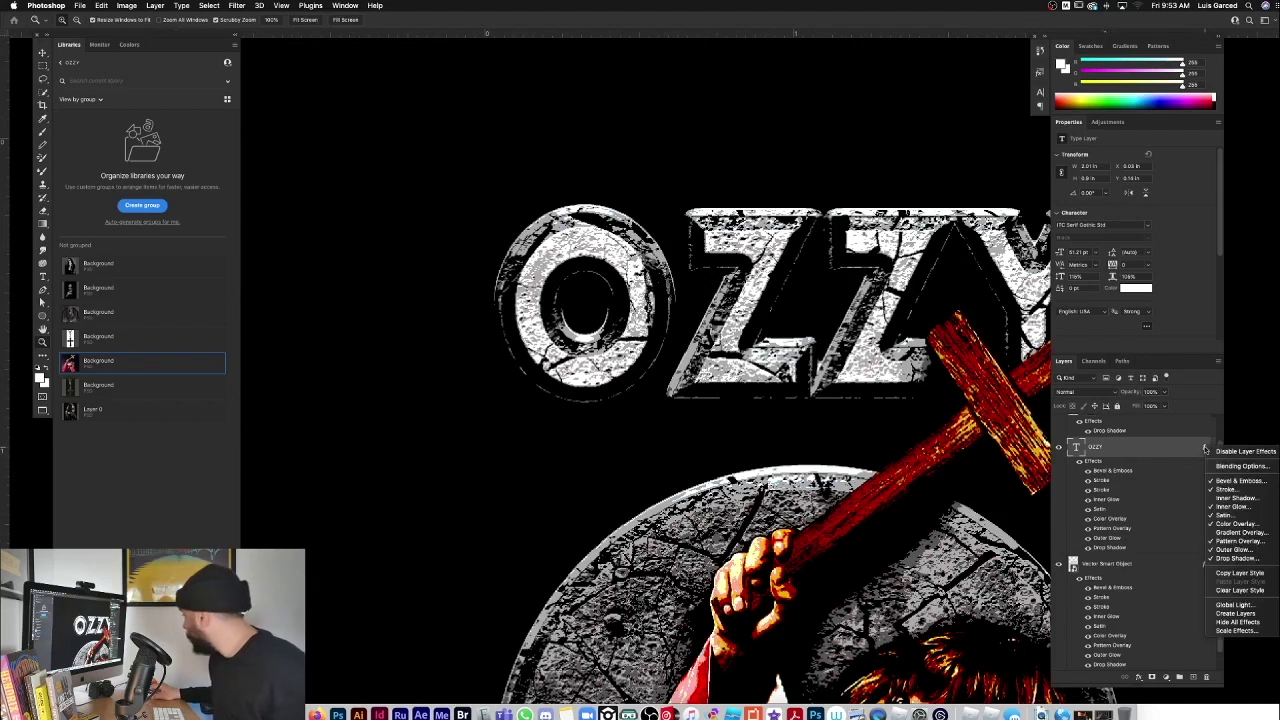
{"action": "left_click", "coordinate": [1236, 631]}
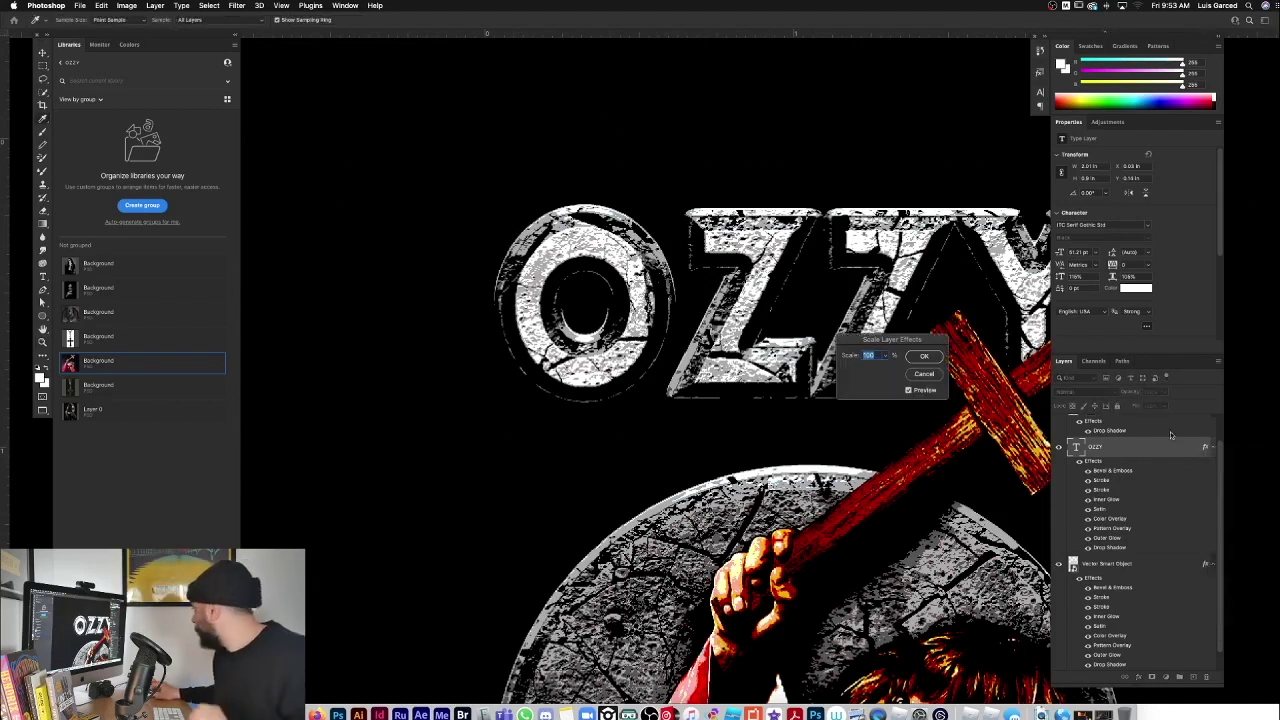
{"action": "type", "text": "60"}
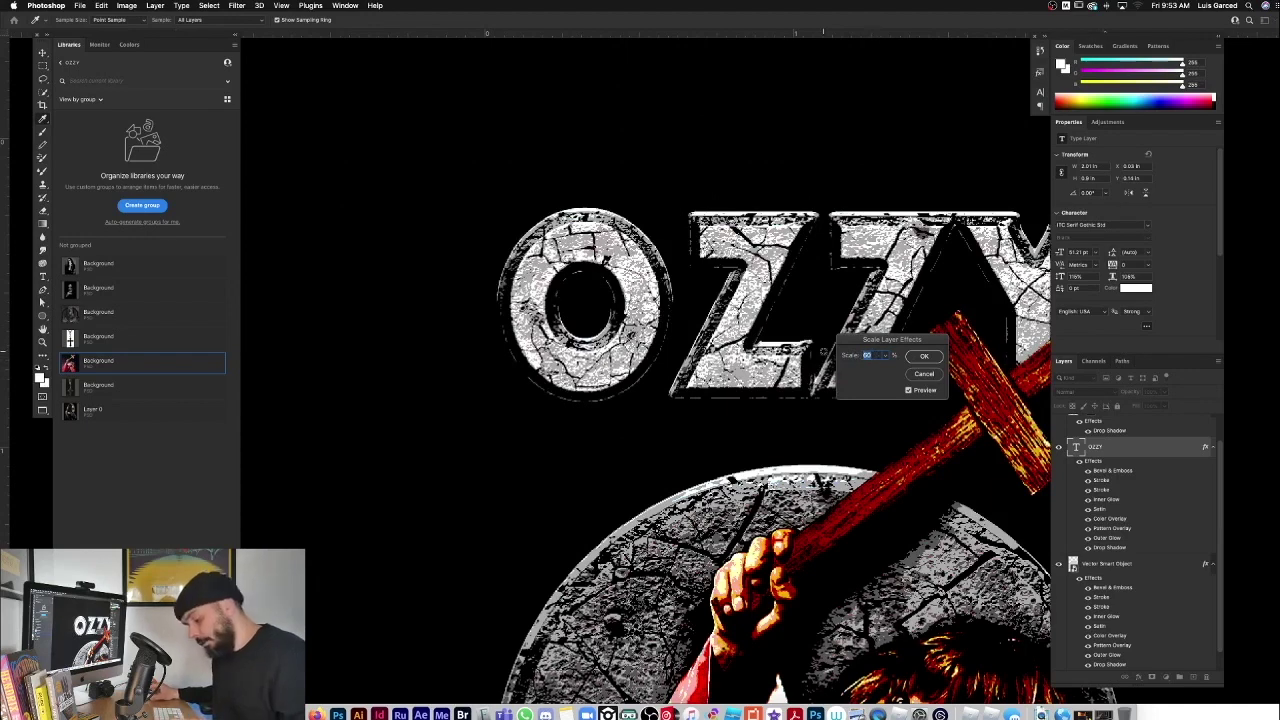
{"action": "type", "text": "50"}
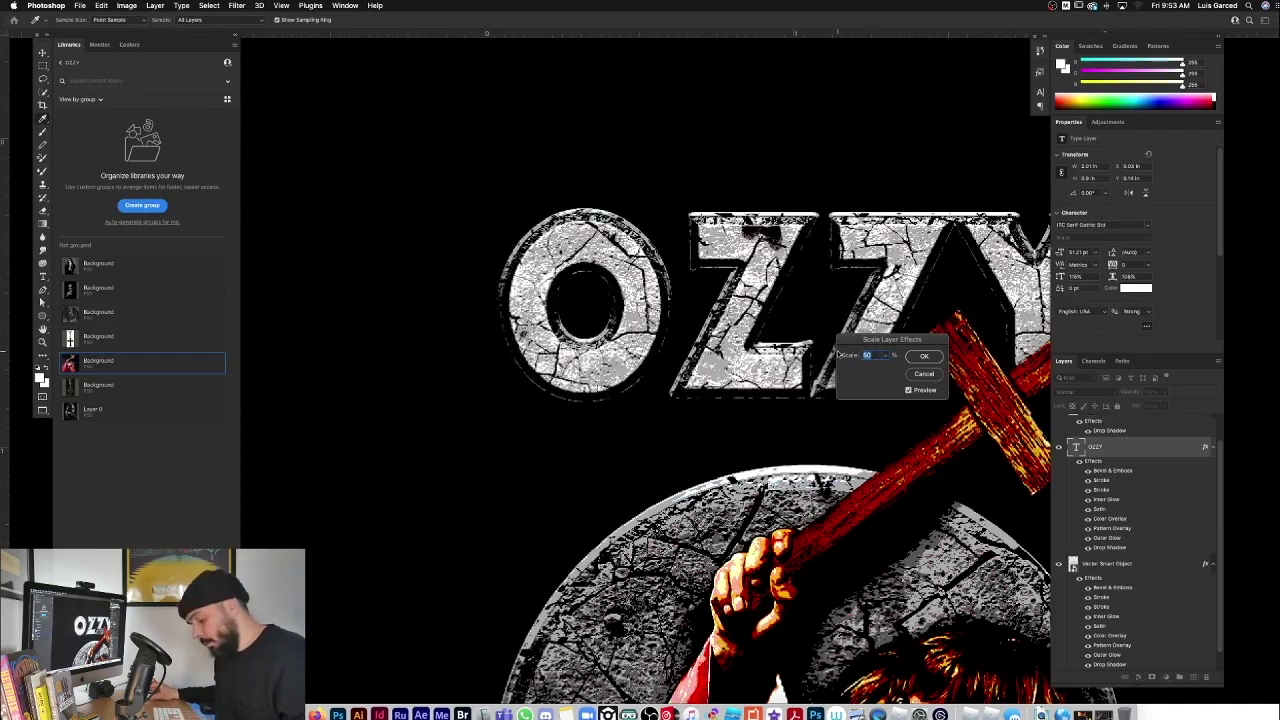
{"action": "type", "text": "40"}
{"action": "key", "text": "super+minus"}
{"action": "key", "text": "super+minus"}
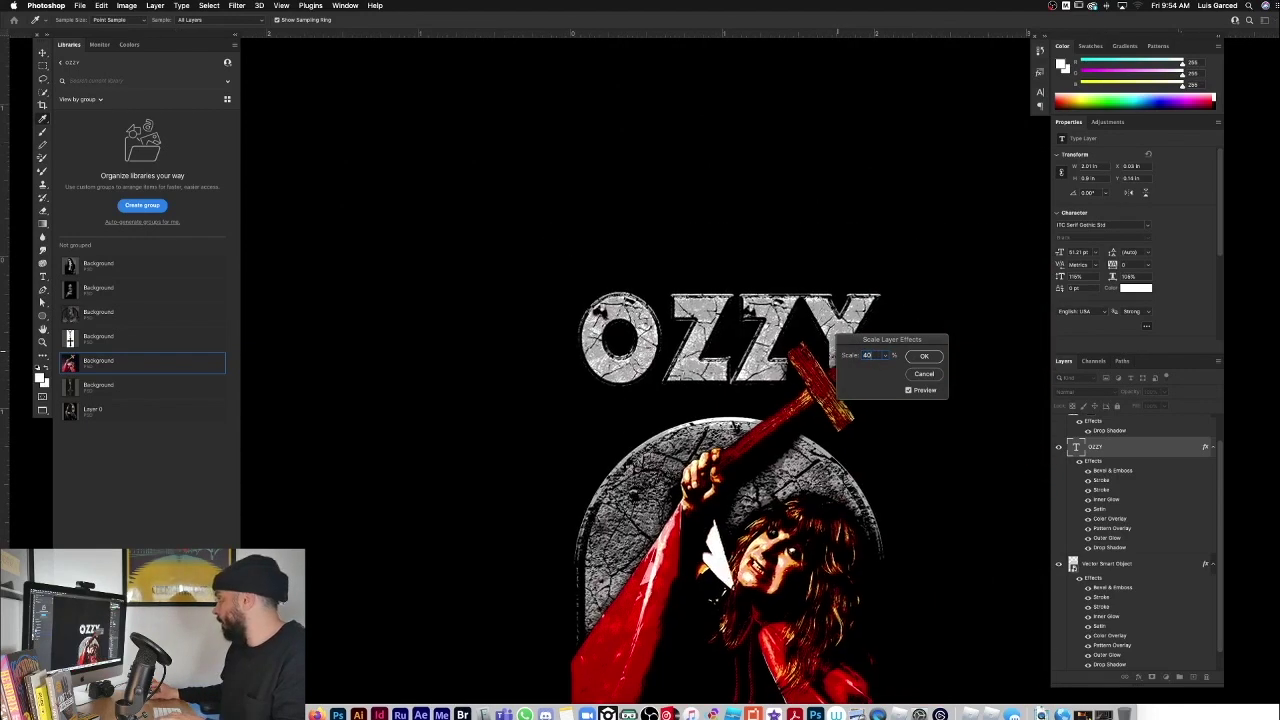
{"action": "key", "text": "super+minus"}
{"action": "key", "text": "super+plus"}
{"action": "key", "text": "super+plus"}
{"action": "key", "text": "super+plus"}
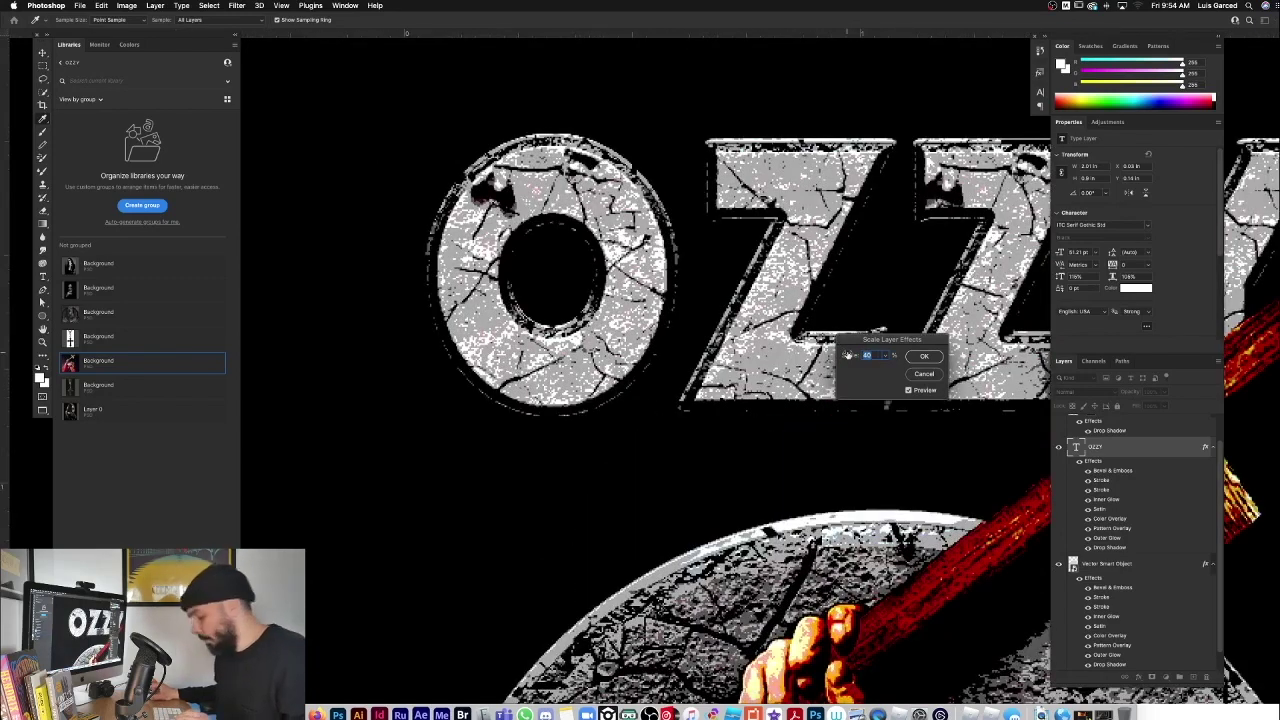
Step: Set the scale of the OZZY text's layer effects to 35% and apply it
{"action": "type", "text": "35"}
{"action": "key", "text": "super+minus"}
{"action": "key", "text": "super+minus"}
{"action": "key", "text": "super+minus"}
{"action": "key", "text": "super+minus"}
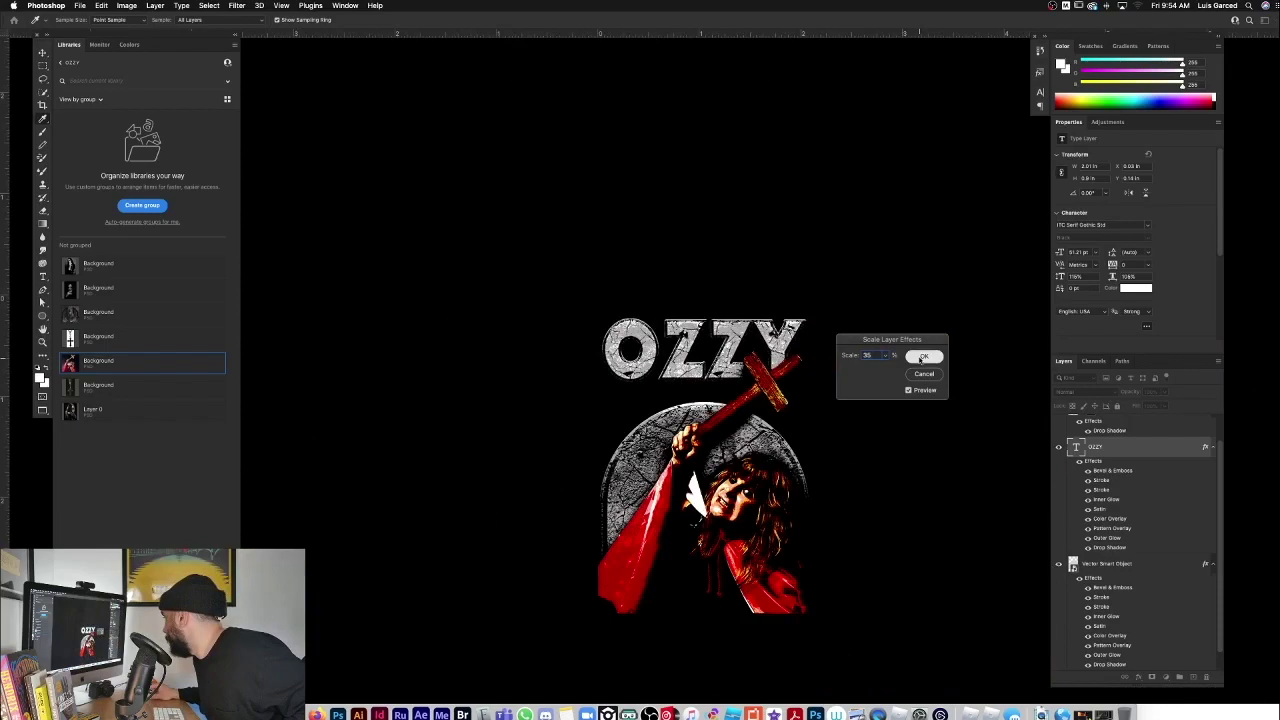
{"action": "left_click", "coordinate": [923, 357]}
Step: Place the skull-and-cross necklace image from the library into the design and position it over the O of OZZY
{"action": "scroll", "coordinate": [730, 360], "scroll_direction": "up", "scroll_amount": 5}
{"action": "left_click_drag", "start_coordinate": [736, 424], "coordinate": [123, 341]}
{"action": "key", "text": "super+z"}
{"action": "key", "text": "super+space"}
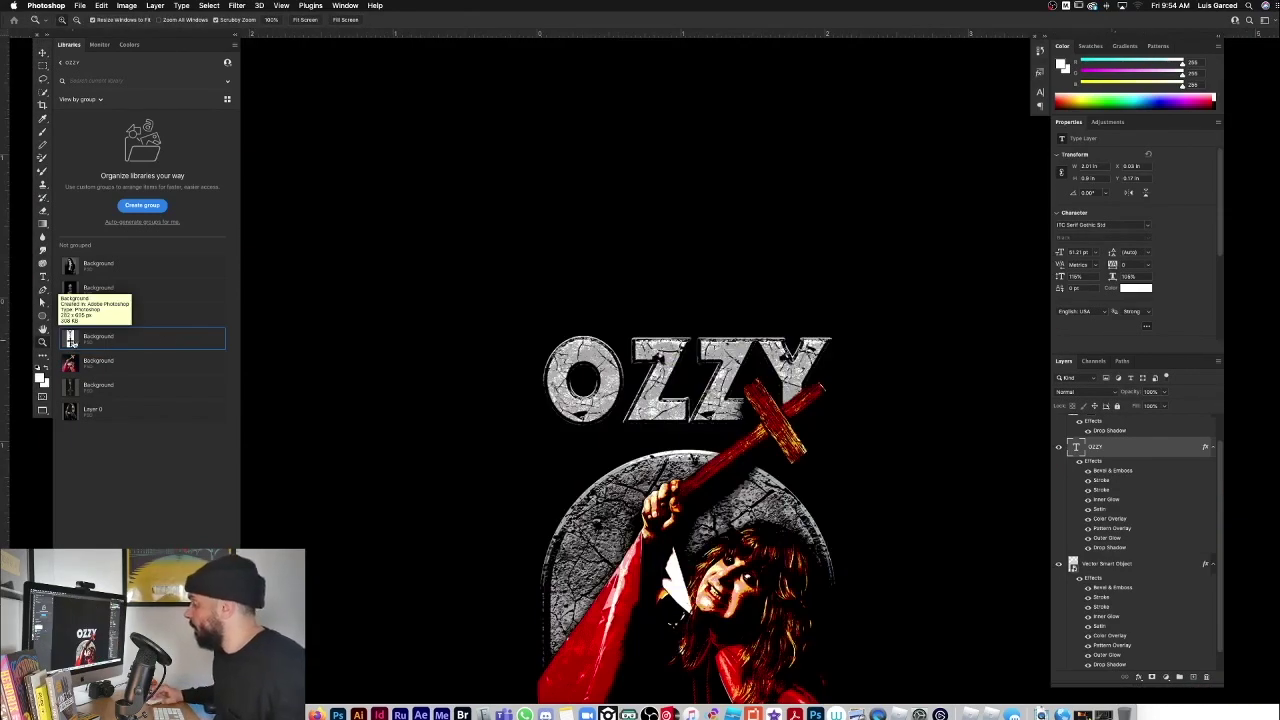
{"action": "left_click_drag", "start_coordinate": [632, 404], "coordinate": [633, 404]}
{"action": "left_click_drag", "start_coordinate": [739, 141], "coordinate": [666, 322]}
{"action": "key", "text": "Return"}
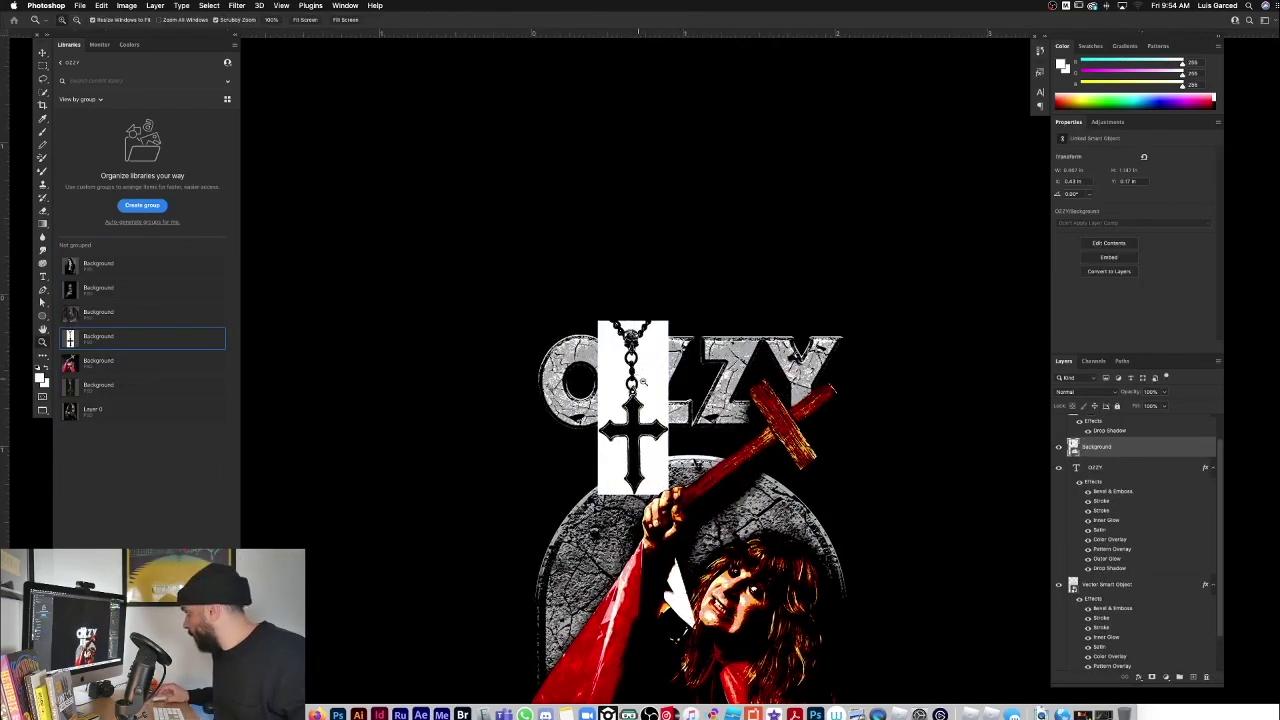
{"action": "left_click", "coordinate": [638, 367]}
{"action": "key", "text": "v"}
{"action": "left_click_drag", "start_coordinate": [665, 354], "coordinate": [614, 351]}
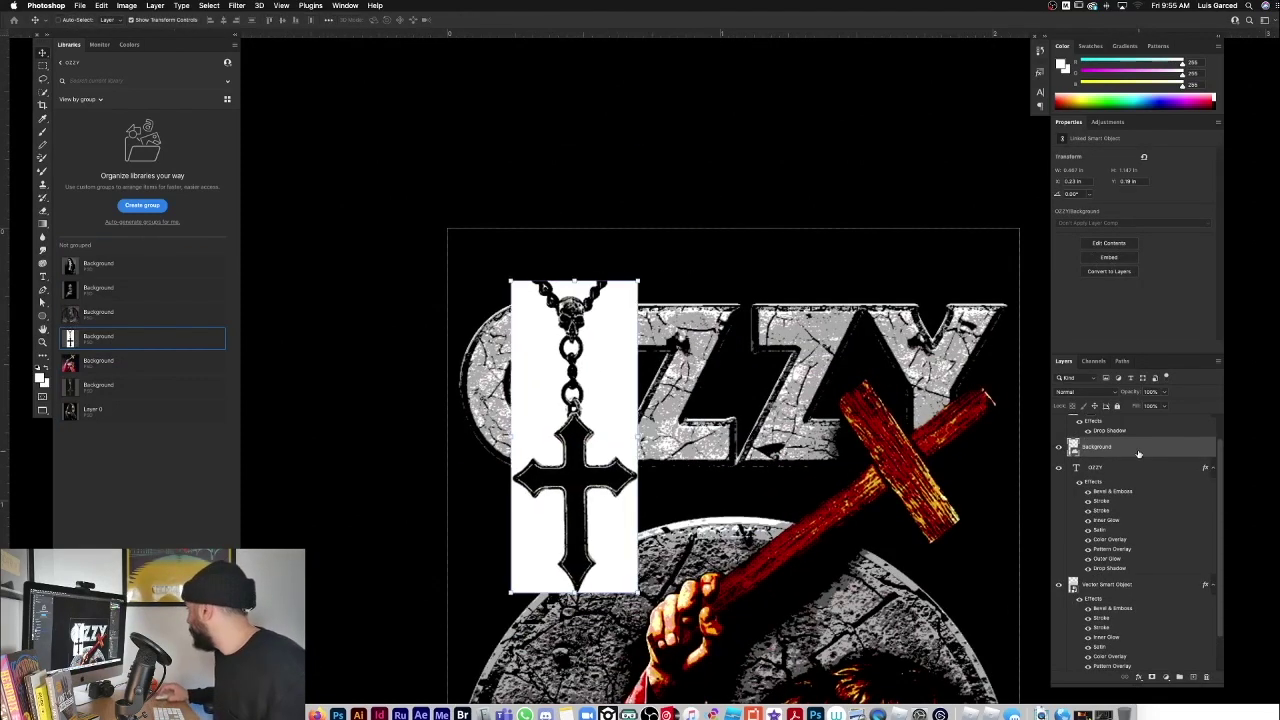
Step: Rasterize the cross necklace smart object and remove its white background
{"action": "scroll", "coordinate": [1236, 517], "scroll_direction": "up", "scroll_amount": 1}
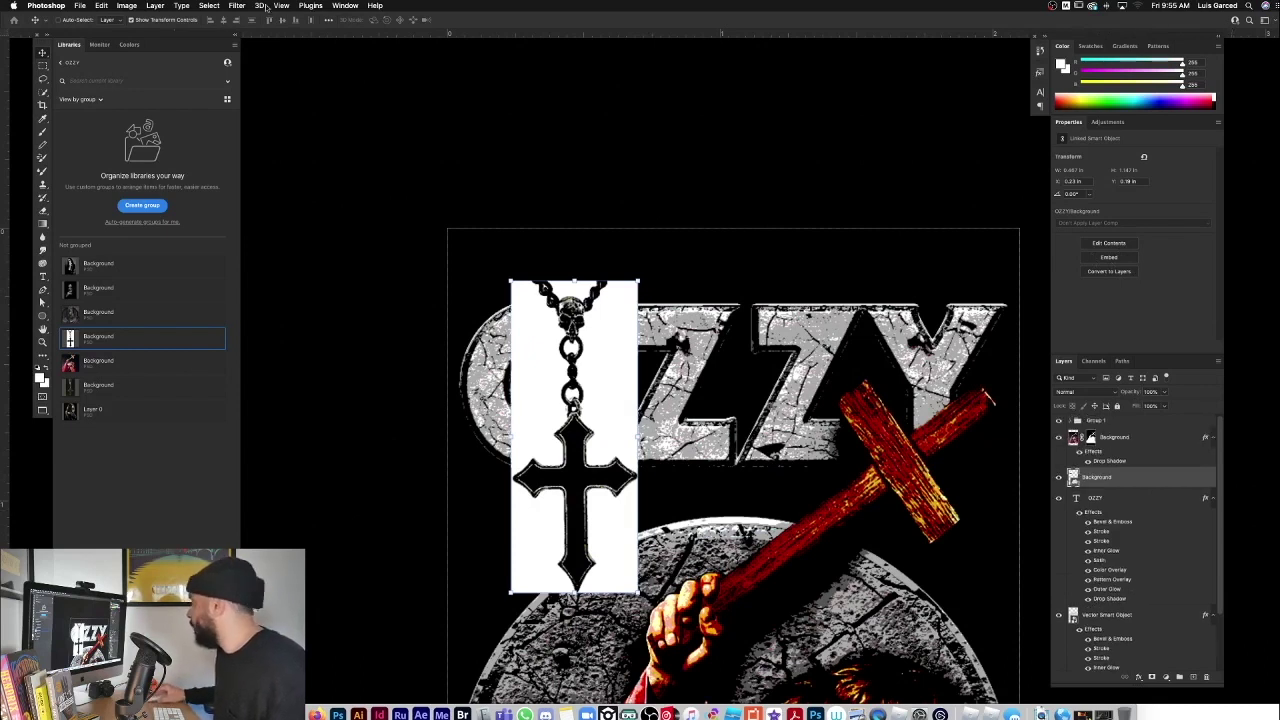
{"action": "left_click", "coordinate": [137, 5]}
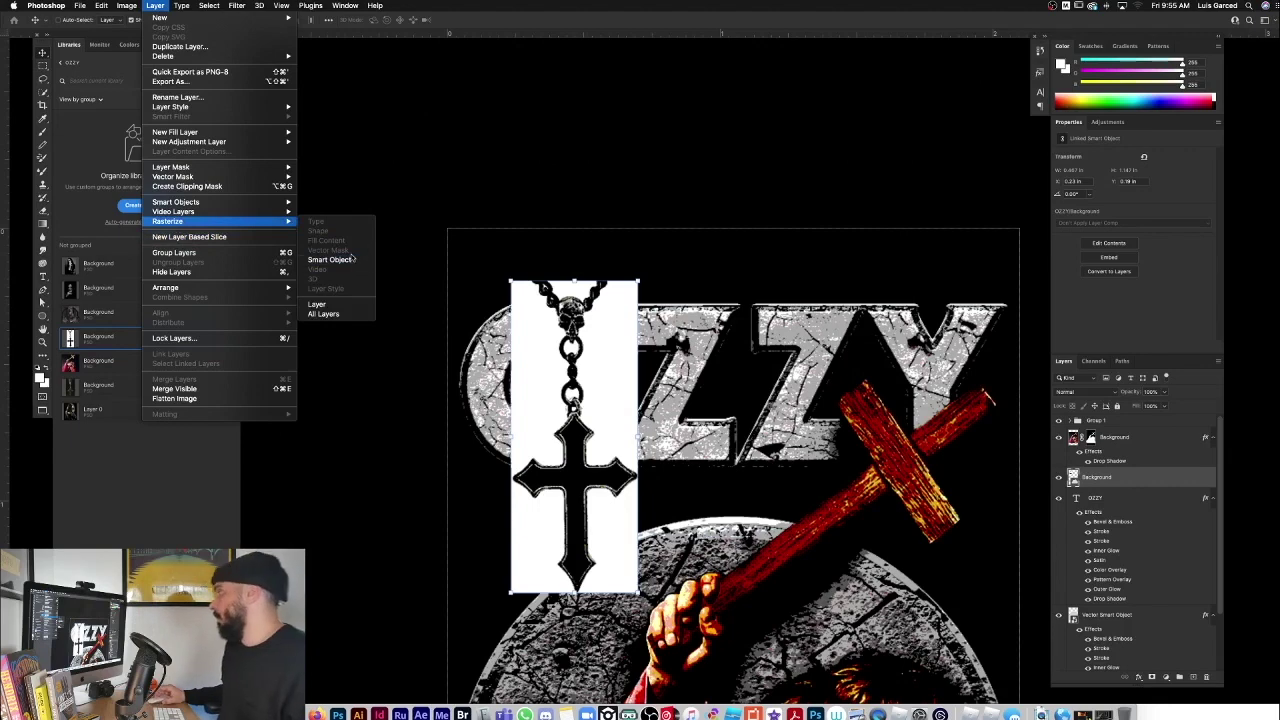
{"action": "left_click", "coordinate": [360, 259]}
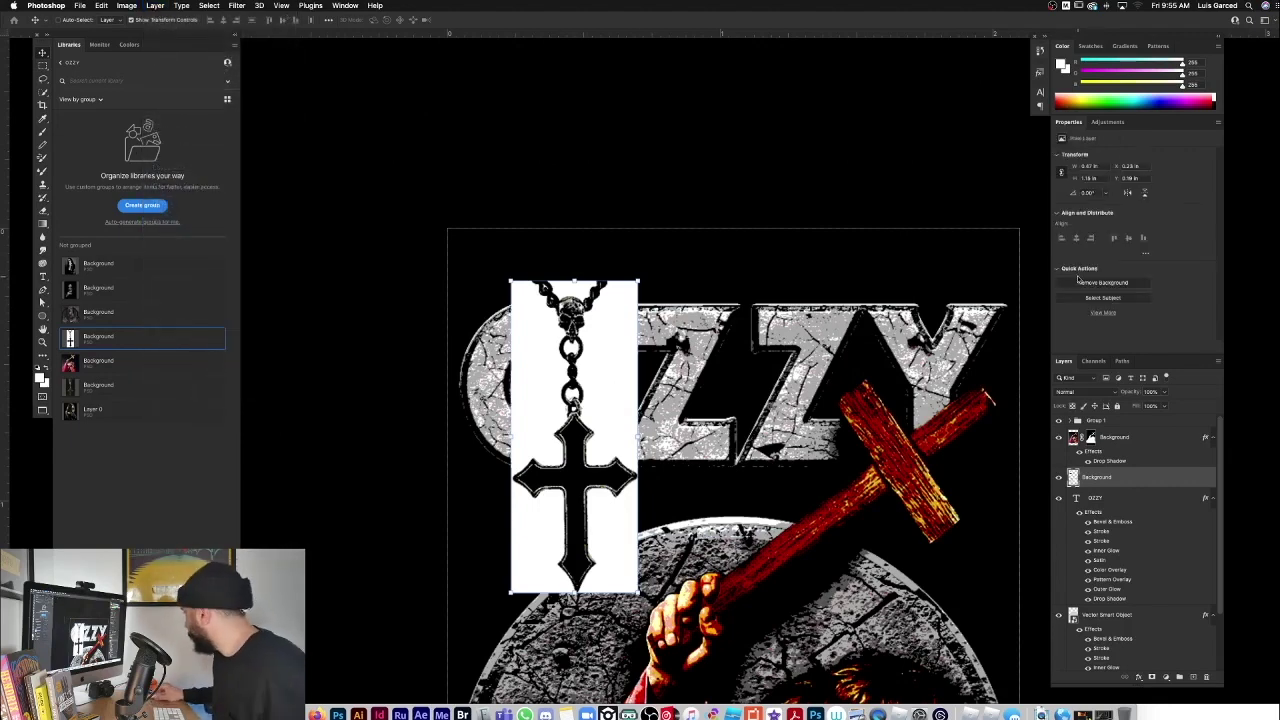
{"action": "left_click", "coordinate": [1078, 283]}
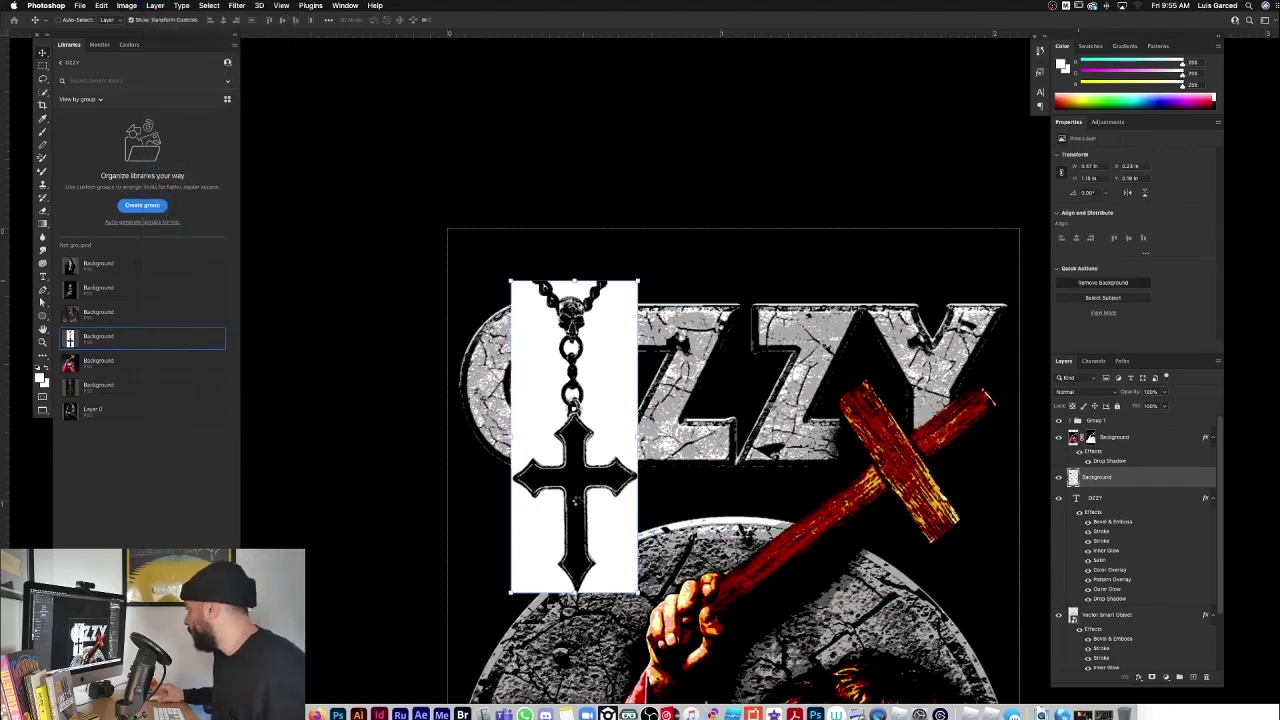
Step: Hide the leftover white inside the two large chain links by selecting each area and filling it black on the necklace's layer mask
{"action": "key", "text": "z"}
{"action": "left_click_drag", "start_coordinate": [585, 349], "coordinate": [650, 349]}
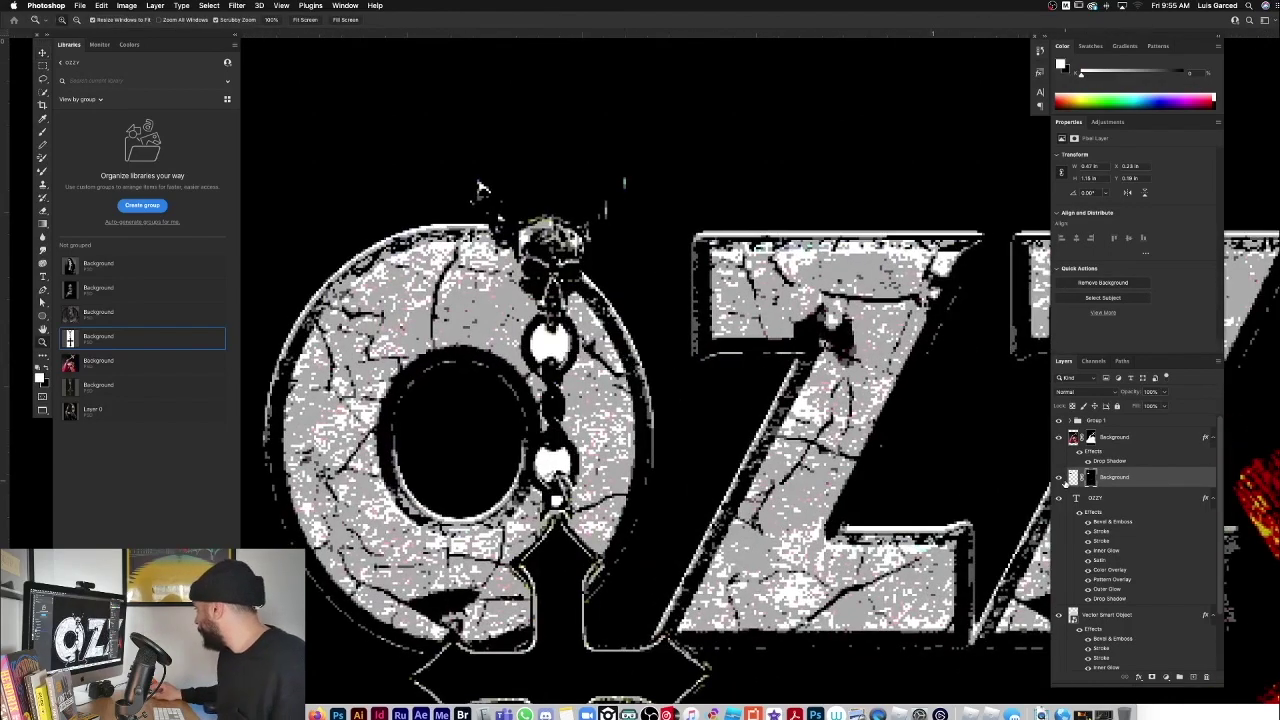
{"action": "key", "text": "w"}
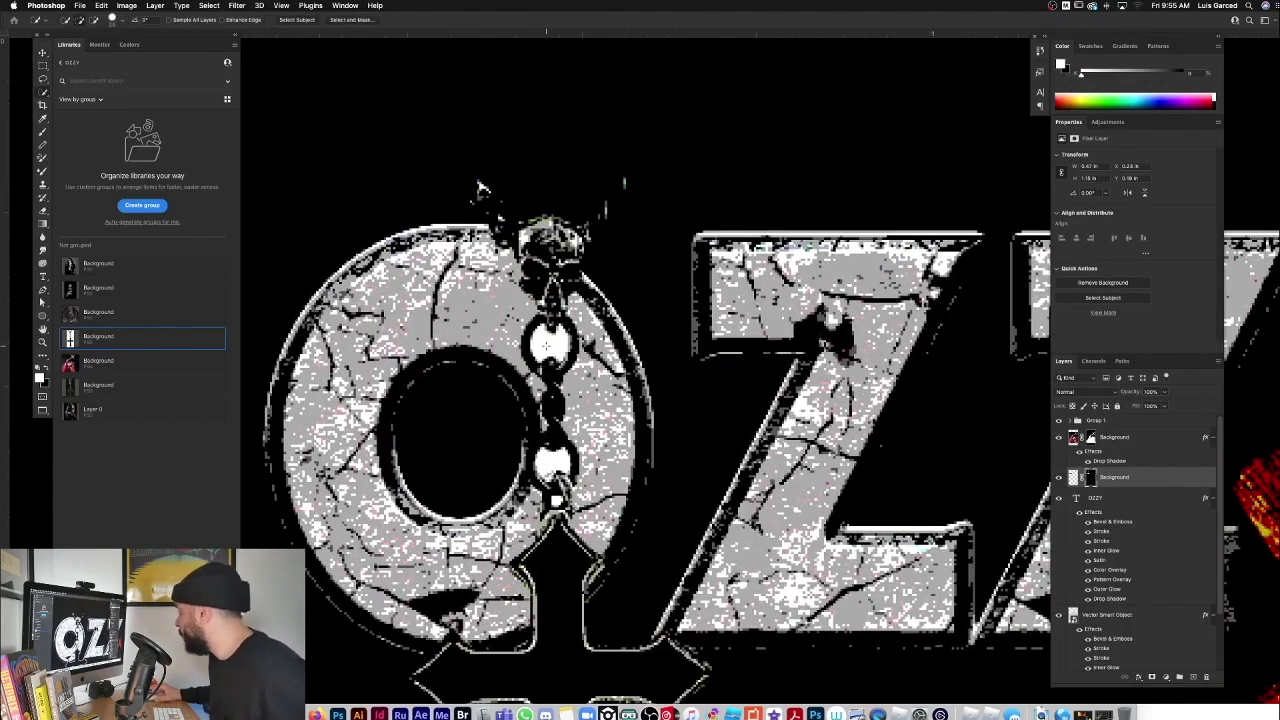
{"action": "key", "text": "shift+w"}
{"action": "left_click", "coordinate": [547, 347]}
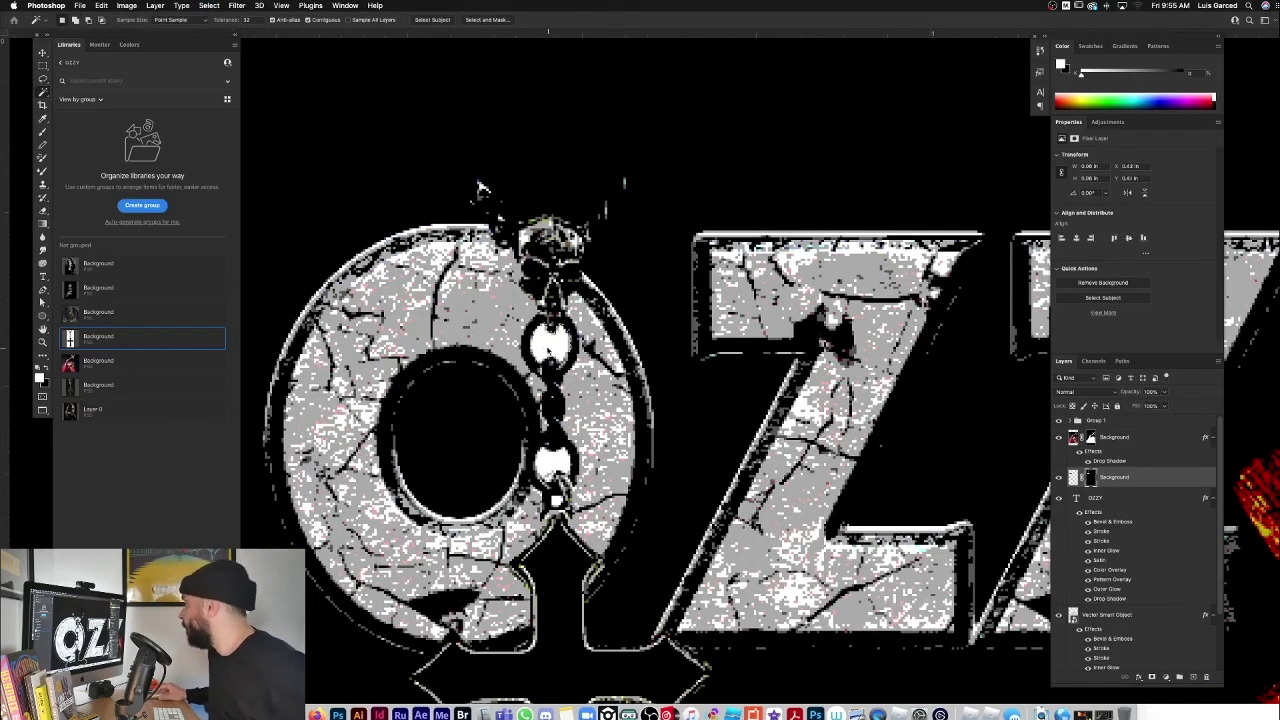
{"action": "left_click", "coordinate": [1090, 477]}
{"action": "key", "text": "b"}
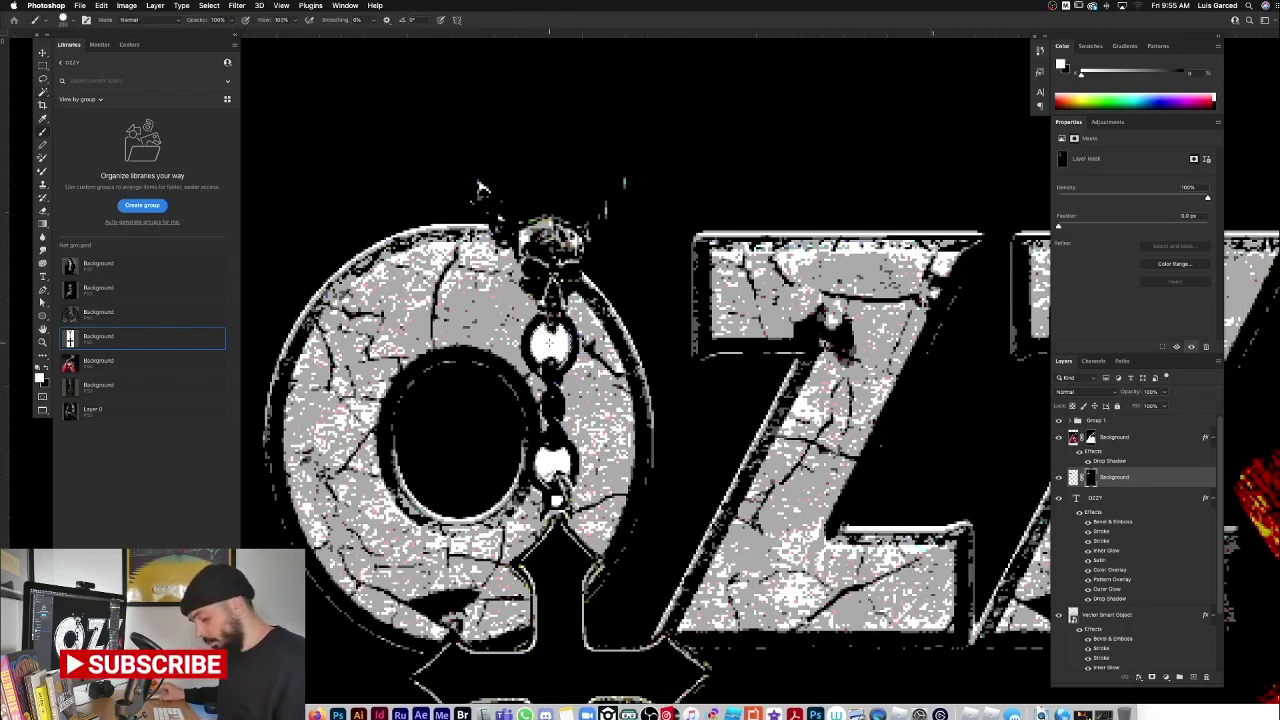
{"action": "key", "text": "x"}
{"action": "key", "text": "alt+BackSpace"}
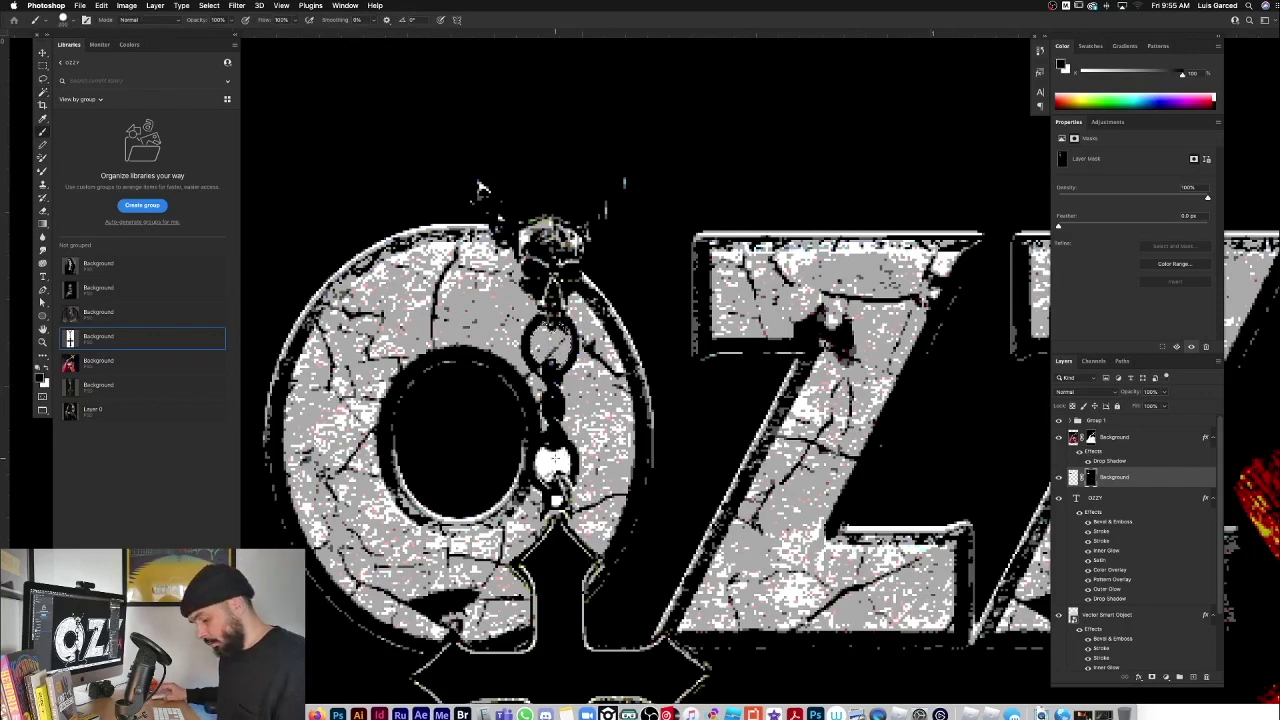
{"action": "key", "text": "w"}
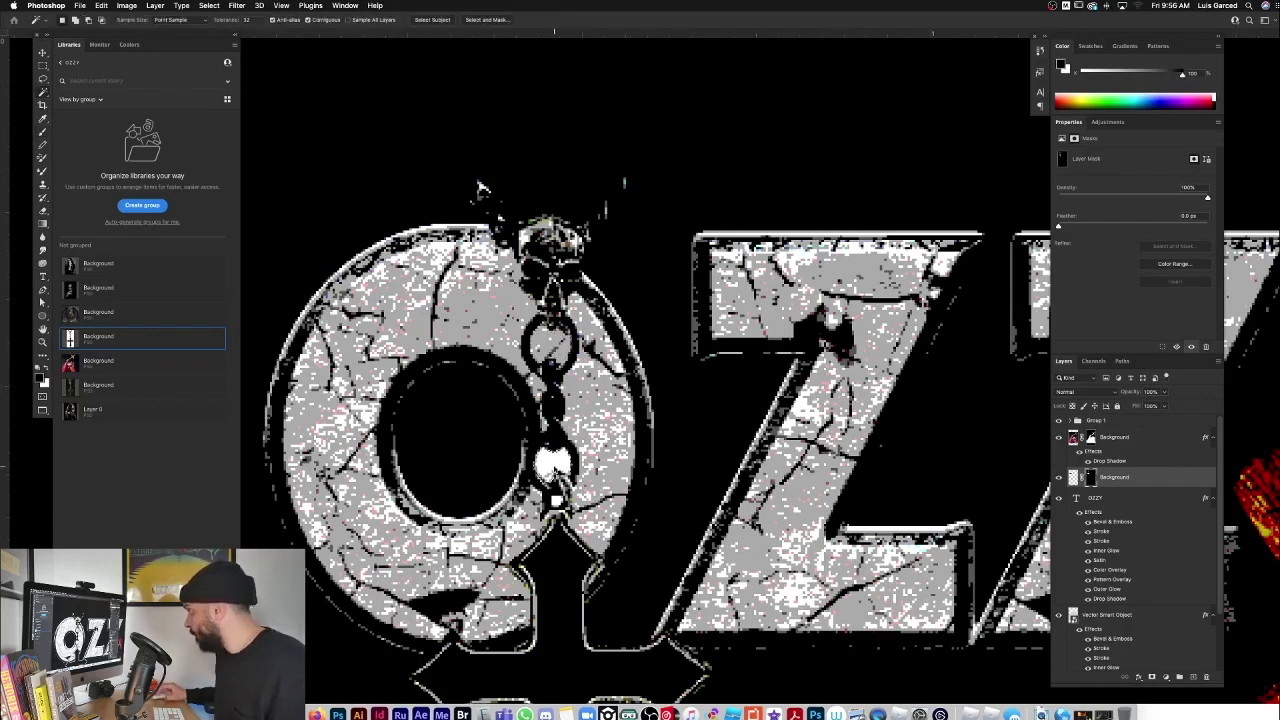
{"action": "key", "text": "b"}
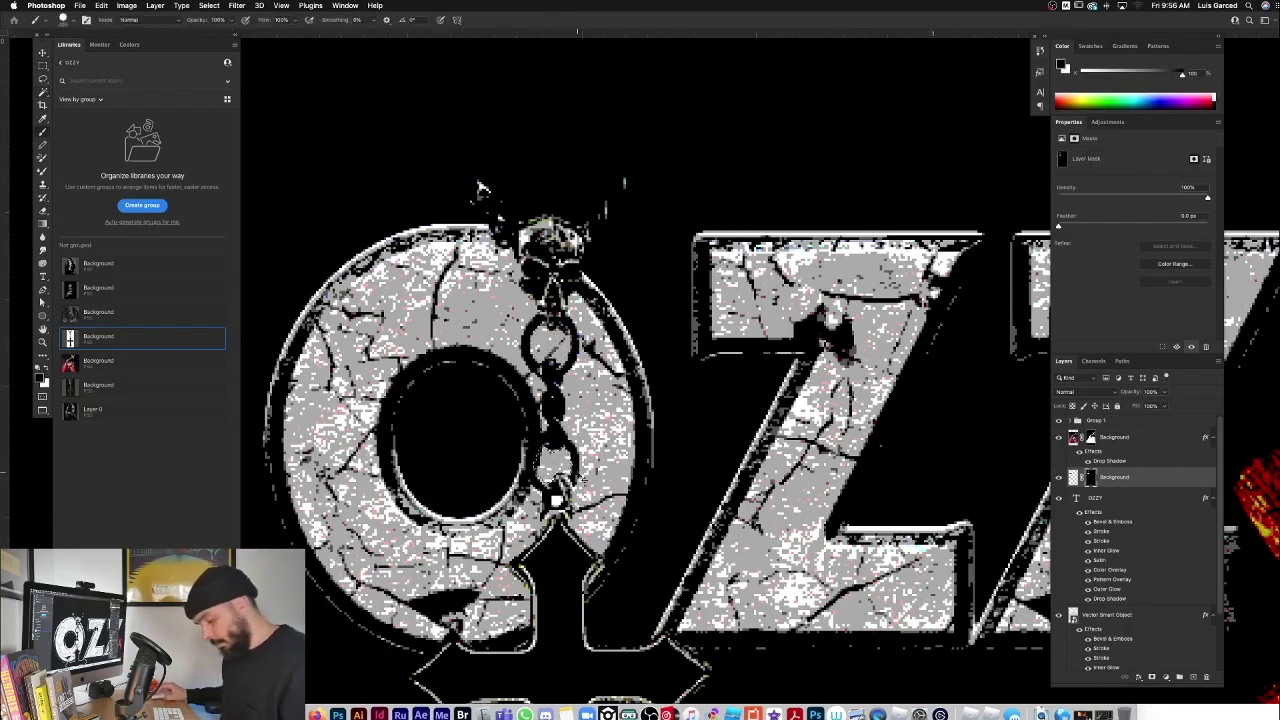
Step: Scale the cross necklace down to about 0.41 in wide and move it to hang from the lower edge of the O
{"action": "key", "text": "super+minus"}
{"action": "key", "text": "super+minus"}
{"action": "key", "text": "v"}
{"action": "right_click", "coordinate": [605, 490]}
{"action": "left_click_drag", "start_coordinate": [641, 424], "coordinate": [631, 443]}
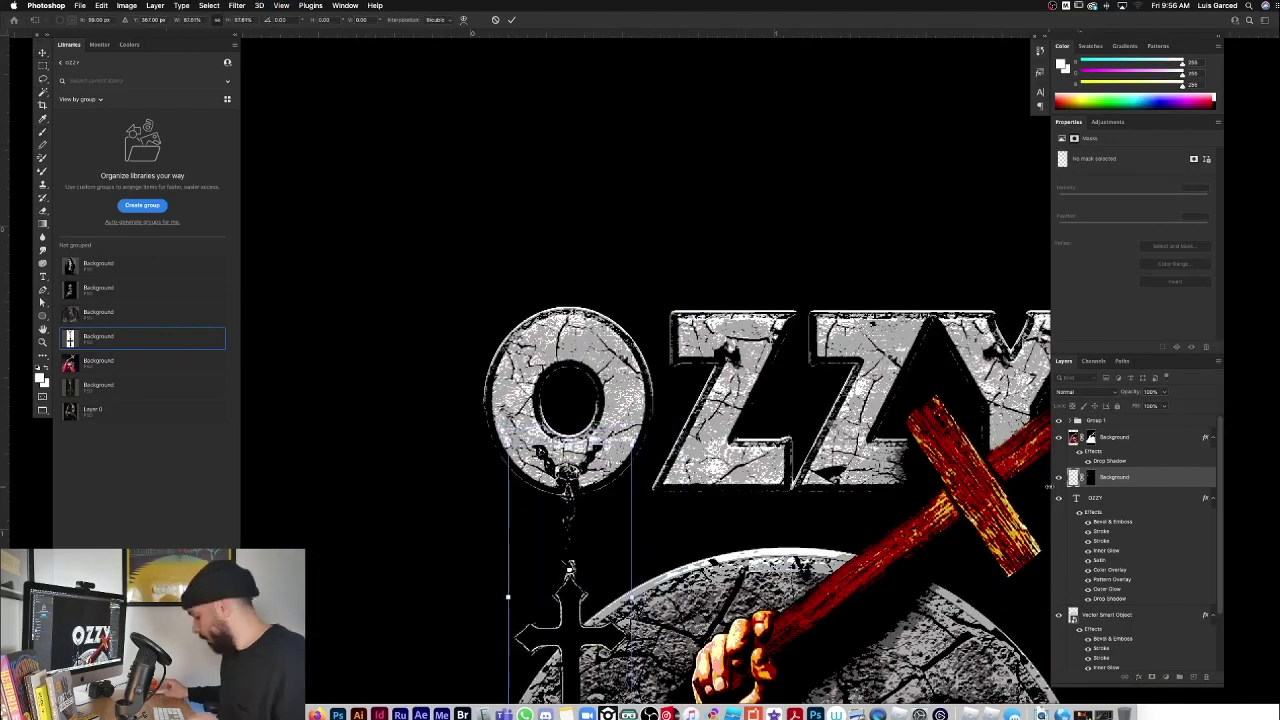
{"action": "key", "text": "Return"}
Step: Bring the cross necklace layer above Group 1 and shift the necklace up so its skull overlaps the lower part of the O
{"action": "left_click_drag", "start_coordinate": [1130, 477], "coordinate": [1118, 416]}
{"action": "key", "text": "z"}
{"action": "left_click_drag", "start_coordinate": [566, 515], "coordinate": [578, 515]}
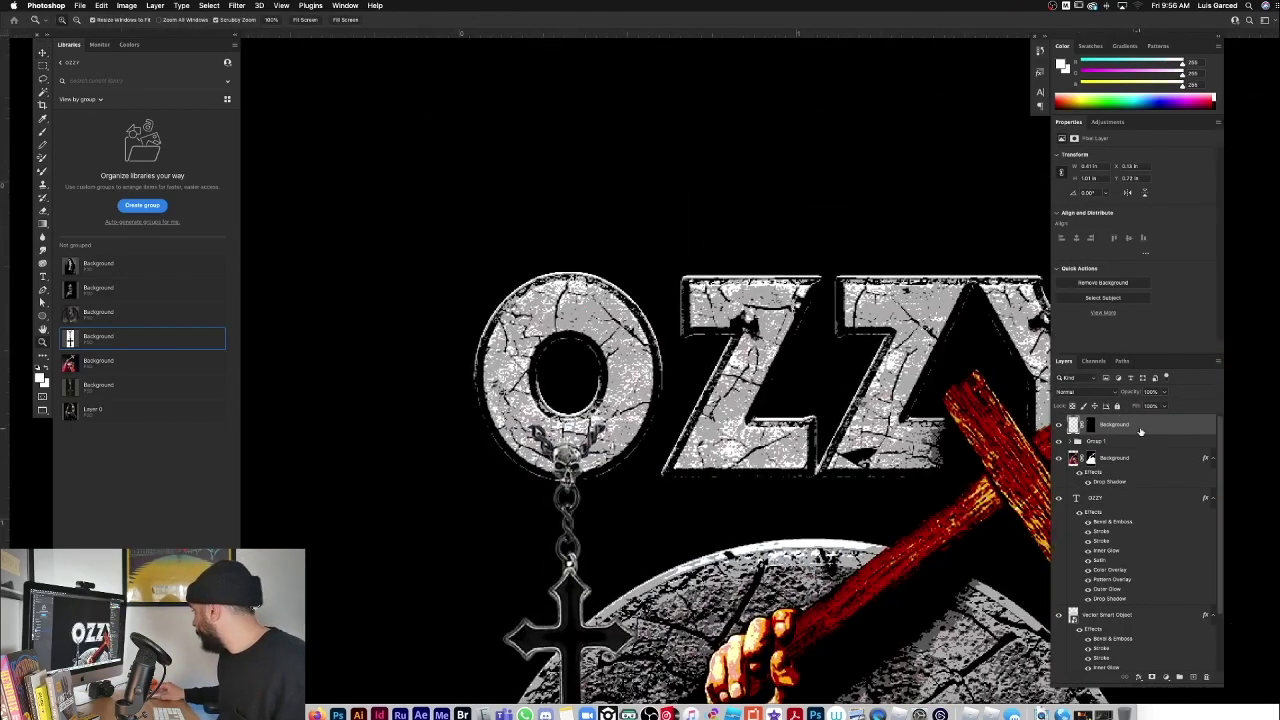
{"action": "key", "text": "v"}
{"action": "left_click_drag", "start_coordinate": [600, 462], "coordinate": [584, 431]}
{"action": "key", "text": "super+minus"}
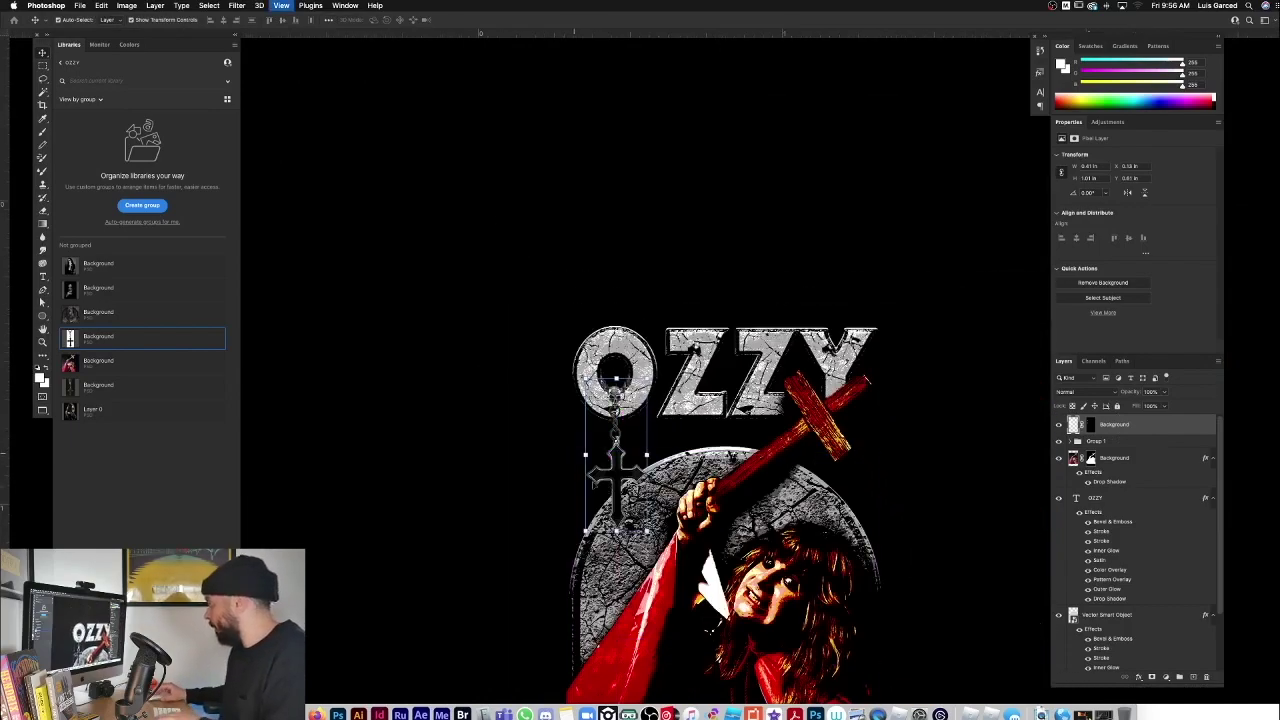
Step: Enlarge the cross necklace to about 0.46 in wide and position its skull over the lower part of the O
{"action": "key", "text": "super+plus"}
{"action": "key", "text": "z"}
{"action": "mouse_move", "coordinate": [588, 518]}
{"action": "left_mouse_down"}
{"action": "mouse_move", "coordinate": [629, 526]}
{"action": "mouse_move", "coordinate": [602, 522]}
{"action": "left_mouse_up"}
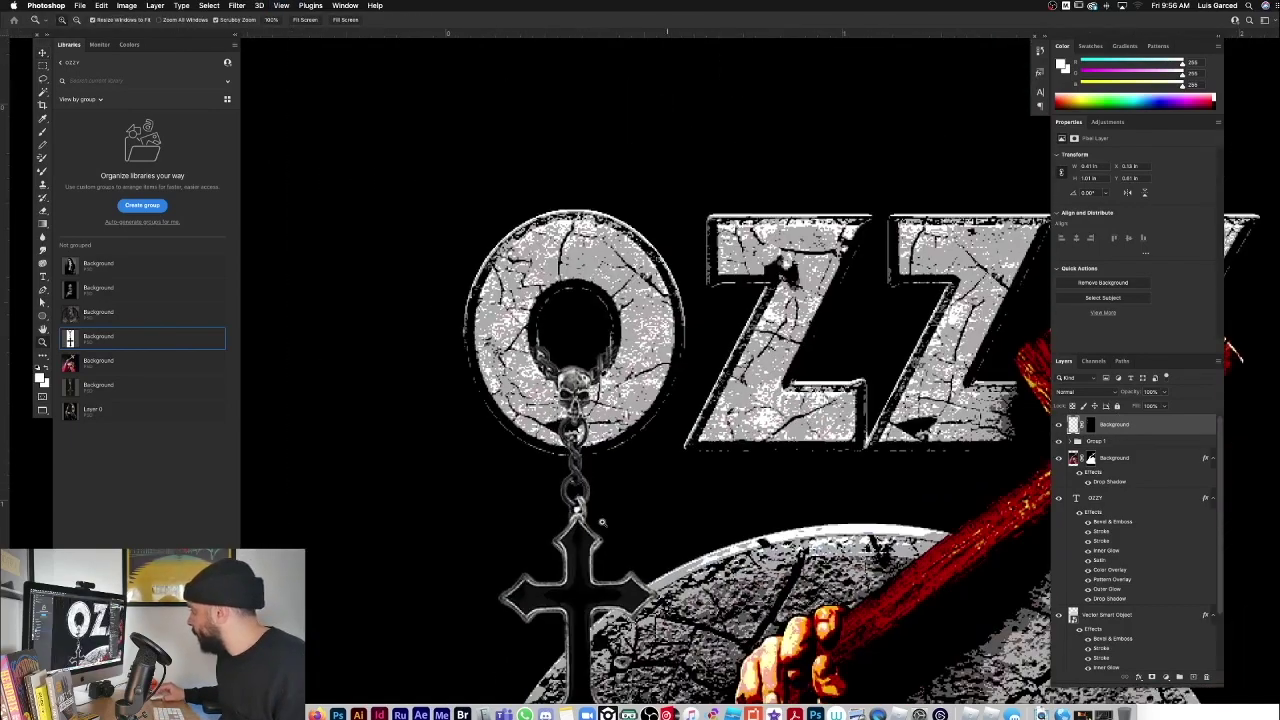
{"action": "key", "text": "super+minus"}
{"action": "key", "text": "super+minus"}
{"action": "key", "text": "super+minus"}
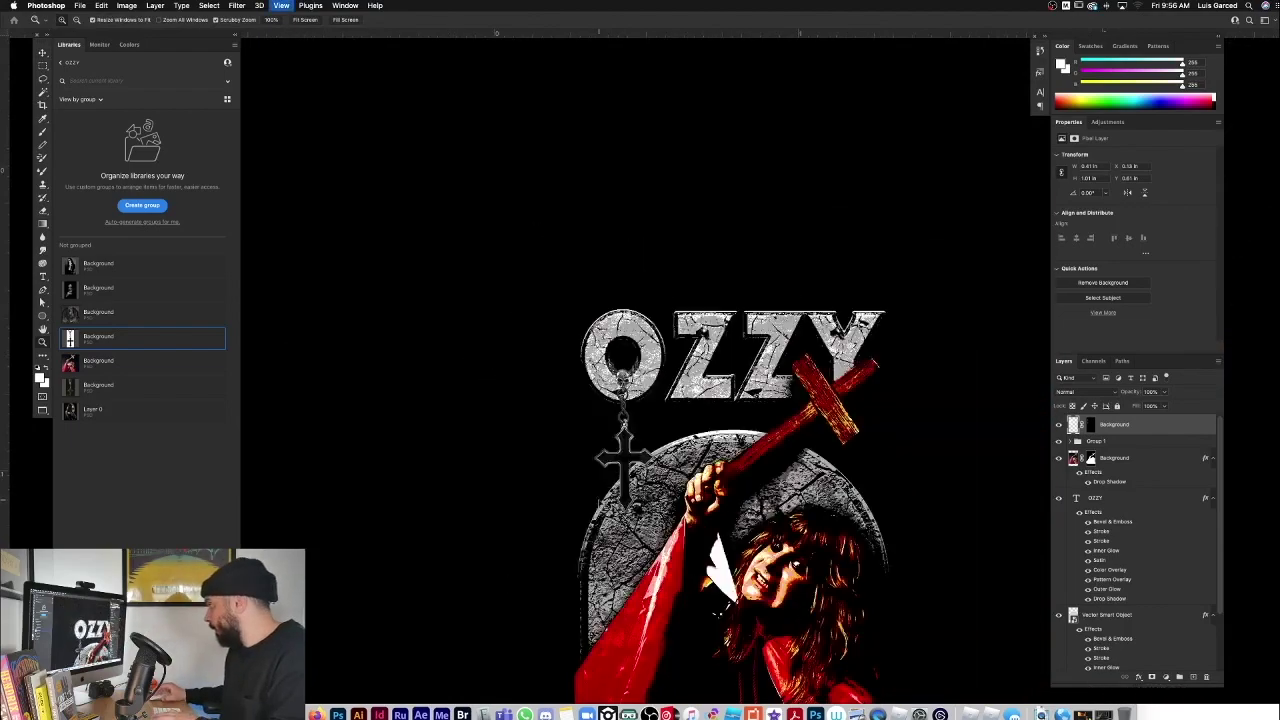
{"action": "left_click_drag", "start_coordinate": [634, 412], "coordinate": [711, 448]}
{"action": "key", "text": "super+t"}
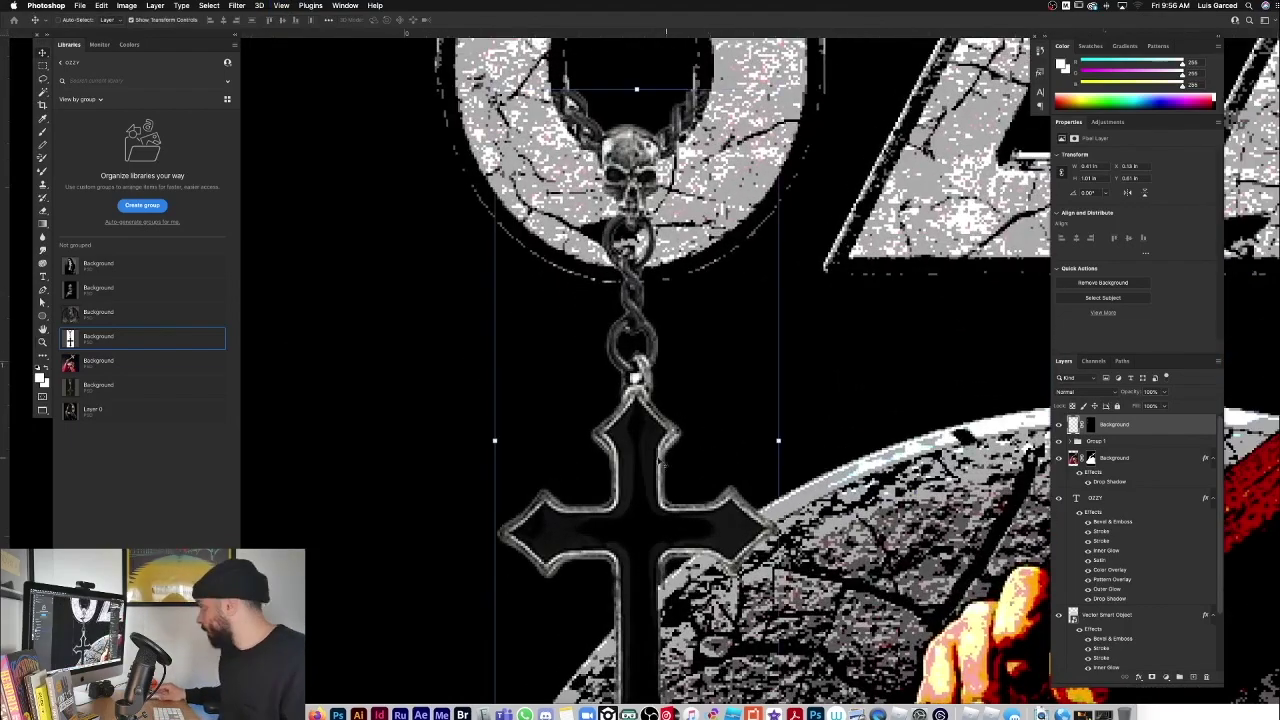
{"action": "key", "text": "super+minus"}
{"action": "left_click_drag", "start_coordinate": [737, 190], "coordinate": [750, 165]}
{"action": "key", "text": "Return"}
{"action": "left_click_drag", "start_coordinate": [668, 242], "coordinate": [674, 257]}
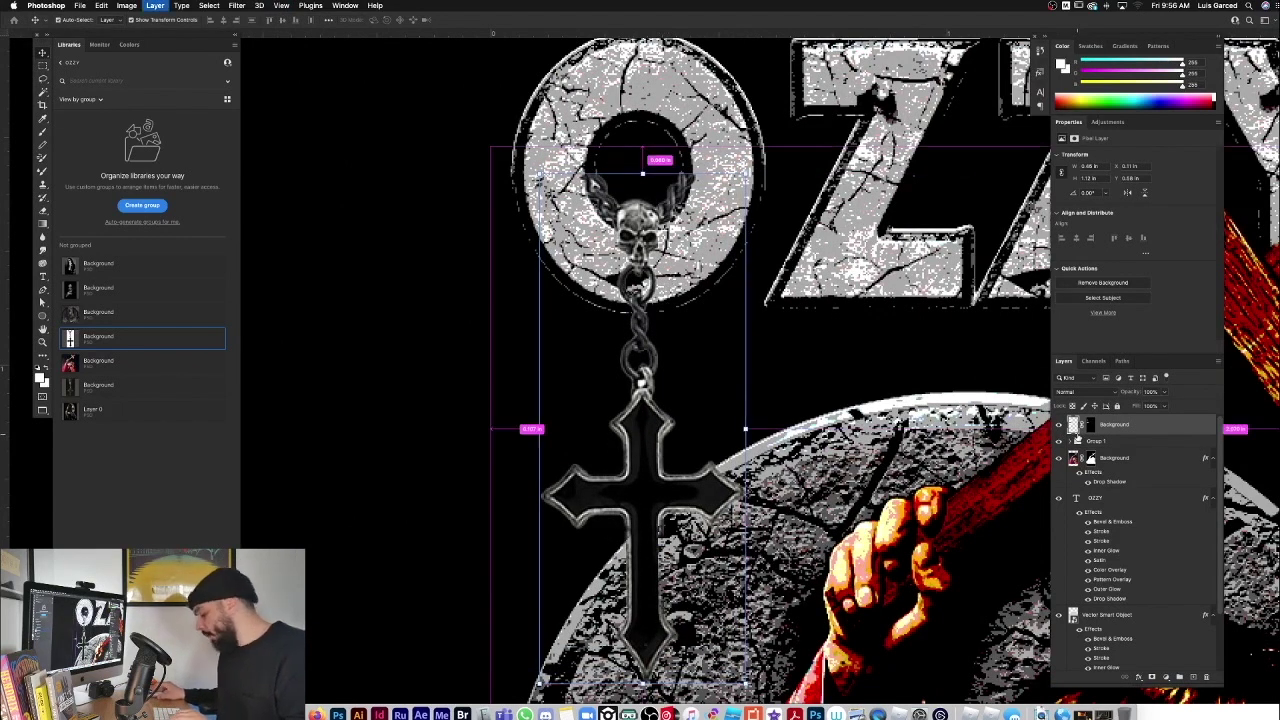
Step: Duplicate the cross necklace layer and set the copy's blend mode to Color Dodge
{"action": "key", "text": "super+j"}
{"action": "left_click", "coordinate": [1073, 393]}
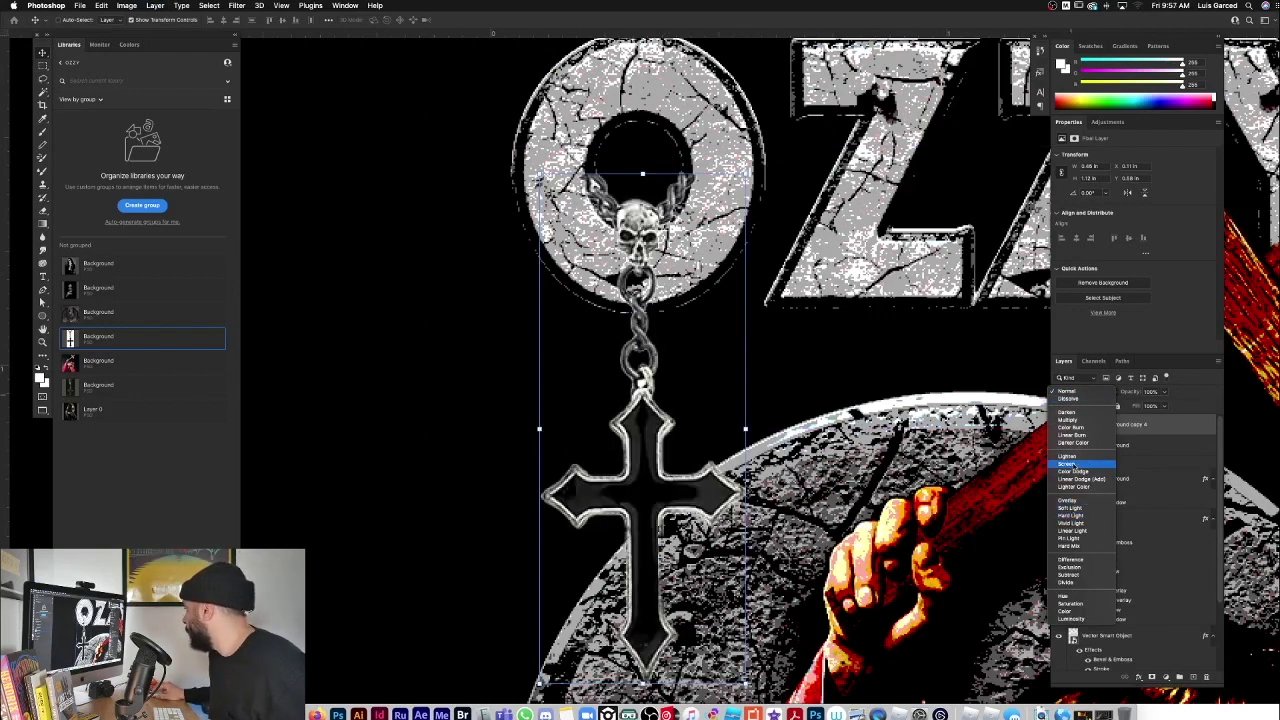
{"action": "left_click", "coordinate": [1075, 472]}
{"action": "left_click", "coordinate": [1075, 446]}
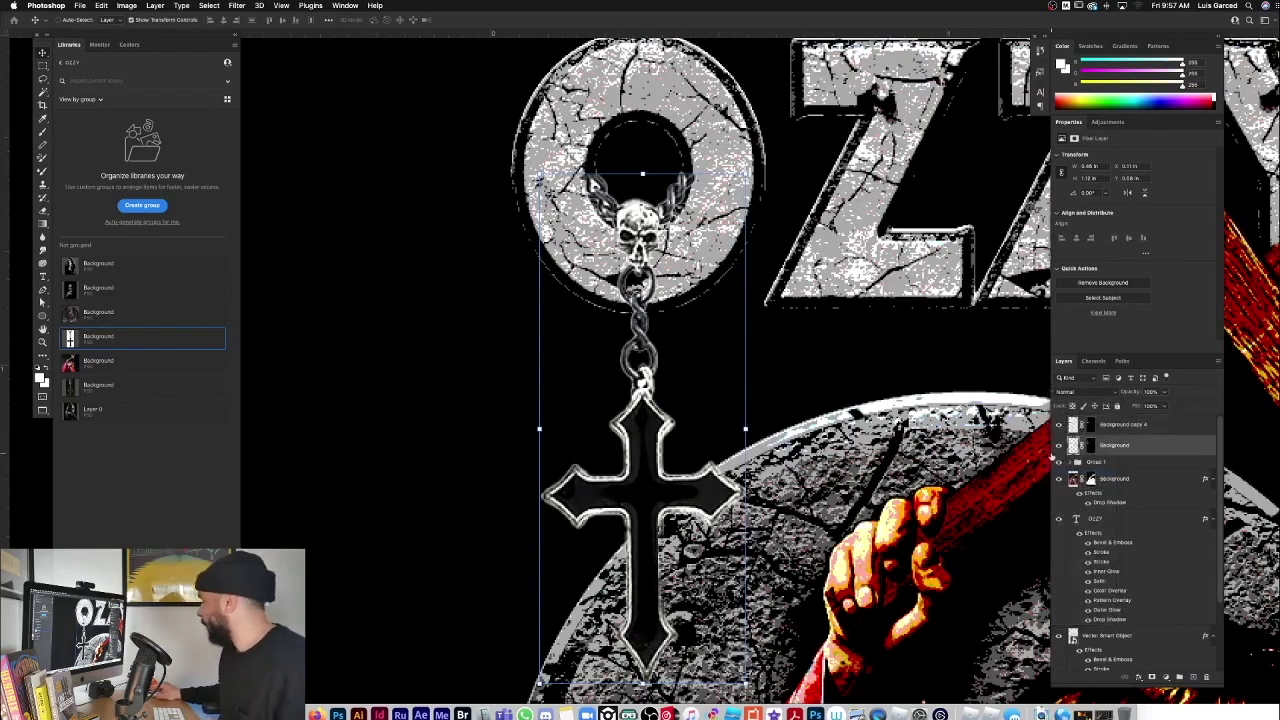
Step: Scale the OZZY title up slightly so it spans nearly the full canvas width
{"action": "key", "text": "super+minus"}
{"action": "key", "text": "super+minus"}
{"action": "key", "text": "super+minus"}
{"action": "left_click_drag", "start_coordinate": [672, 332], "coordinate": [730, 313]}
{"action": "key", "text": "Return"}
{"action": "key", "text": "z"}
{"action": "key", "text": "v"}
{"action": "right_click", "coordinate": [710, 377]}
{"action": "left_click", "coordinate": [734, 377]}
{"action": "key", "text": "super+t"}
{"action": "left_click_drag", "start_coordinate": [517, 265], "coordinate": [509, 261]}
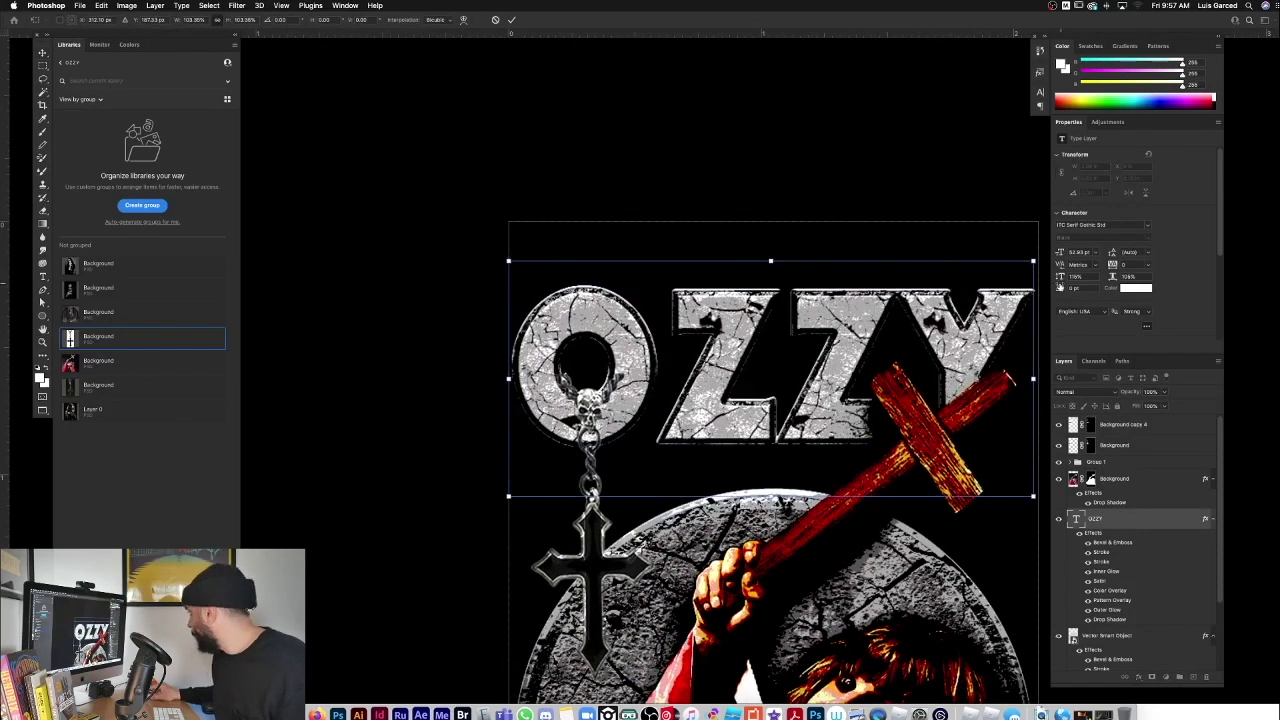
{"action": "key", "text": "Return"}
Step: Scale the cross necklace to about 0.44 in wide and reposition it over the lower part of the O
{"action": "left_click_drag", "start_coordinate": [591, 395], "coordinate": [575, 395]}
{"action": "right_click", "coordinate": [591, 481]}
{"action": "left_click", "coordinate": [612, 487]}
{"action": "left_click_drag", "start_coordinate": [632, 585], "coordinate": [627, 571]}
{"action": "key", "text": "Return"}
{"action": "left_click_drag", "start_coordinate": [607, 360], "coordinate": [688, 424]}
{"action": "left_click_drag", "start_coordinate": [671, 360], "coordinate": [645, 360]}
Step: Combine both cross necklace layers into one smart object ready for smart filters
{"action": "key", "text": "v"}
{"action": "left_click", "coordinate": [1160, 481]}
{"action": "left_click", "coordinate": [1143, 450]}
{"action": "left_click", "coordinate": [1143, 425], "text": "shift"}
{"action": "left_click", "coordinate": [233, 5]}
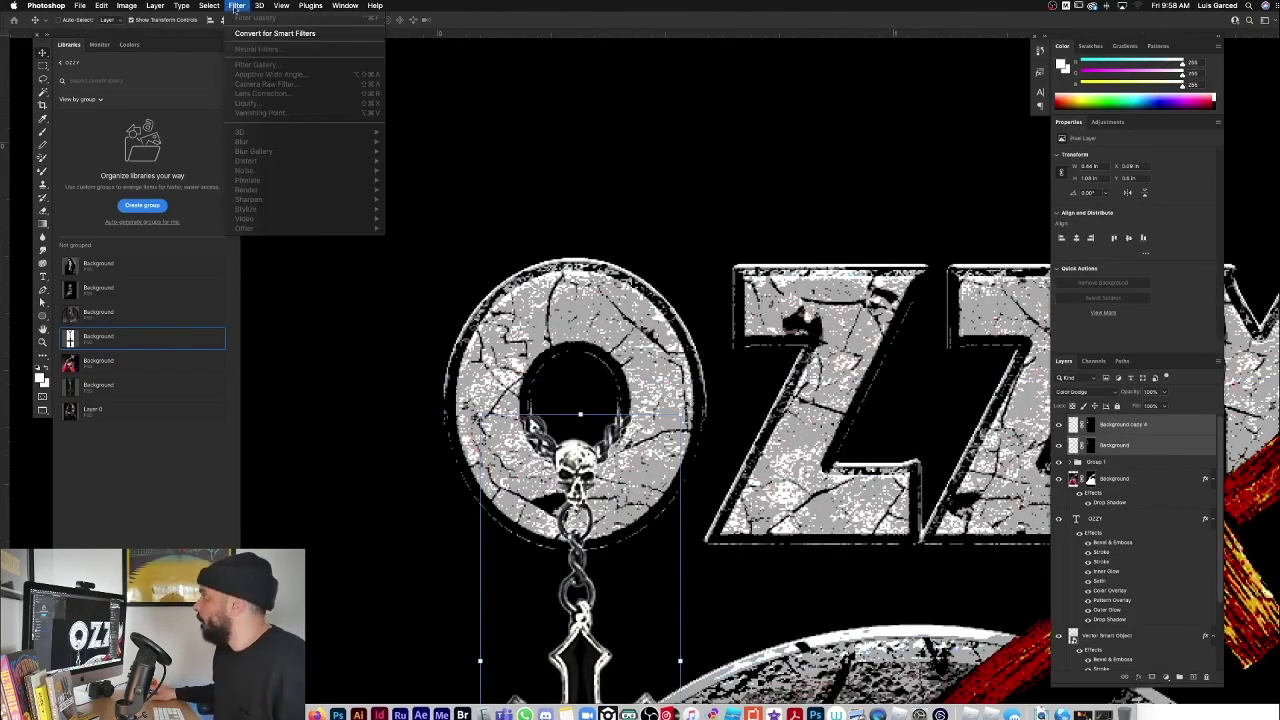
{"action": "left_click", "coordinate": [238, 34]}
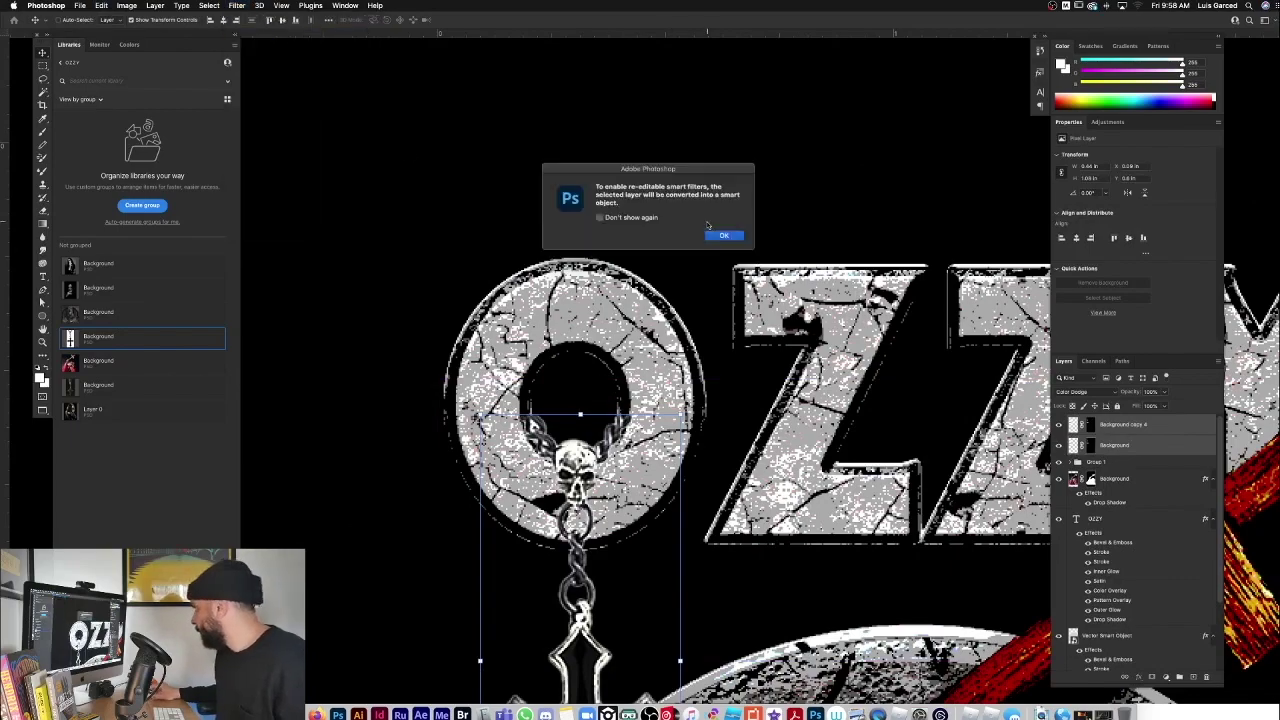
{"action": "key", "text": "Return"}
Step: Apply Levels to the necklace smart object, raising the black input level to 27 and slightly lifting the midtones
{"action": "left_click_drag", "start_coordinate": [584, 443], "coordinate": [582, 410]}
{"action": "scroll", "coordinate": [625, 450], "scroll_direction": "up", "scroll_amount": 6}
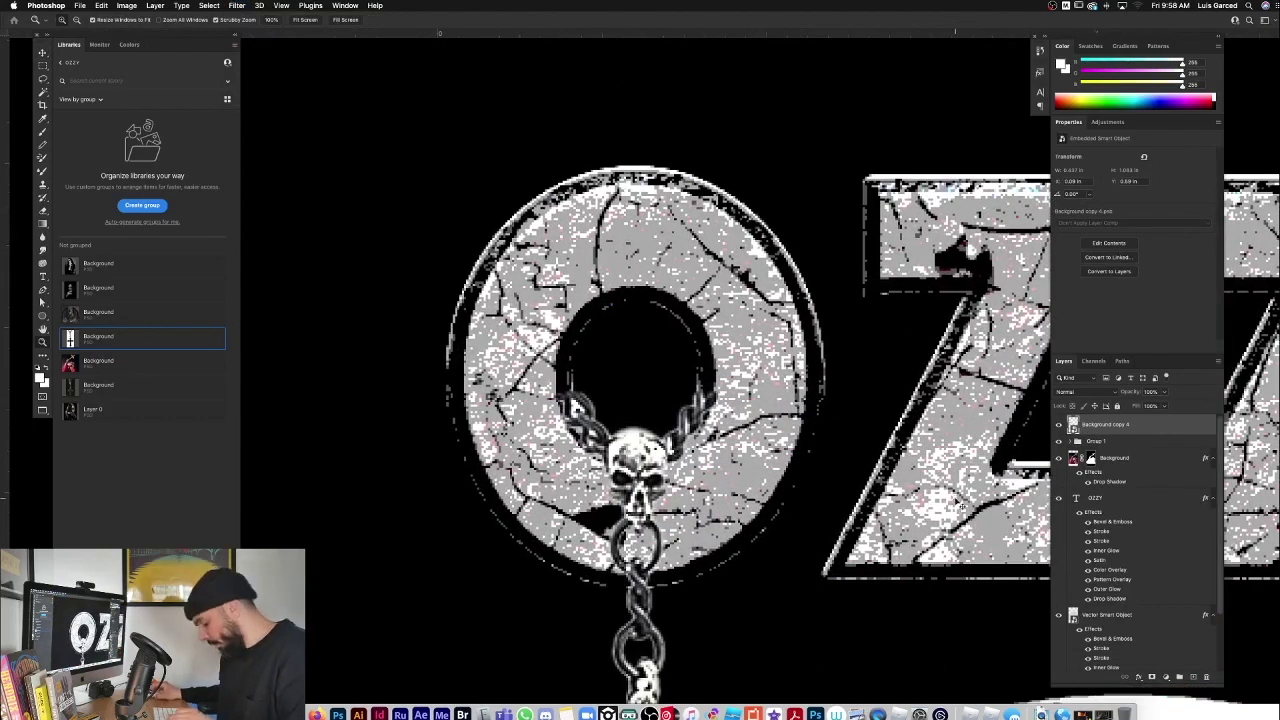
{"action": "key", "text": "super+l"}
{"action": "left_click_drag", "start_coordinate": [557, 291], "coordinate": [571, 291]}
{"action": "left_click_drag", "start_coordinate": [628, 291], "coordinate": [625, 292]}
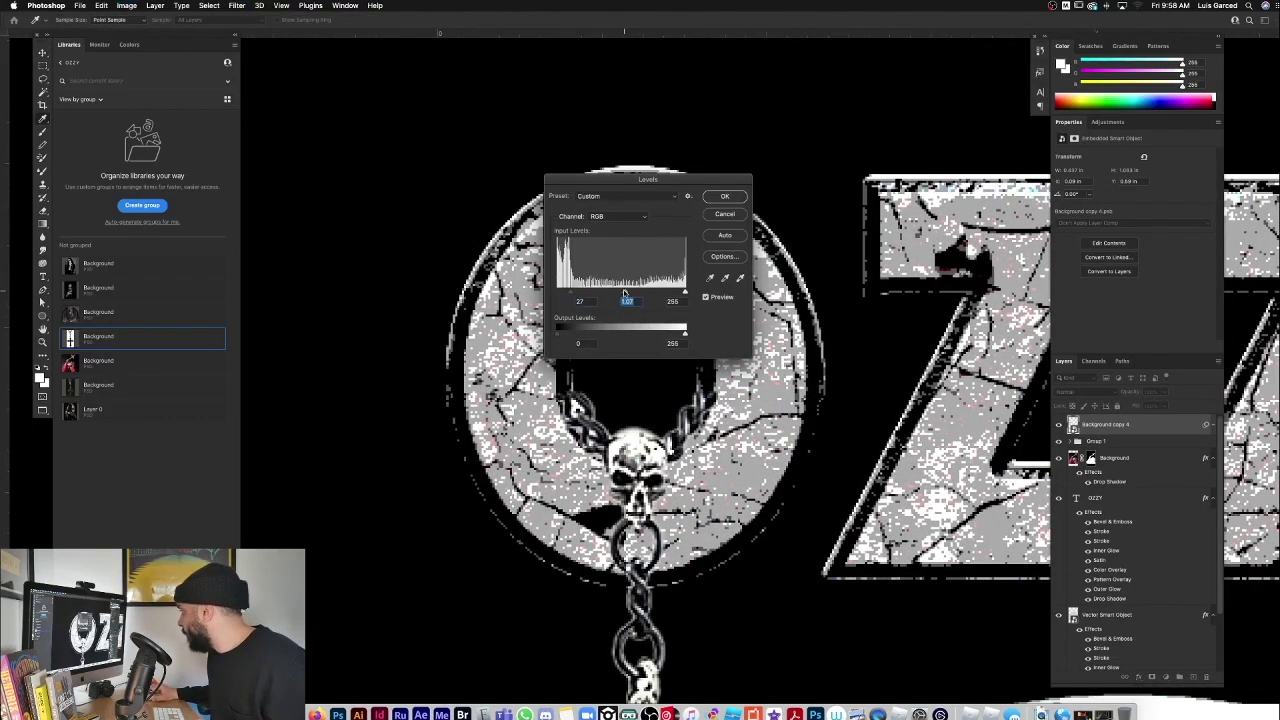
{"action": "left_click", "coordinate": [724, 196]}
{"action": "key", "text": "ctrl+minus"}
{"action": "key", "text": "ctrl+minus"}
{"action": "key", "text": "super+minus"}
{"action": "key", "text": "super+minus"}
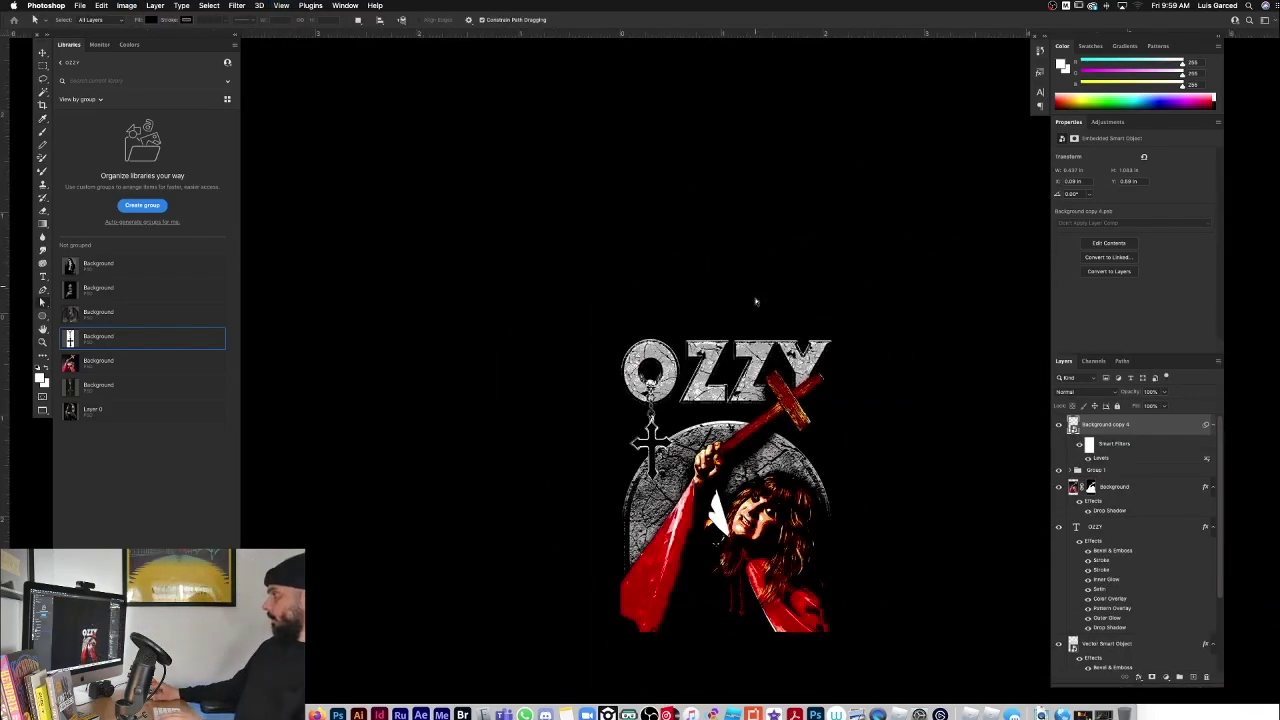
Step: Enlarge the necklace smart object slightly to about 0.48 in wide
{"action": "left_click_drag", "start_coordinate": [650, 440], "coordinate": [661, 436]}
{"action": "left_click", "coordinate": [663, 441]}
{"action": "key", "text": "v"}
{"action": "left_click_drag", "start_coordinate": [705, 558], "coordinate": [711, 573]}
{"action": "key", "text": "Return"}
Step: Add a black drop shadow to the necklace with 100% opacity, 17 px distance, 10% spread and 10 px size
{"action": "right_click", "coordinate": [1072, 424]}
{"action": "left_click", "coordinate": [1096, 428]}
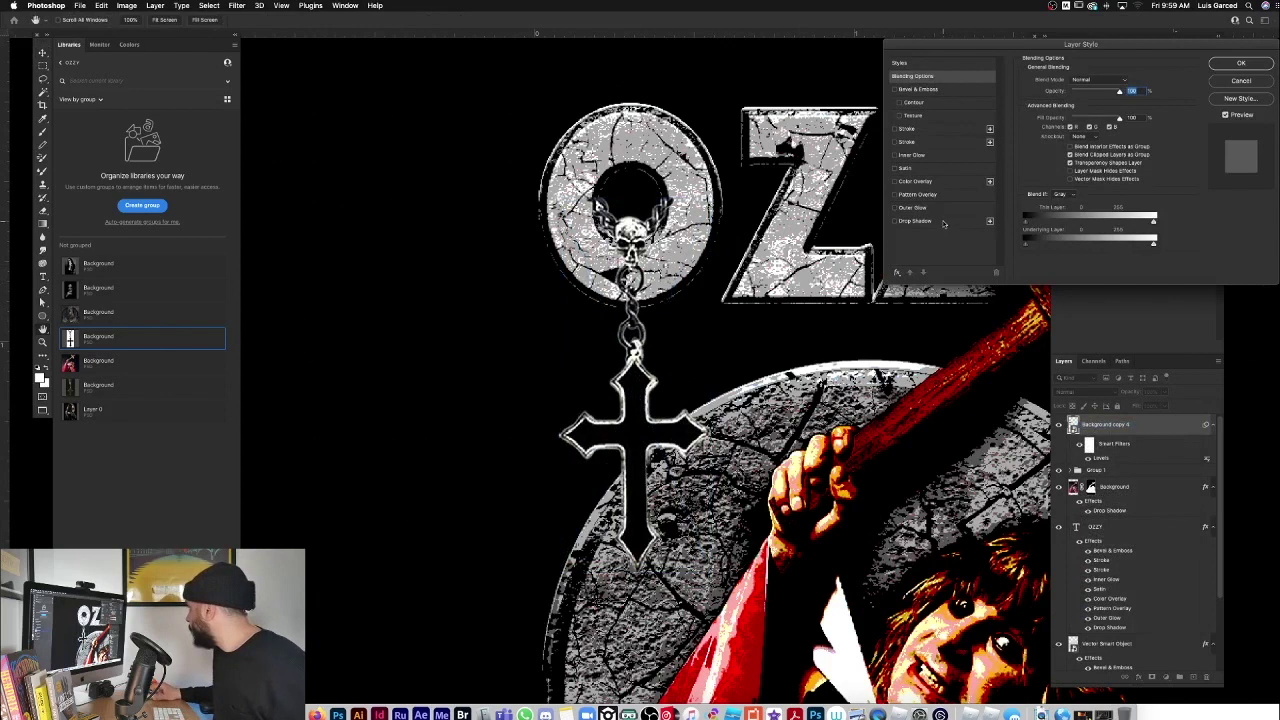
{"action": "left_click", "coordinate": [915, 221]}
{"action": "left_click_drag", "start_coordinate": [1074, 125], "coordinate": [1063, 148]}
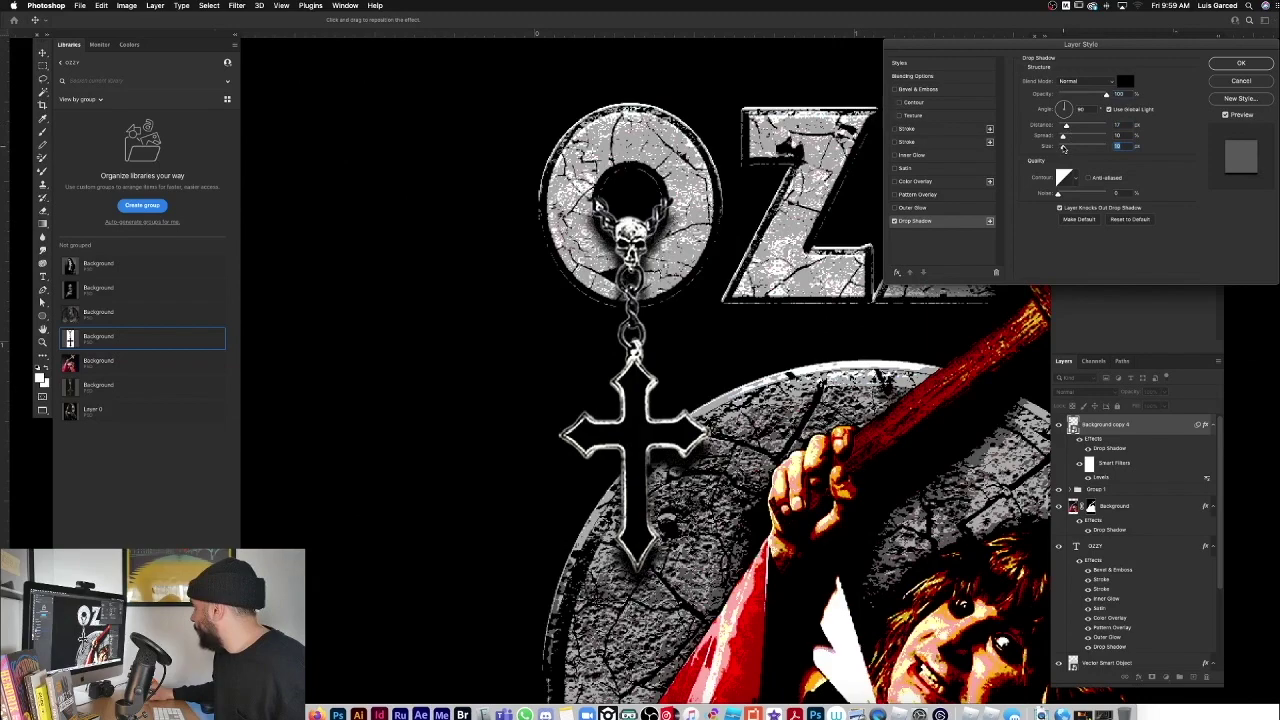
{"action": "left_click", "coordinate": [1241, 62]}
Step: Add a layer mask to the necklace and paint black over both upper chain ends to trim them inside the O's opening
{"action": "key", "text": "z"}
{"action": "left_click", "coordinate": [662, 224]}
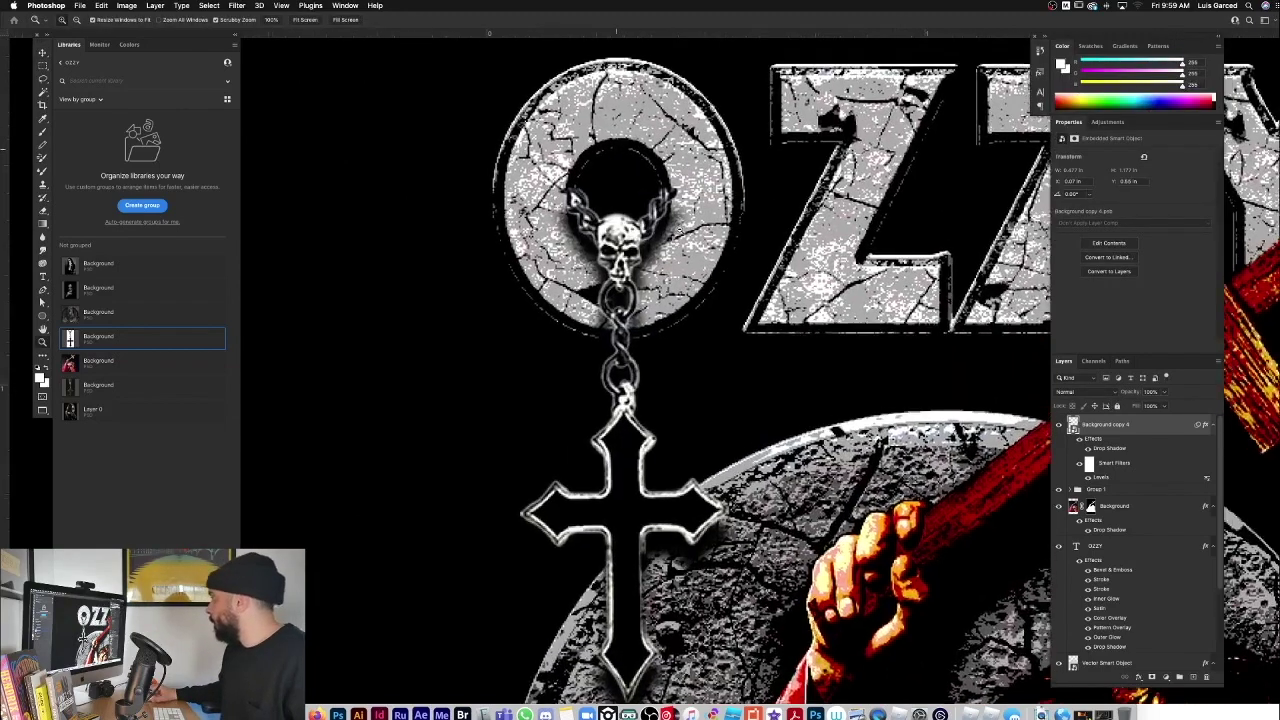
{"action": "left_click", "coordinate": [1152, 677]}
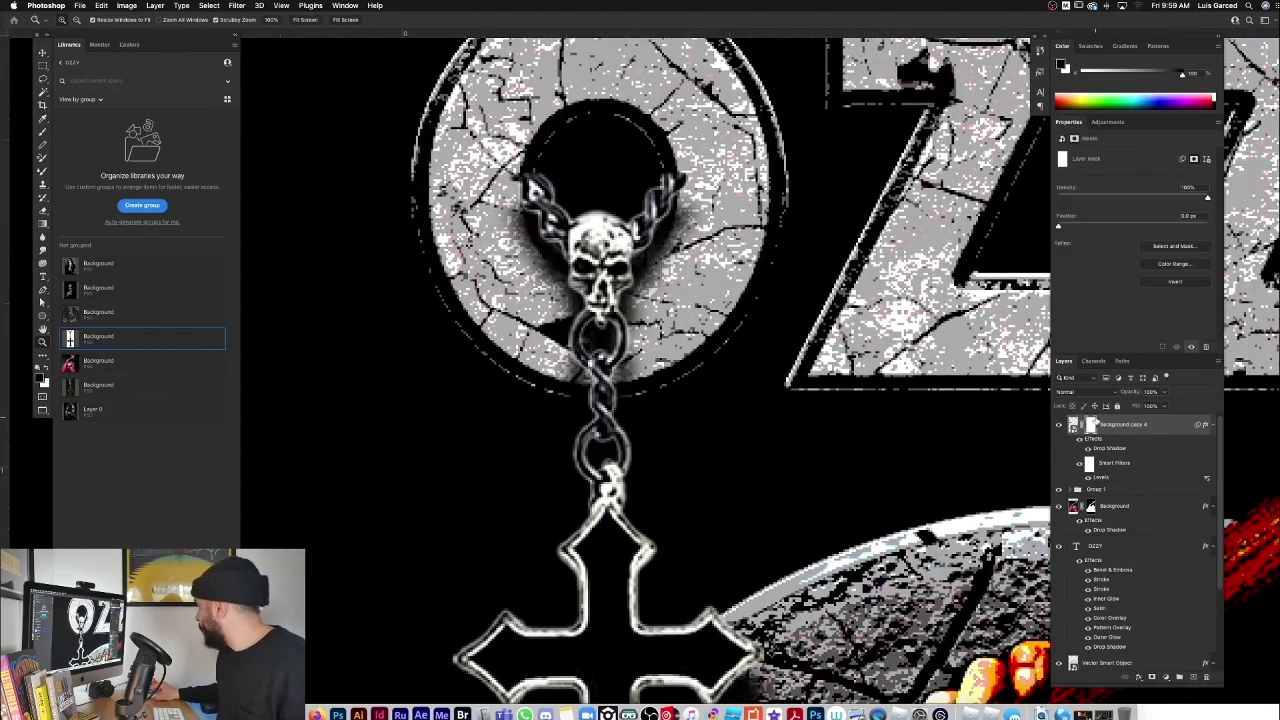
{"action": "key", "text": "b"}
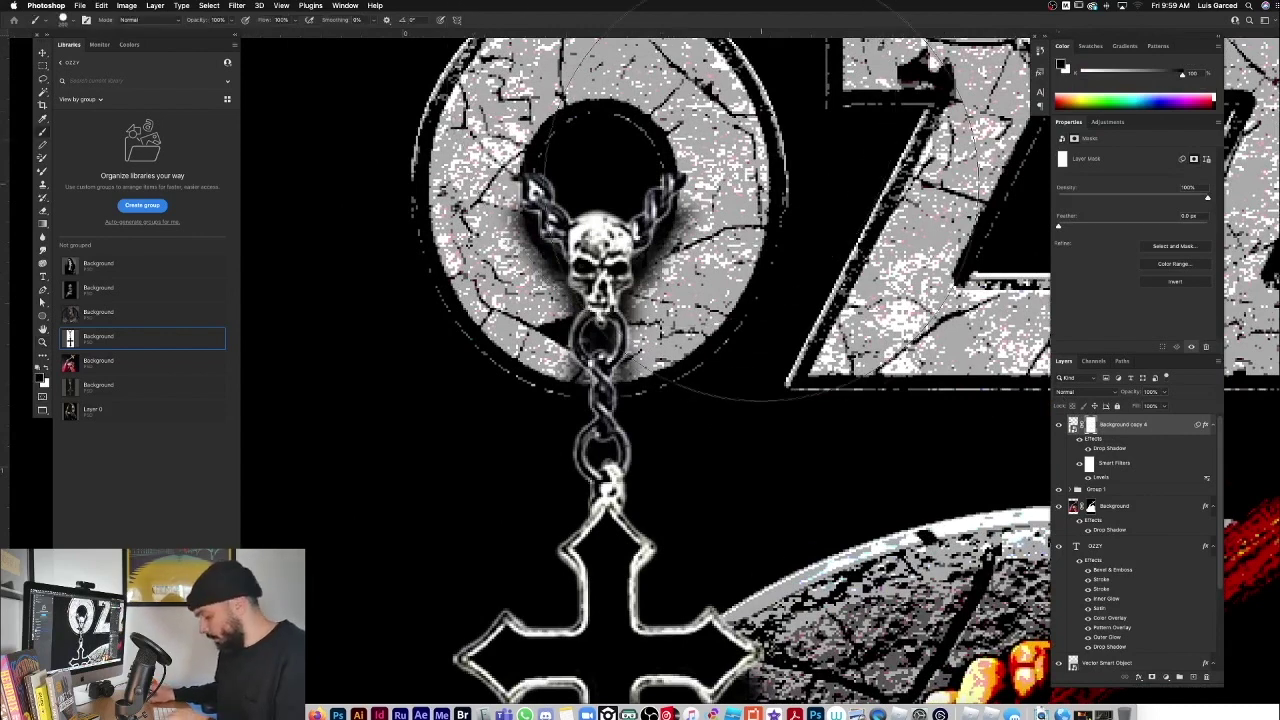
{"action": "left_click_drag", "start_coordinate": [513, 232], "coordinate": [526, 176]}
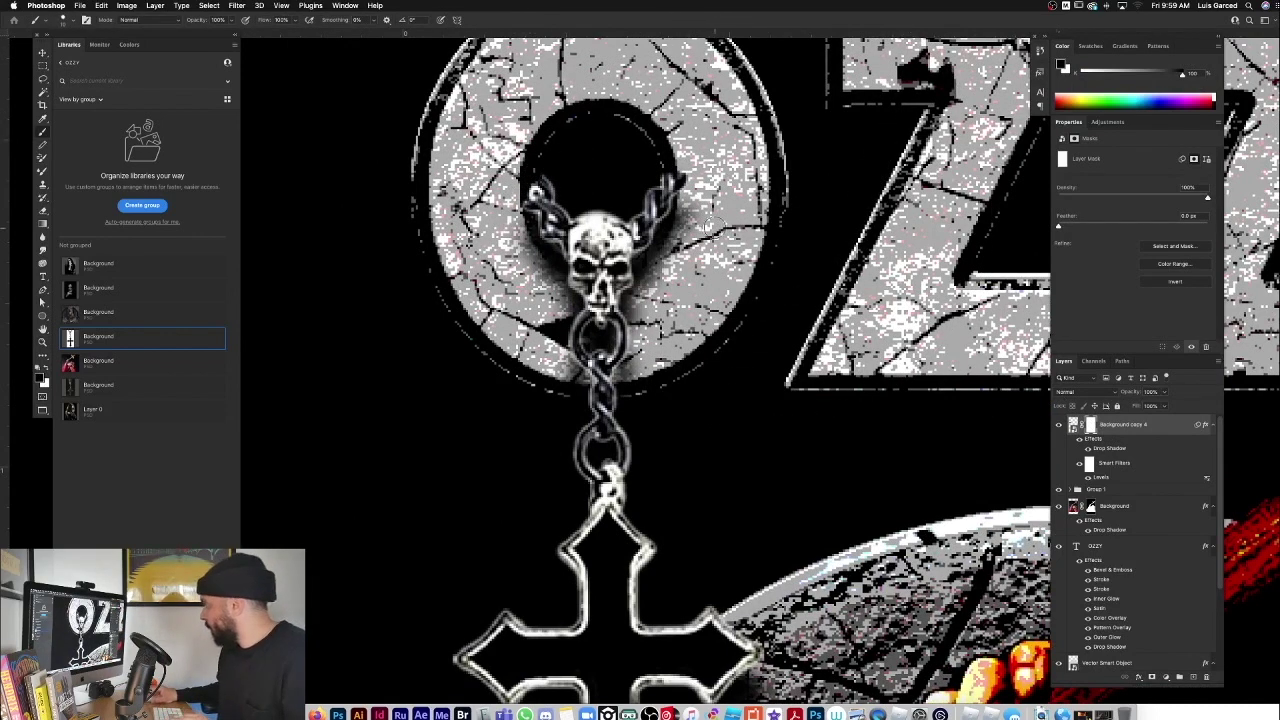
{"action": "mouse_move", "coordinate": [687, 174]}
{"action": "left_mouse_down"}
{"action": "mouse_move", "coordinate": [681, 197]}
{"action": "mouse_move", "coordinate": [667, 173]}
{"action": "left_mouse_up"}
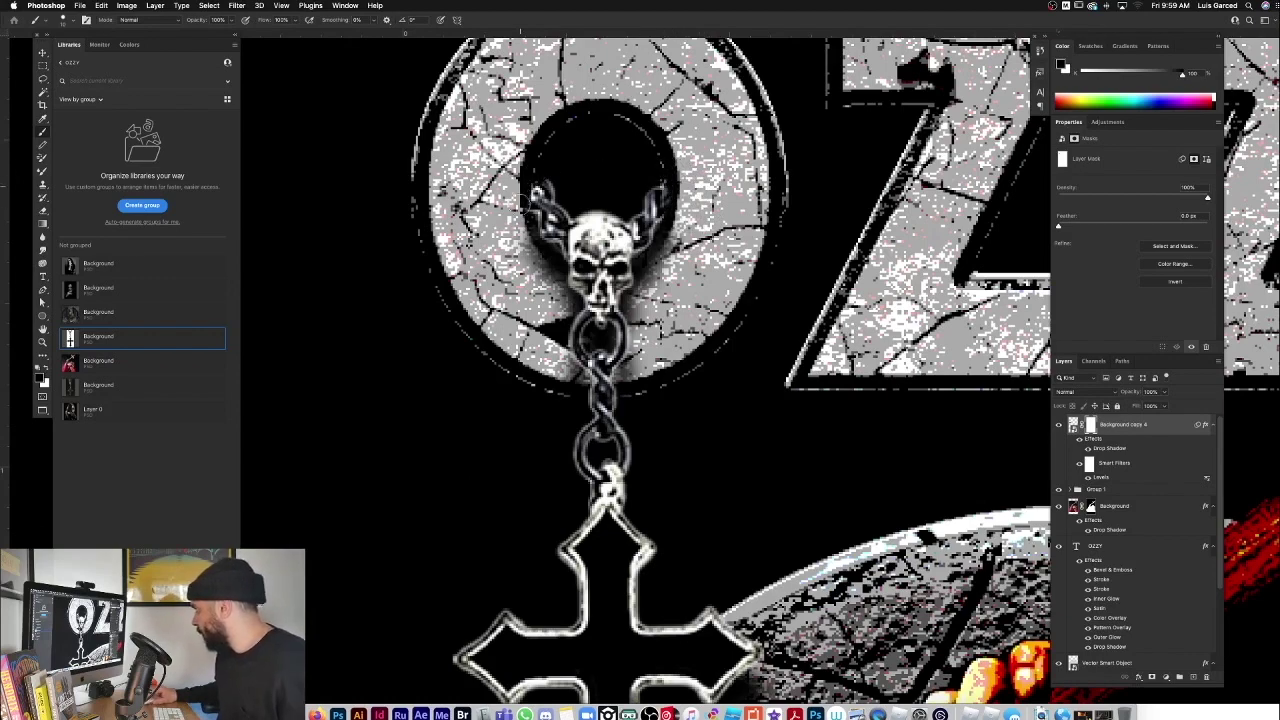
{"action": "left_click_drag", "start_coordinate": [670, 180], "coordinate": [669, 248]}
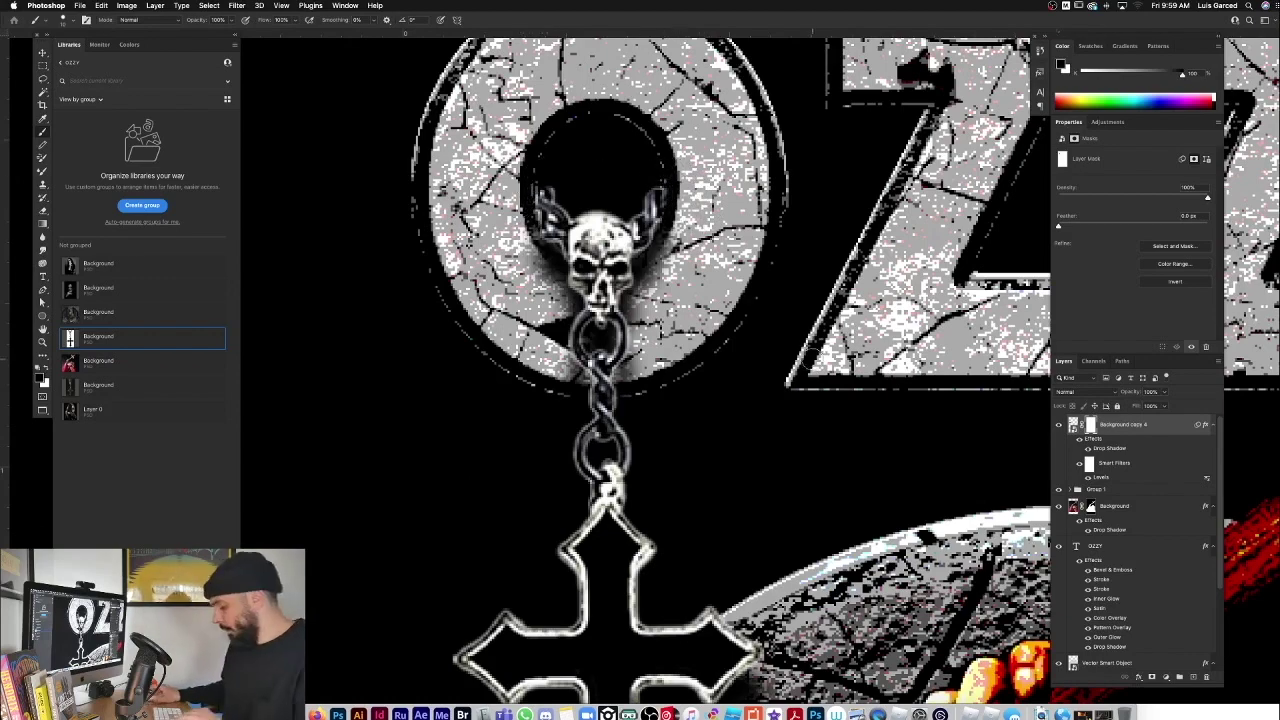
Step: Select the OZZY title together with the necklace, shift them down slightly and save the document
{"action": "key", "text": "super+minus"}
{"action": "key", "text": "super+minus"}
{"action": "key", "text": "super+minus"}
{"action": "key", "text": "super+minus"}
{"action": "scroll", "coordinate": [782, 426], "scroll_direction": "up", "scroll_amount": 5}
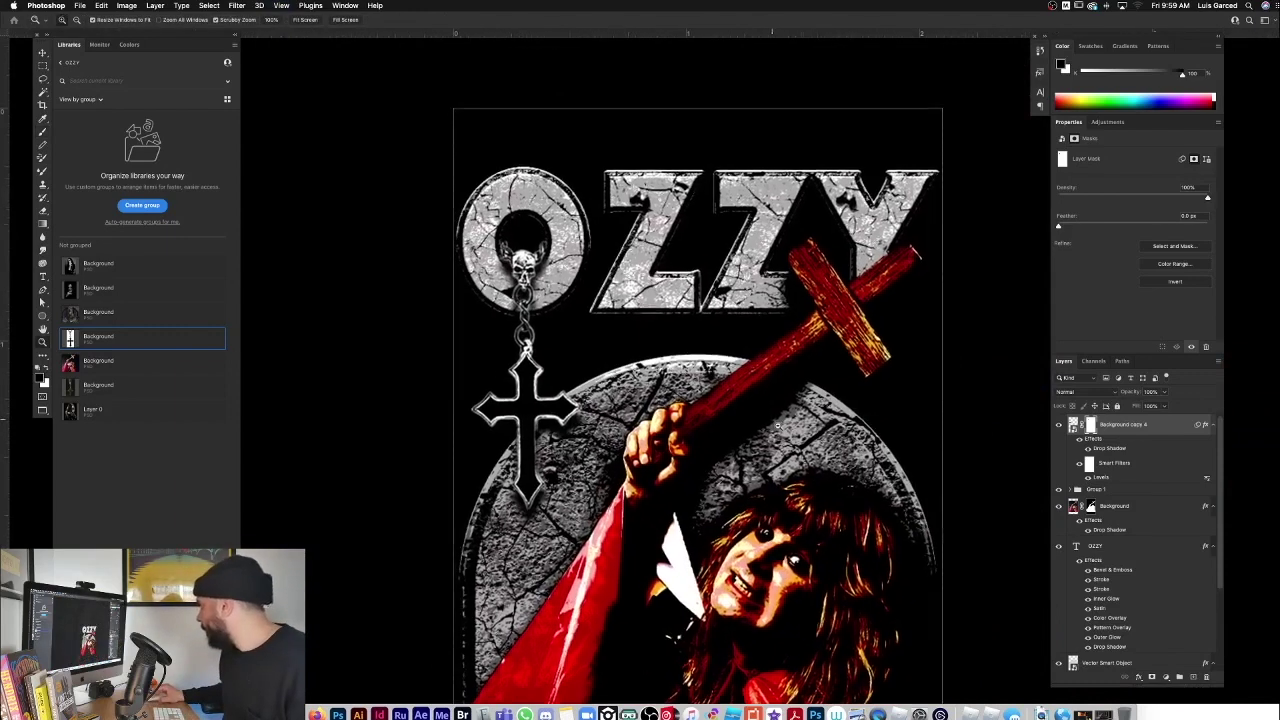
{"action": "key", "text": "v"}
{"action": "left_click", "coordinate": [675, 299], "text": "shift+super"}
{"action": "left_click_drag", "start_coordinate": [676, 297], "coordinate": [672, 306]}
{"action": "key", "text": "super+s"}
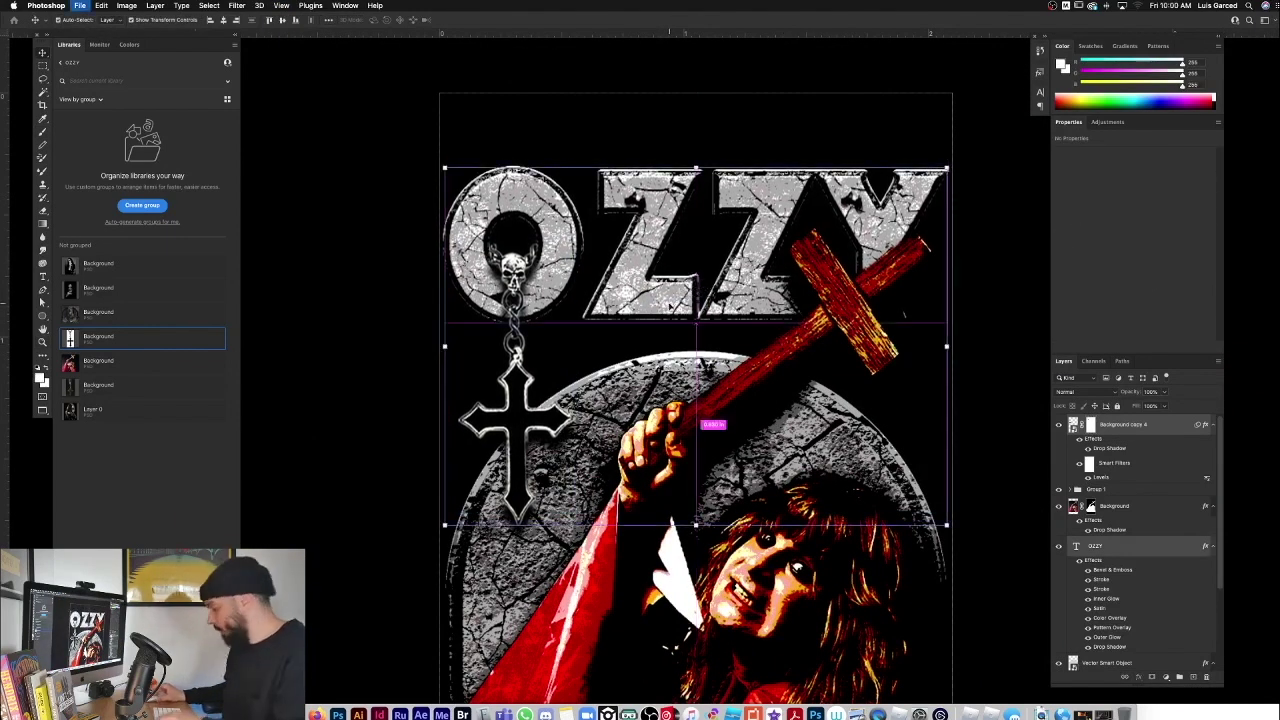
Step: Add the white text OSBOURNE below the figure in Benguiat Pro ITC Book at 15.66 pt with 440 tracking
{"action": "key", "text": "z"}
{"action": "key", "text": "super+0"}
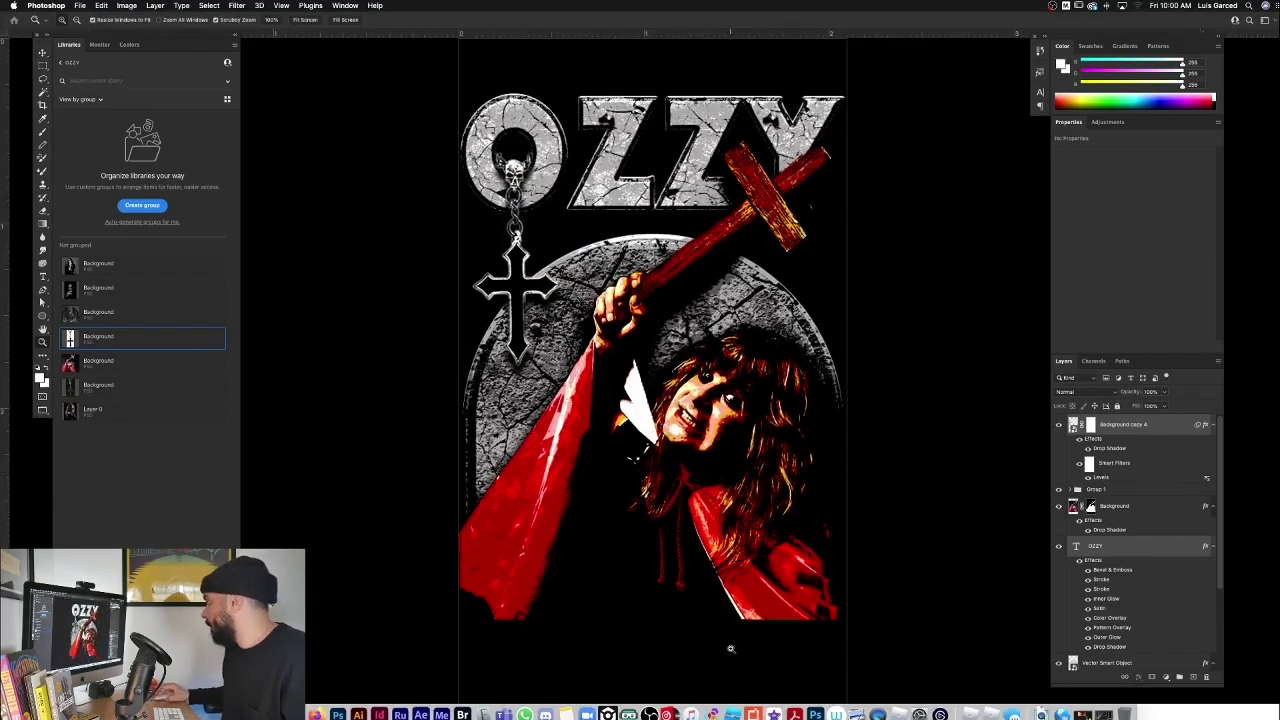
{"action": "left_click", "coordinate": [621, 183], "text": "alt"}
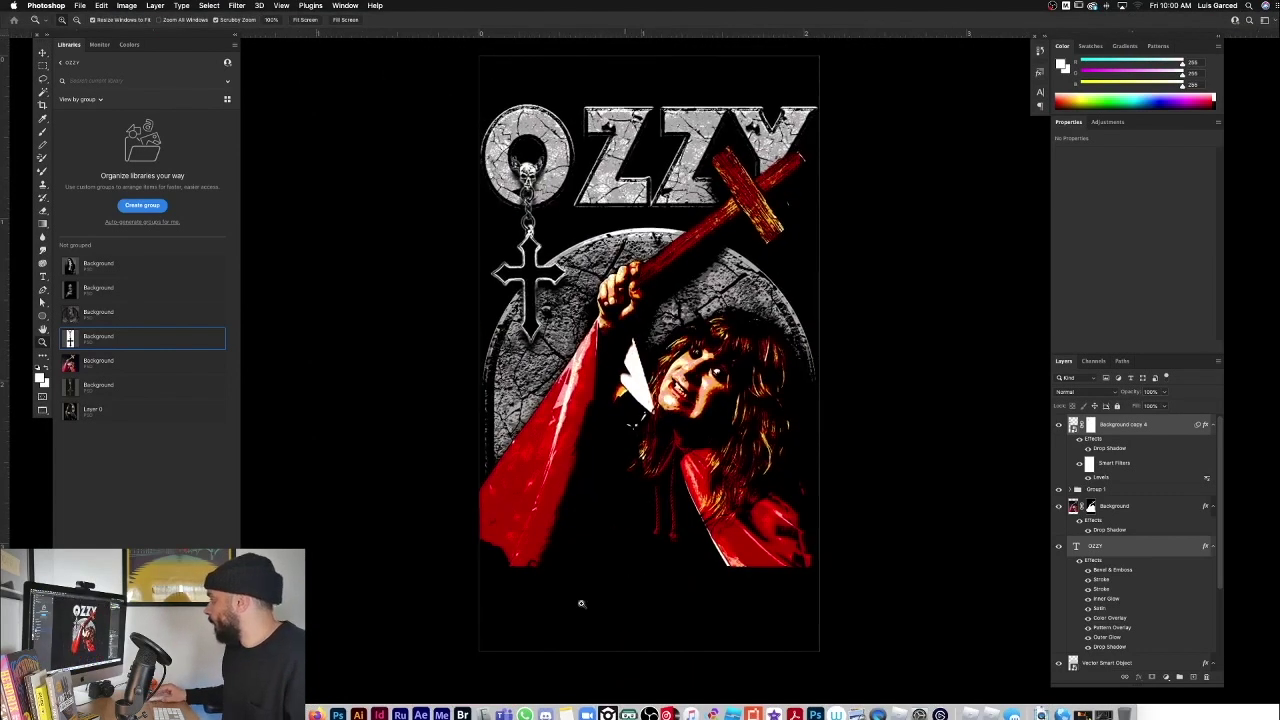
{"action": "key", "text": "u"}
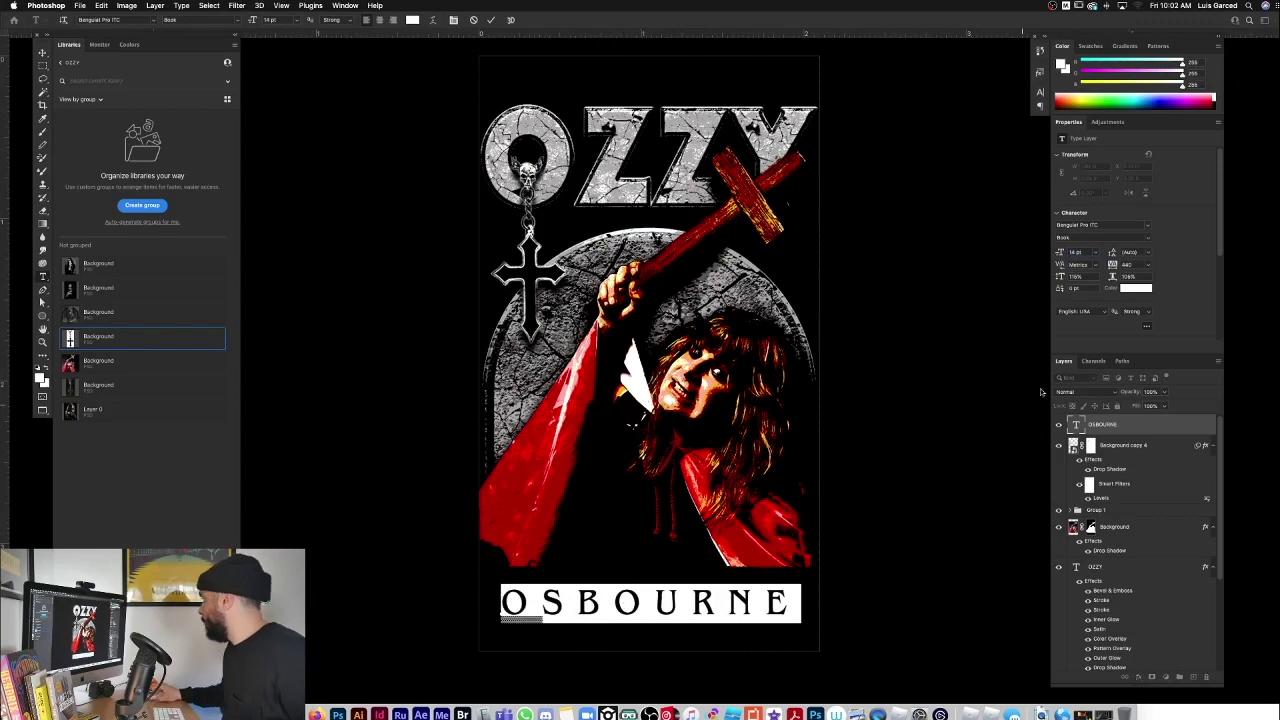
{"action": "left_click_drag", "start_coordinate": [741, 593], "coordinate": [745, 595]}
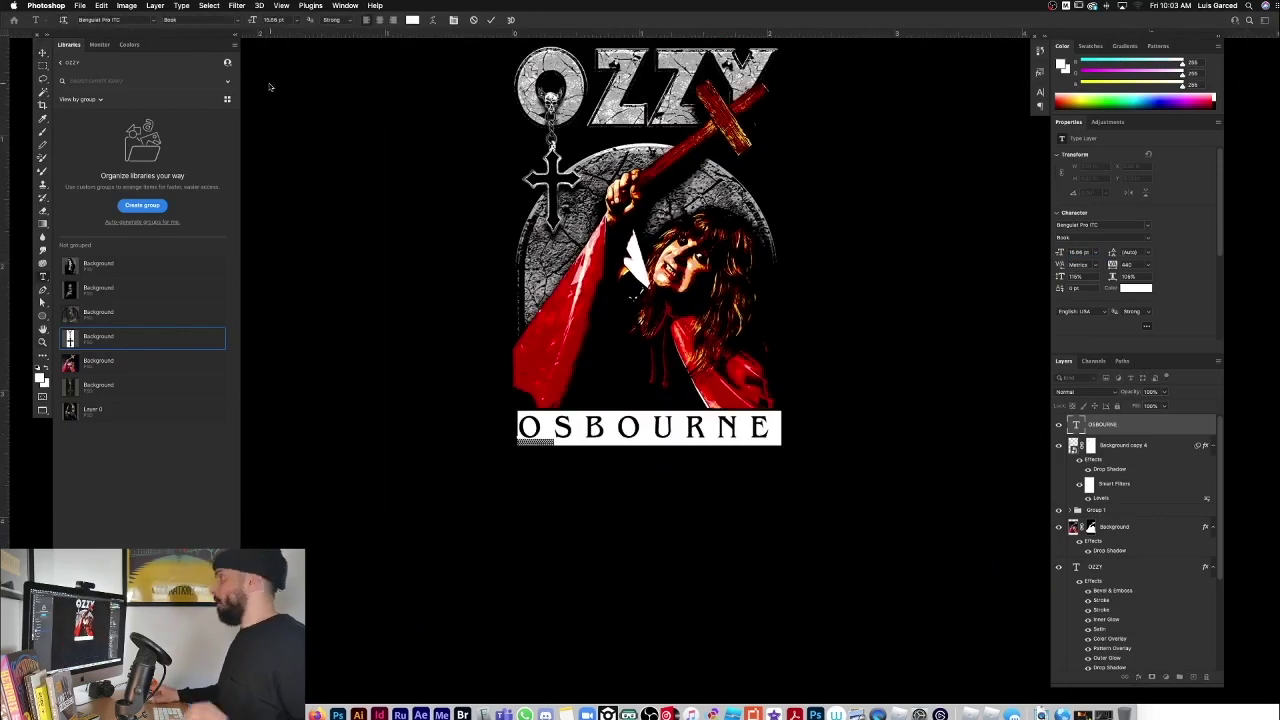
Step: Change the OSBOURNE text's font style to Medium Condensed
{"action": "left_click", "coordinate": [195, 19]}
{"action": "left_click", "coordinate": [190, 28]}
{"action": "key", "text": "super+z"}
{"action": "left_click", "coordinate": [237, 20]}
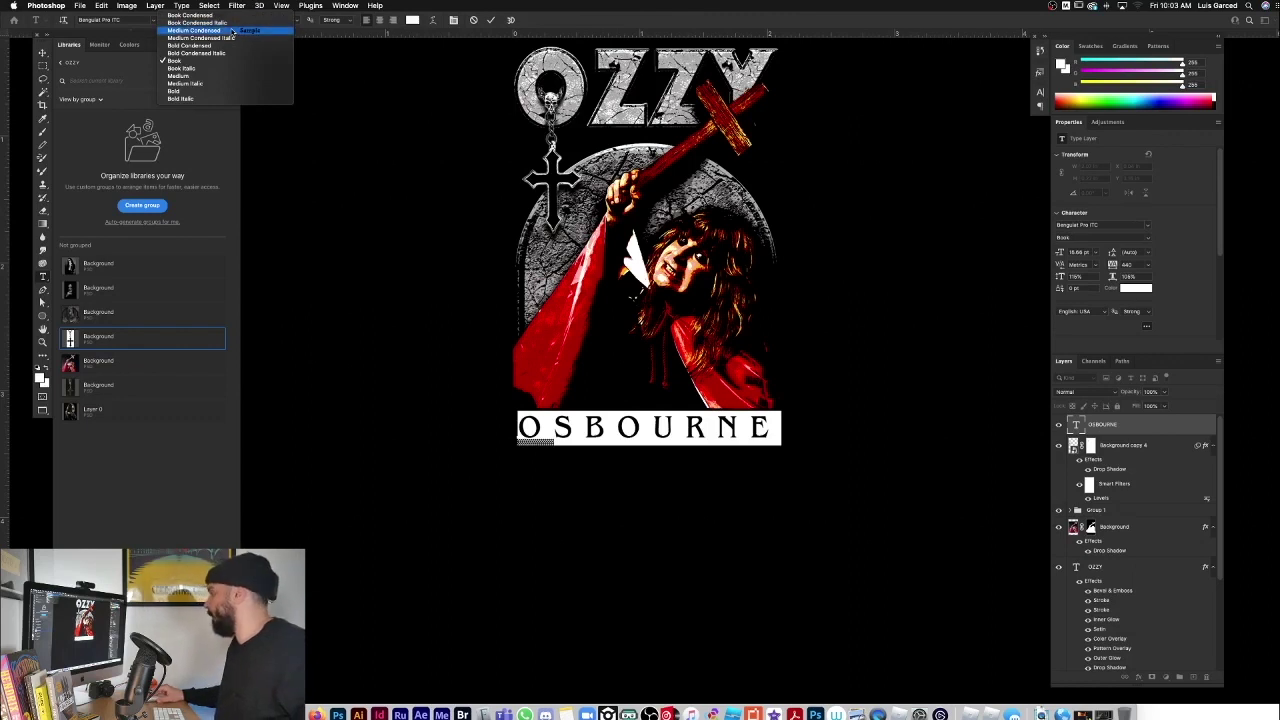
{"action": "left_click", "coordinate": [200, 30]}
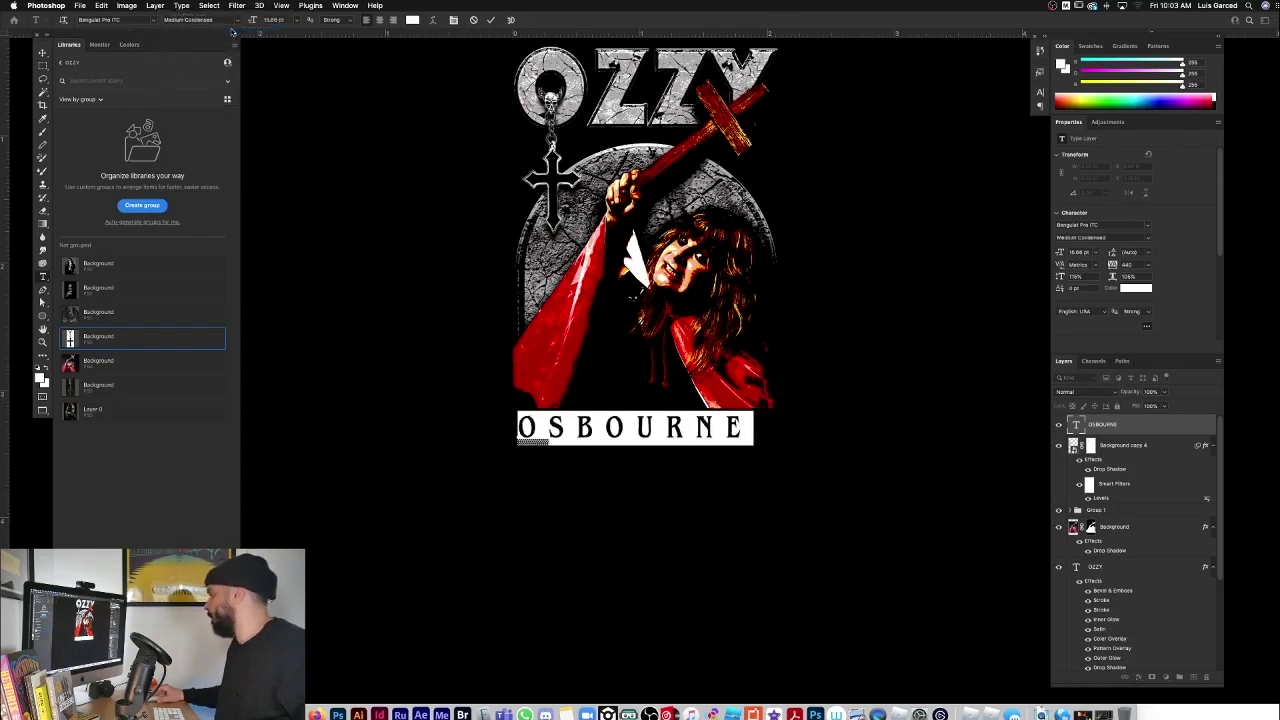
{"action": "left_click", "coordinate": [491, 21]}
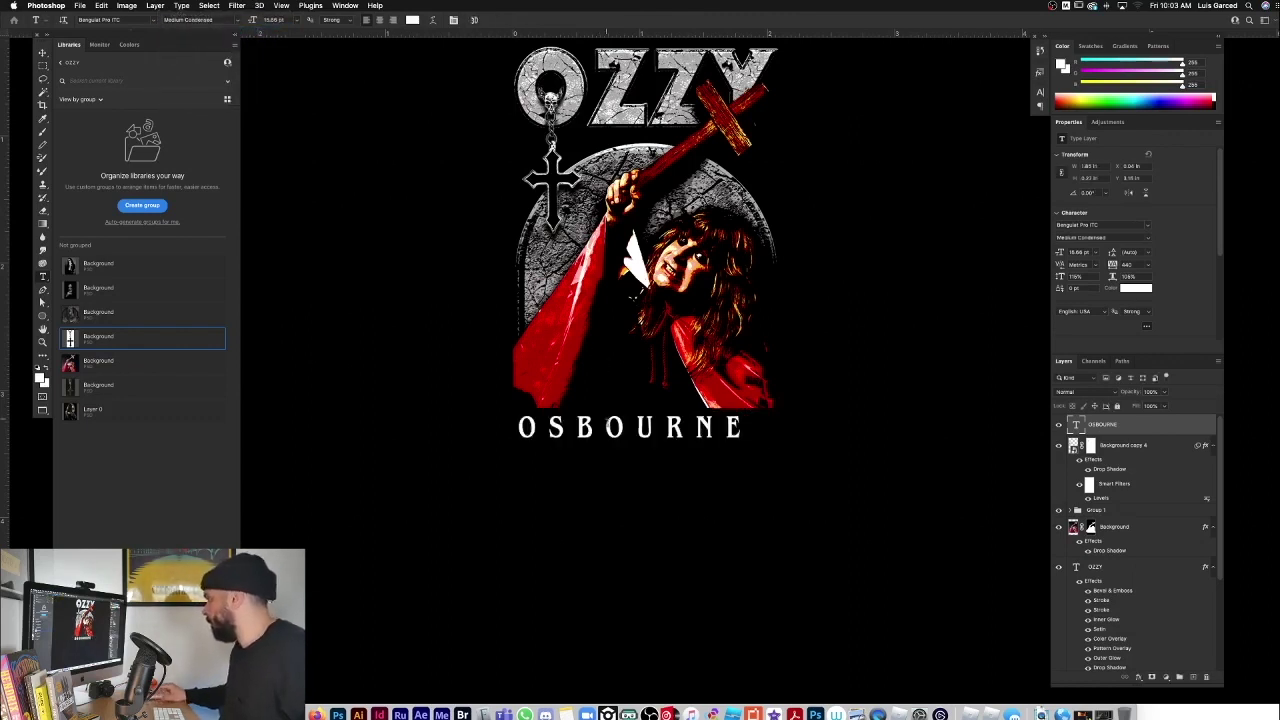
Step: Increase the OSBOURNE text's letter tracking to 560
{"action": "double_click", "coordinate": [610, 431]}
{"action": "key", "text": "alt+Right"}
{"action": "key", "text": "alt+Right"}
{"action": "key", "text": "alt+Right"}
{"action": "key", "text": "alt+Right"}
{"action": "key", "text": "alt+Right"}
{"action": "key", "text": "alt+Right"}
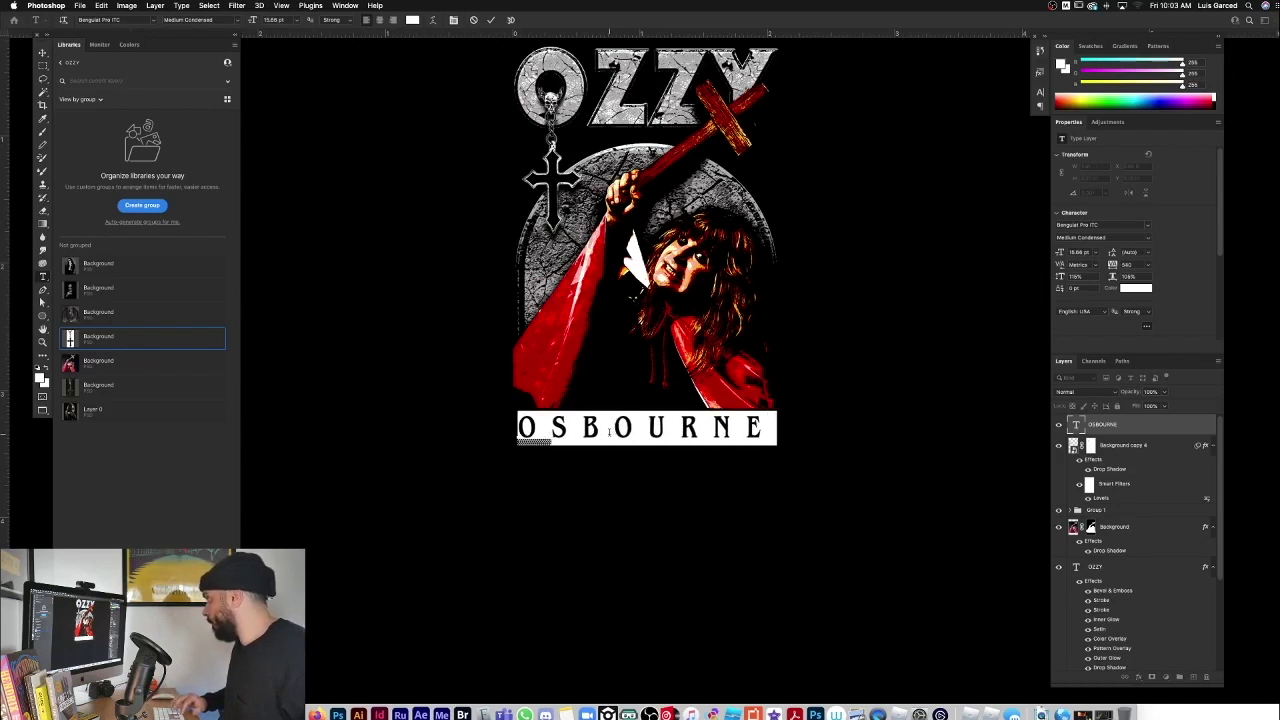
{"action": "key", "text": "super+Return"}
Step: Move the OSBOURNE text slightly right and down below the figure
{"action": "key", "text": "a"}
{"action": "key", "text": "z"}
{"action": "left_click_drag", "start_coordinate": [627, 446], "coordinate": [671, 424]}
{"action": "key", "text": "v"}
{"action": "key", "text": "a"}
{"action": "key", "text": "super+equal"}
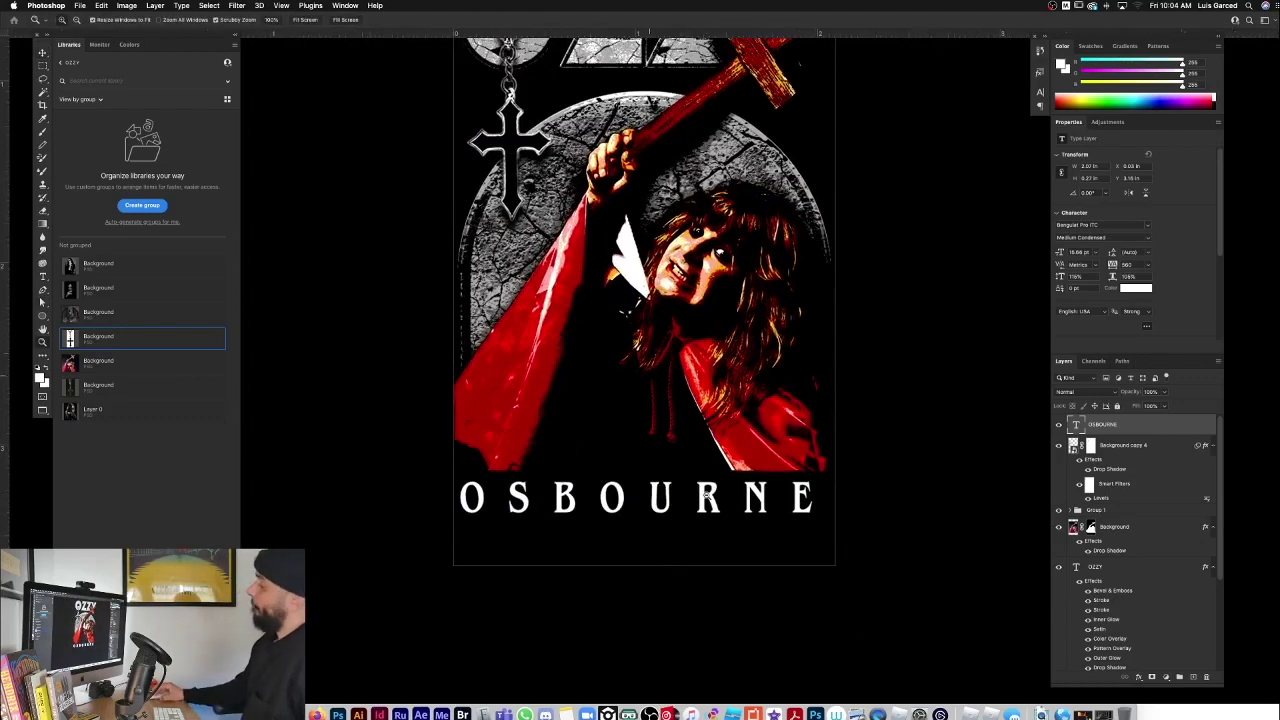
{"action": "key", "text": "v"}
{"action": "key", "text": "super+t"}
{"action": "left_click_drag", "start_coordinate": [597, 504], "coordinate": [600, 507]}
{"action": "key", "text": "Return"}
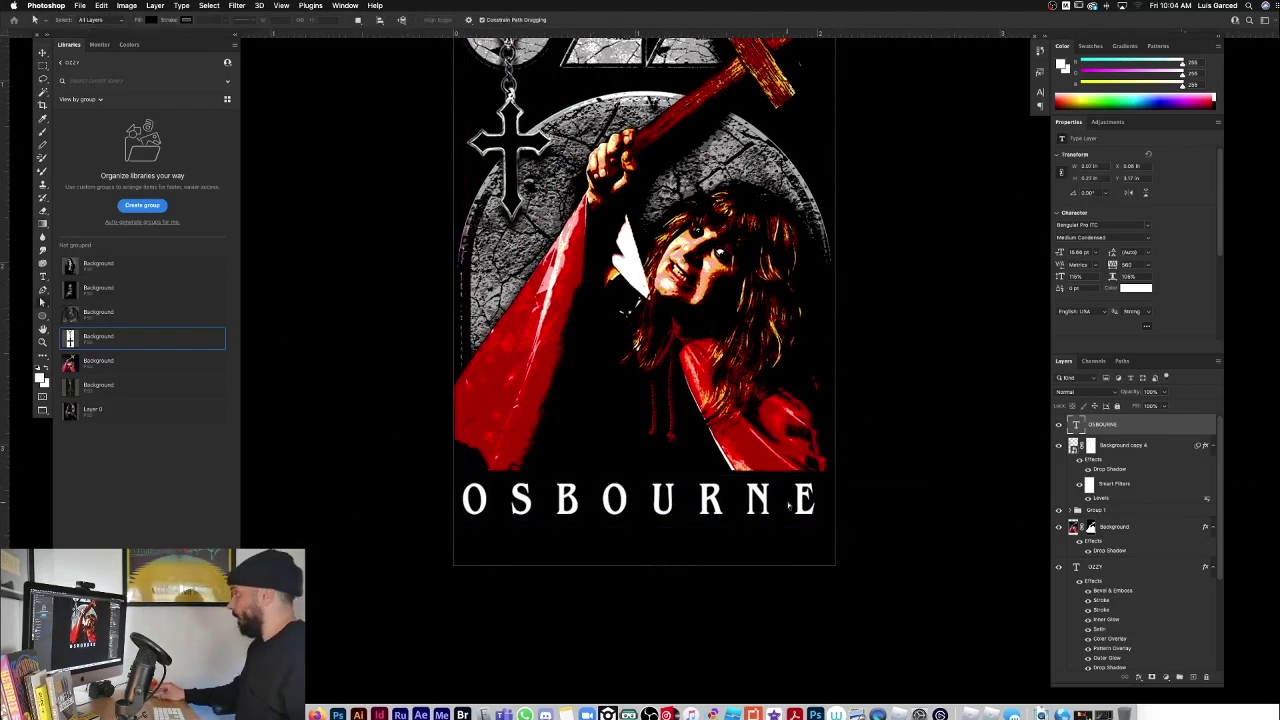
Step: Scale the OSBOURNE text down to about 2.01 in wide and centre it below the artwork
{"action": "key", "text": "super+minus"}
{"action": "key", "text": "super+minus"}
{"action": "key", "text": "super+minus"}
{"action": "key", "text": "super+equal"}
{"action": "key", "text": "super+equal"}
{"action": "key", "text": "v"}
{"action": "left_click_drag", "start_coordinate": [482, 407], "coordinate": [487, 407]}
{"action": "key", "text": "Return"}
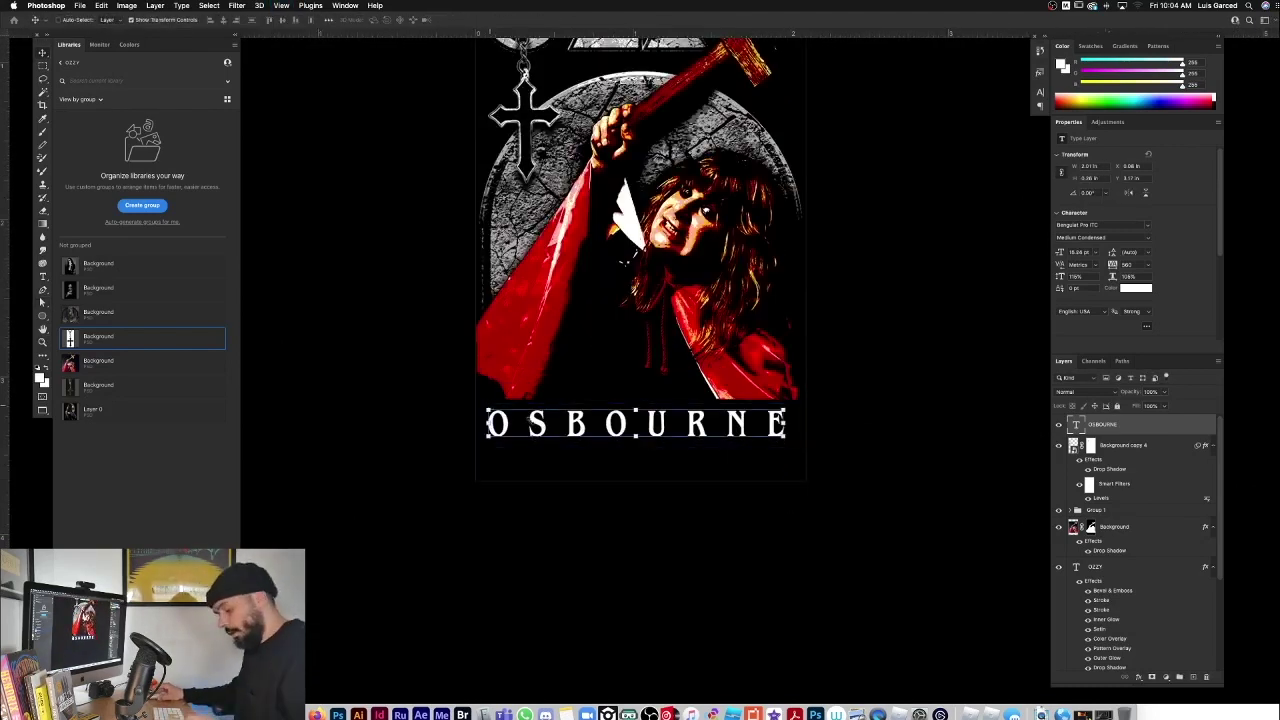
{"action": "key", "text": "super+minus"}
{"action": "left_click_drag", "start_coordinate": [606, 221], "coordinate": [619, 288]}
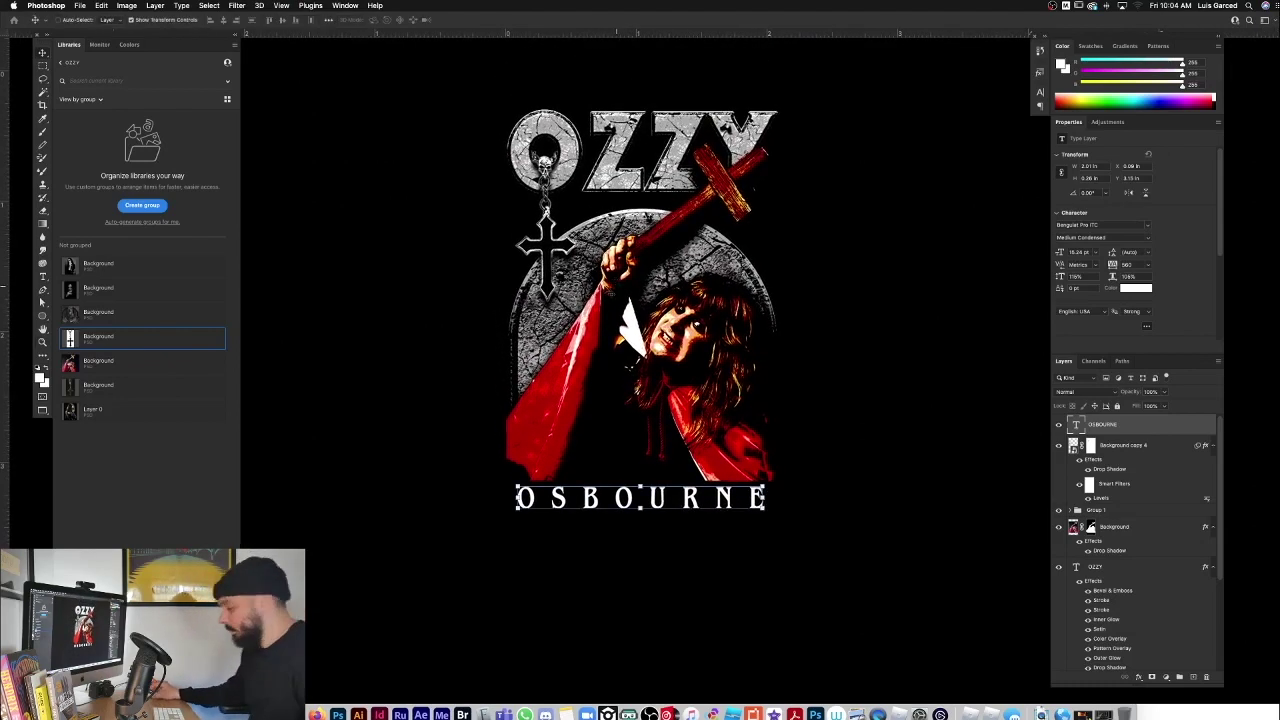
{"action": "right_click", "coordinate": [526, 304]}
{"action": "left_click", "coordinate": [536, 305]}
{"action": "left_click_drag", "start_coordinate": [535, 302], "coordinate": [550, 315]}
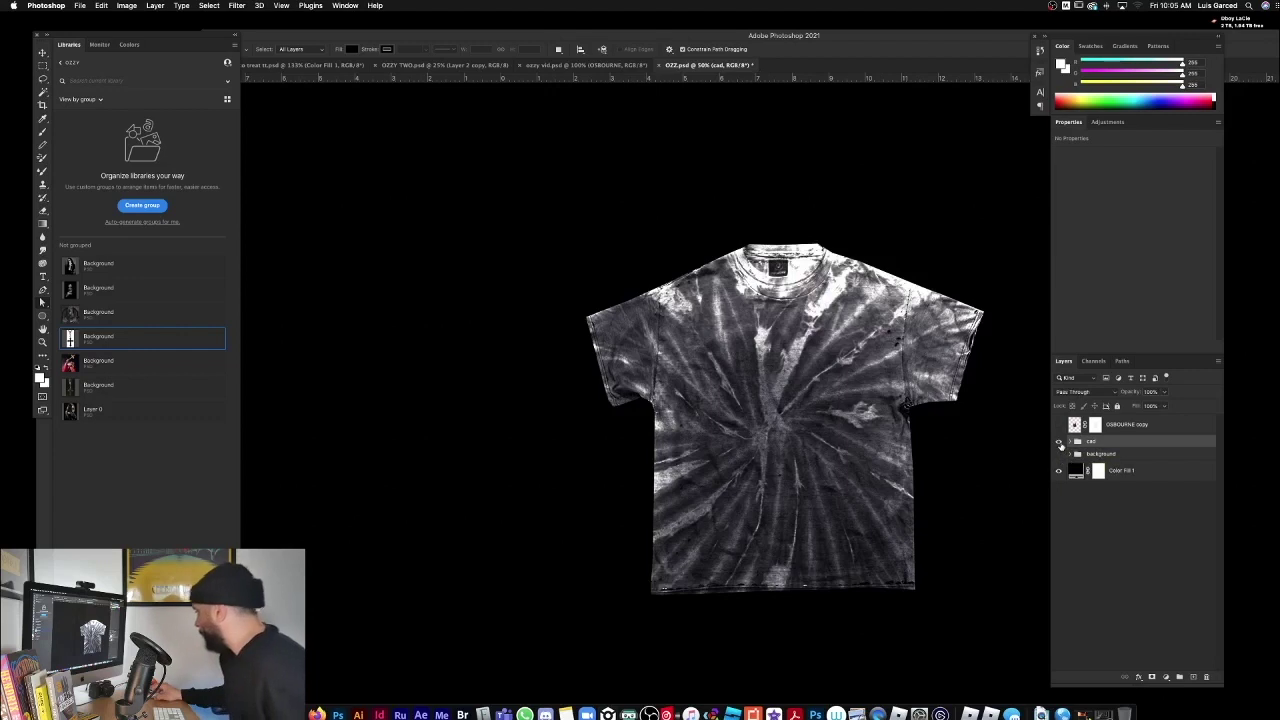
Step: Expand the cad group and open its Layer 6 tie-dye shirt smart object for editing
{"action": "key", "text": "z"}
{"action": "key", "text": "super+plus"}
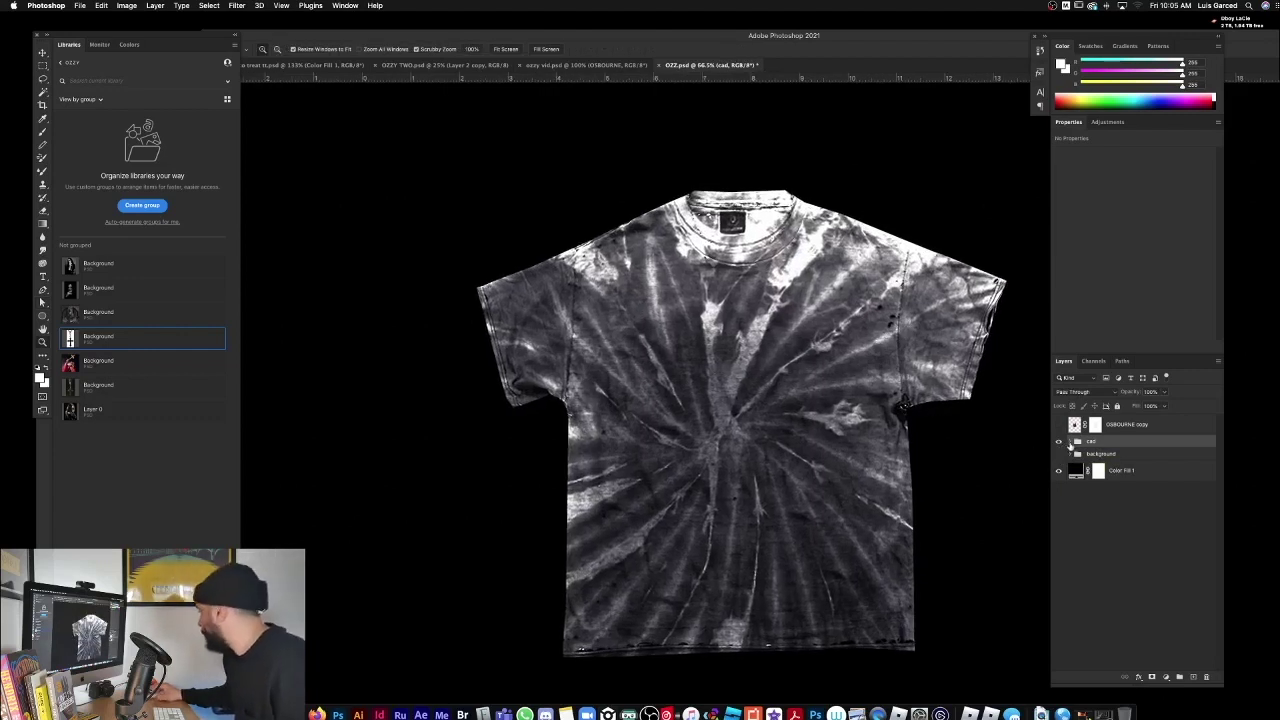
{"action": "left_click", "coordinate": [1071, 442]}
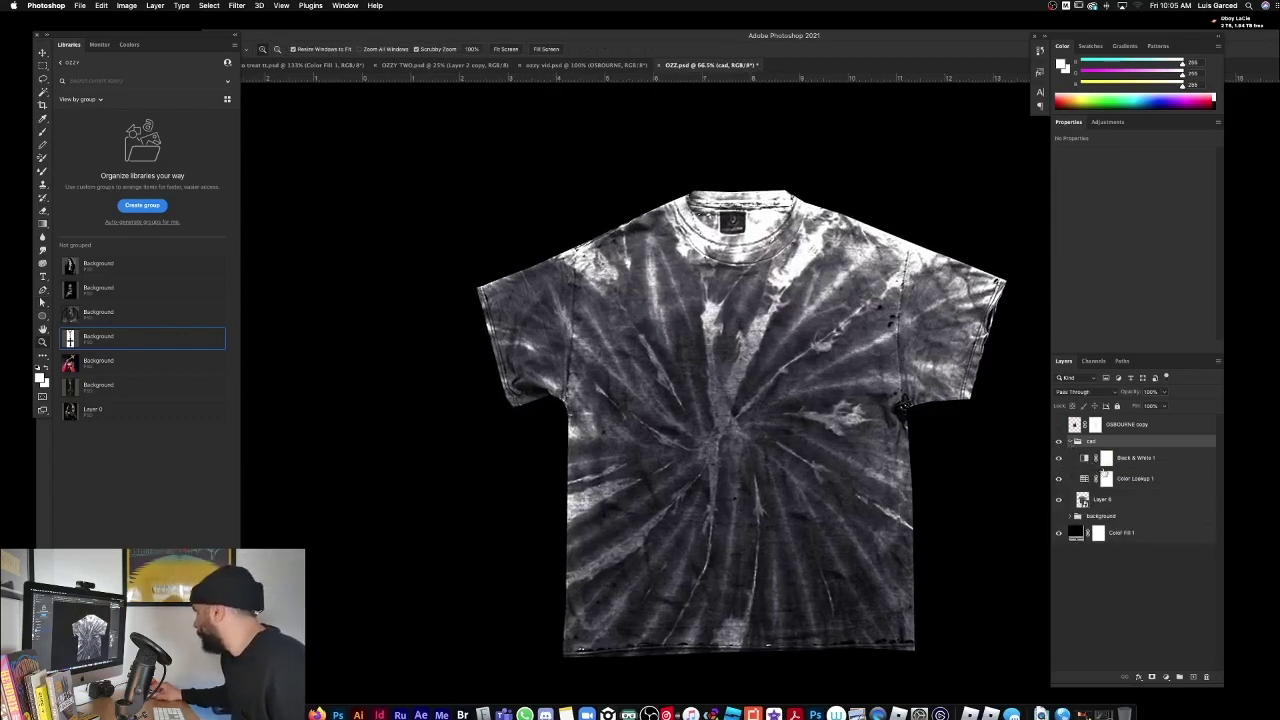
{"action": "double_click", "coordinate": [1083, 500]}
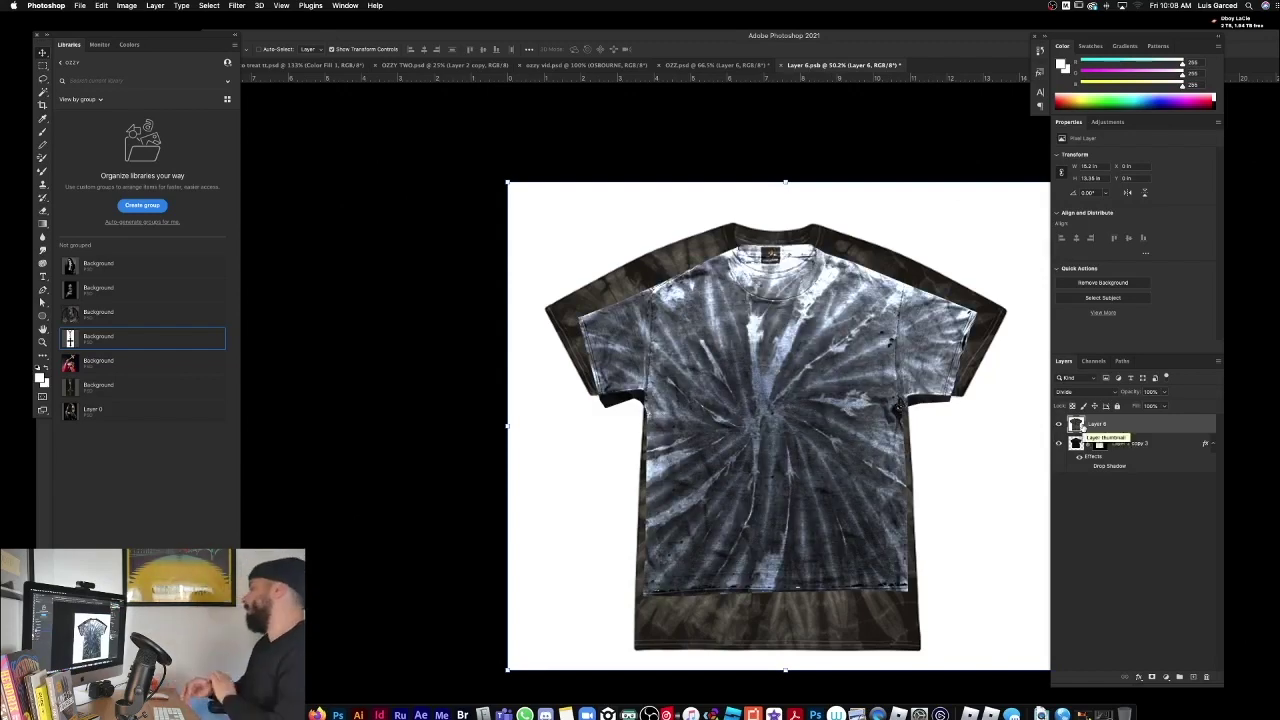
Step: Keep Layer 6 in Divide blend mode and clip it to the Layer 2 copy 3 shirt layer beneath
{"action": "left_click_drag", "start_coordinate": [957, 447], "coordinate": [958, 408]}
{"action": "key", "text": "super+z"}
{"action": "left_click", "coordinate": [1082, 393]}
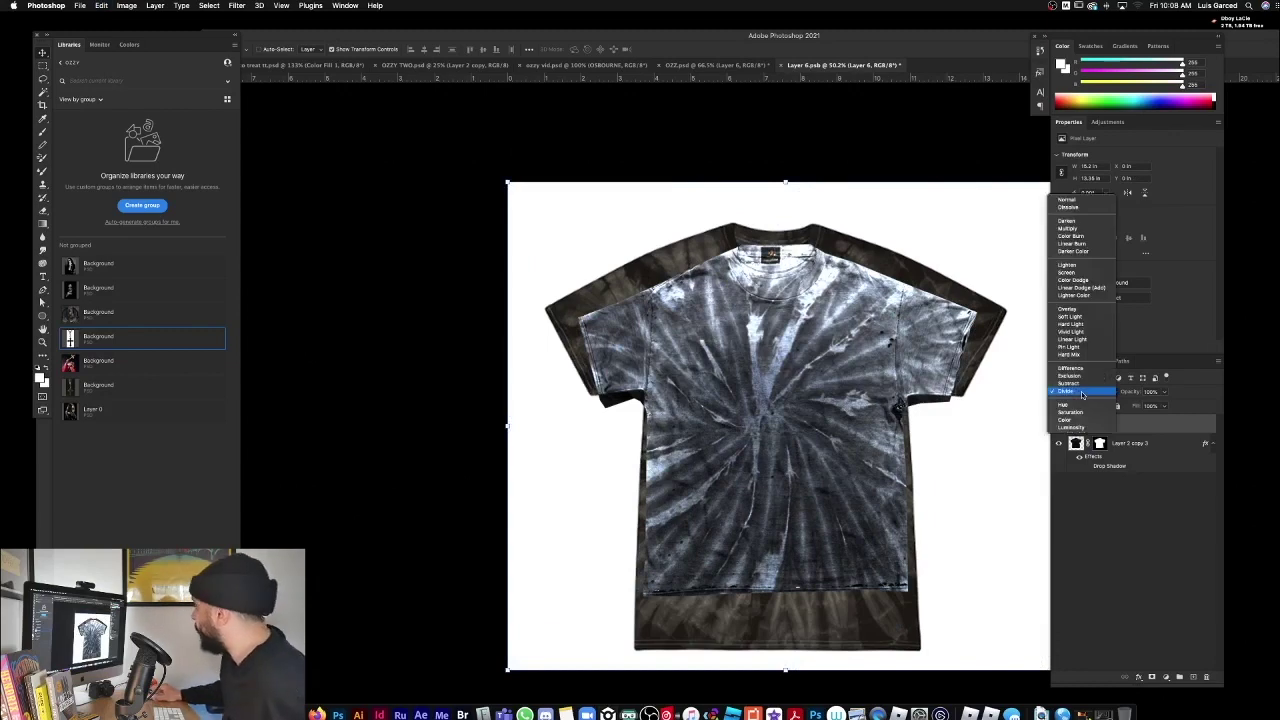
{"action": "left_click", "coordinate": [1081, 392]}
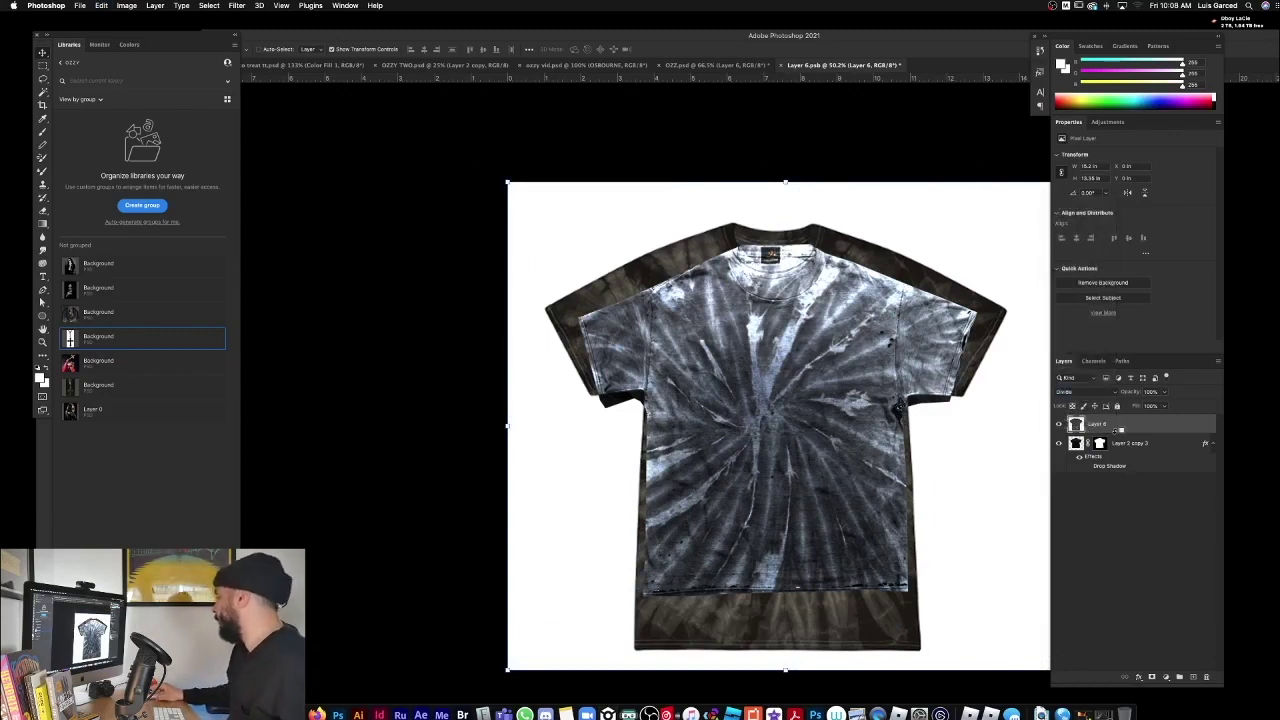
{"action": "left_click", "coordinate": [1118, 431], "text": "alt"}
{"action": "key", "text": "super+0"}
{"action": "left_click", "coordinate": [1139, 433], "text": "alt"}
{"action": "left_click", "coordinate": [1140, 433], "text": "alt"}
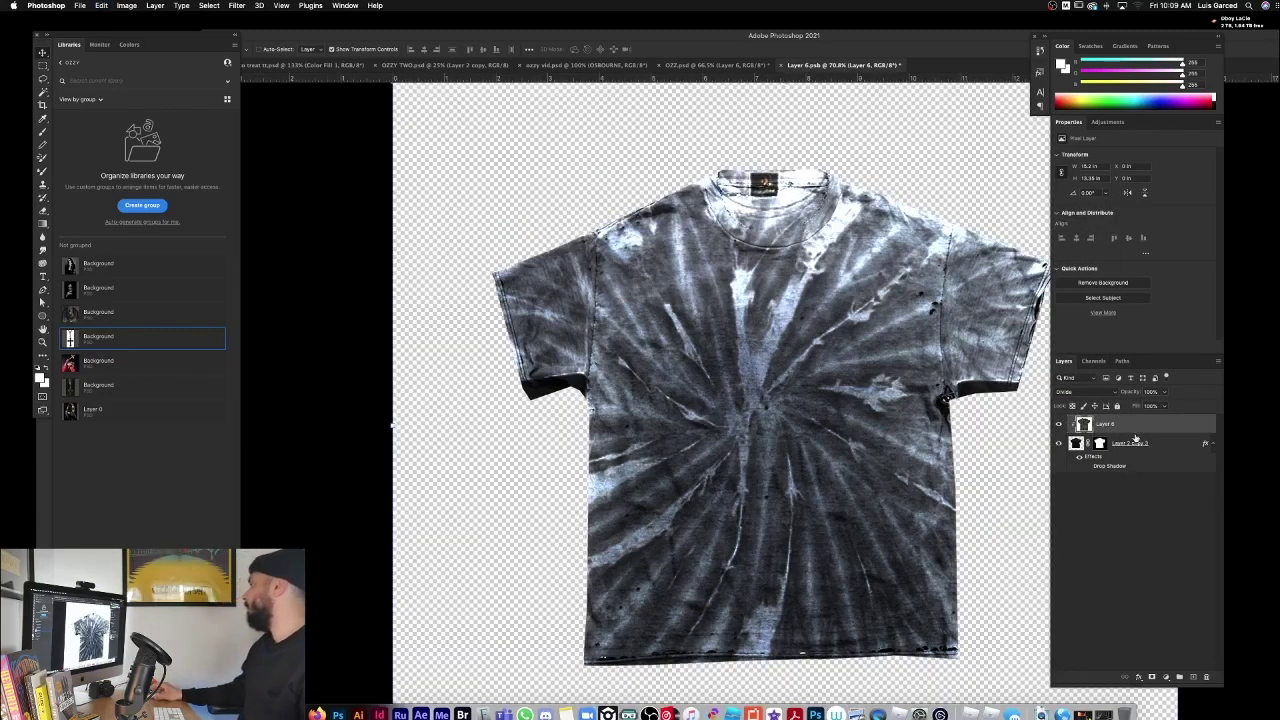
Step: Shift the tie-dye texture slightly right and down and enlarge it slightly so it fits the shirt shape
{"action": "mouse_move", "coordinate": [831, 370]}
{"action": "left_mouse_down"}
{"action": "mouse_move", "coordinate": [804, 388]}
{"action": "mouse_move", "coordinate": [824, 465]}
{"action": "mouse_move", "coordinate": [836, 465]}
{"action": "mouse_move", "coordinate": [838, 393]}
{"action": "left_mouse_up"}
{"action": "scroll", "coordinate": [838, 393], "scroll_direction": "down", "scroll_amount": 2}
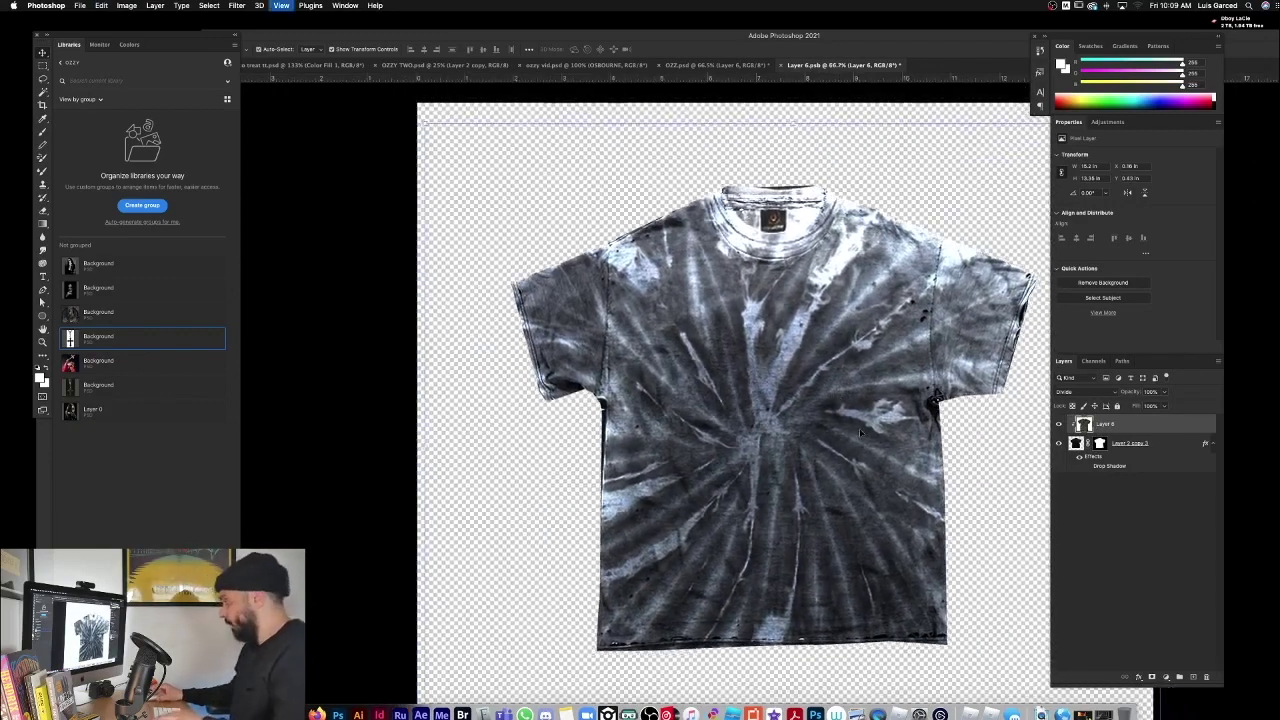
{"action": "key", "text": "ctrl+t"}
{"action": "left_click_drag", "start_coordinate": [512, 683], "coordinate": [527, 686]}
{"action": "key", "text": "Return"}
Step: Save and close the shirt smart object and collapse the cad group in OZZ.psd
{"action": "key", "text": "ctrl+s"}
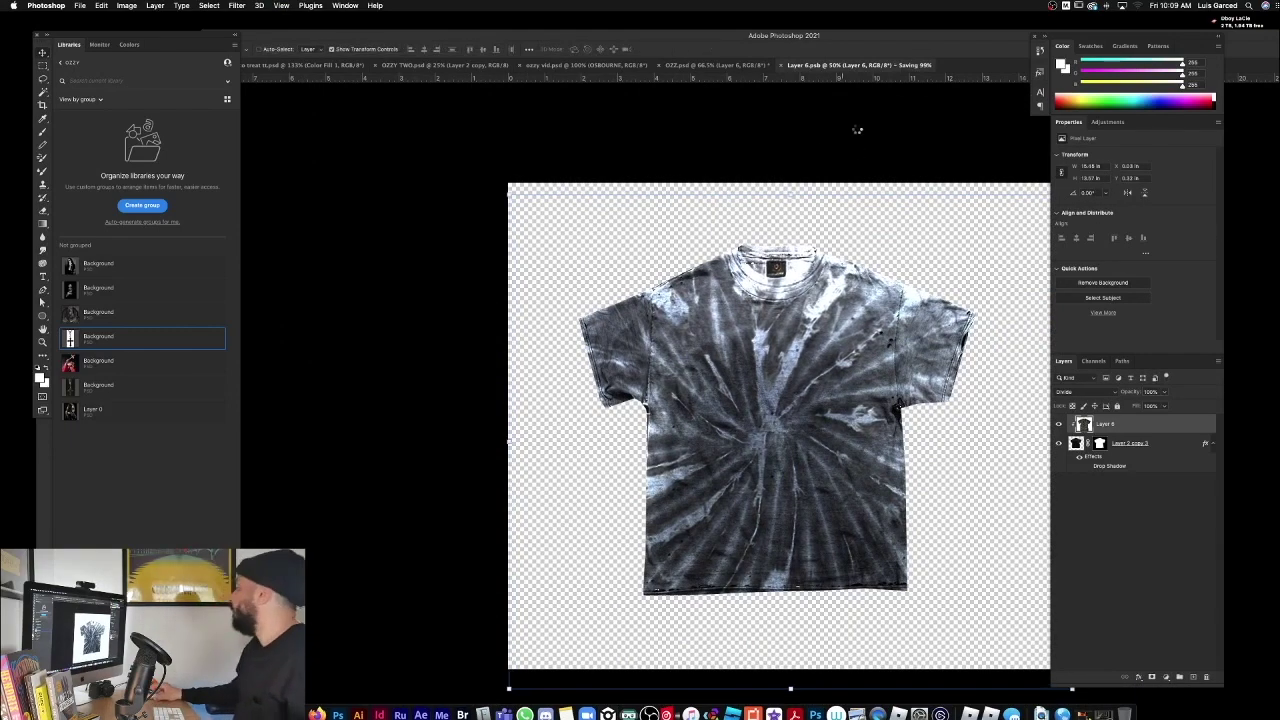
{"action": "key", "text": "ctrl+w"}
{"action": "key", "text": "z"}
{"action": "left_click_drag", "start_coordinate": [866, 434], "coordinate": [874, 432]}
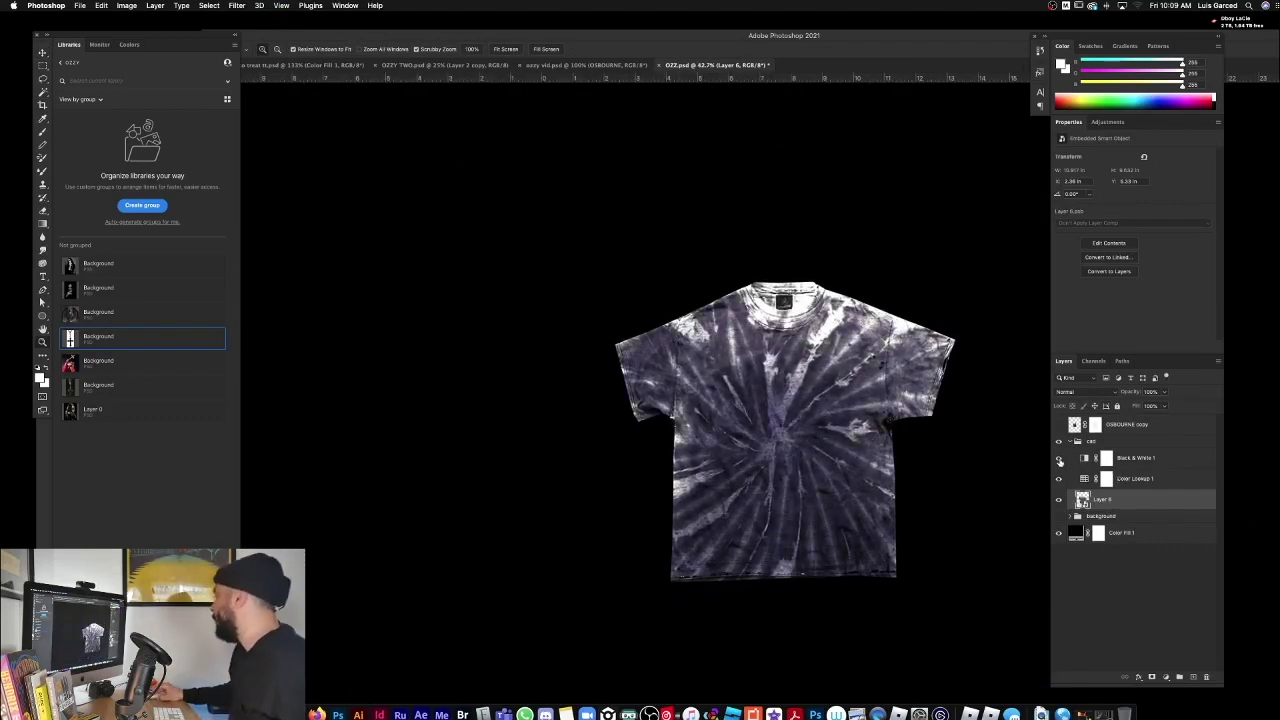
{"action": "left_click", "coordinate": [1071, 442]}
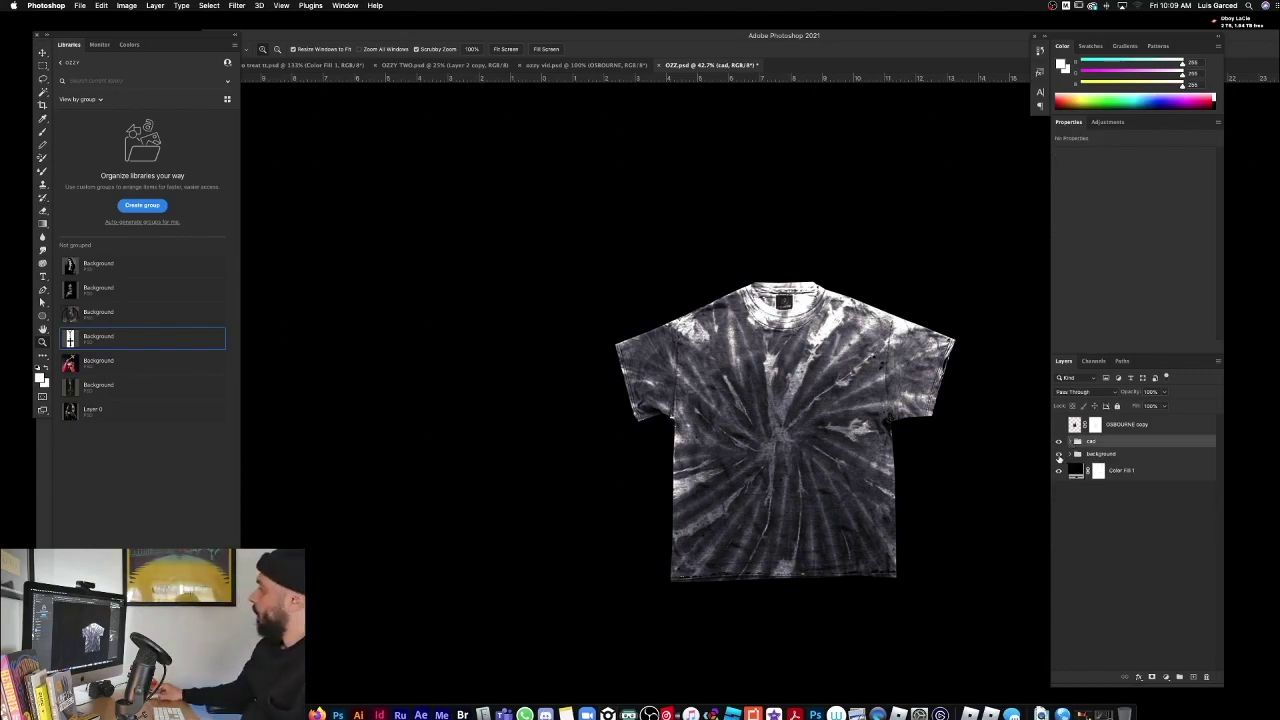
{"action": "left_click", "coordinate": [1059, 454]}
{"action": "left_click", "coordinate": [1059, 454]}
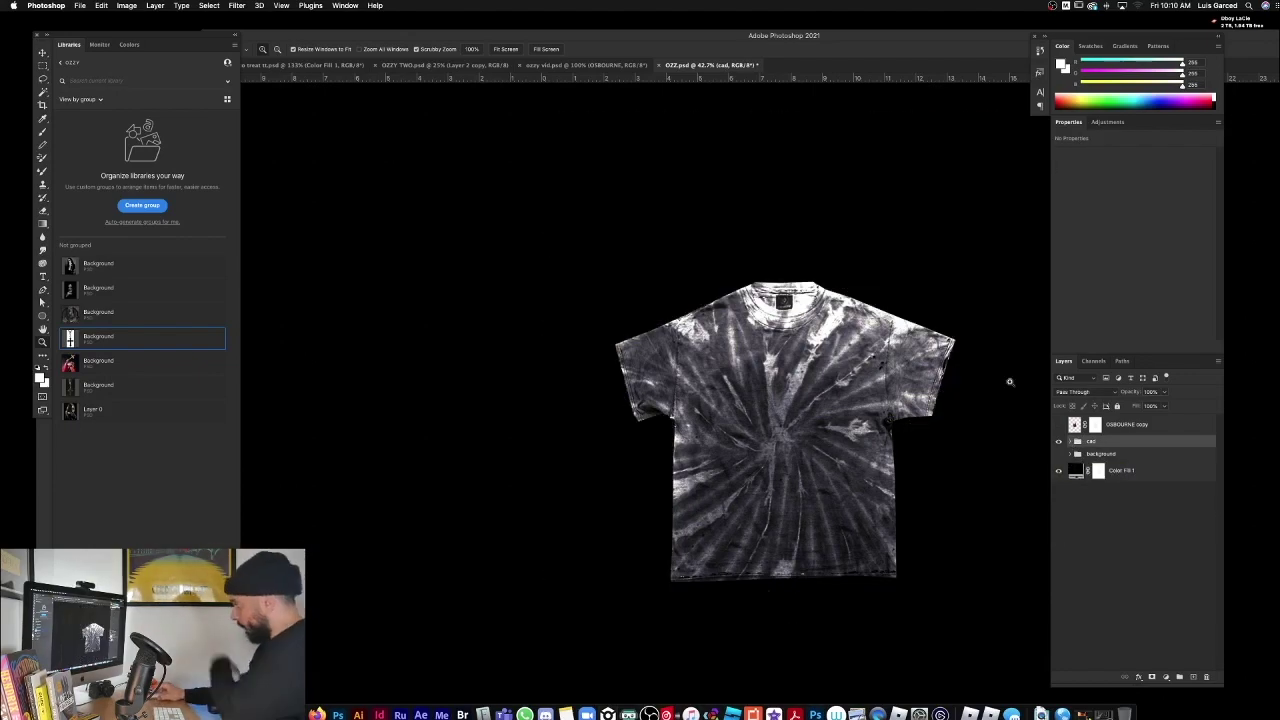
Step: In the ozzy vid document, select all artwork layers above the black Layer 1 and convert them into one smart object
{"action": "left_click", "coordinate": [540, 64]}
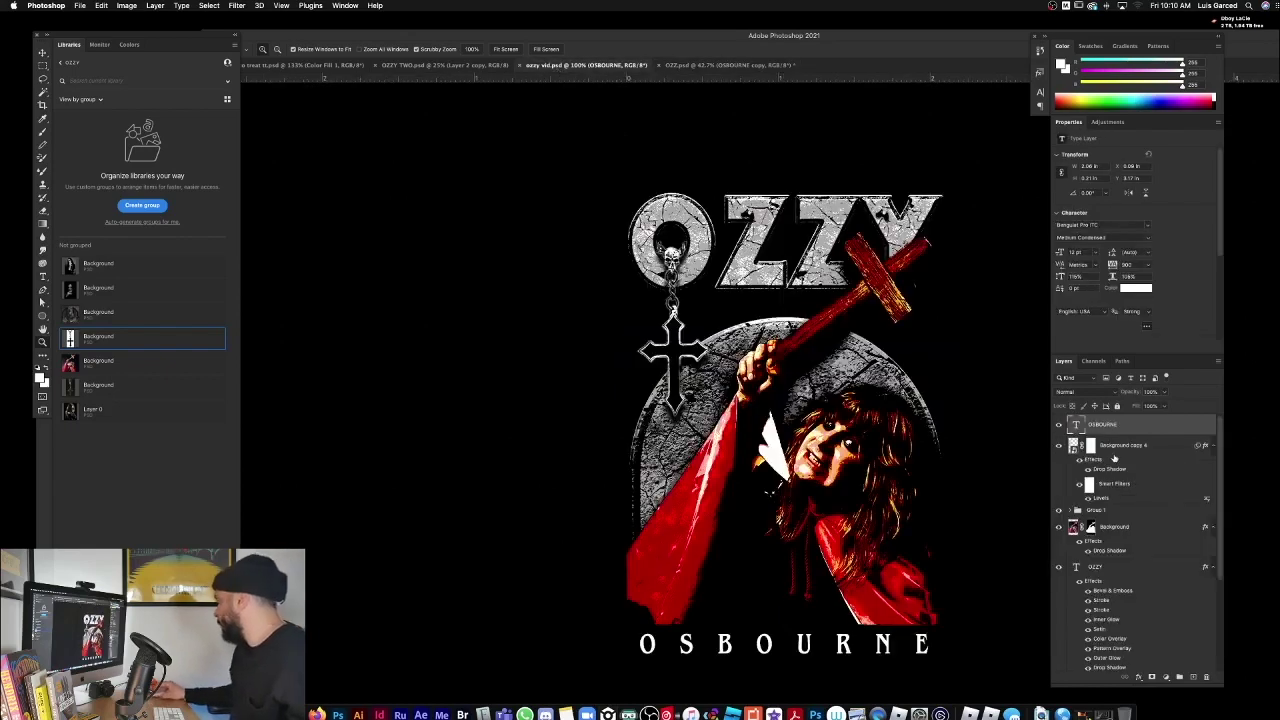
{"action": "left_click_drag", "start_coordinate": [1221, 447], "coordinate": [1221, 647]}
{"action": "left_click", "coordinate": [1140, 543], "text": "shift"}
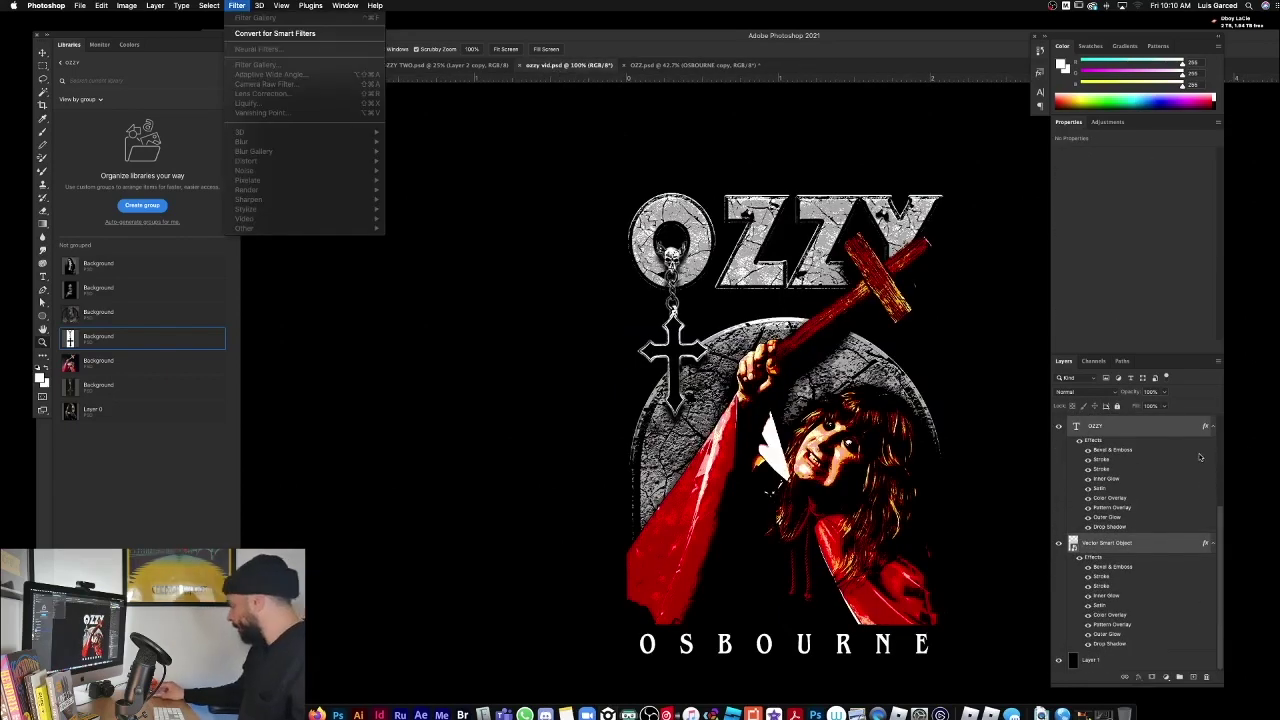
{"action": "left_click", "coordinate": [237, 5]}
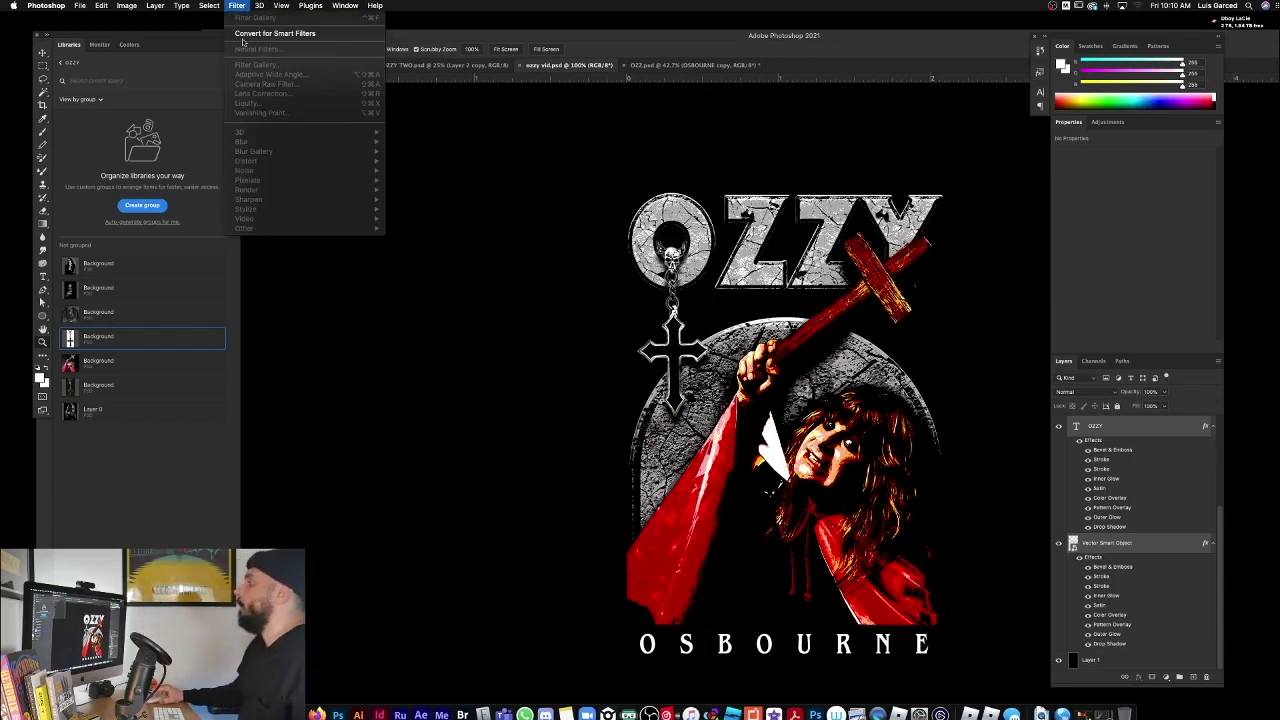
{"action": "left_click", "coordinate": [243, 39]}
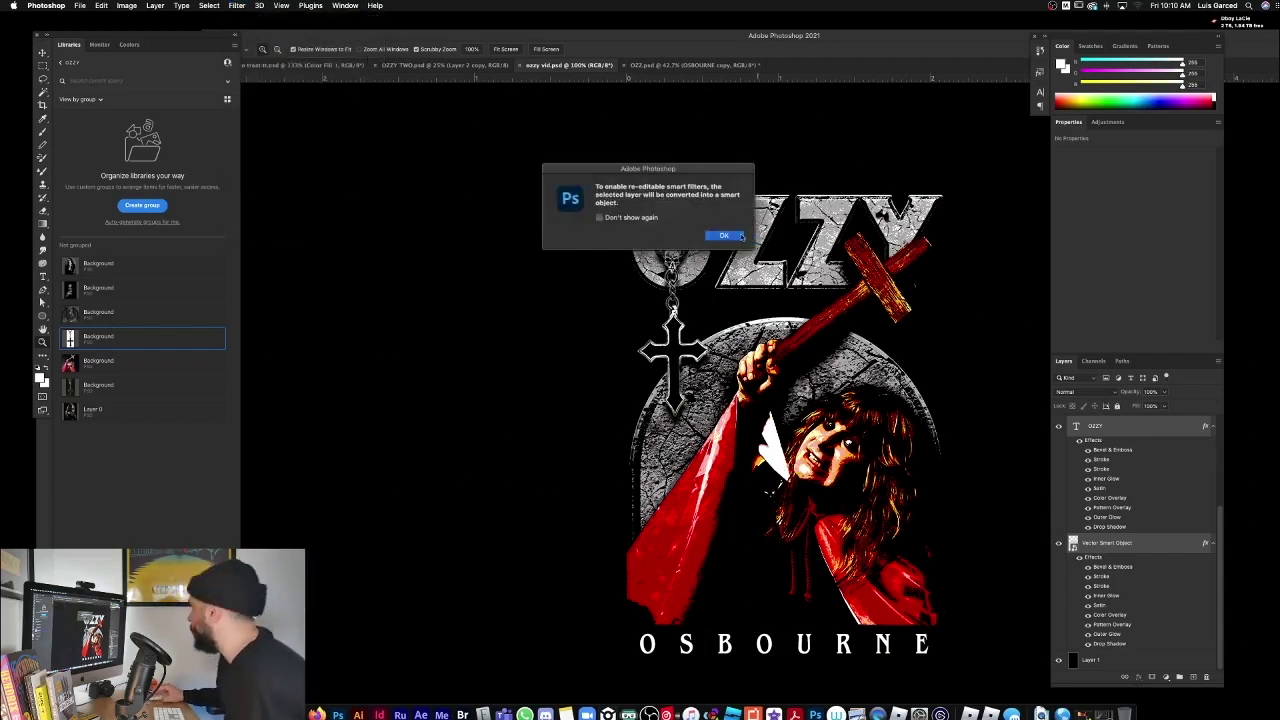
{"action": "left_click", "coordinate": [735, 237]}
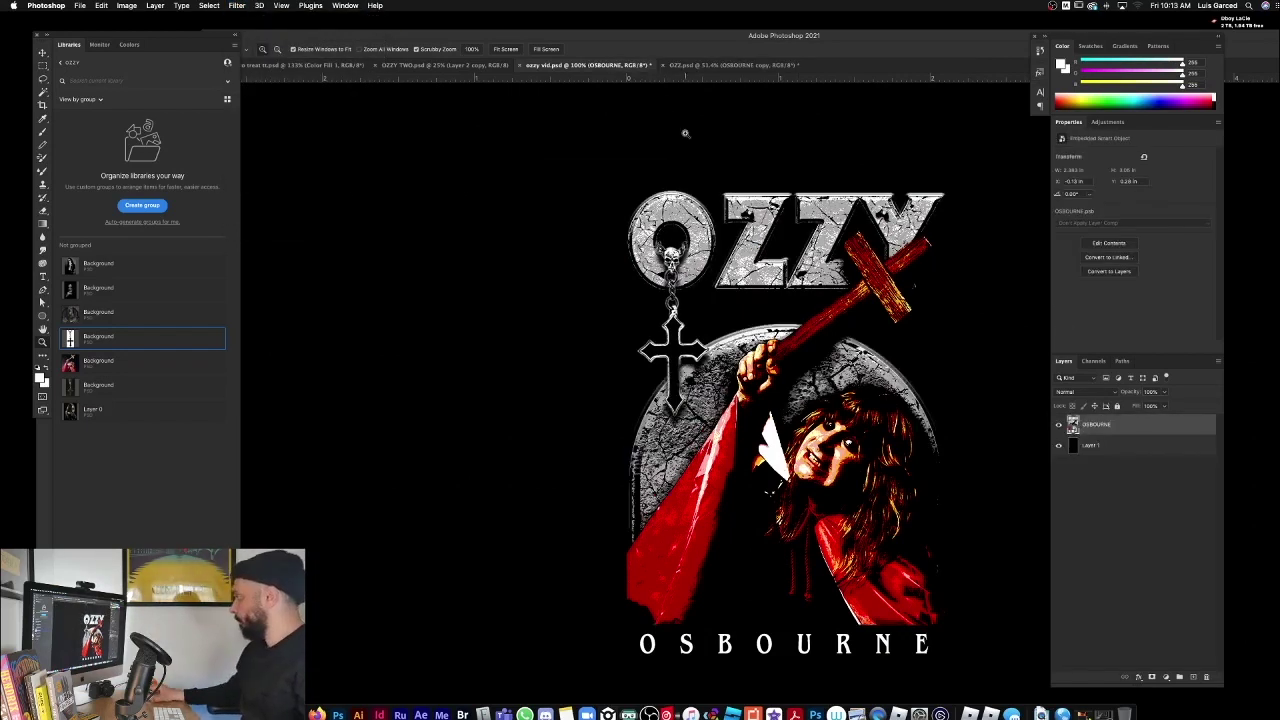
Step: Place the artwork smart object on the tie-dye shirt's chest in OZZ.psd and set its opacity to 90%
{"action": "left_click_drag", "start_coordinate": [772, 490], "coordinate": [737, 392]}
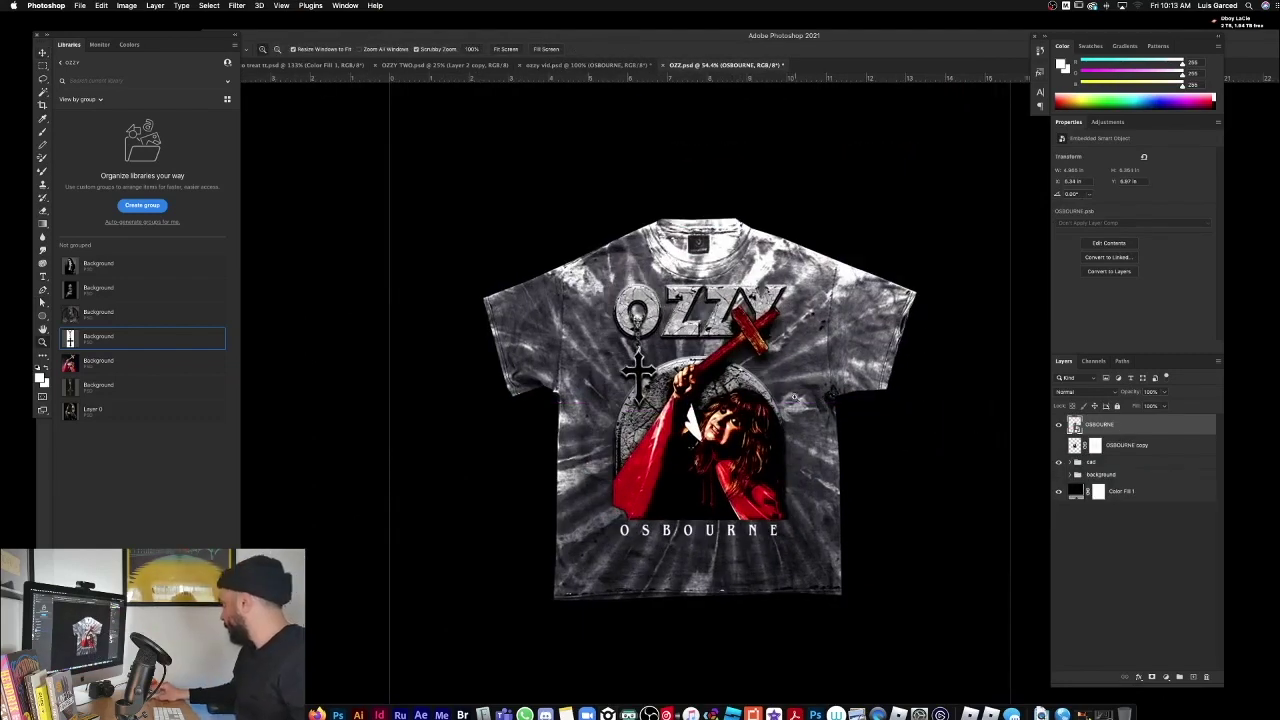
{"action": "left_click_drag", "start_coordinate": [795, 397], "coordinate": [876, 398]}
{"action": "left_click_drag", "start_coordinate": [1157, 394], "coordinate": [1115, 395]}
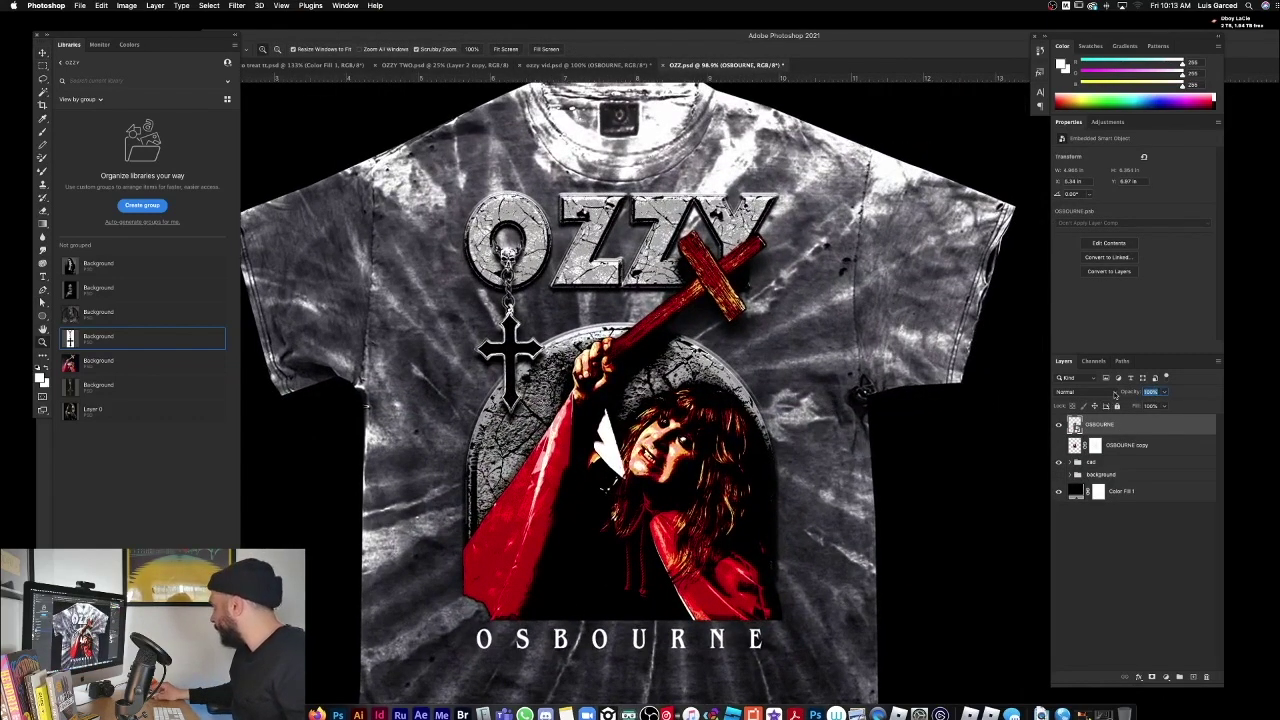
{"action": "type", "text": "90"}
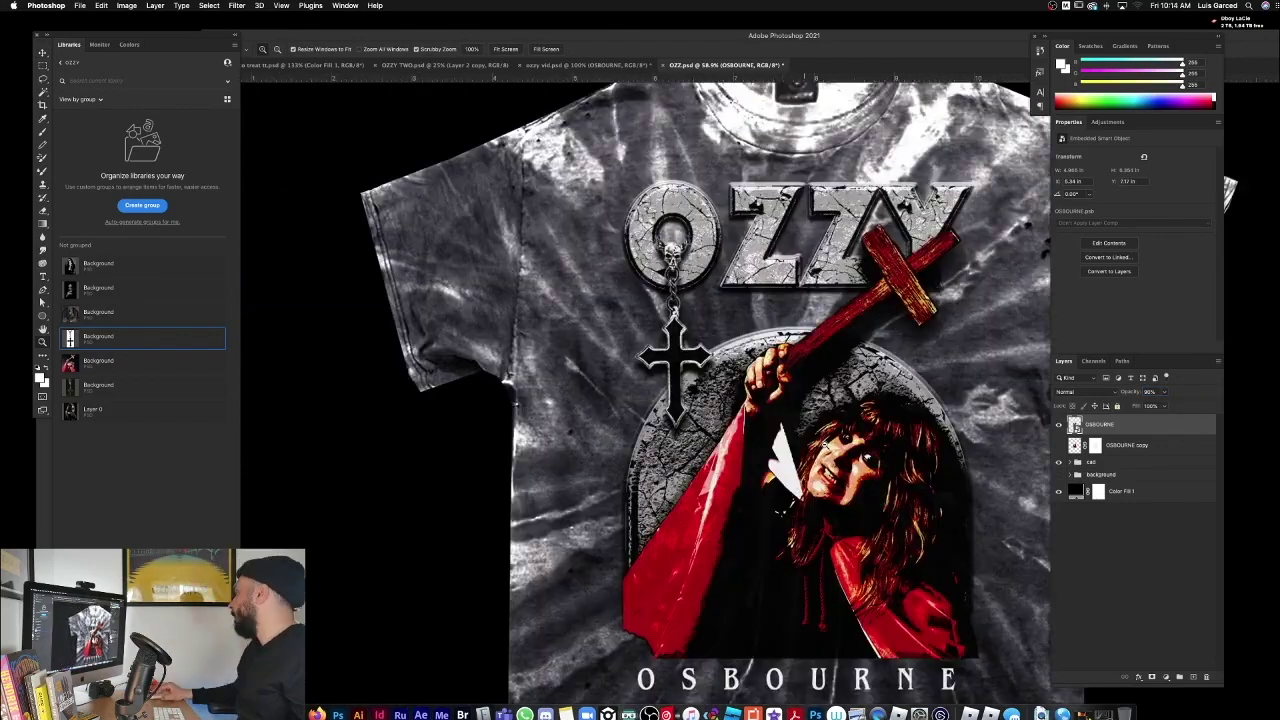
{"action": "scroll", "coordinate": [798, 435], "scroll_direction": "down", "scroll_amount": 2}
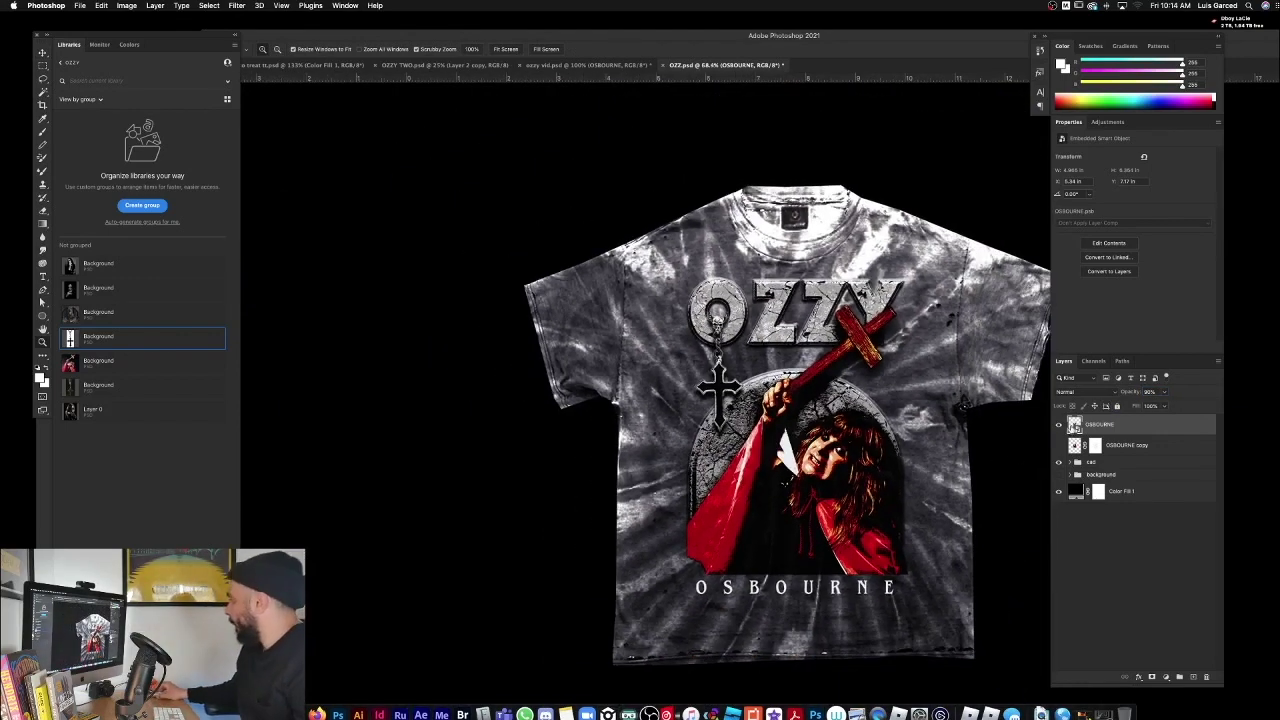
Step: Inside the artwork smart object, add a Color Lookup adjustment above Background copy 4 using the Fuji REALA 500D Kodak 2393 LUT
{"action": "double_click", "coordinate": [1074, 425]}
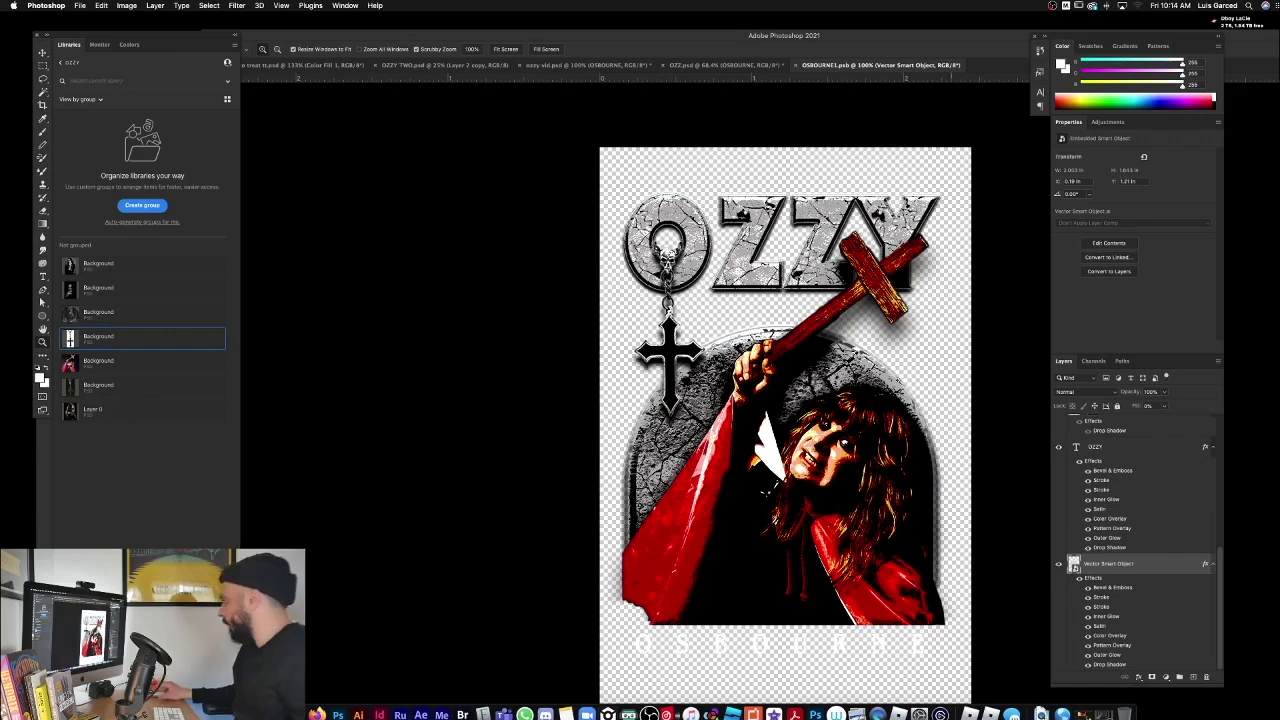
{"action": "left_click", "coordinate": [1166, 677]}
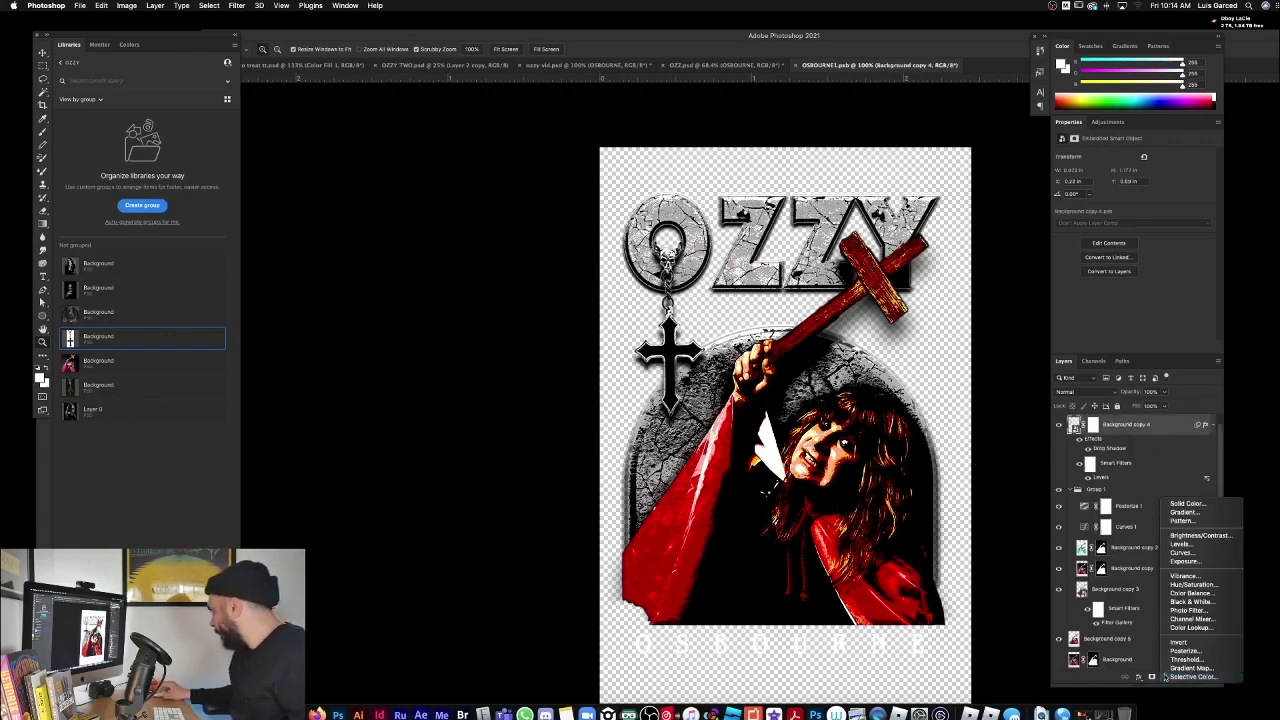
{"action": "left_click", "coordinate": [1190, 632]}
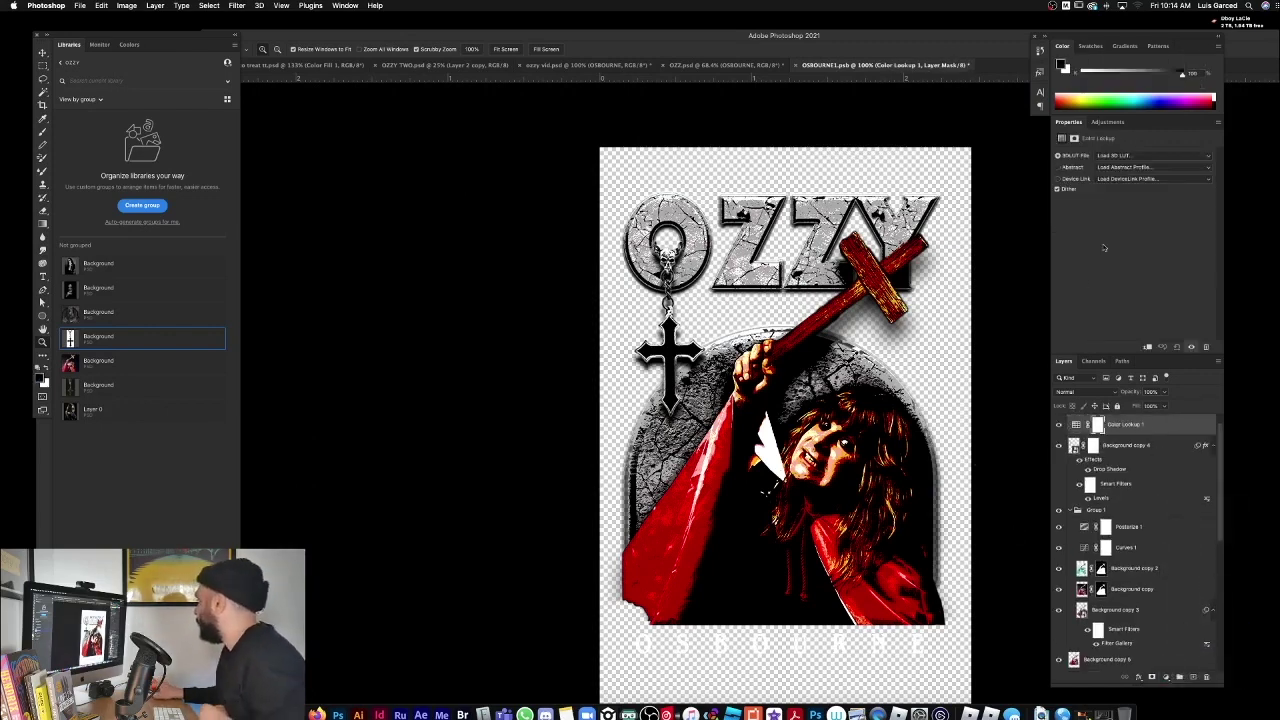
{"action": "left_click", "coordinate": [1103, 155]}
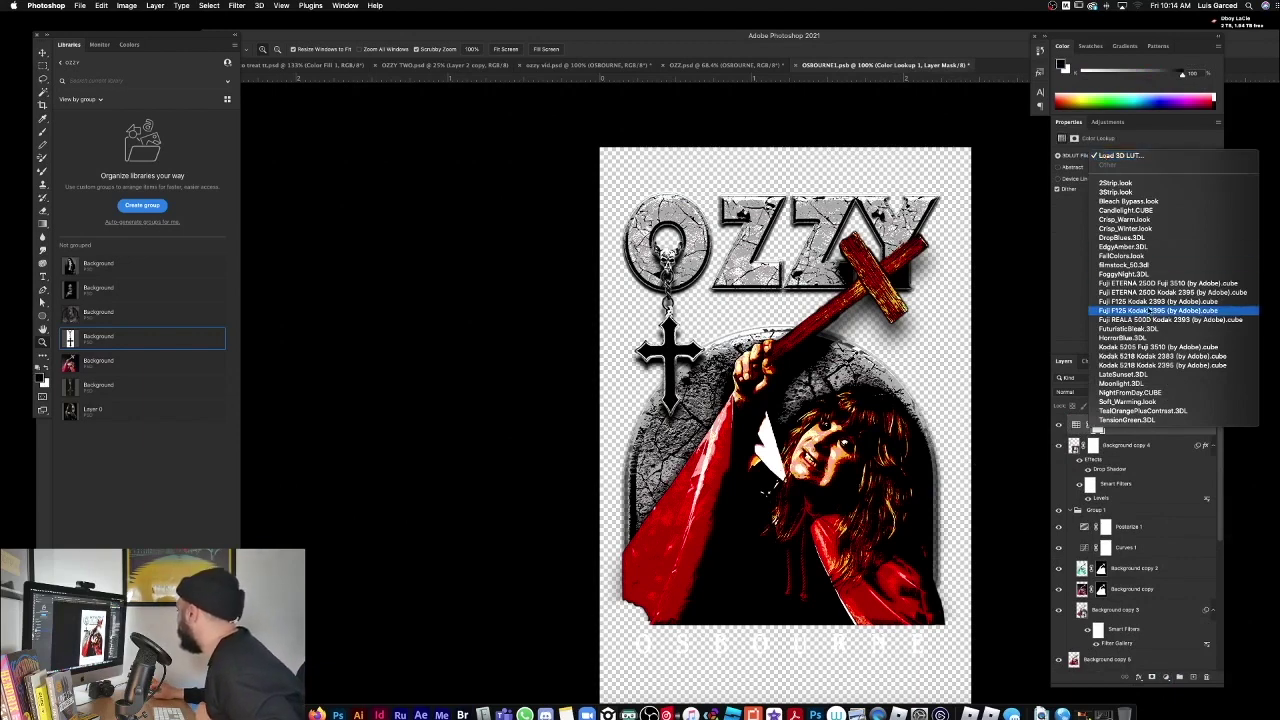
{"action": "left_click", "coordinate": [1150, 311]}
{"action": "left_click", "coordinate": [1117, 157]}
{"action": "left_click", "coordinate": [1117, 166]}
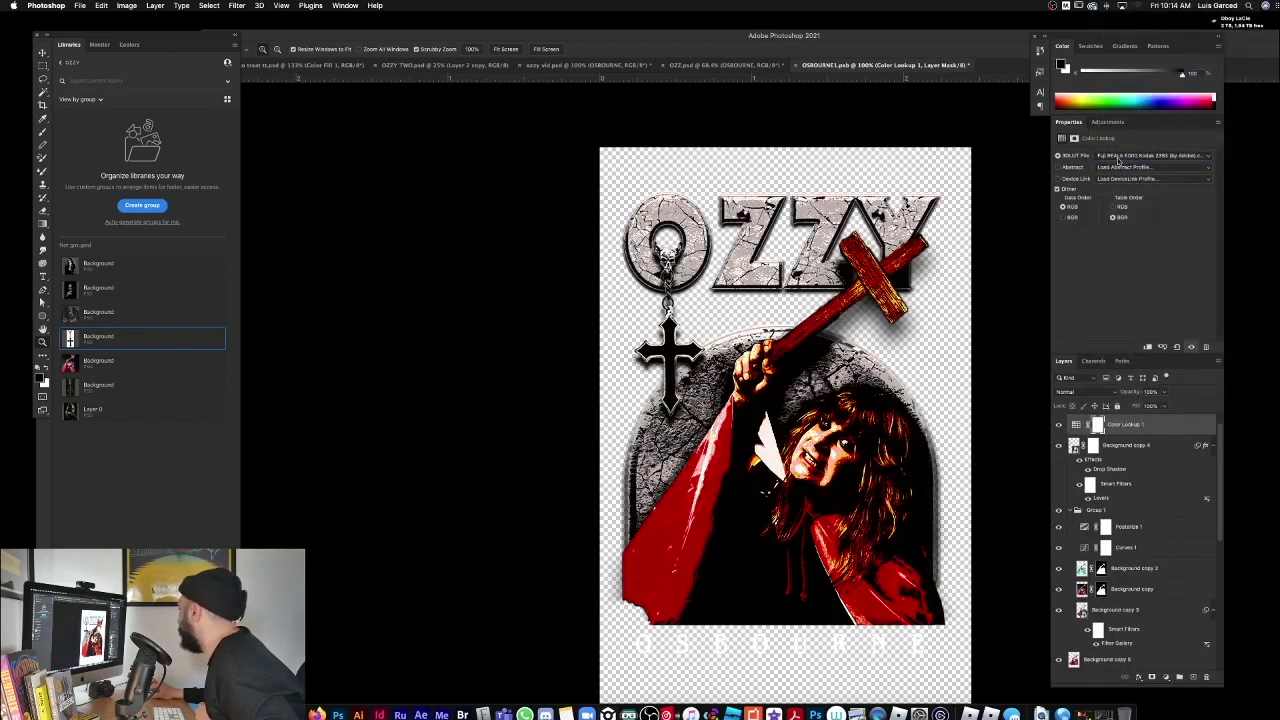
Step: Save and close the colour-graded artwork smart object and inspect the result on the shirt
{"action": "key", "text": "super+s"}
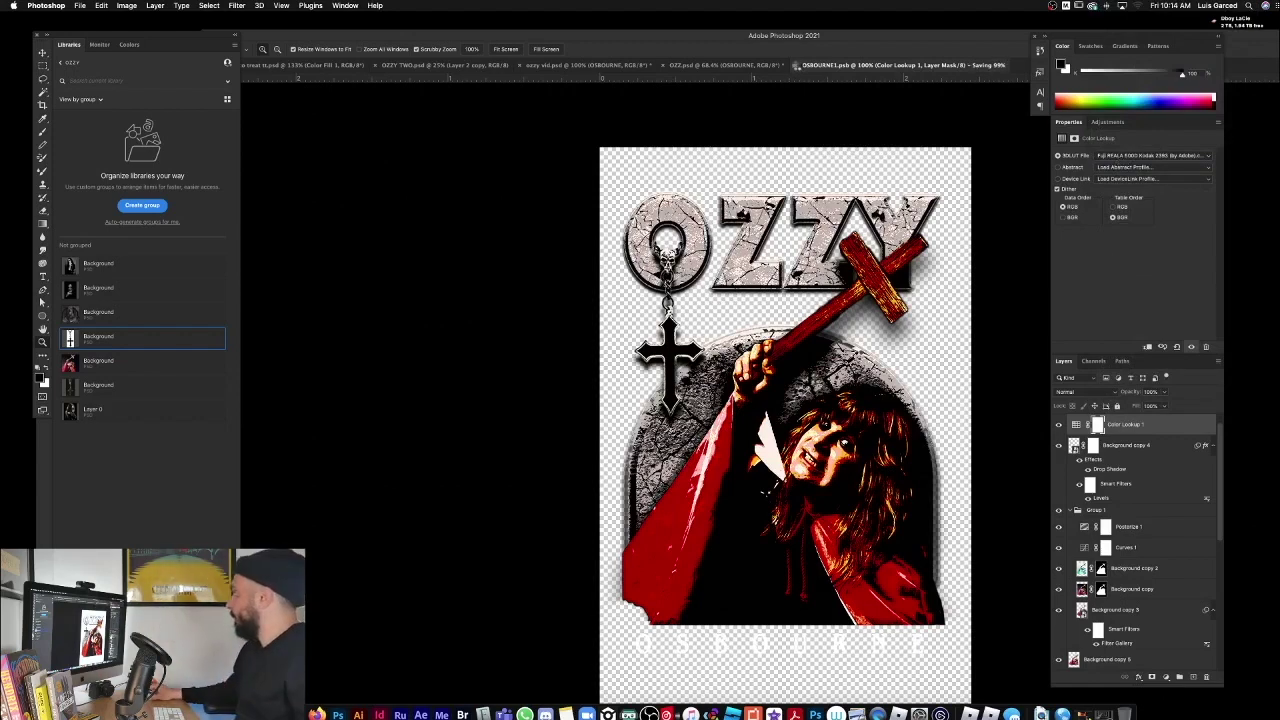
{"action": "left_click", "coordinate": [797, 65]}
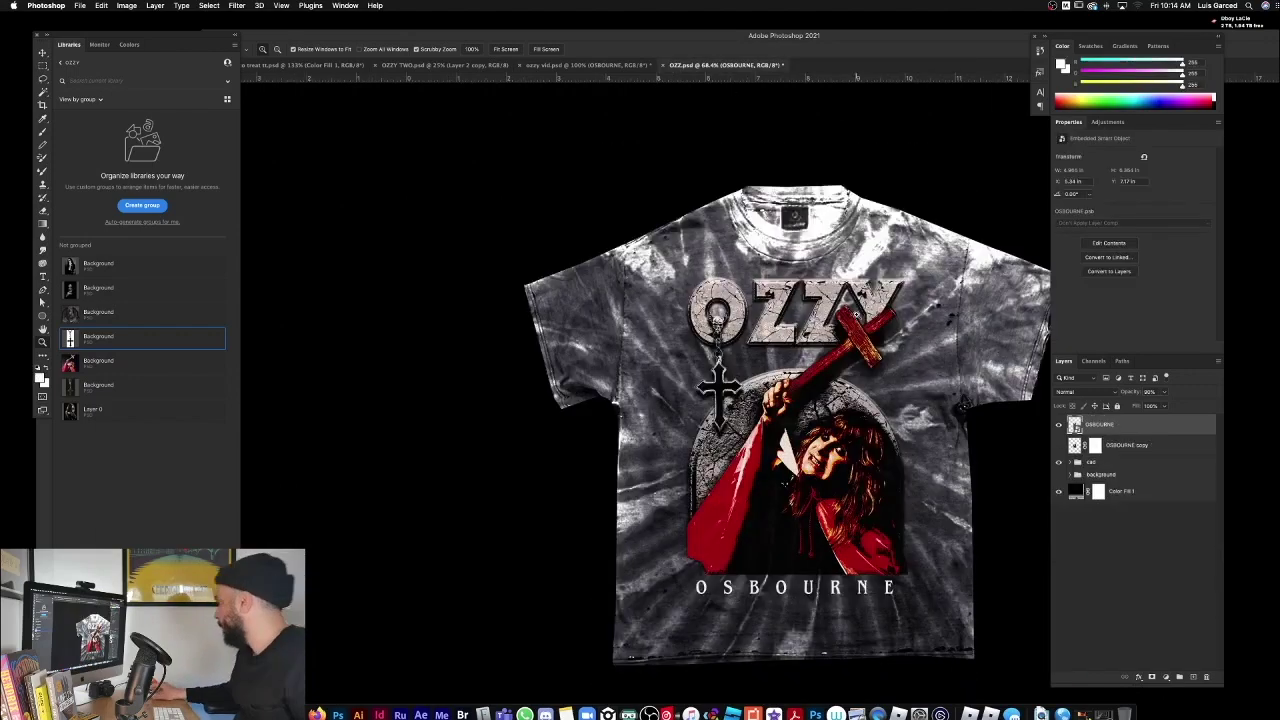
{"action": "left_click_drag", "start_coordinate": [873, 434], "coordinate": [836, 440]}
{"action": "mouse_move", "coordinate": [849, 486]}
{"action": "left_mouse_down"}
{"action": "mouse_move", "coordinate": [898, 484]}
{"action": "mouse_move", "coordinate": [861, 483]}
{"action": "left_mouse_up"}
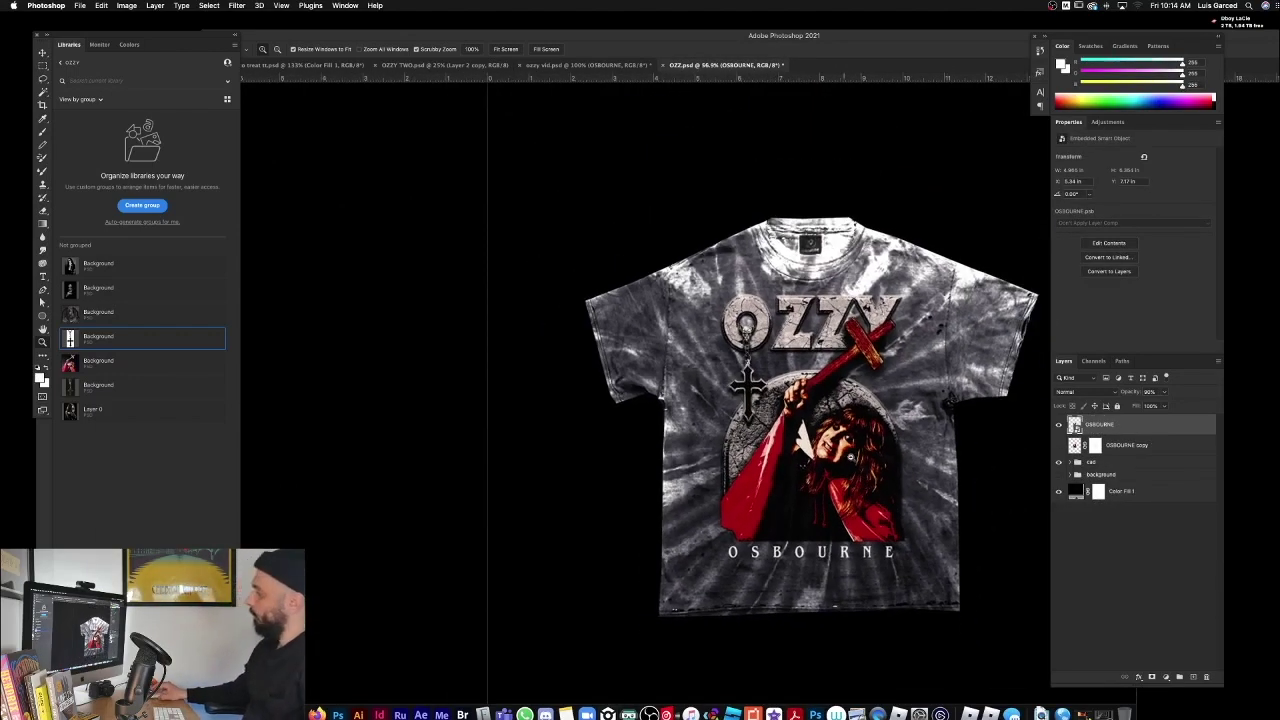
{"action": "scroll", "coordinate": [849, 457], "scroll_direction": "up", "scroll_amount": 2}
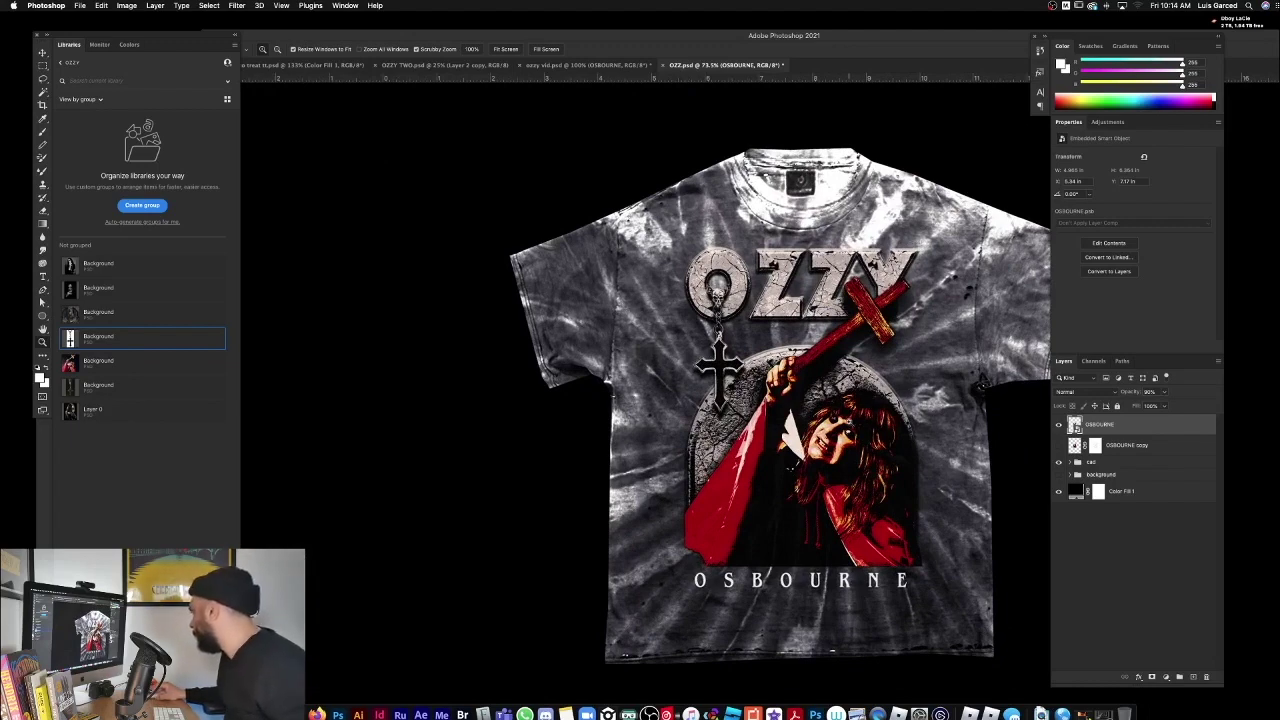
Step: Move the cracked stone arch slightly down inside the artwork smart object, and save and close it
{"action": "double_click", "coordinate": [1075, 426]}
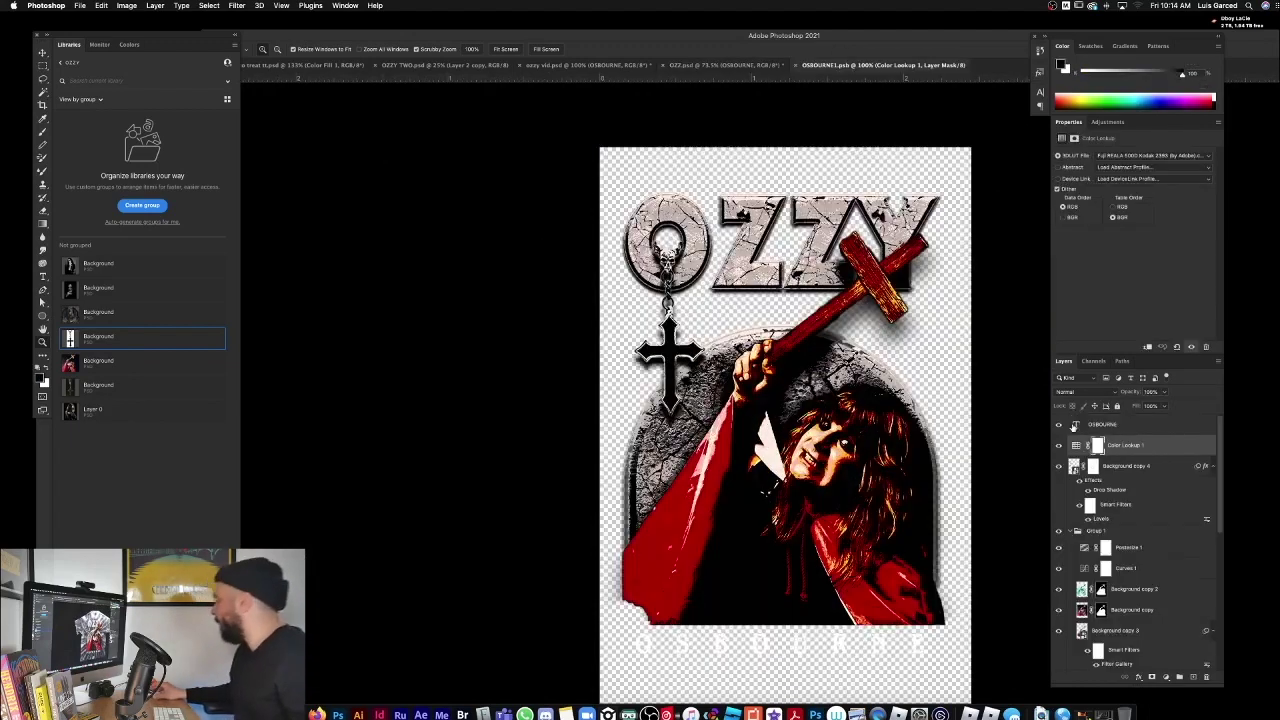
{"action": "key", "text": "v"}
{"action": "right_click", "coordinate": [650, 419]}
{"action": "left_click", "coordinate": [668, 458]}
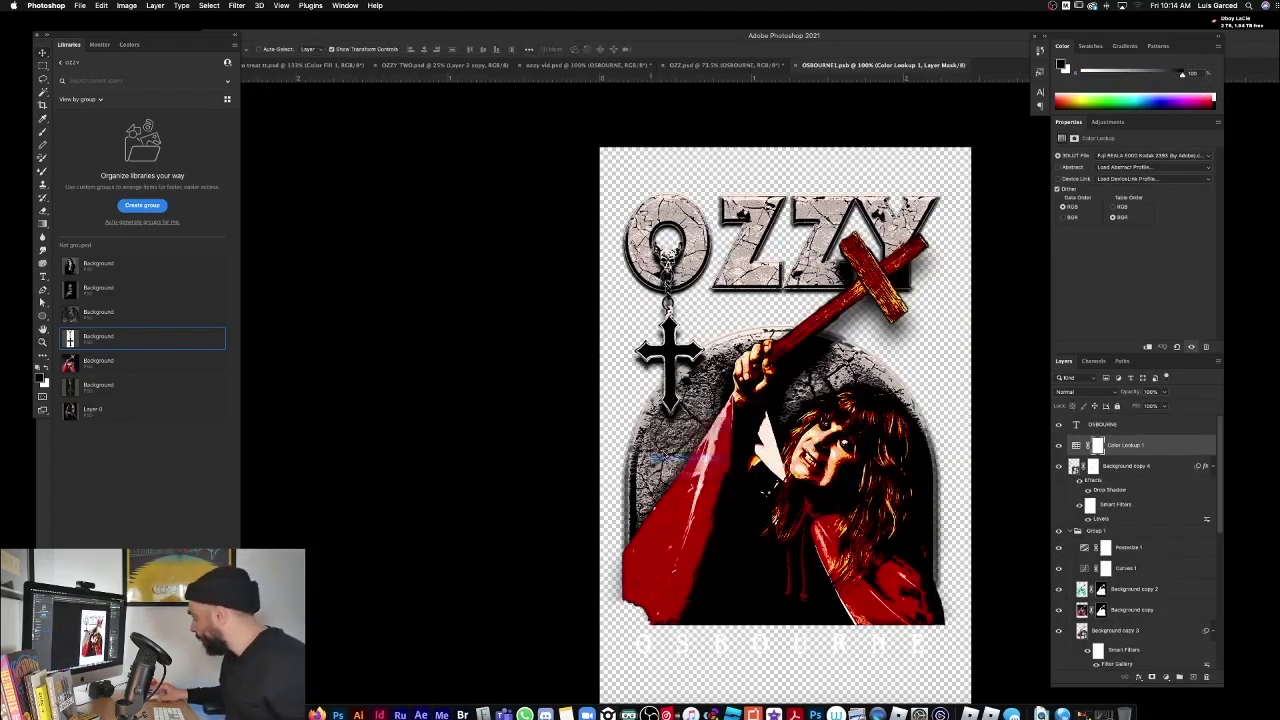
{"action": "mouse_move", "coordinate": [666, 448]}
{"action": "left_mouse_down"}
{"action": "mouse_move", "coordinate": [666, 460]}
{"action": "mouse_move", "coordinate": [683, 447]}
{"action": "left_mouse_up"}
{"action": "key", "text": "super+s"}
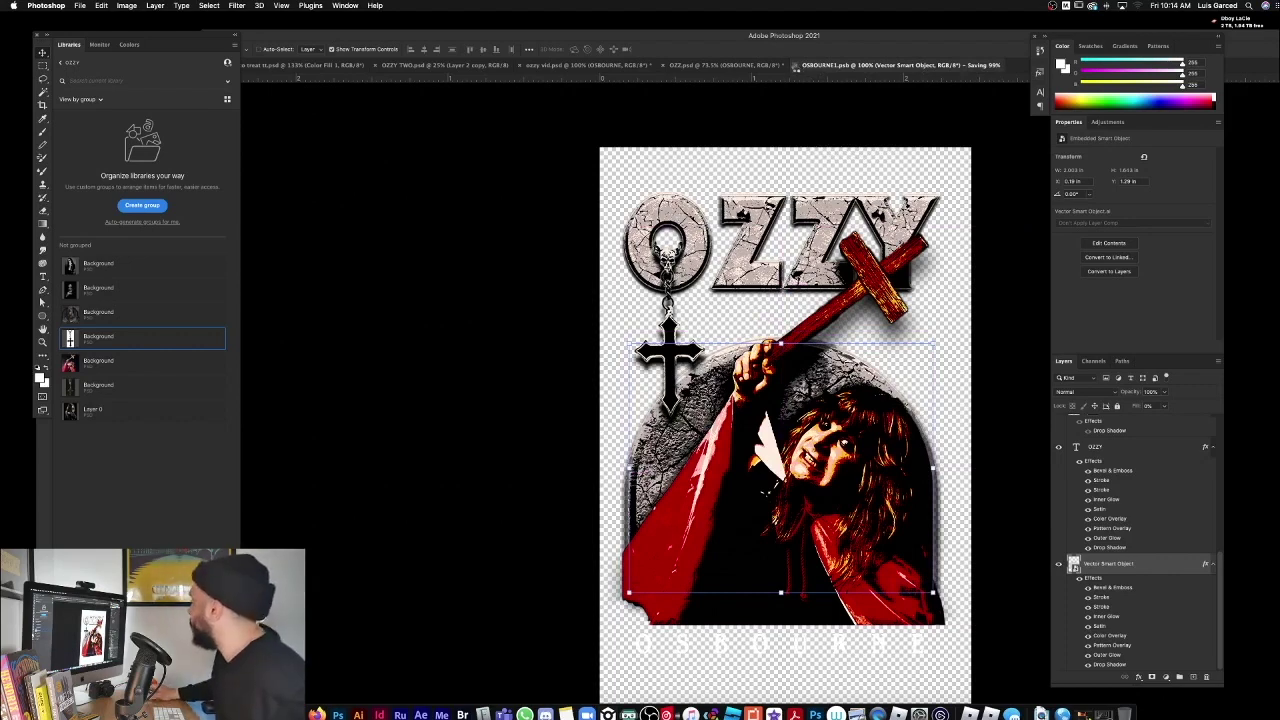
{"action": "left_click", "coordinate": [797, 65]}
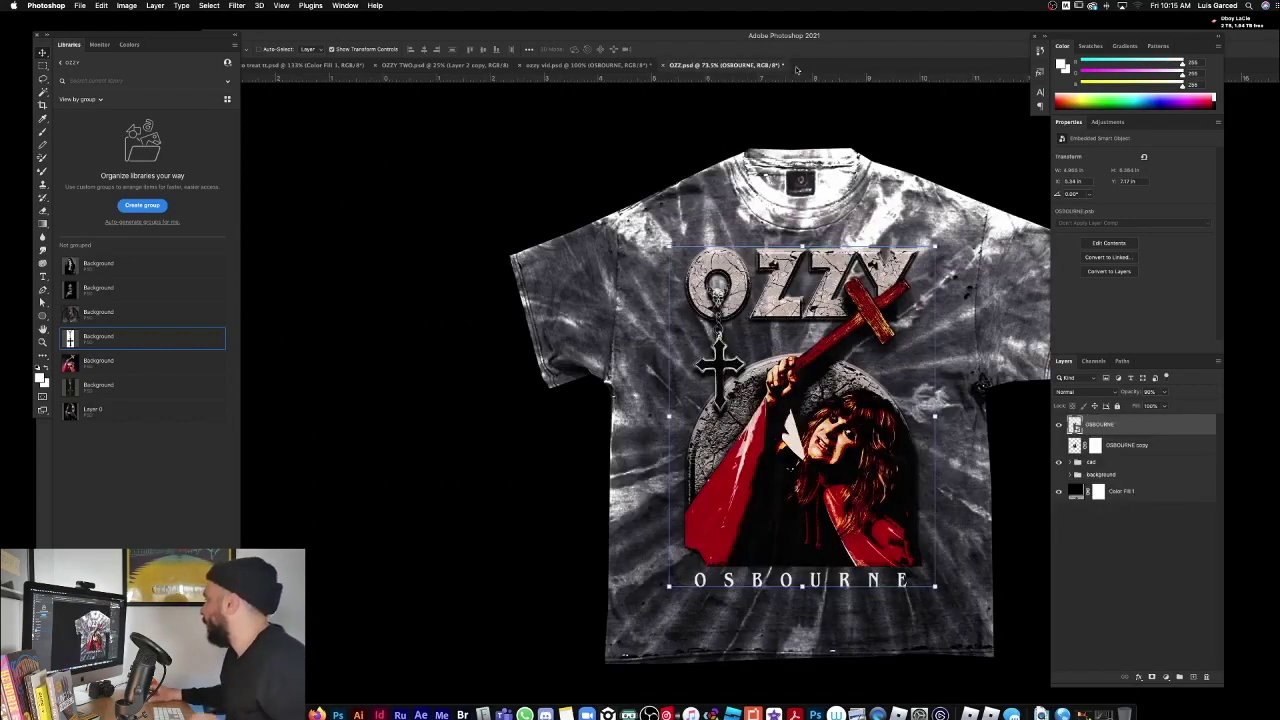
Step: Move the OZZY lettering with its chain and cross slightly down inside the artwork smart object, and save and close it
{"action": "key", "text": "z"}
{"action": "left_click_drag", "start_coordinate": [846, 420], "coordinate": [836, 428]}
{"action": "left_click_drag", "start_coordinate": [789, 384], "coordinate": [782, 347]}
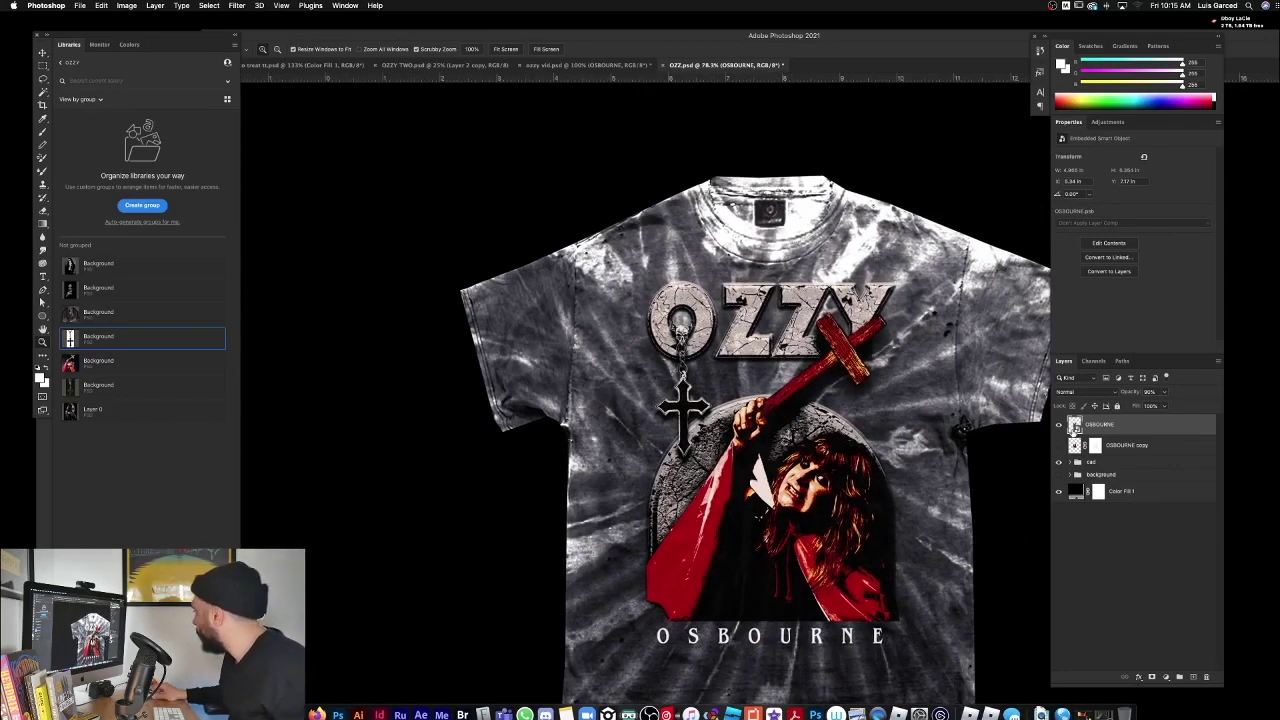
{"action": "double_click", "coordinate": [1075, 425]}
{"action": "key", "text": "v"}
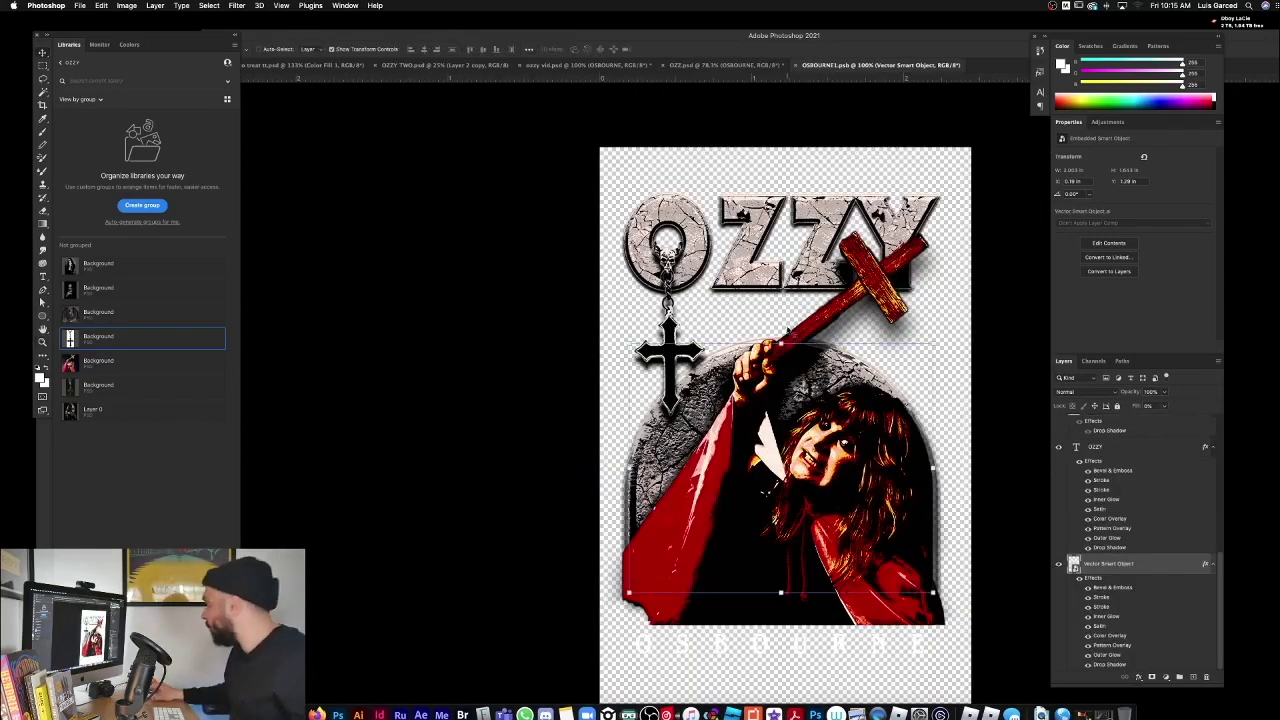
{"action": "right_click", "coordinate": [818, 266]}
{"action": "left_click", "coordinate": [848, 282]}
{"action": "left_click_drag", "start_coordinate": [665, 331], "coordinate": [665, 340]}
{"action": "key", "text": "super+s"}
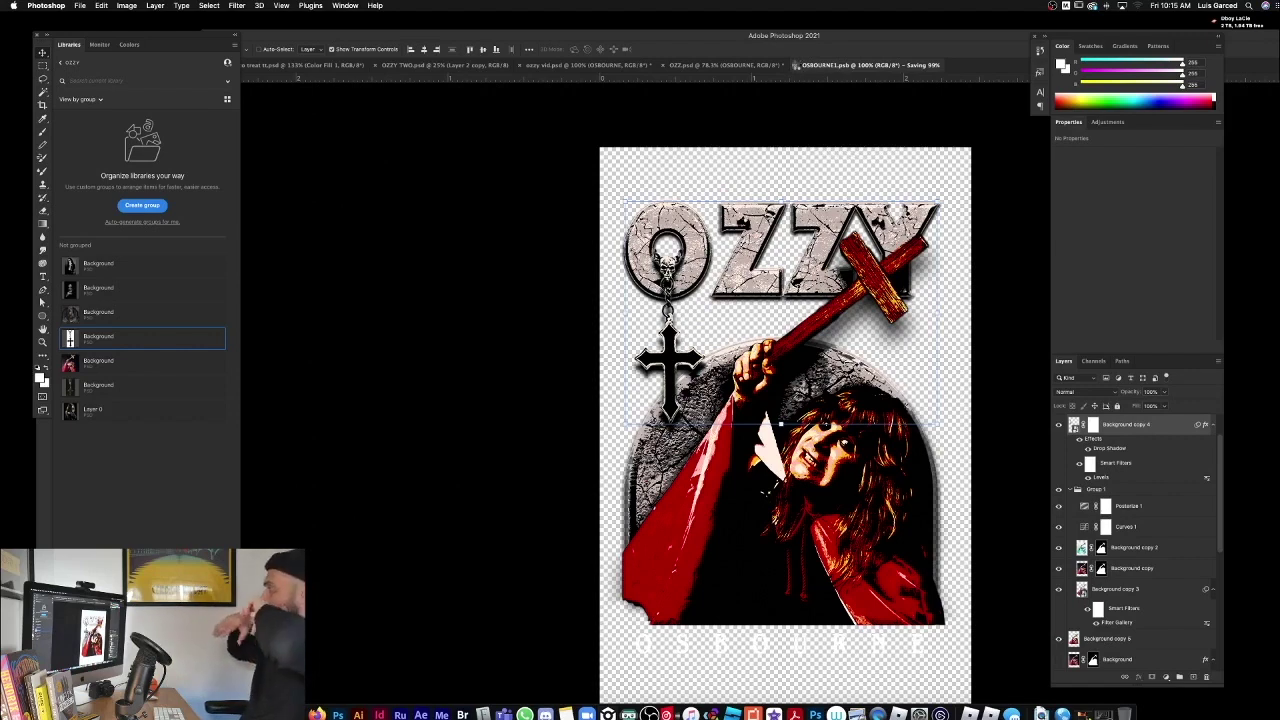
{"action": "key", "text": "super+w"}
Step: Show the graveyard background group behind the shirt and fit the whole mockup in full-screen view
{"action": "key", "text": "z"}
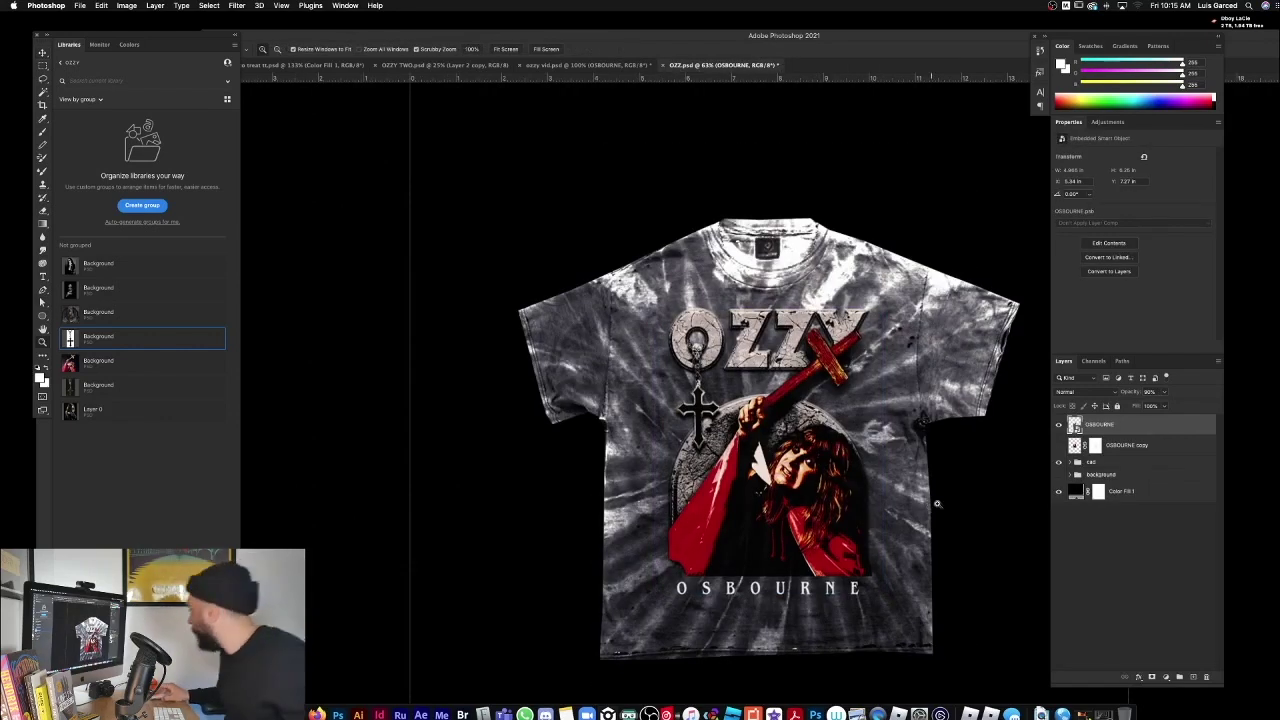
{"action": "left_click", "coordinate": [1059, 475]}
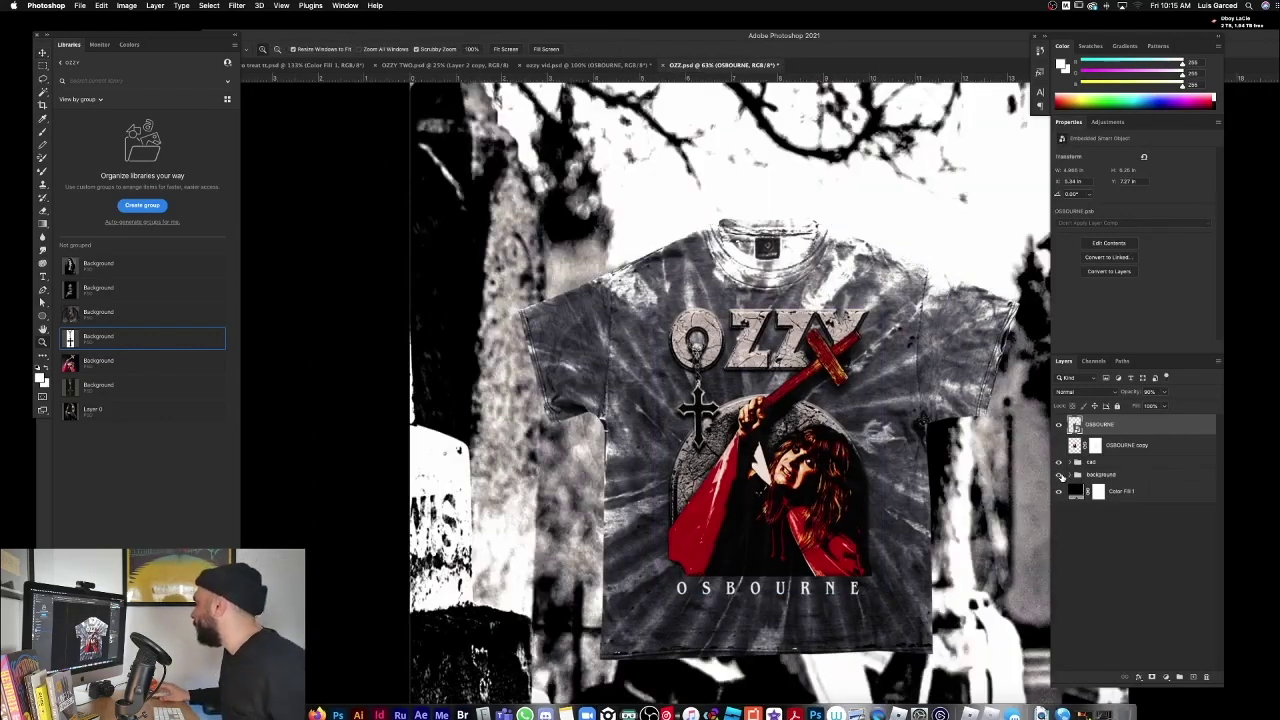
{"action": "key", "text": "super+minus"}
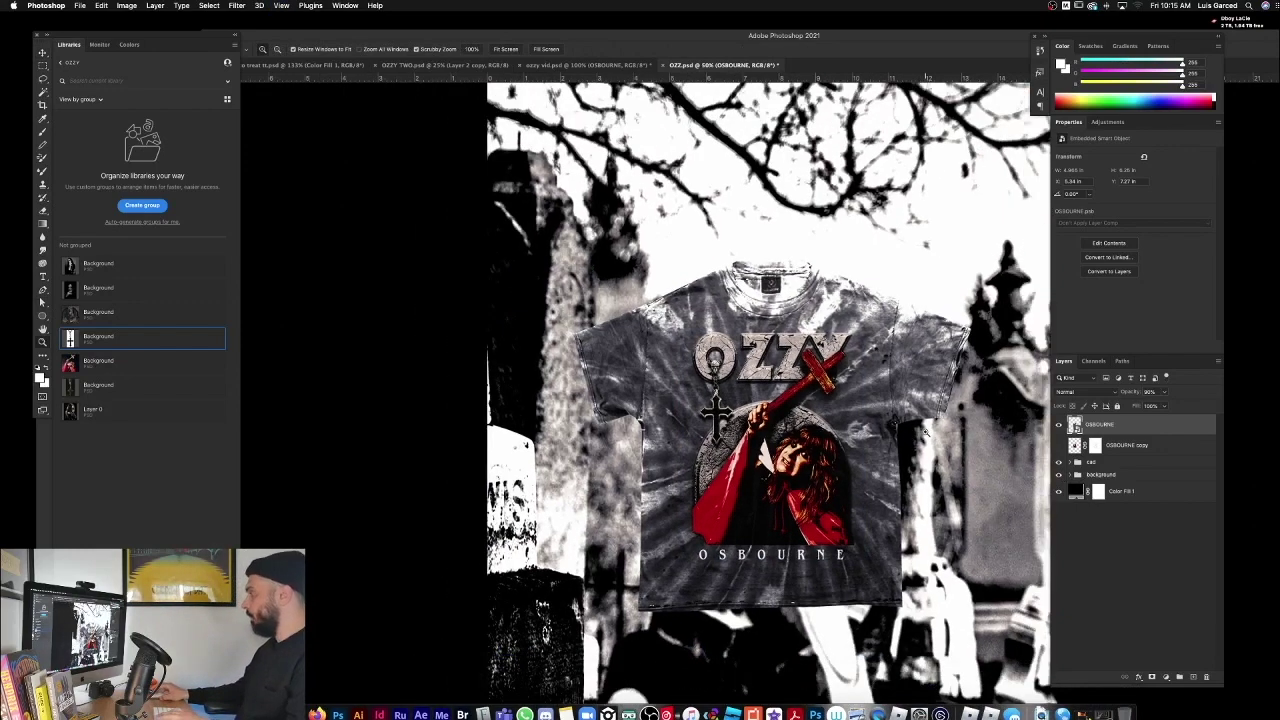
{"action": "key", "text": "f"}
{"action": "key", "text": "super+0"}
Step: Increase the distance and size of the drop shadow on the tie-dye shirt layer and apply the layer style
{"action": "key", "text": "v"}
{"action": "left_click", "coordinate": [763, 332], "text": "super"}
{"action": "right_click", "coordinate": [1078, 521]}
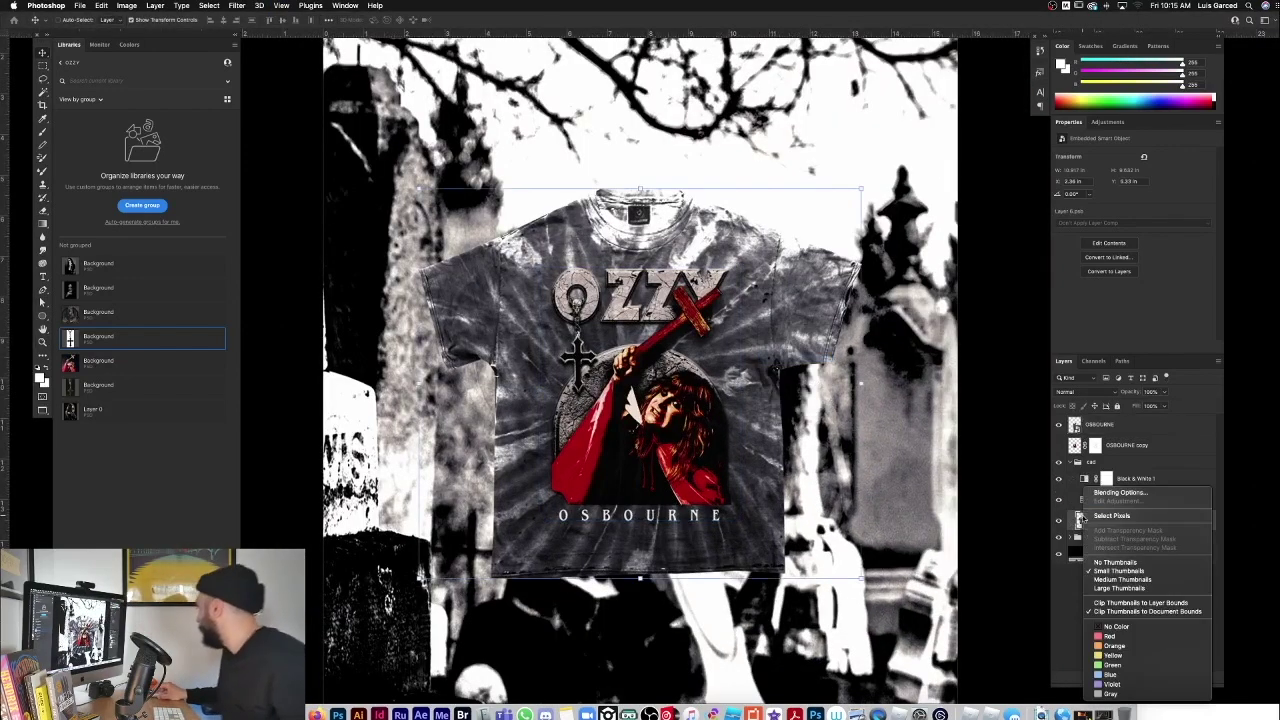
{"action": "left_click", "coordinate": [1105, 496]}
{"action": "left_click", "coordinate": [922, 221]}
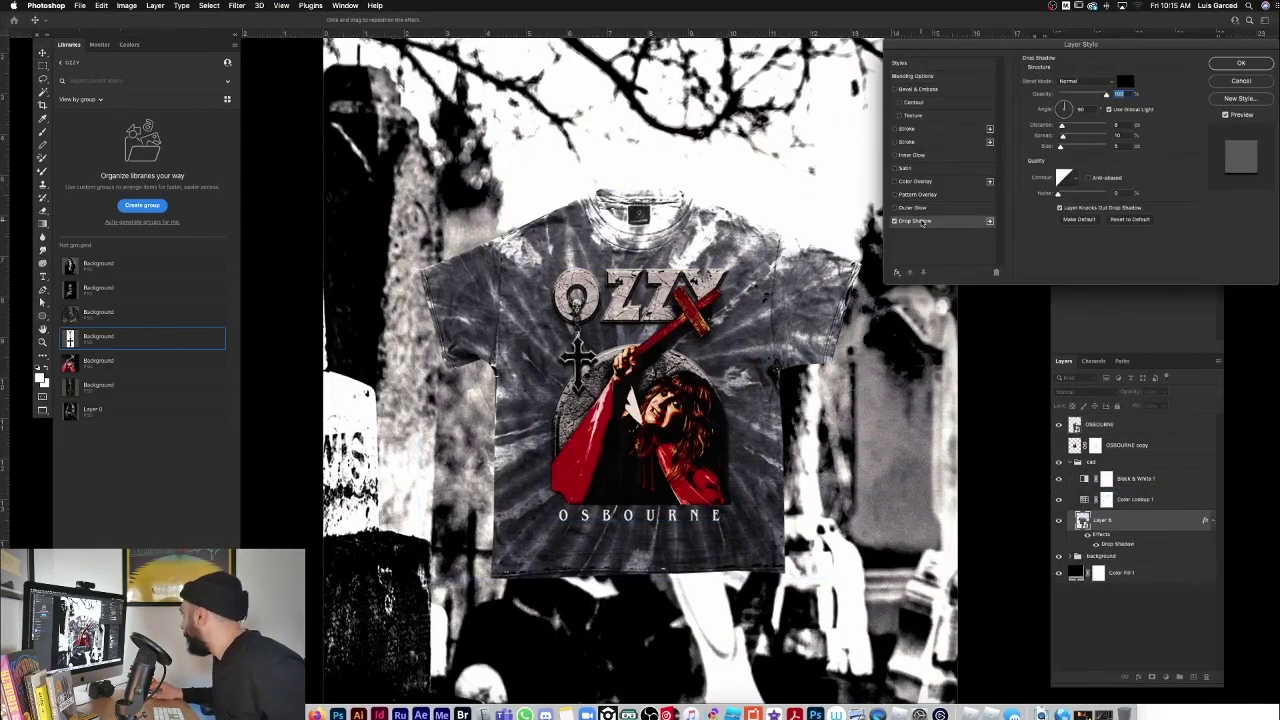
{"action": "left_click_drag", "start_coordinate": [1063, 127], "coordinate": [1066, 147]}
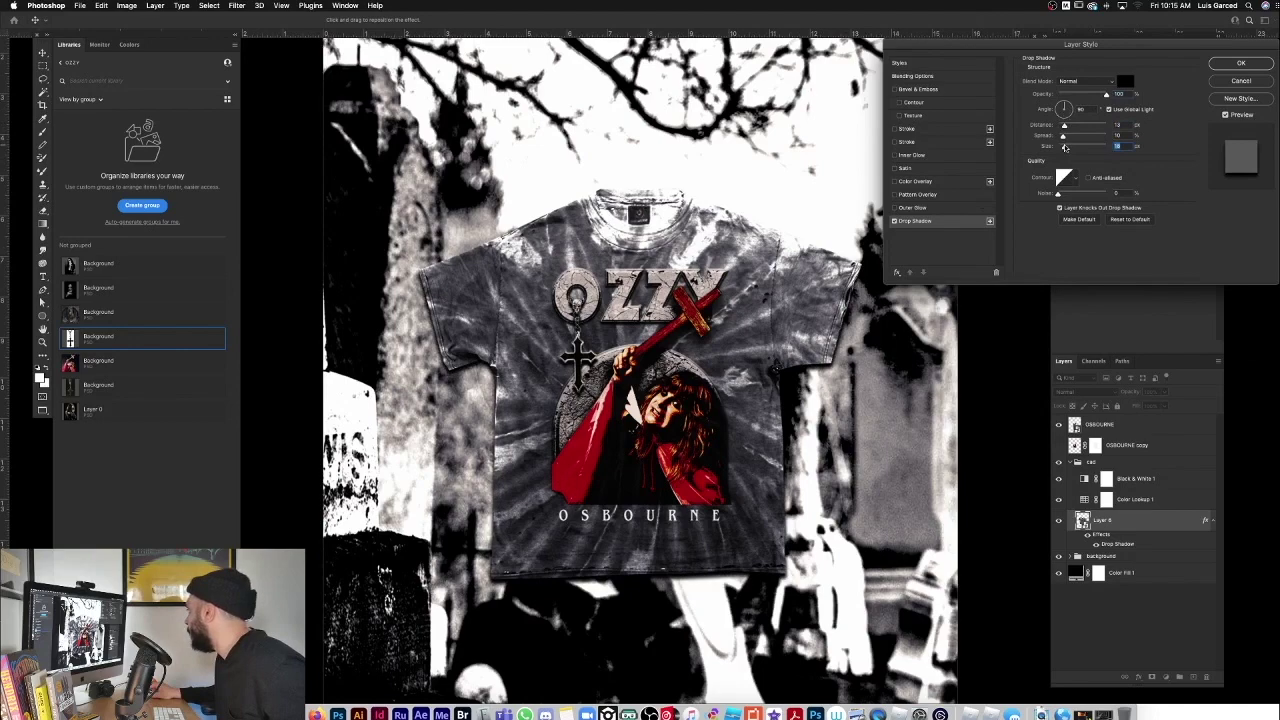
{"action": "left_click", "coordinate": [1236, 63]}
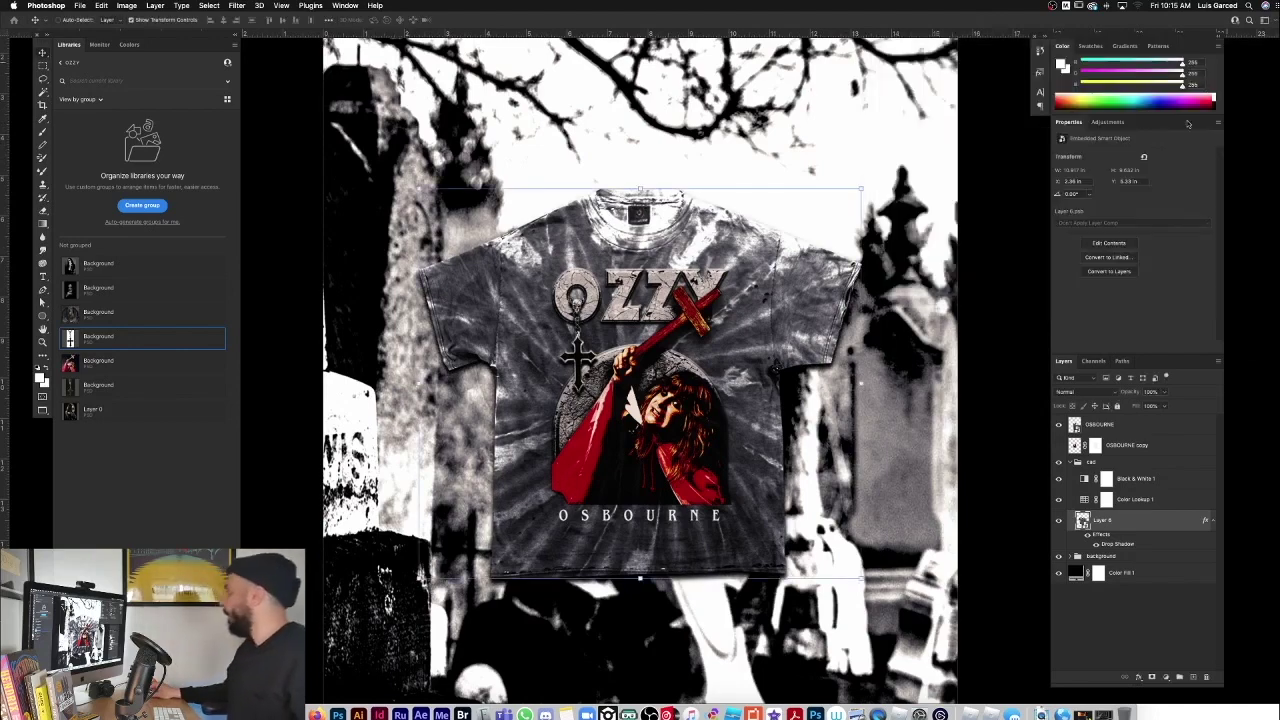
{"action": "key", "text": "super+0"}
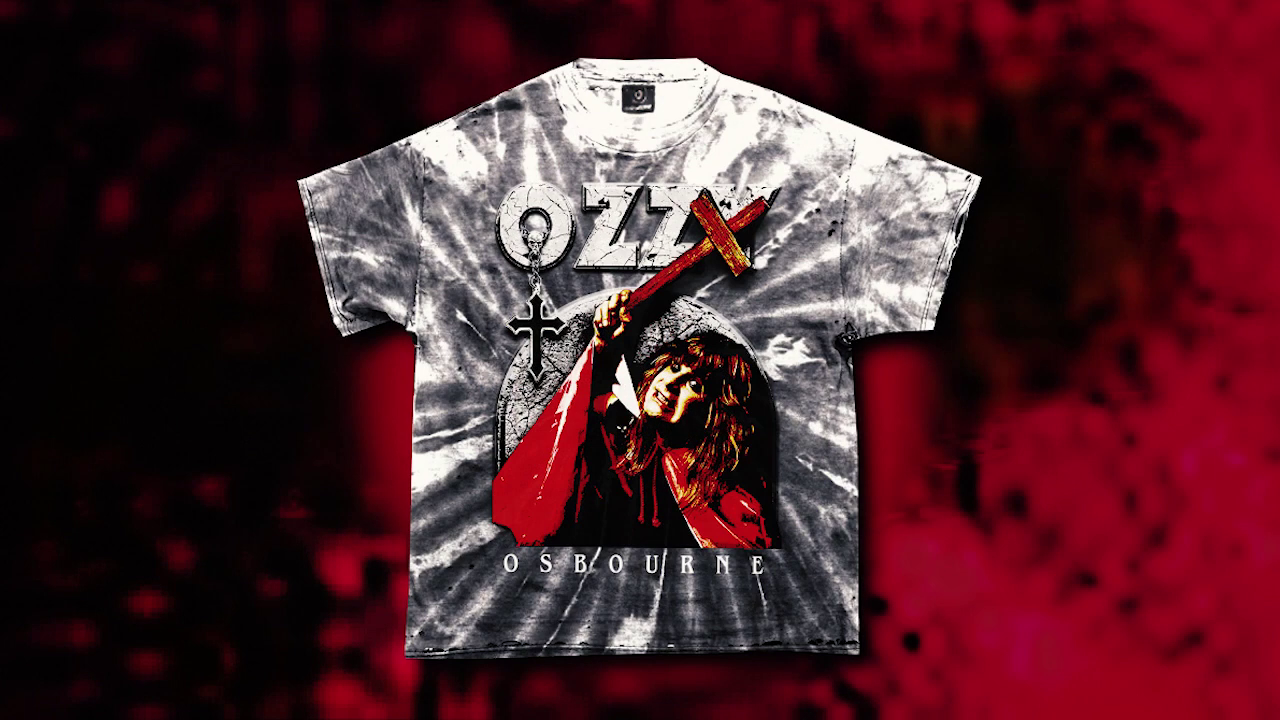